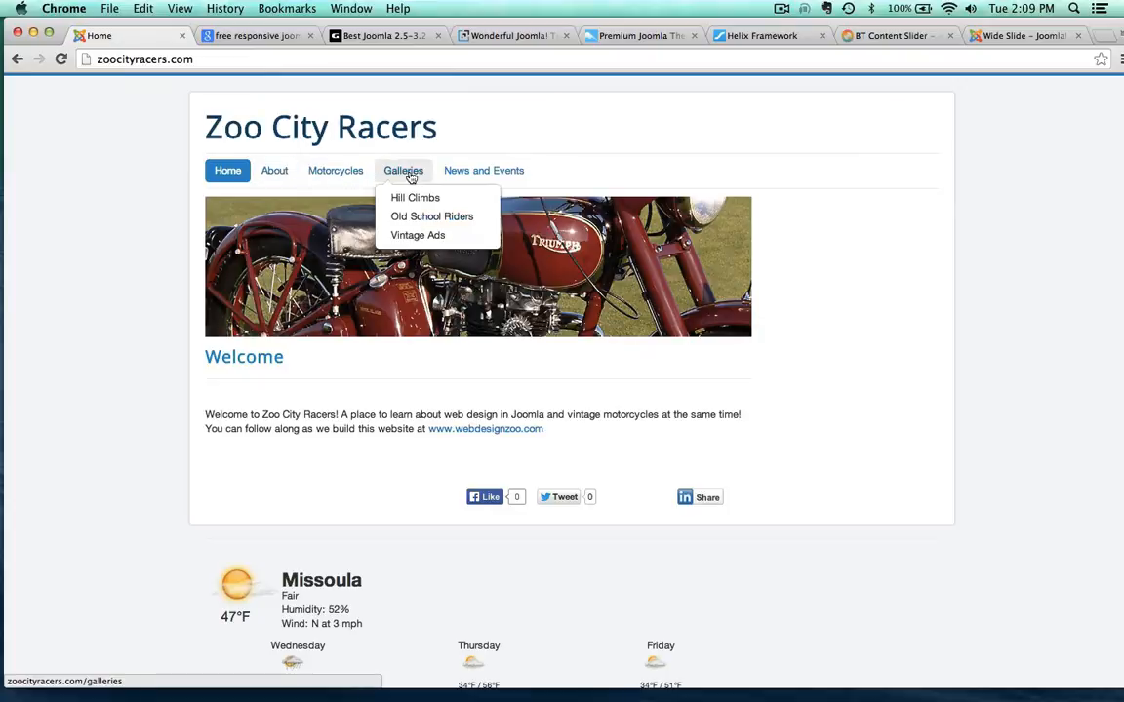
- Open Hongkiat's "Top 10 Free Responsive Joomla Themes" article from the Google results for free responsive joomla templates
mouse_move(313, 173)
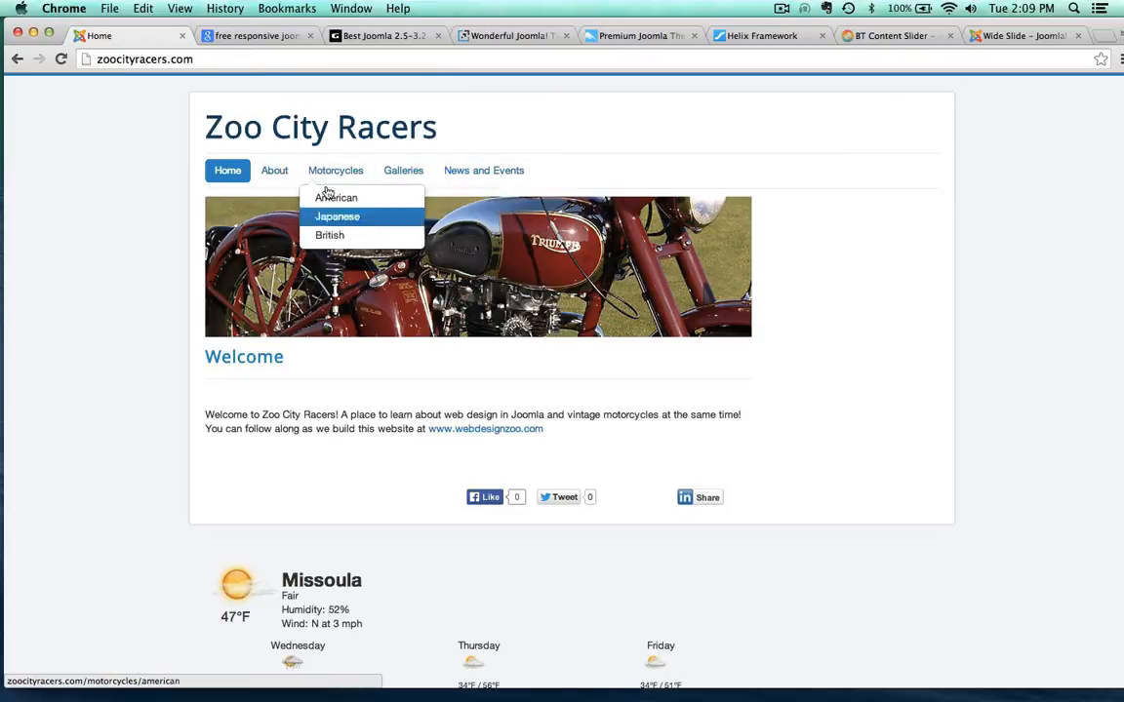
mouse_move(391, 170)
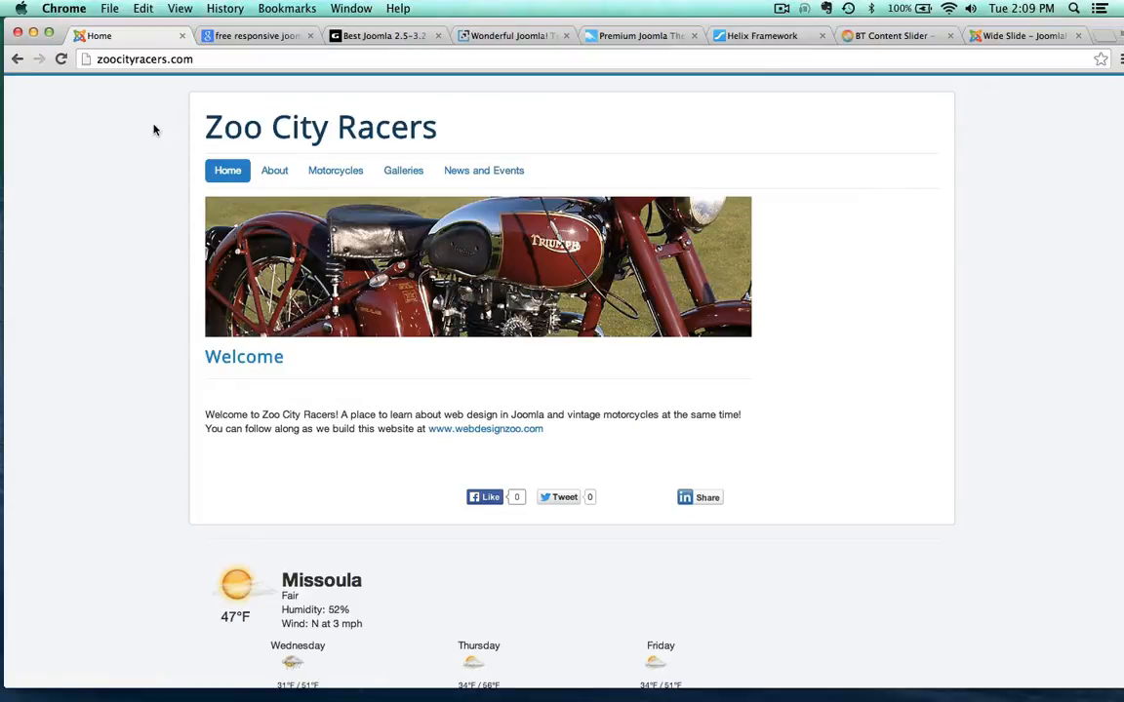
key(ctrl+Tab)
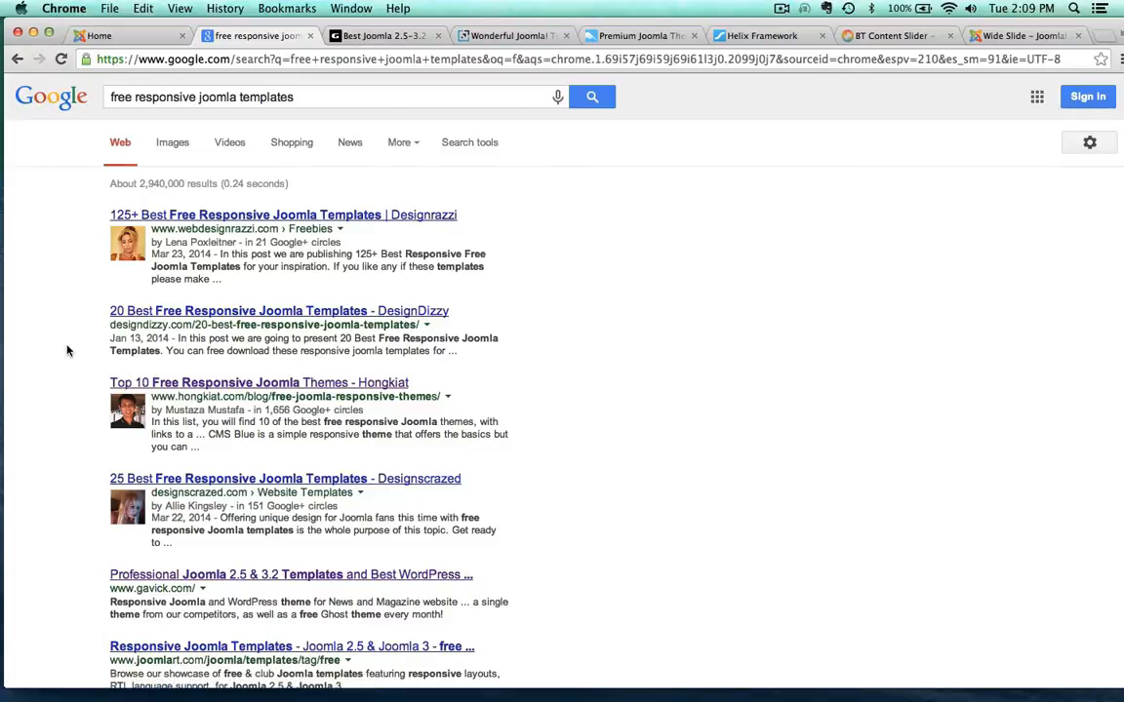
click(161, 383)
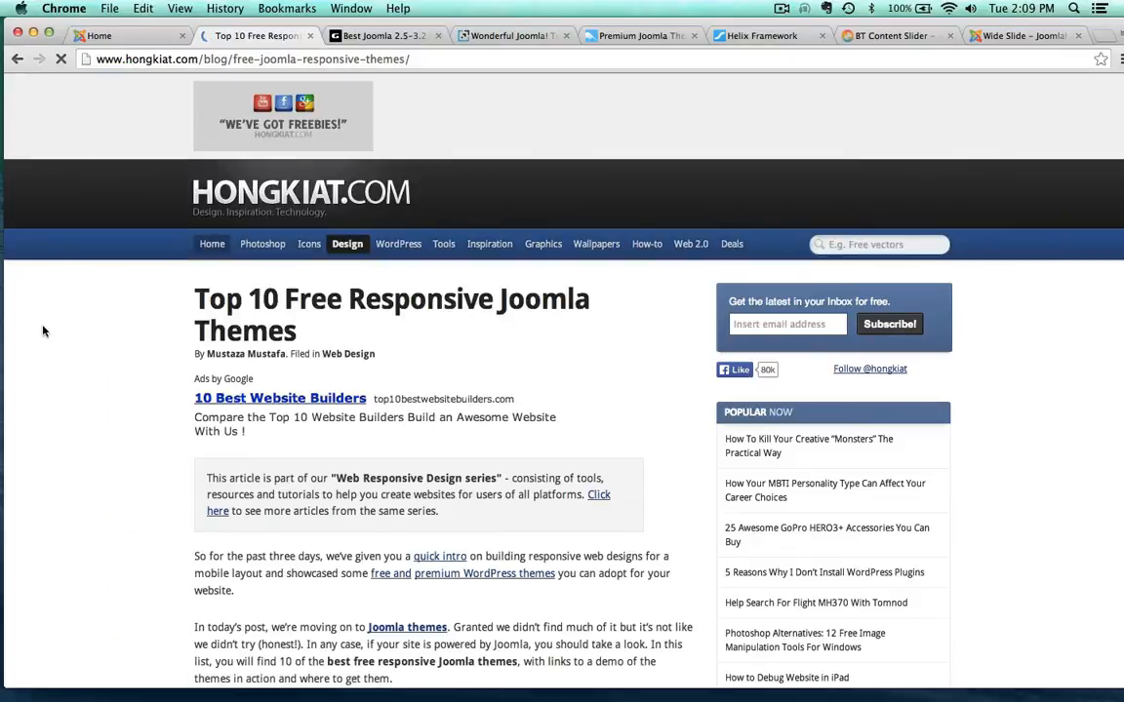
- Skim the article's list of free responsive Joomla themes, then return to its heading
scroll(59, 405, down, 2)
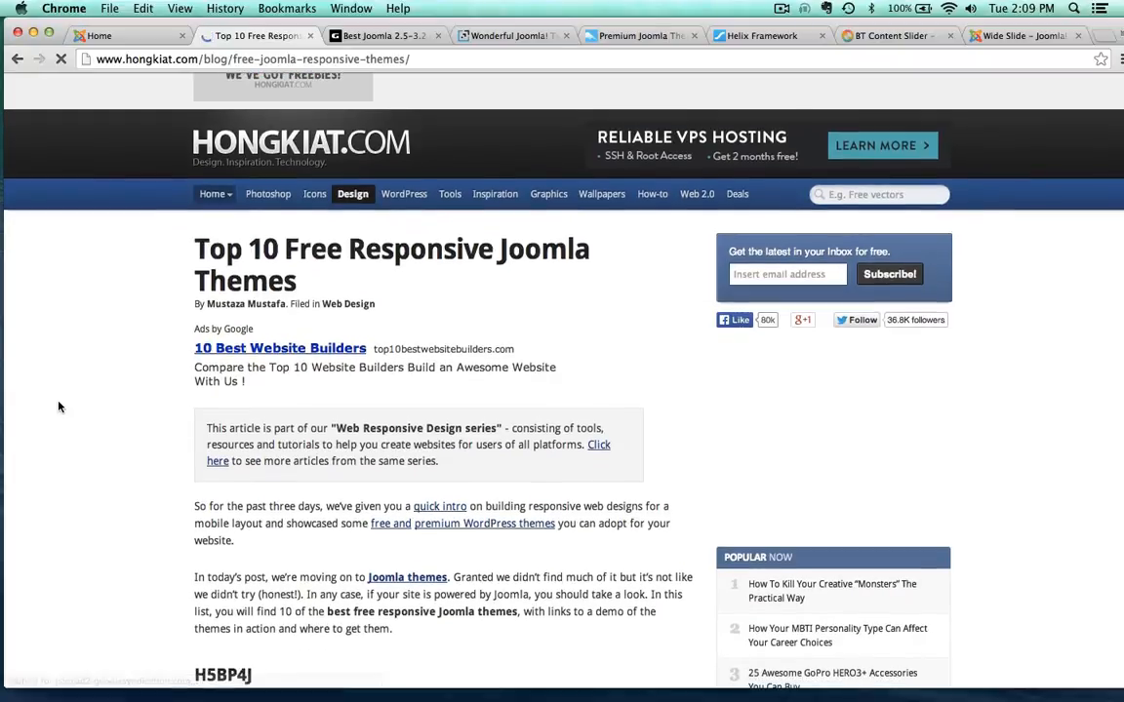
scroll(58, 407, down, 10)
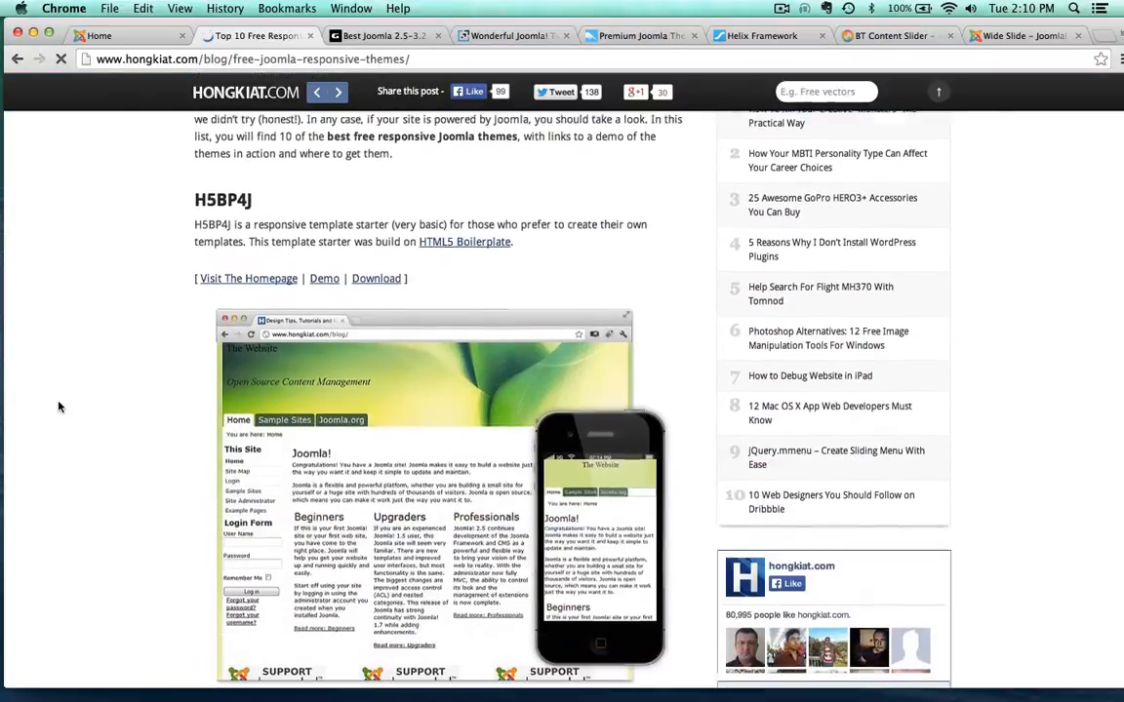
scroll(58, 407, down, 10)
scroll(59, 407, up, 2)
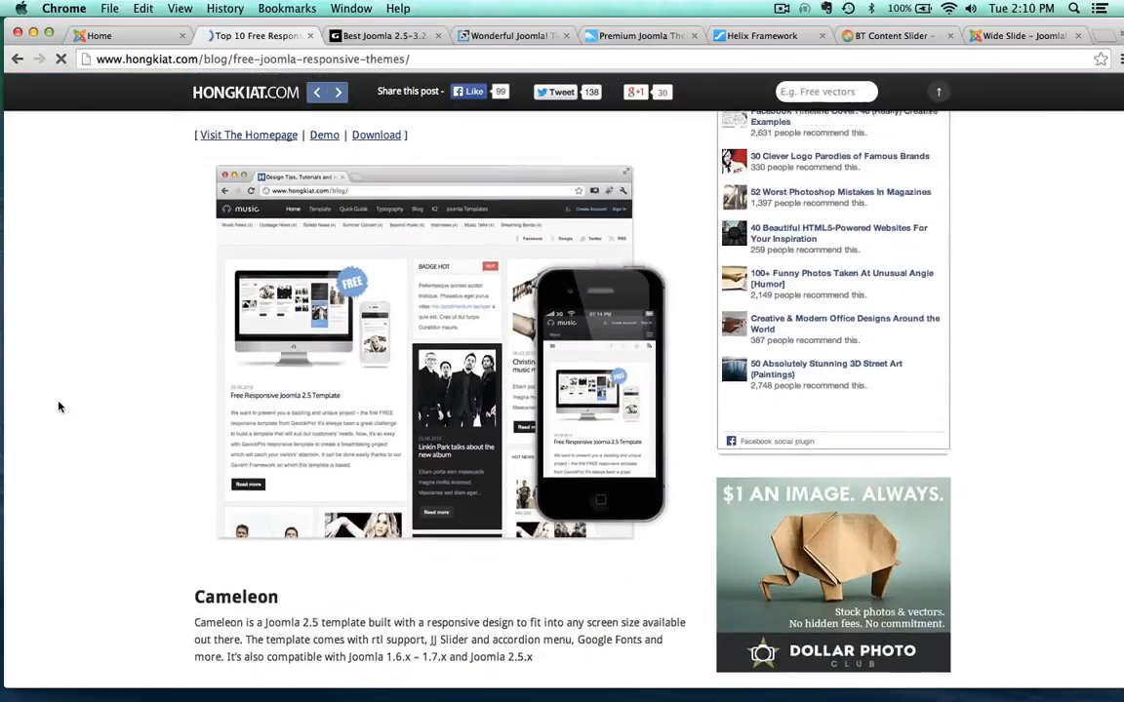
scroll(58, 407, down, 14)
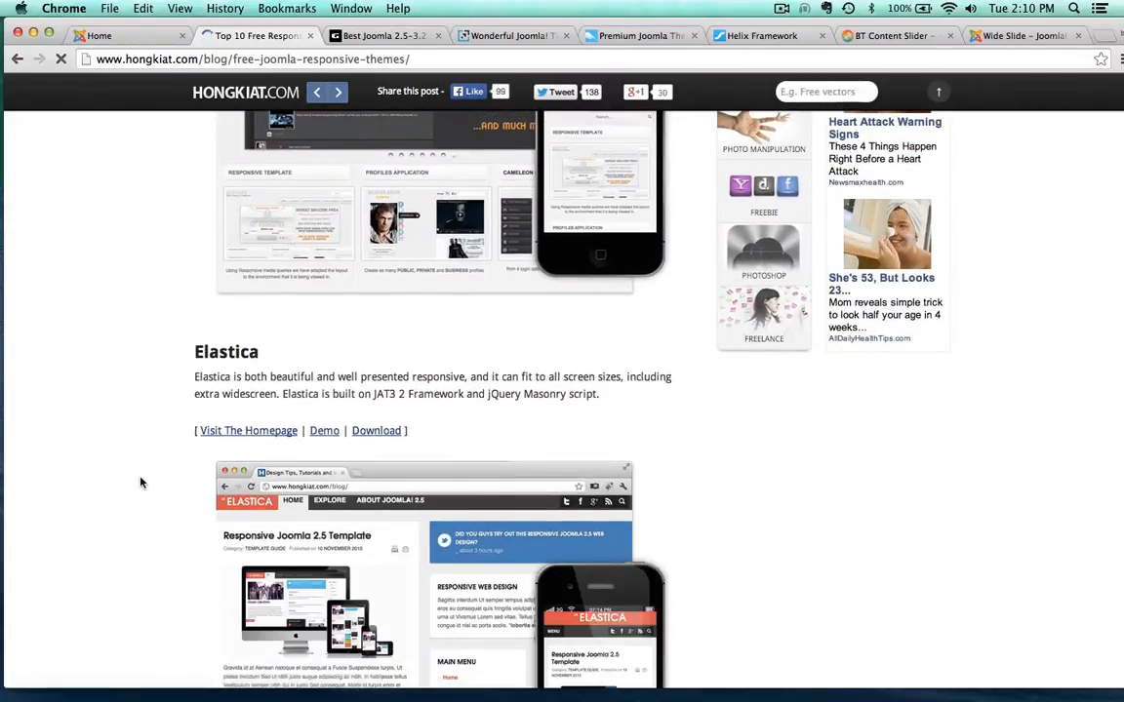
scroll(140, 482, down, 3)
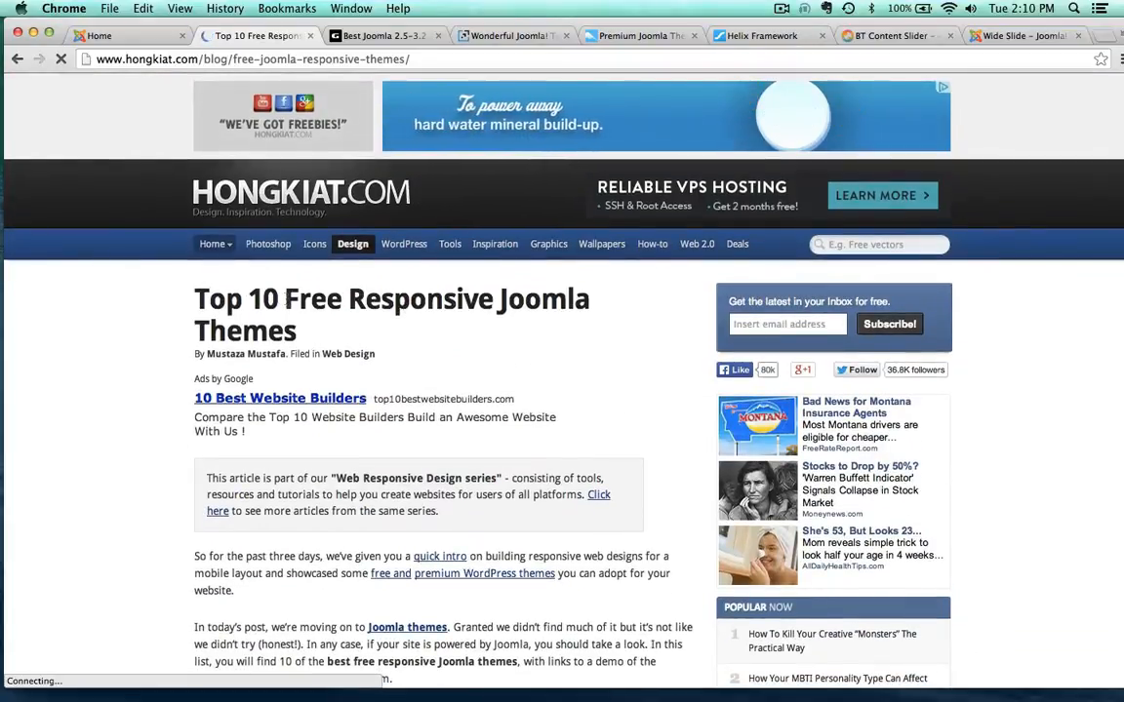
double_click(313, 299)
click(146, 329)
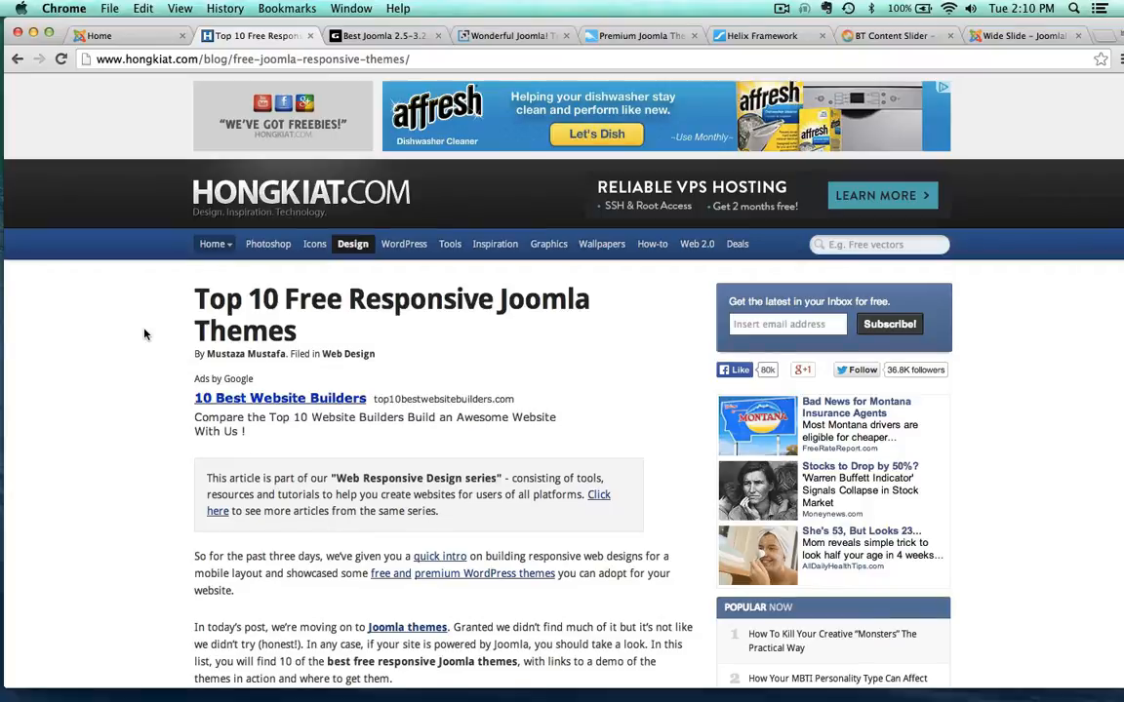
- Examine the article's entry on the Music template from GavickPro and compare it with the neighbouring Cameleon entry
scroll(144, 335, down, 15)
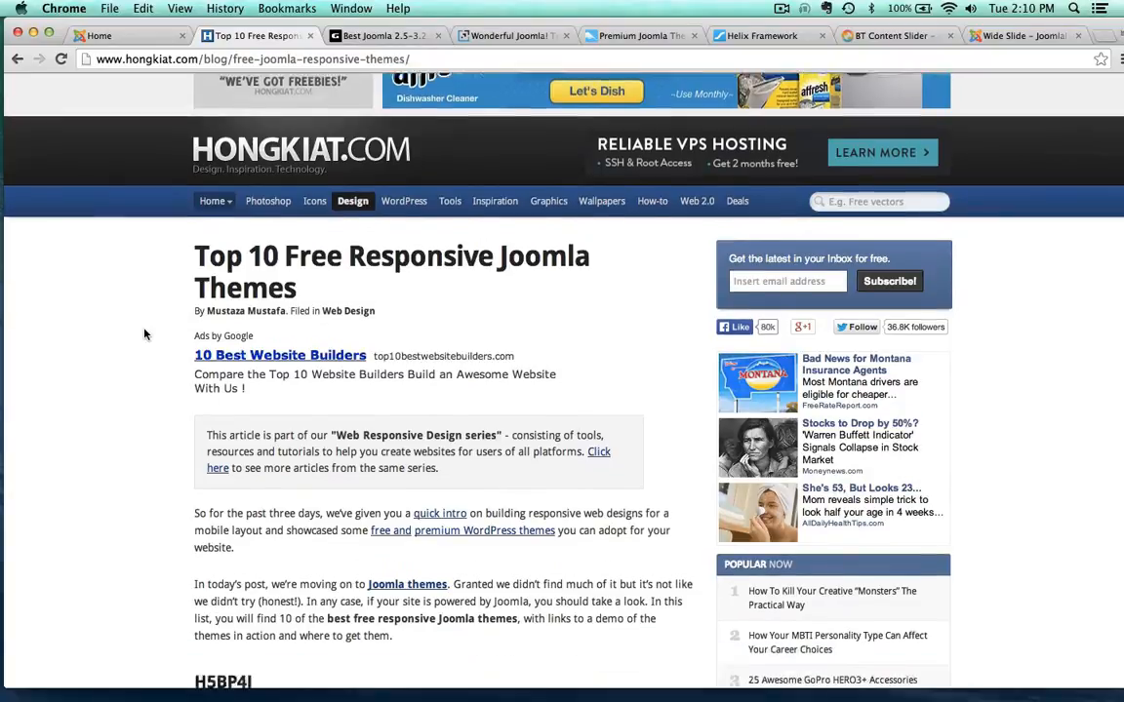
scroll(145, 334, down, 1)
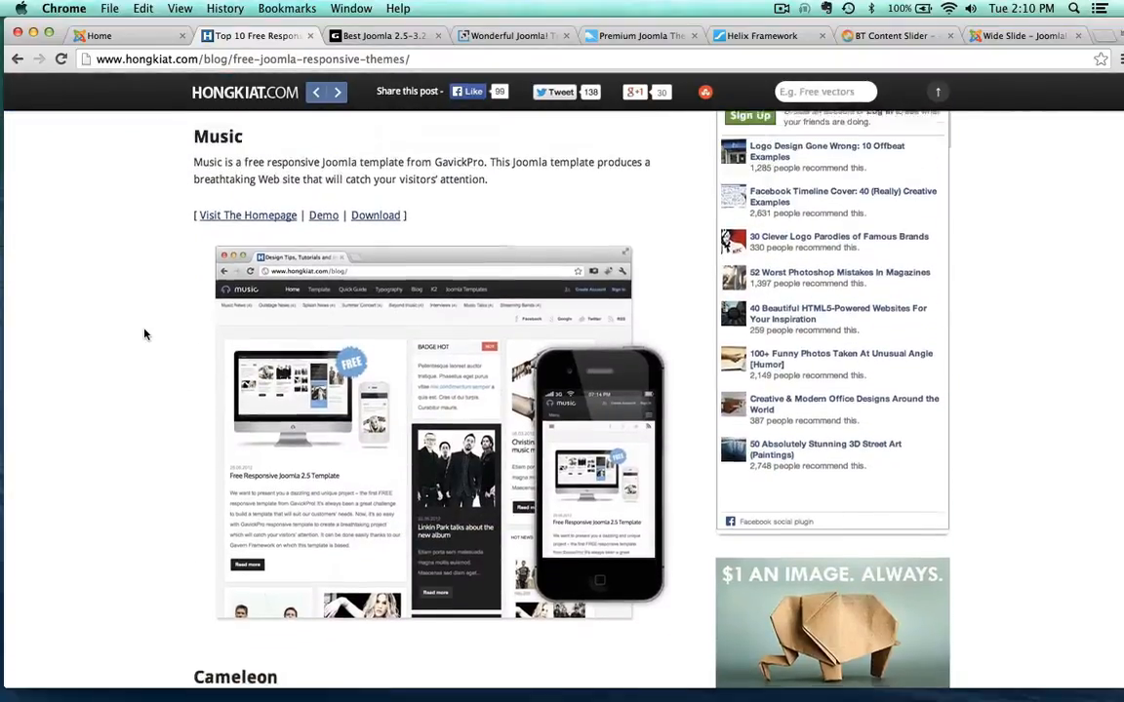
scroll(144, 335, up, 1)
double_click(454, 187)
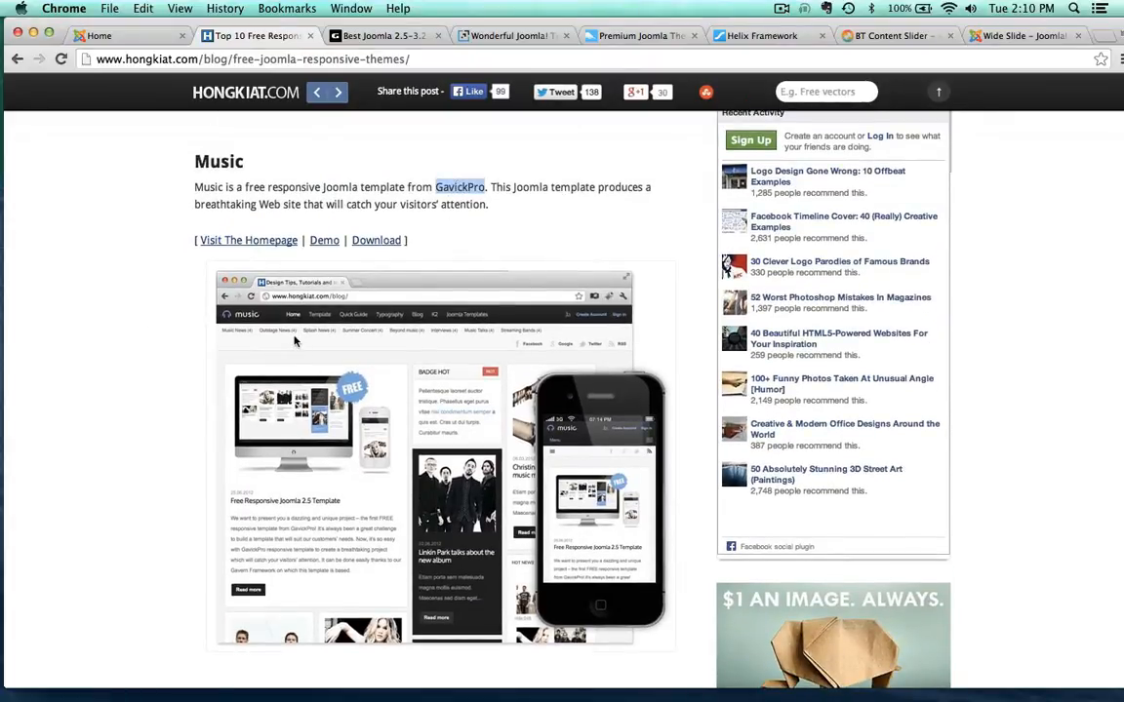
scroll(67, 359, down, 5)
scroll(68, 359, up, 4)
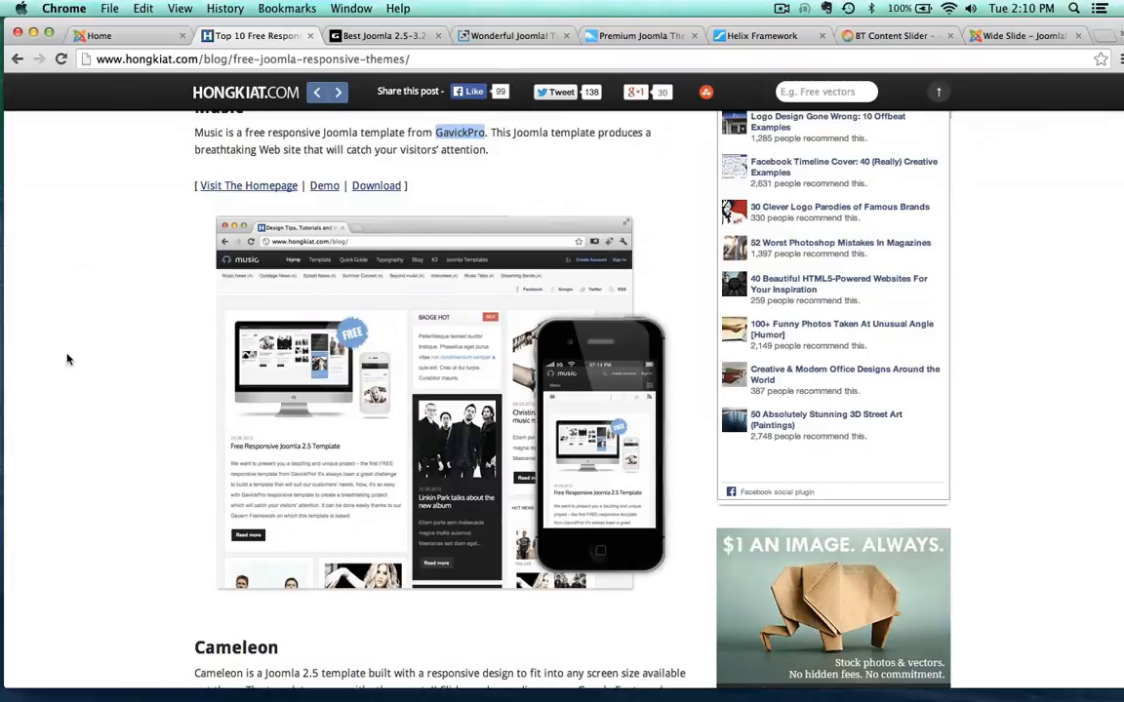
scroll(67, 359, up, 1)
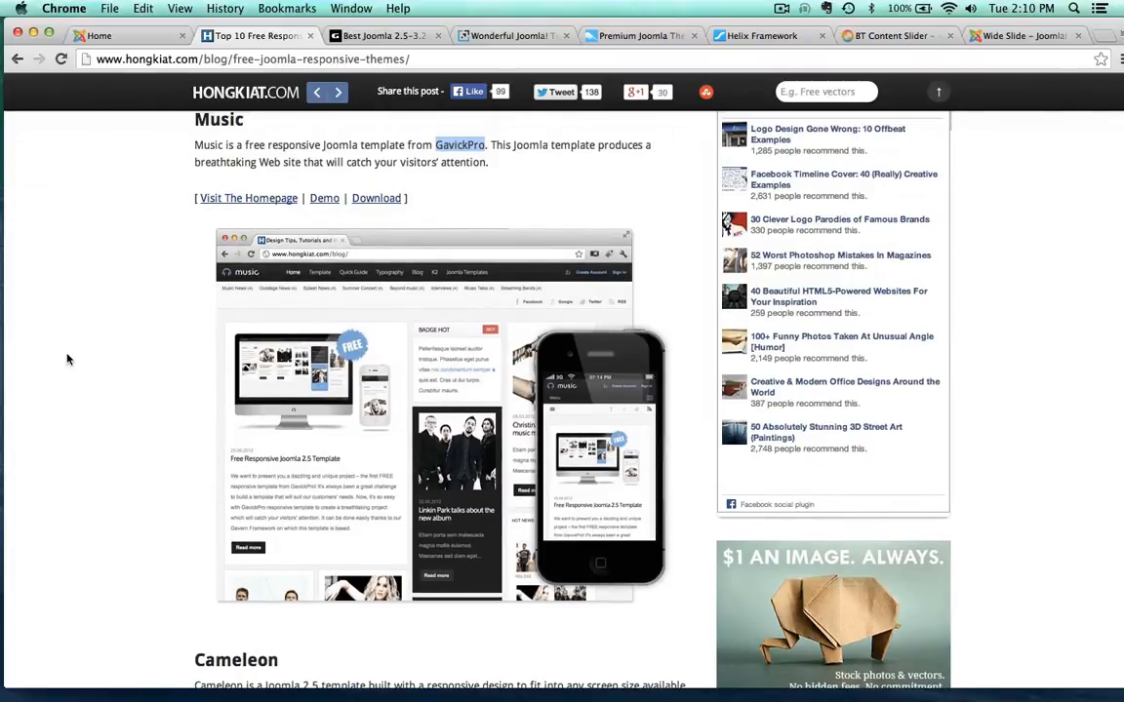
scroll(67, 359, down, 5)
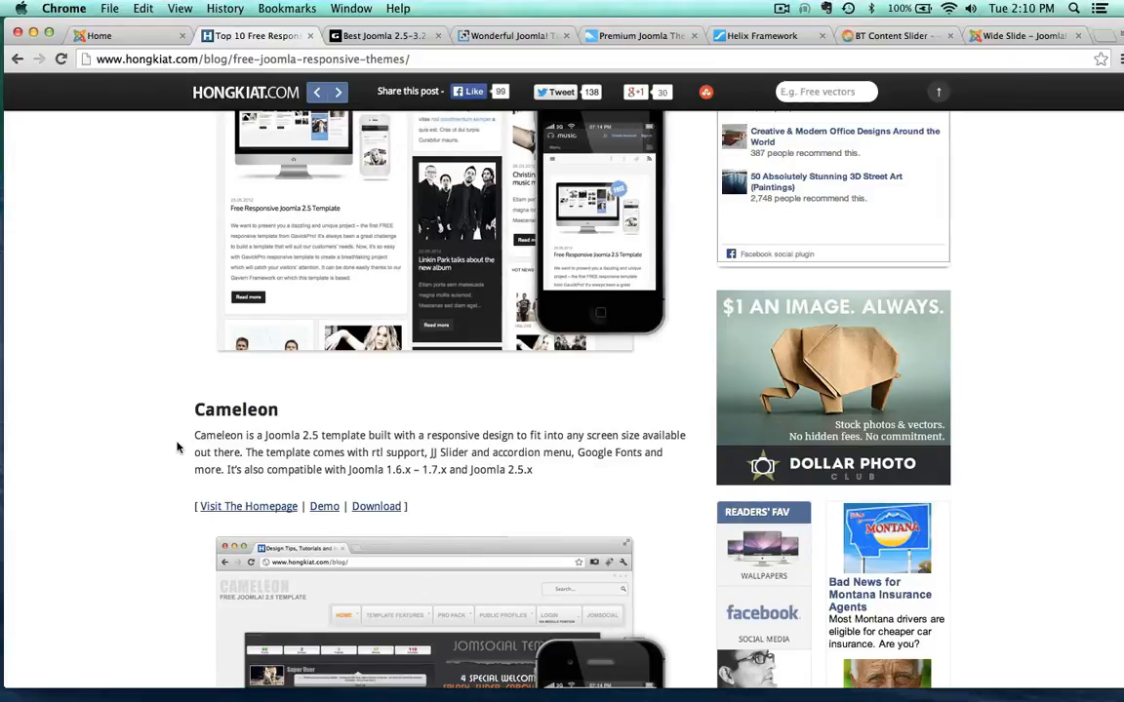
scroll(178, 448, up, 5)
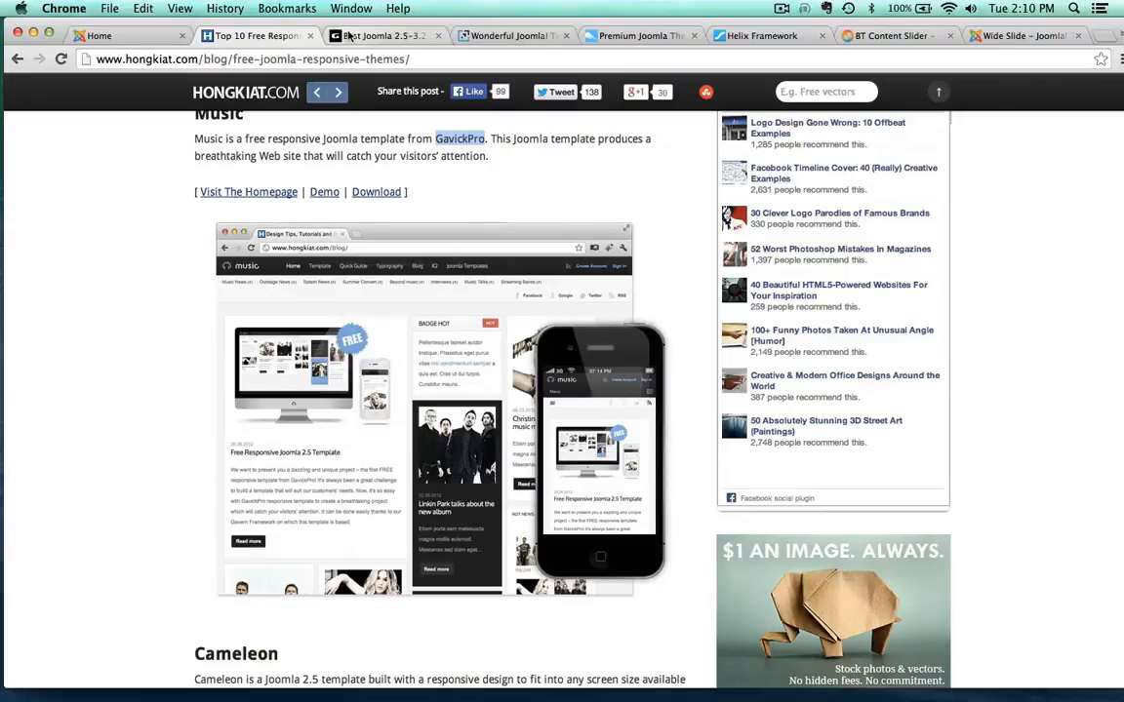
- Switch to the GavickPro site and browse its Joomla templates collection for designs marked as free
click(349, 36)
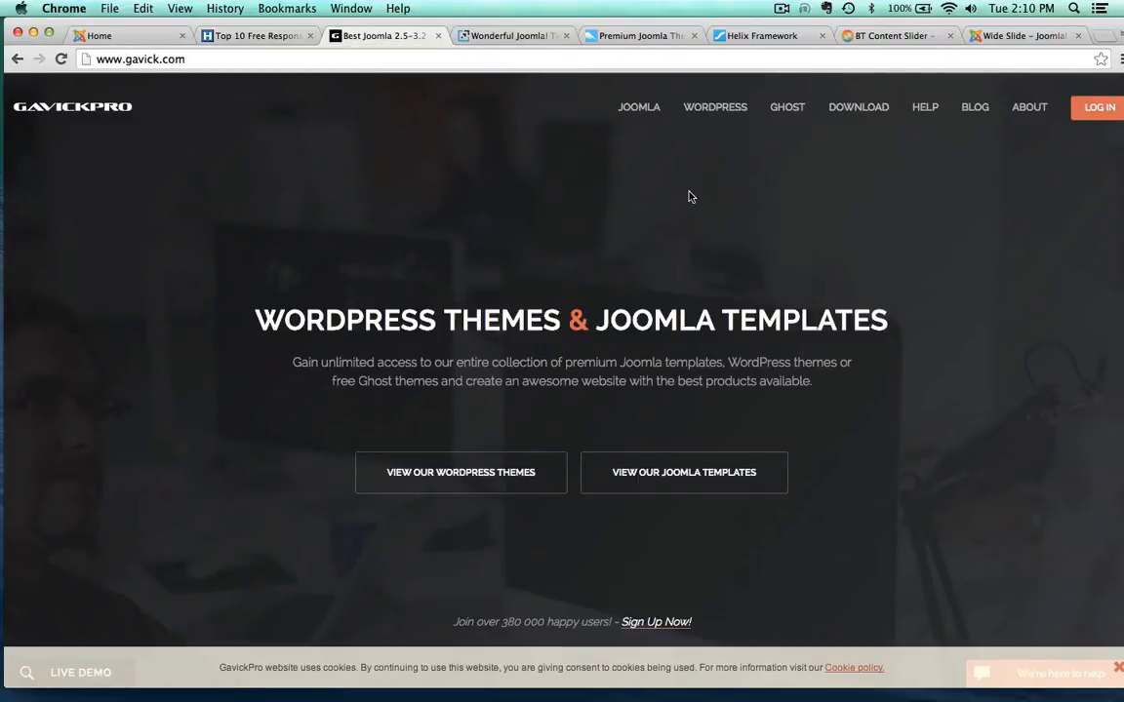
click(676, 473)
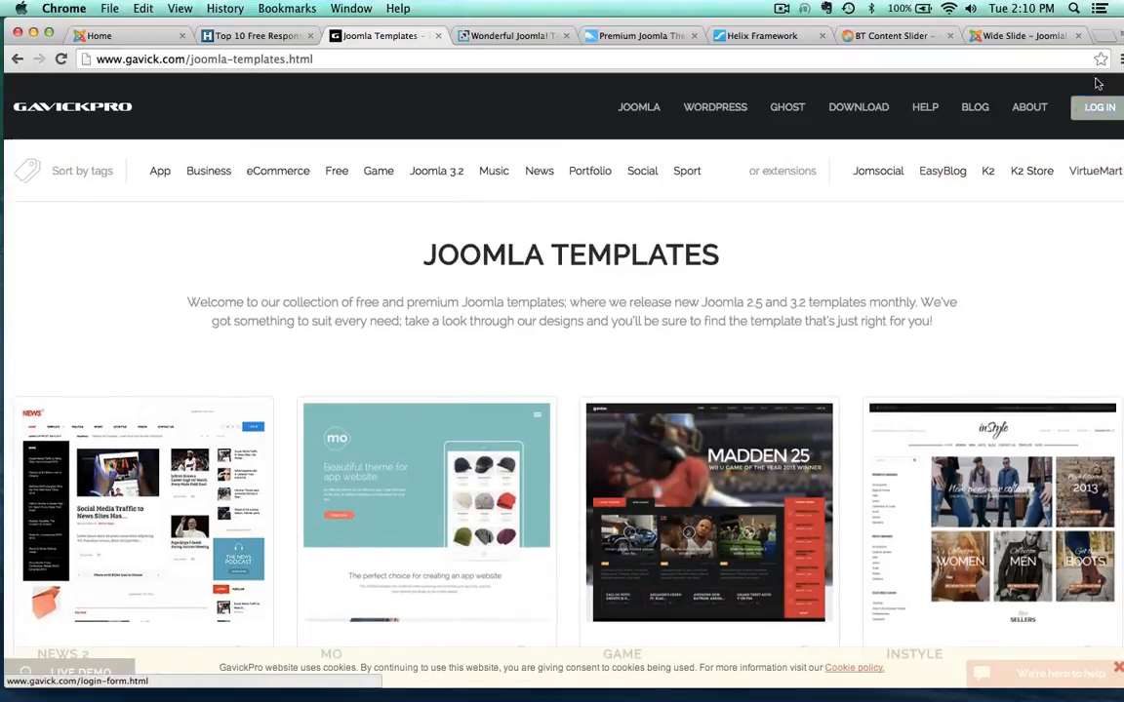
scroll(203, 308, down, 10)
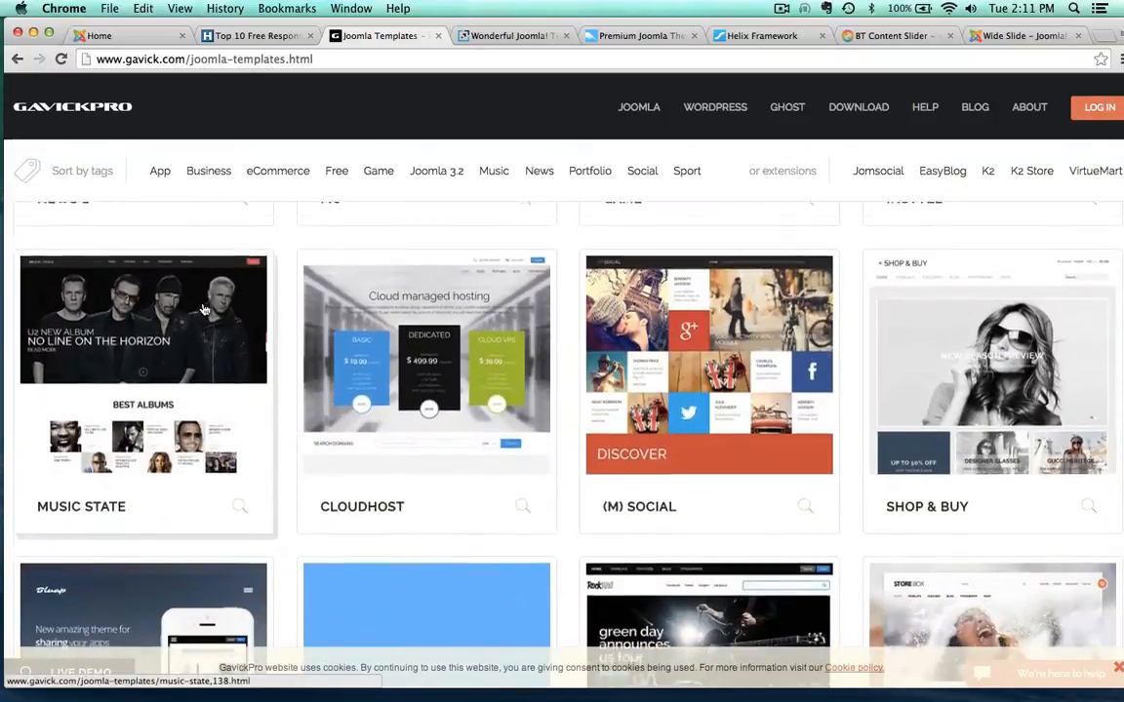
scroll(203, 309, down, 5)
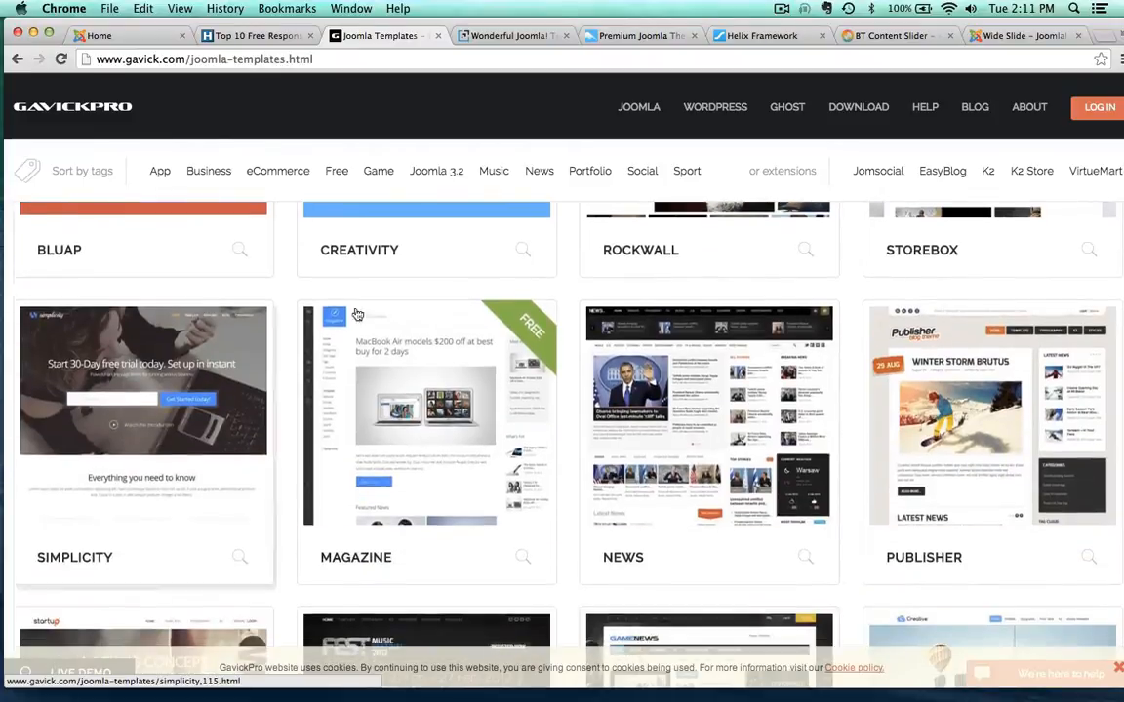
scroll(514, 311, down, 7)
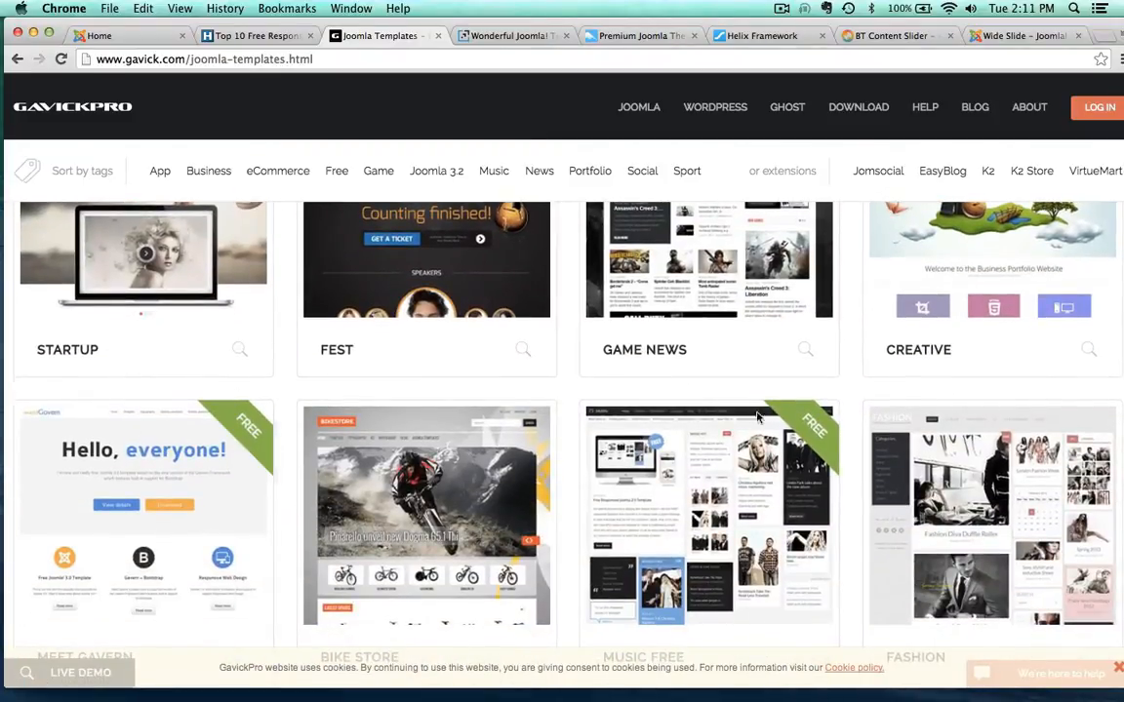
- Open the page of the free Meet Gavern template and look over its preview
click(156, 494)
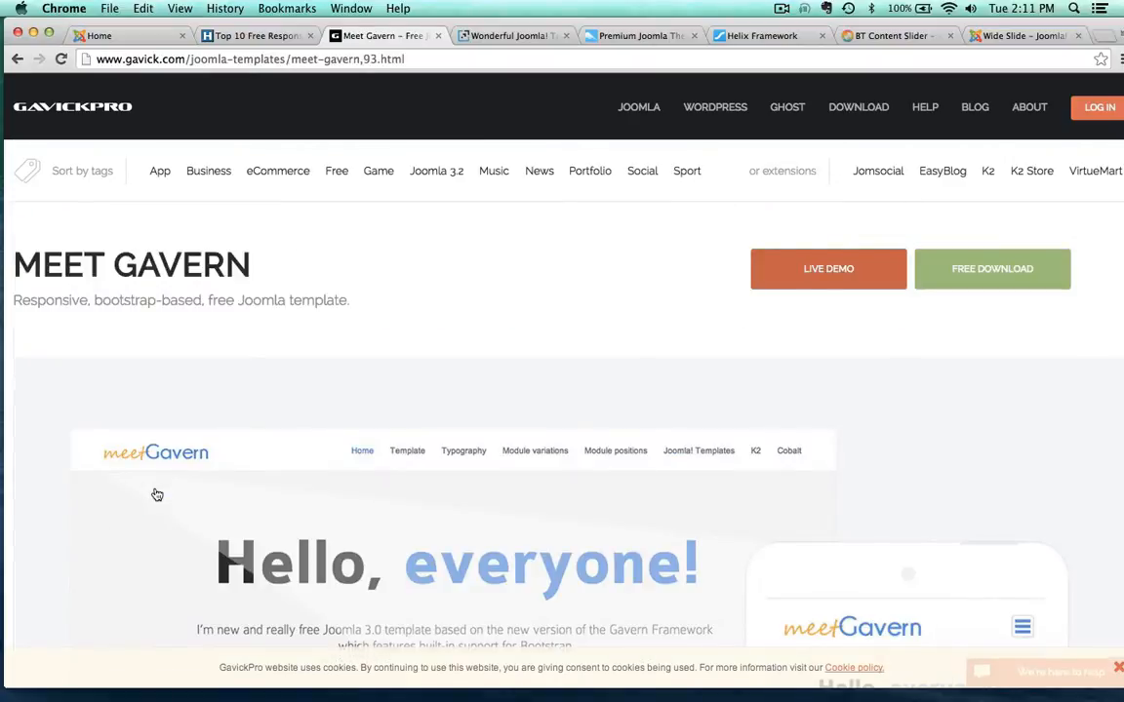
scroll(319, 329, down, 3)
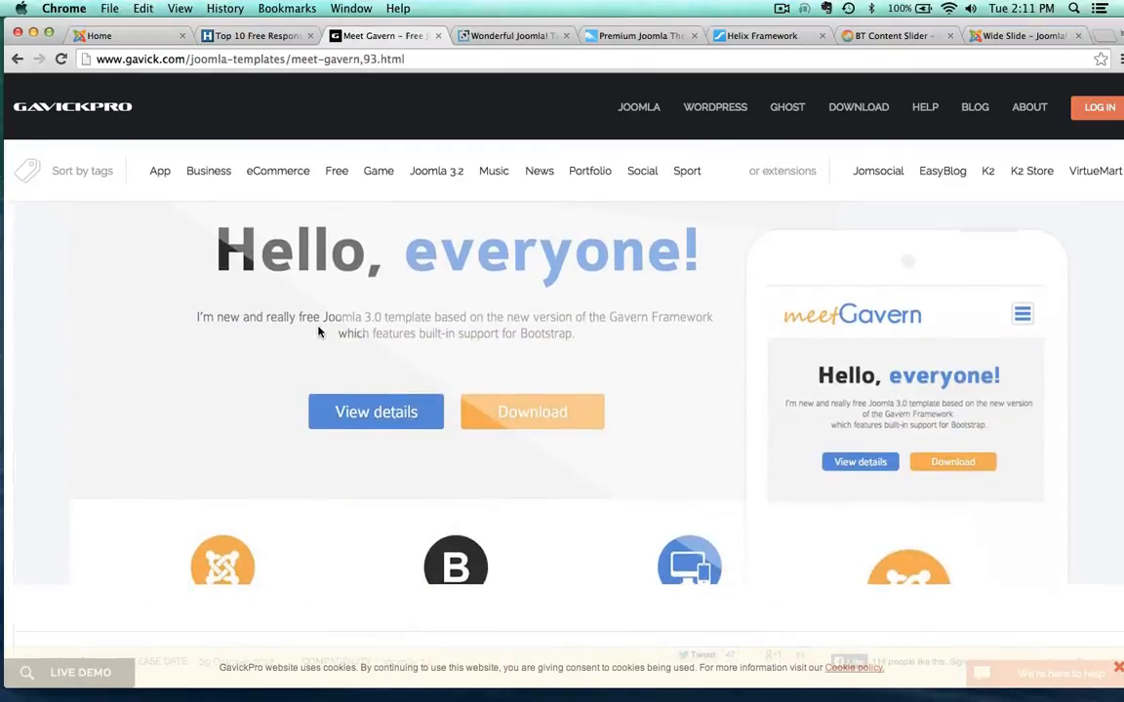
scroll(319, 329, up, 3)
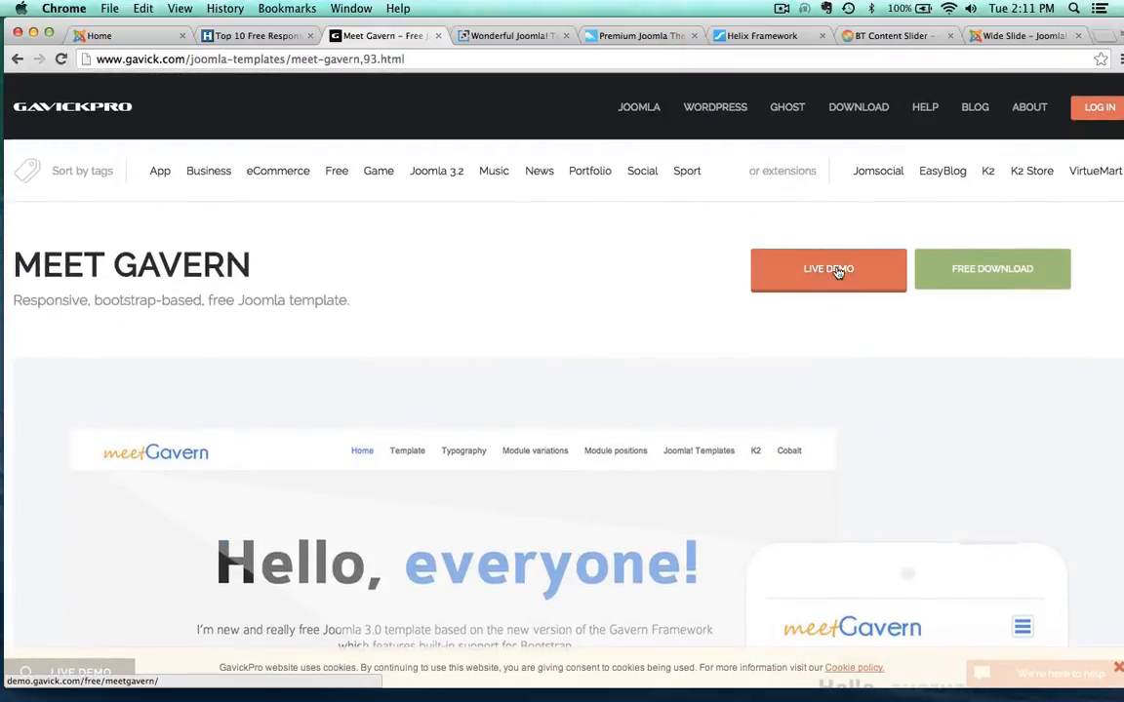
- Launch the Meet Gavern live demo and open its Single Article sample page
click(837, 272)
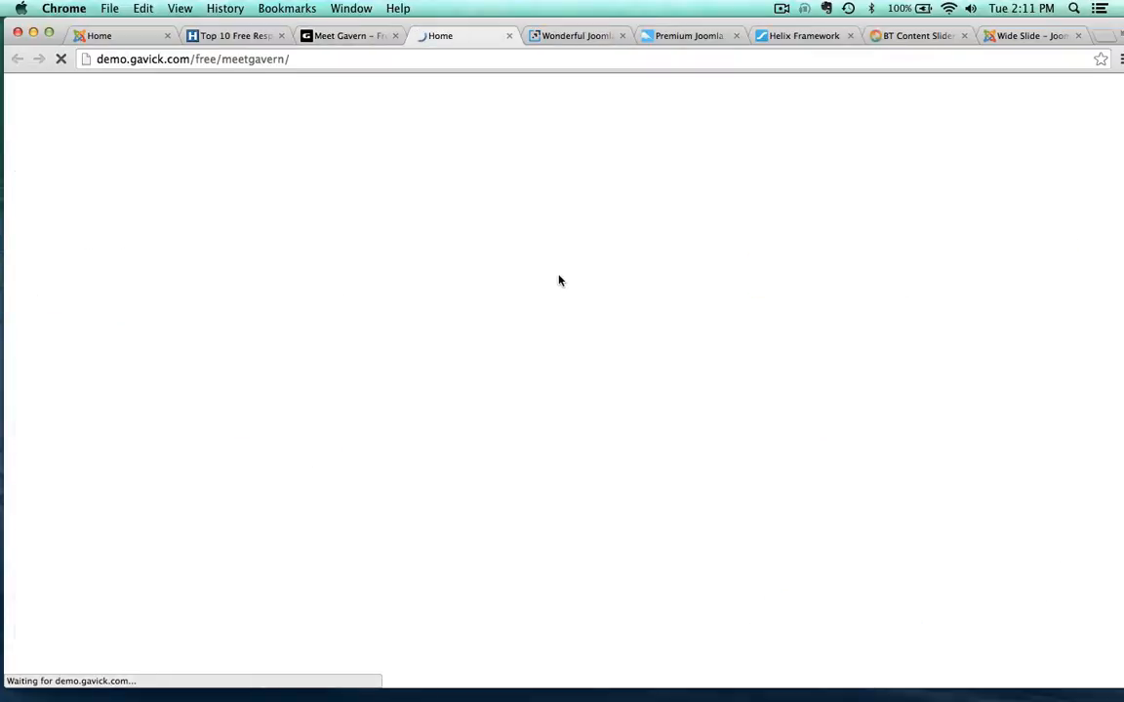
scroll(534, 292, down, 3)
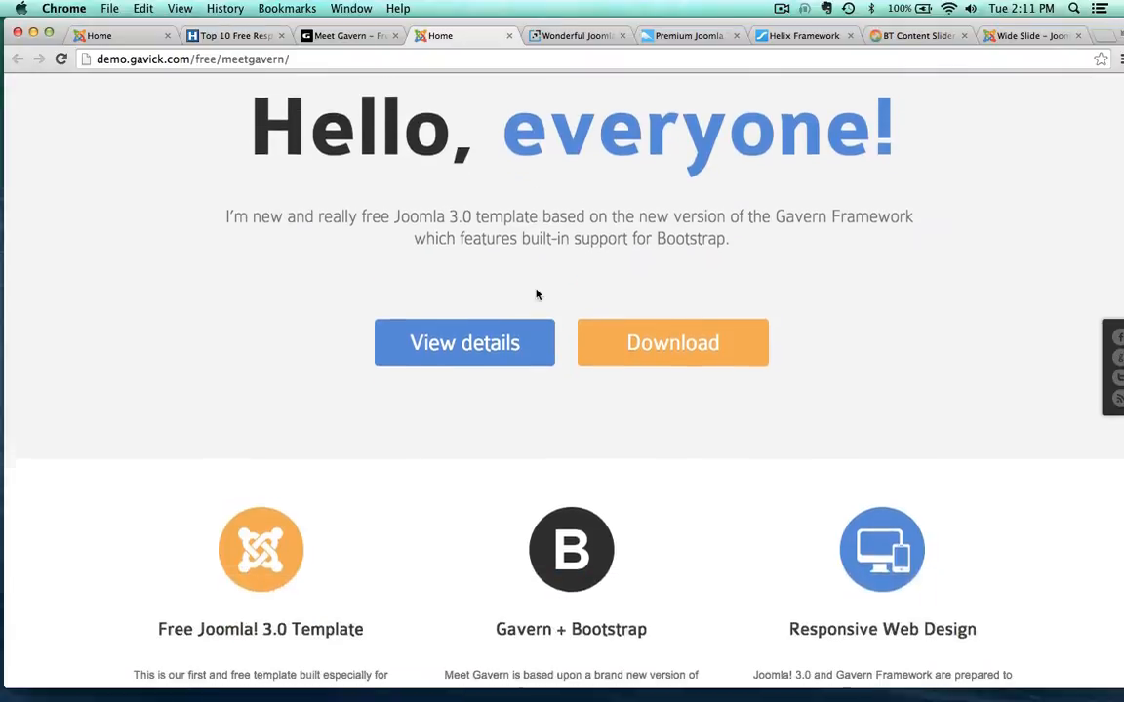
scroll(534, 289, up, 3)
mouse_move(499, 106)
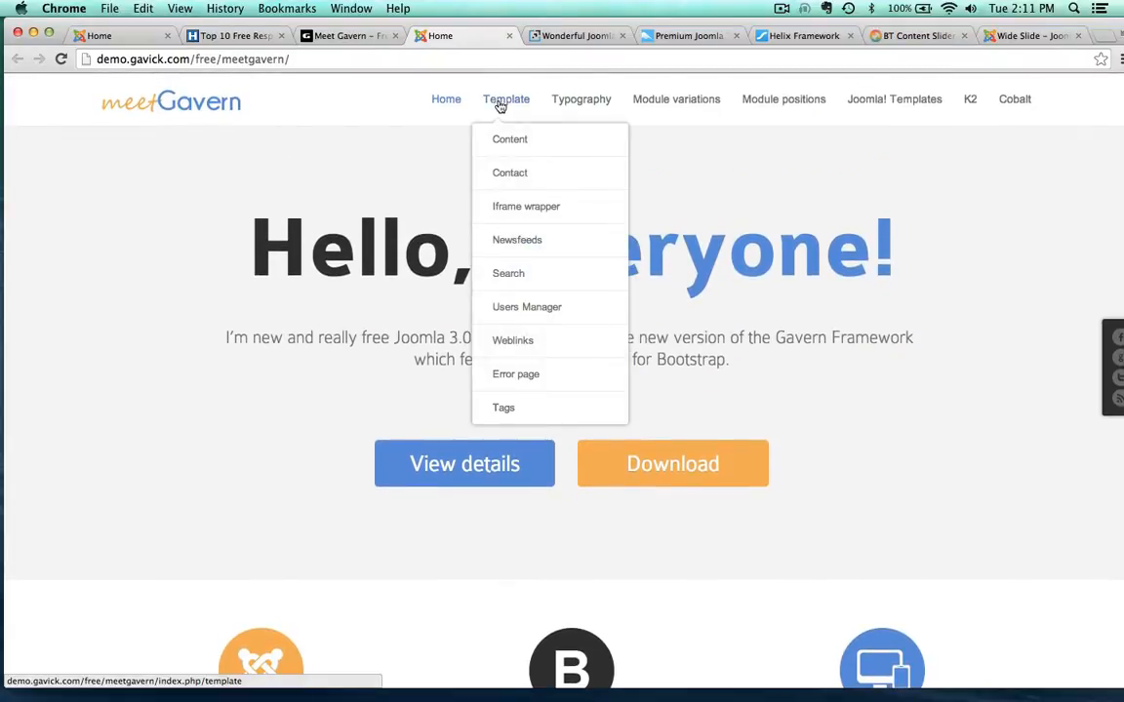
mouse_move(499, 142)
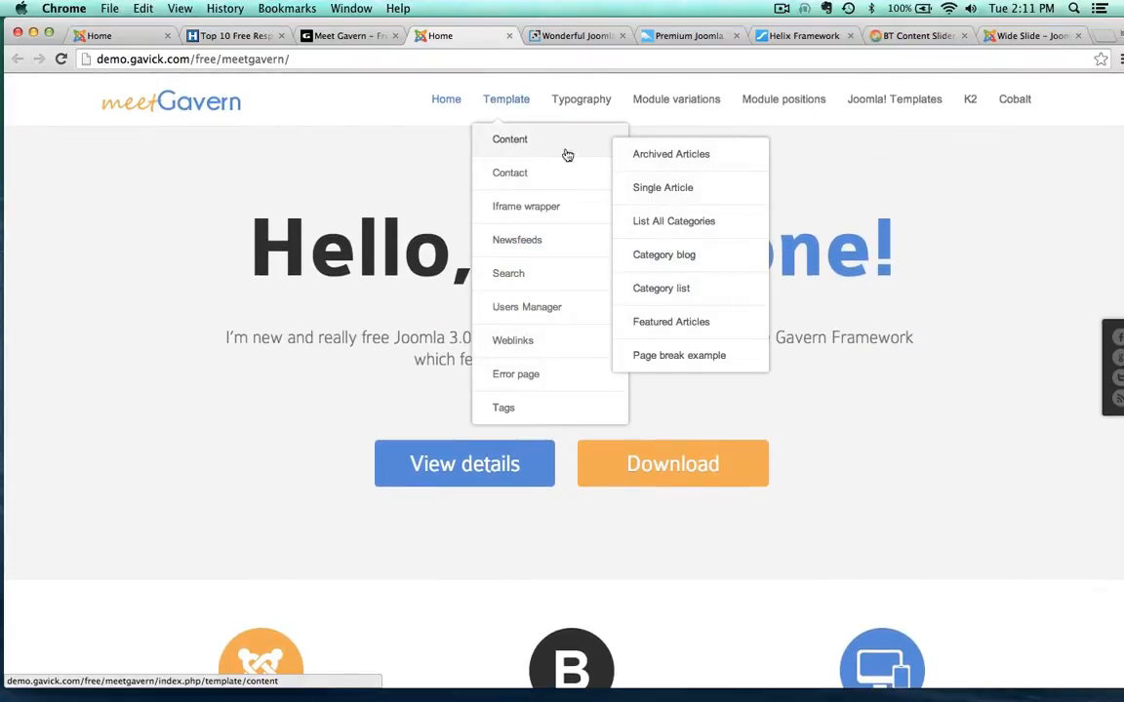
click(651, 186)
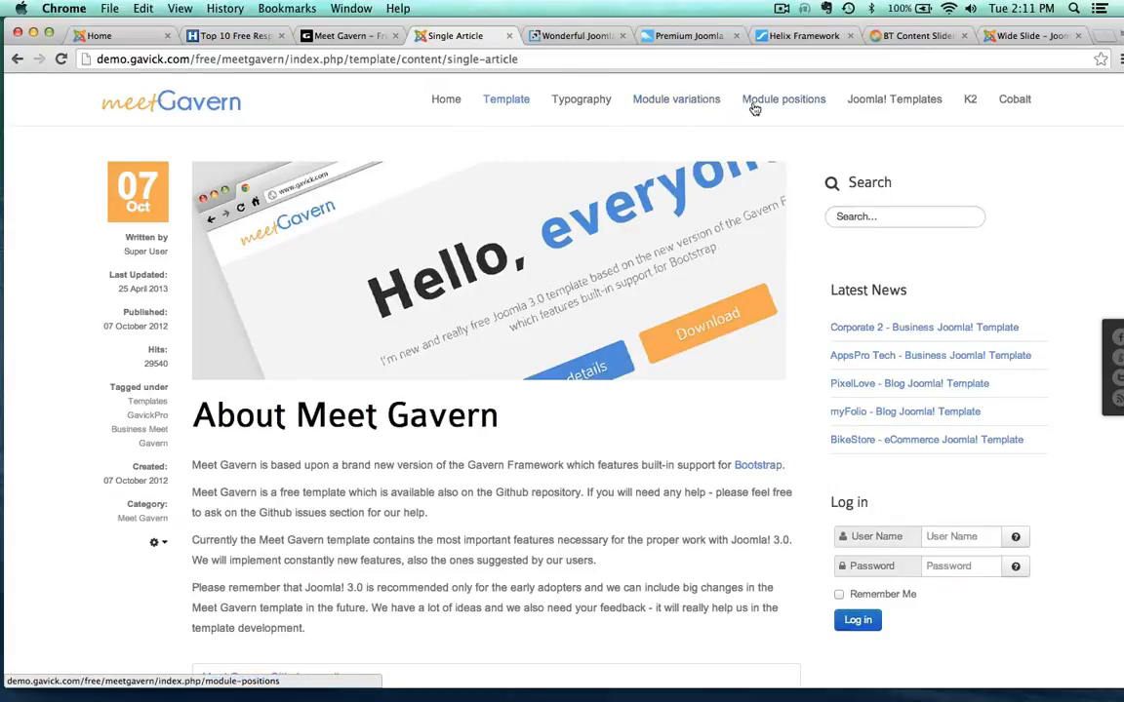
- Review the module layout on the demo's Module positions page and return to the Meet Gavern template page
click(791, 103)
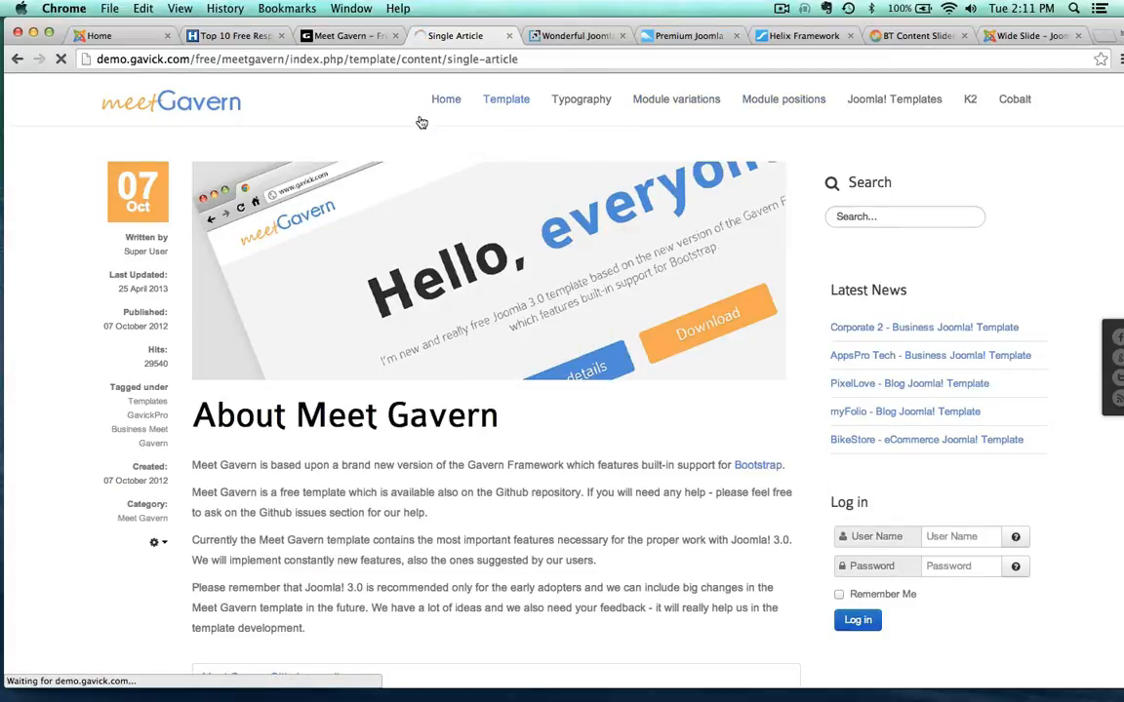
scroll(389, 166, down, 4)
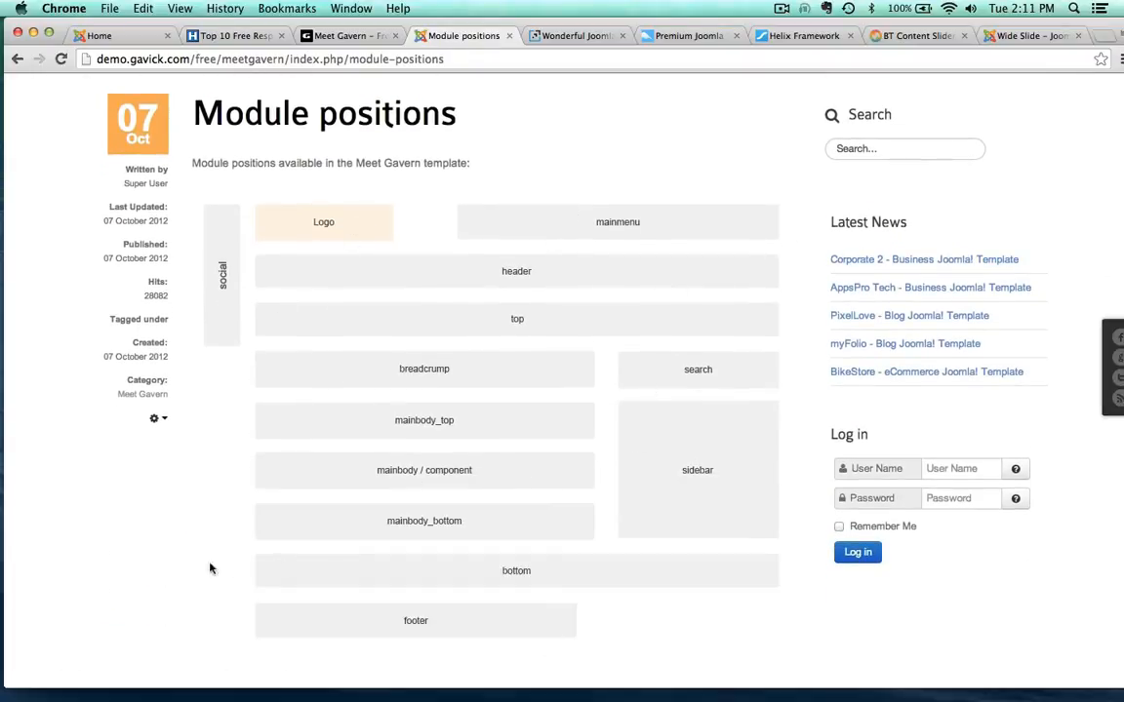
scroll(170, 544, down, 2)
scroll(169, 544, up, 3)
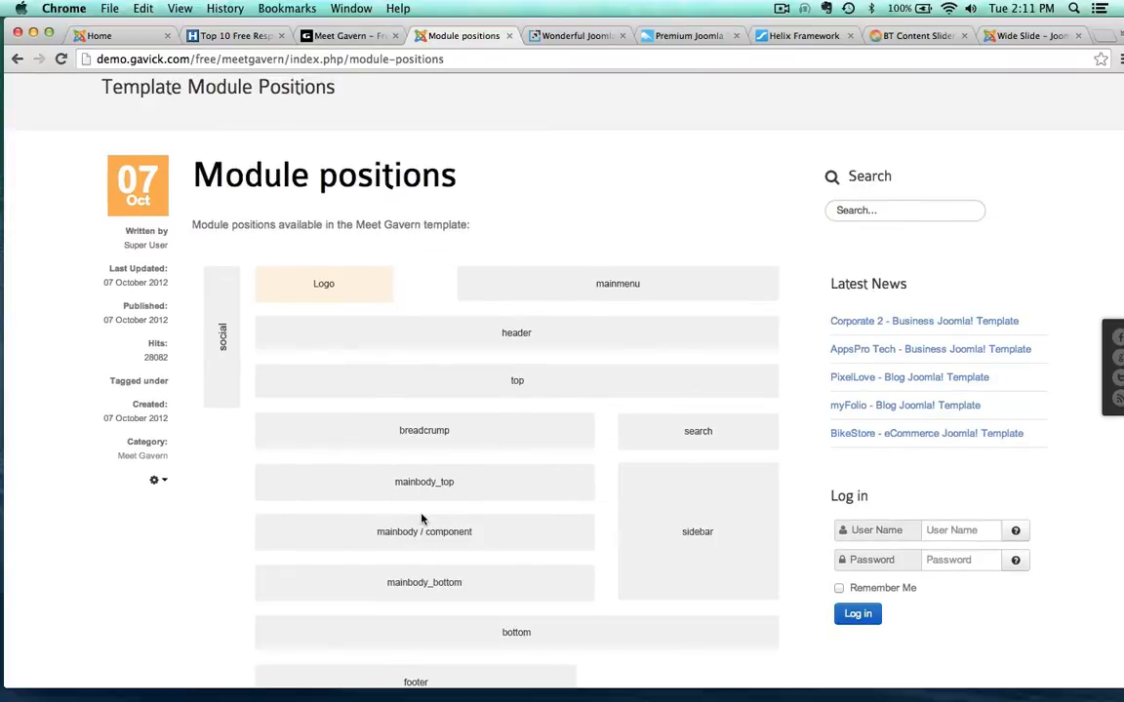
scroll(422, 519, up, 2)
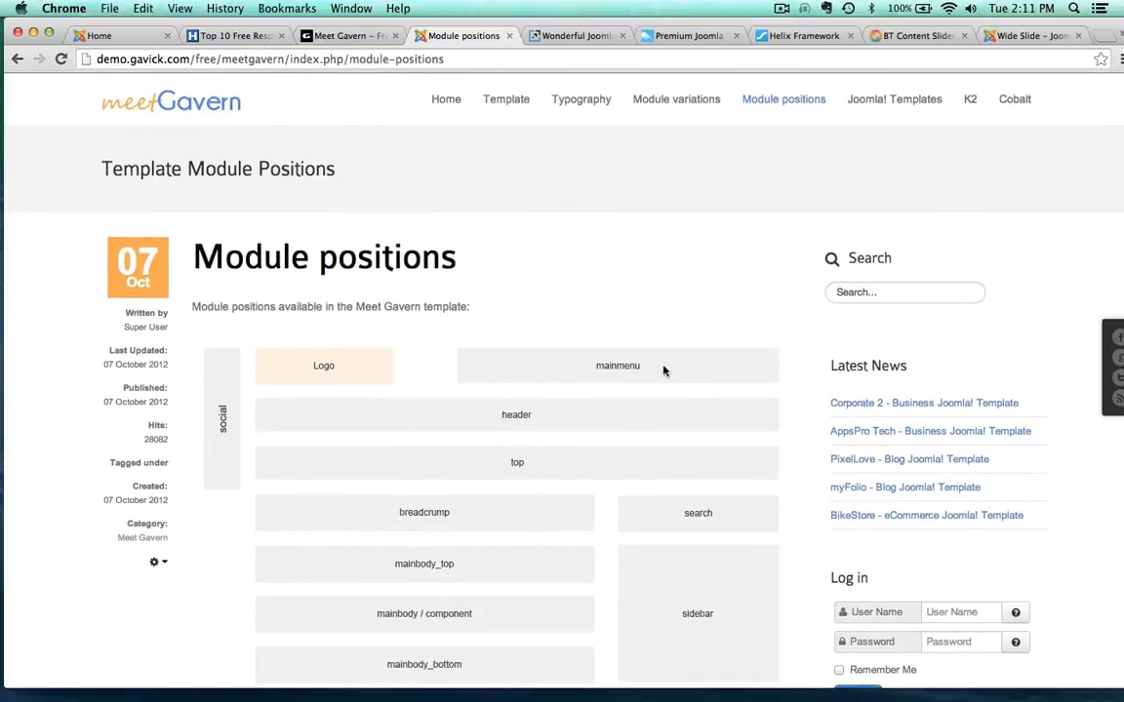
click(343, 35)
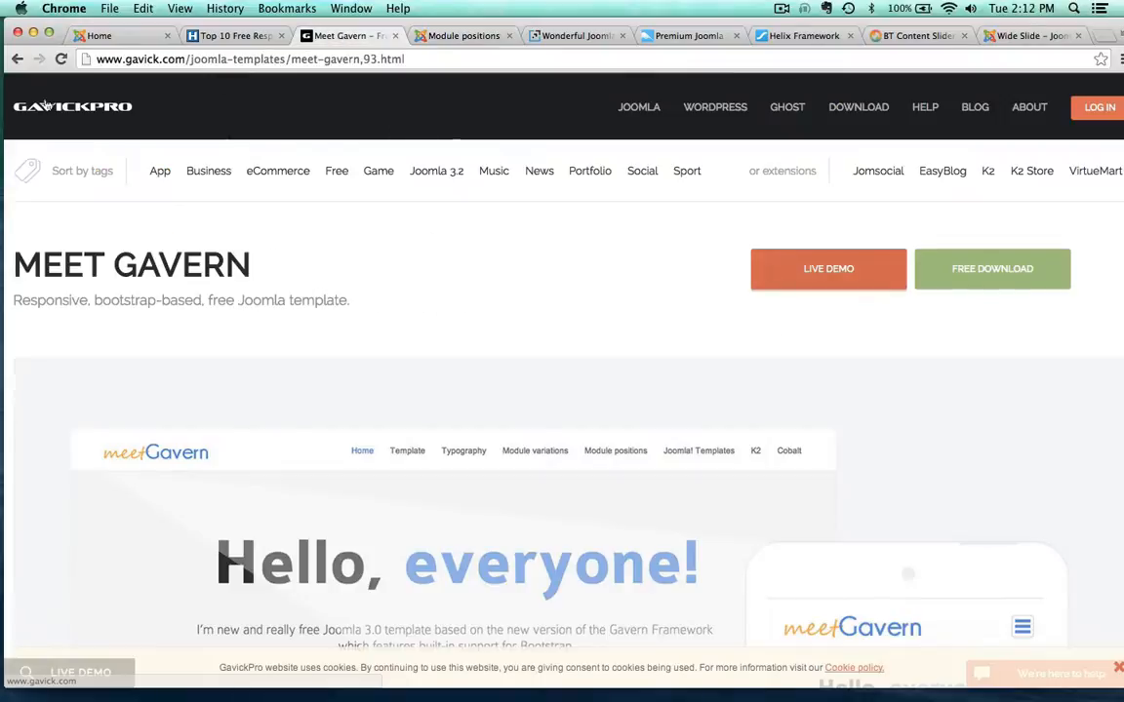
- Close the Meet Gavern template and demo pages and open the Joomla templates collection on the Devpri site
click(395, 35)
click(395, 35)
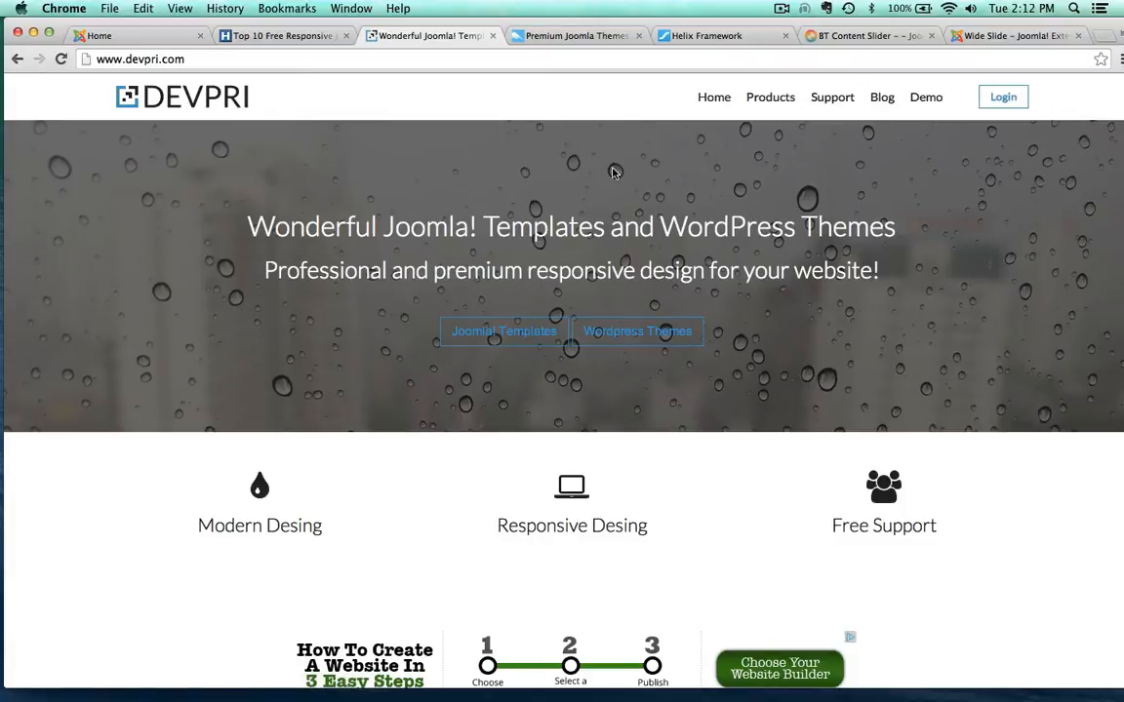
mouse_move(777, 94)
mouse_move(764, 138)
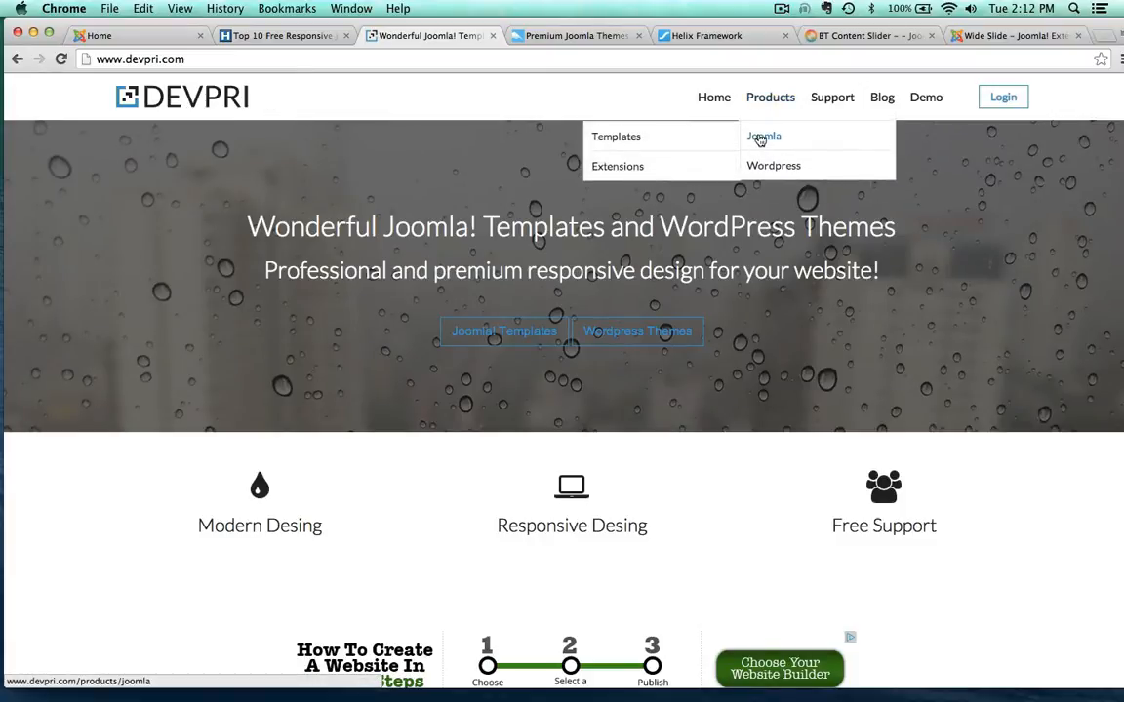
click(599, 143)
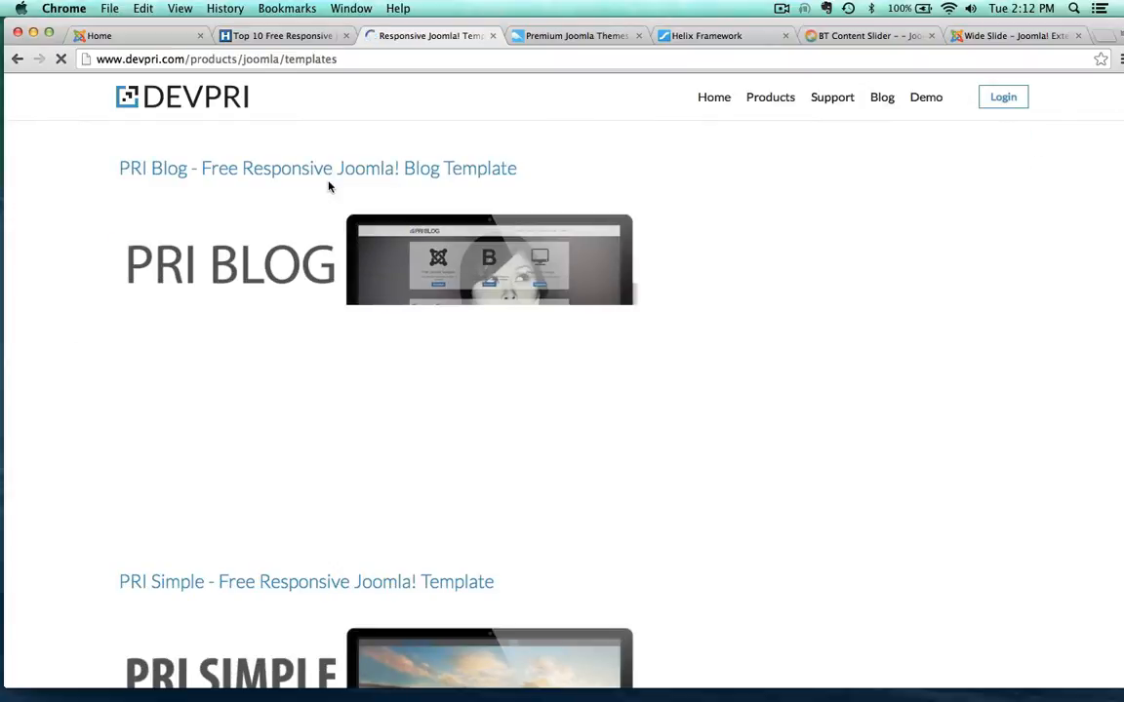
- Look over Devpri's free templates, compare with the current Zoo City Racers home page, and open the PRI Simple template page
scroll(107, 298, down, 5)
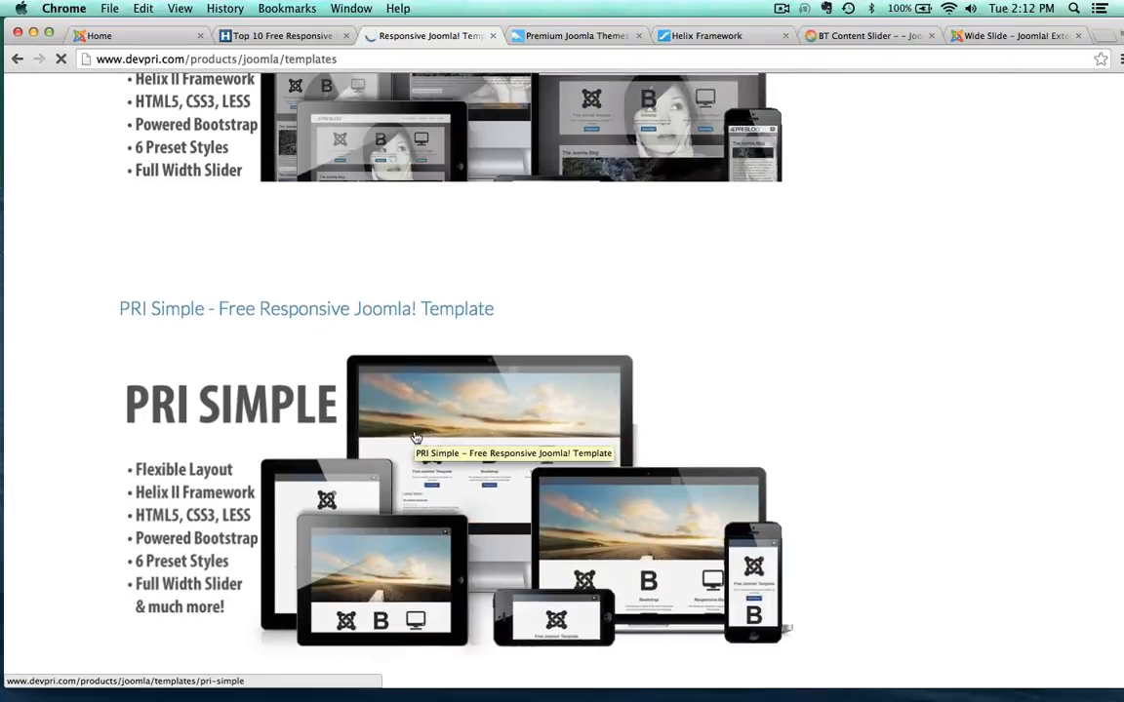
scroll(415, 438, down, 2)
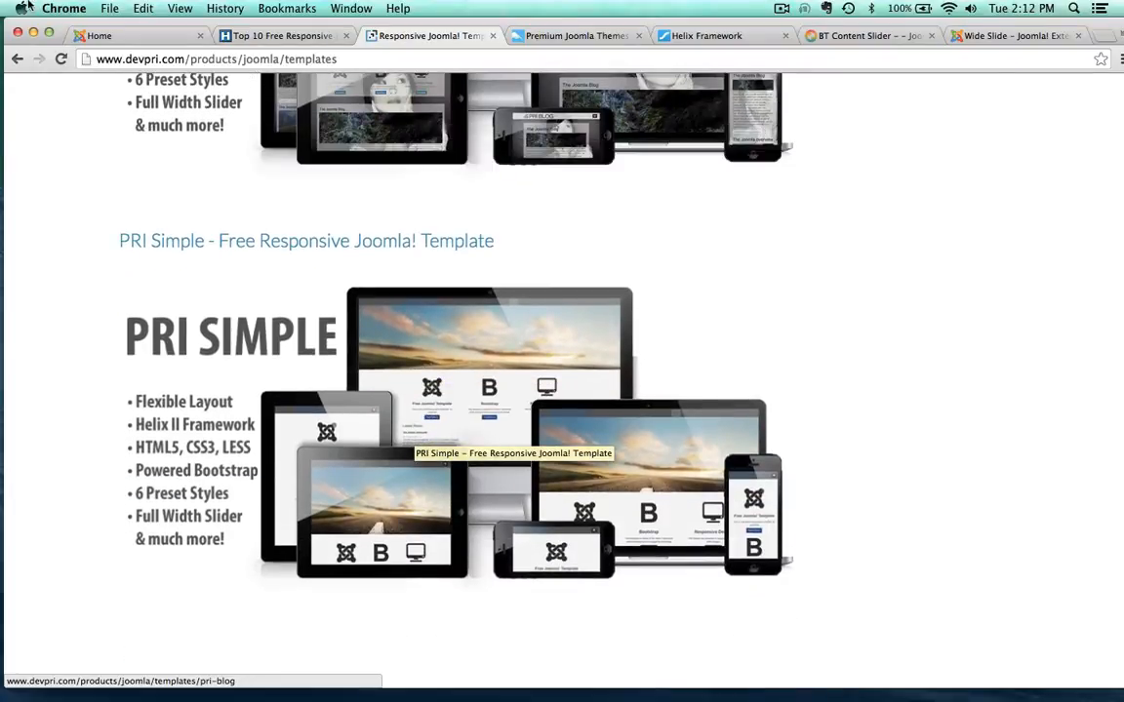
click(129, 37)
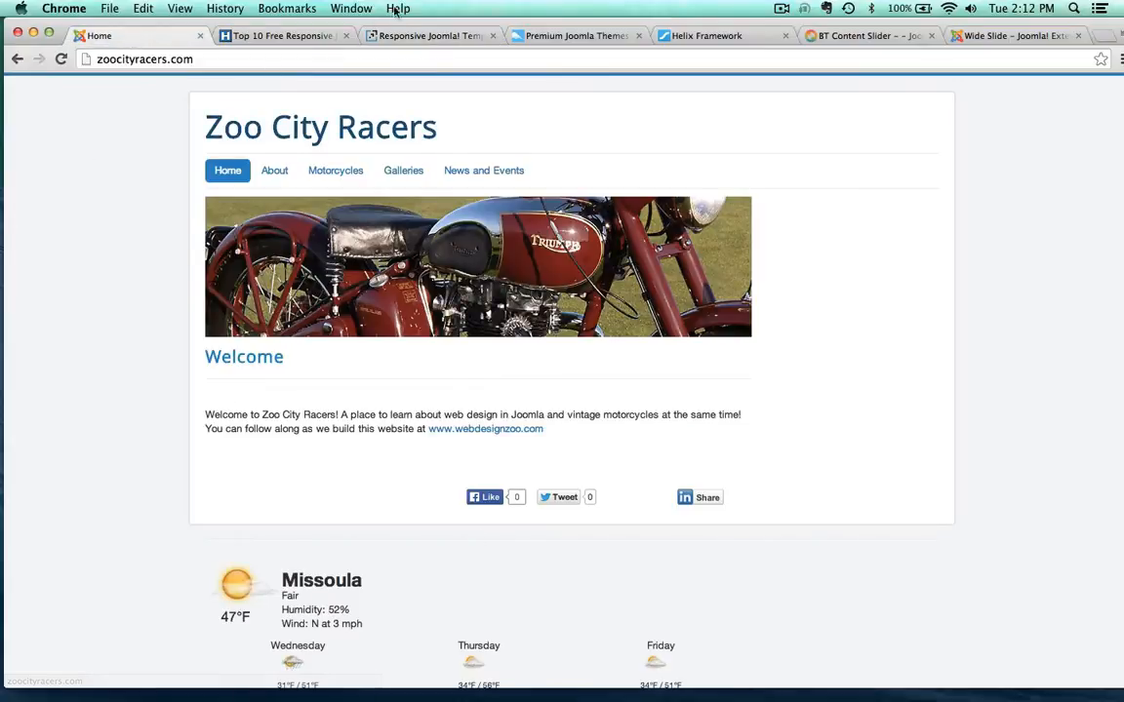
click(415, 36)
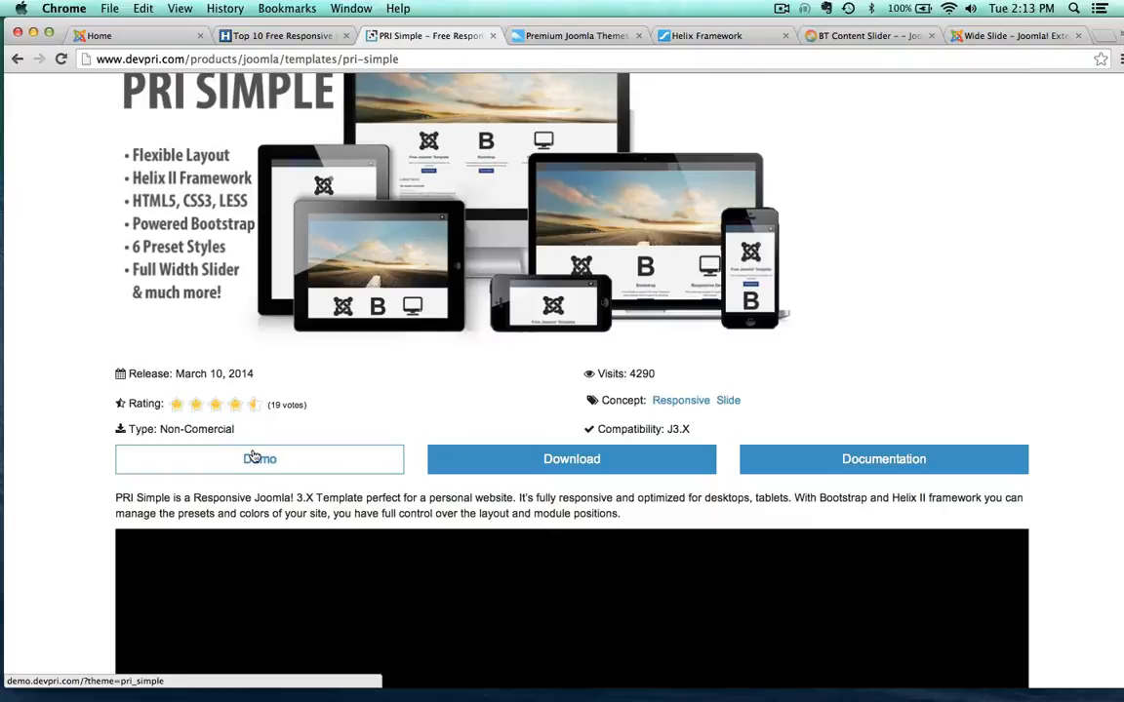
- Launch the PRI Simple live demo in a new tab, look over its home page, and close the demo
super+click(251, 458)
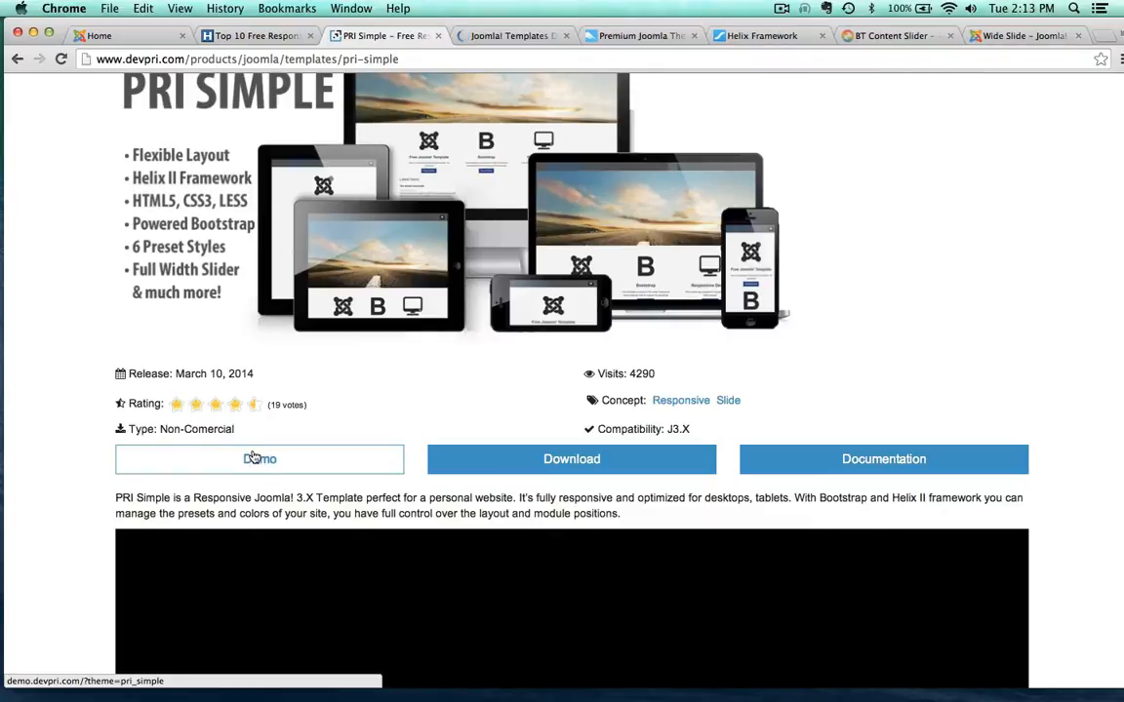
click(507, 35)
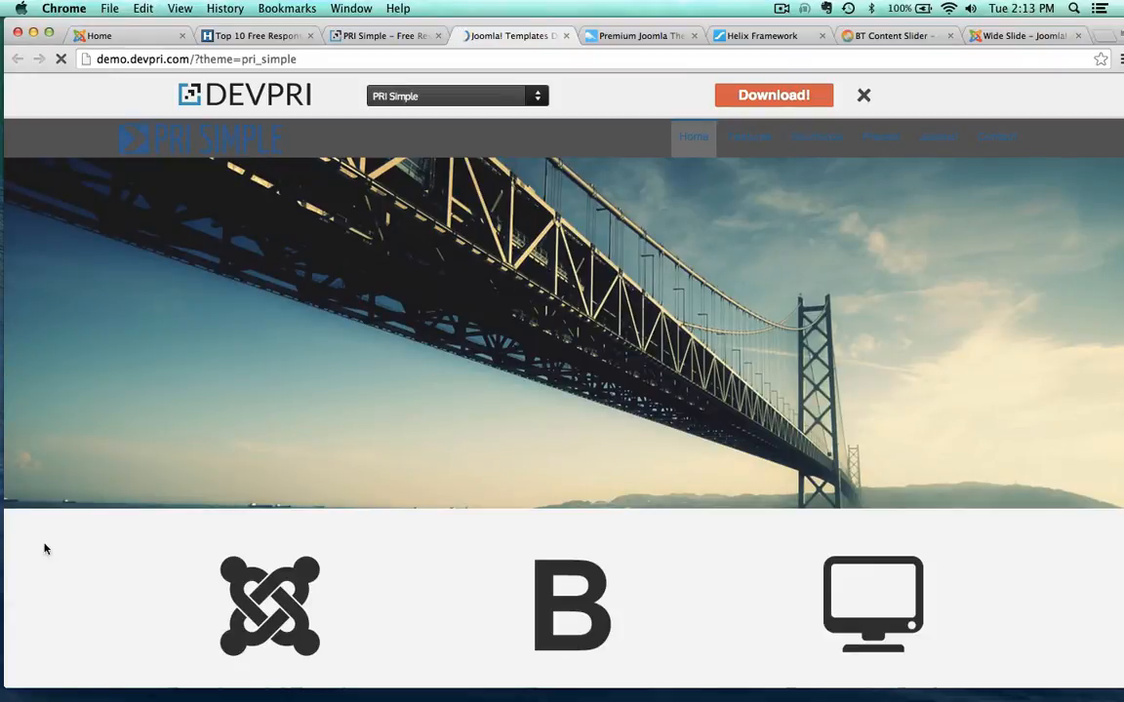
scroll(84, 545, down, 10)
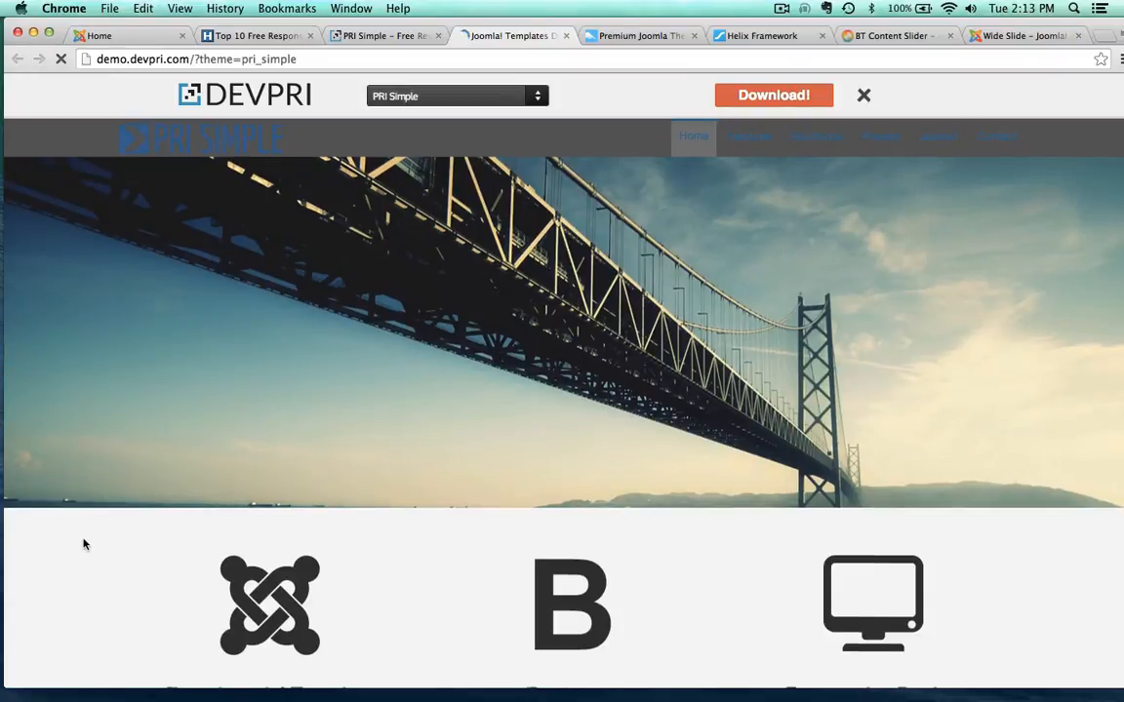
scroll(84, 544, up, 10)
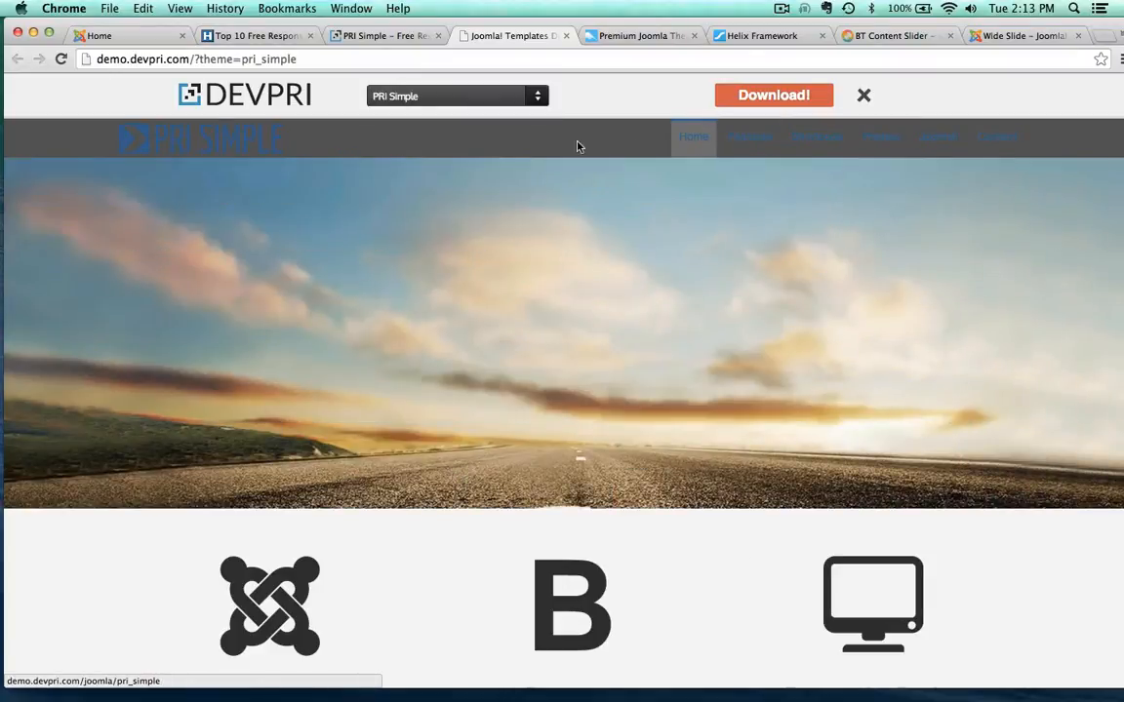
click(567, 36)
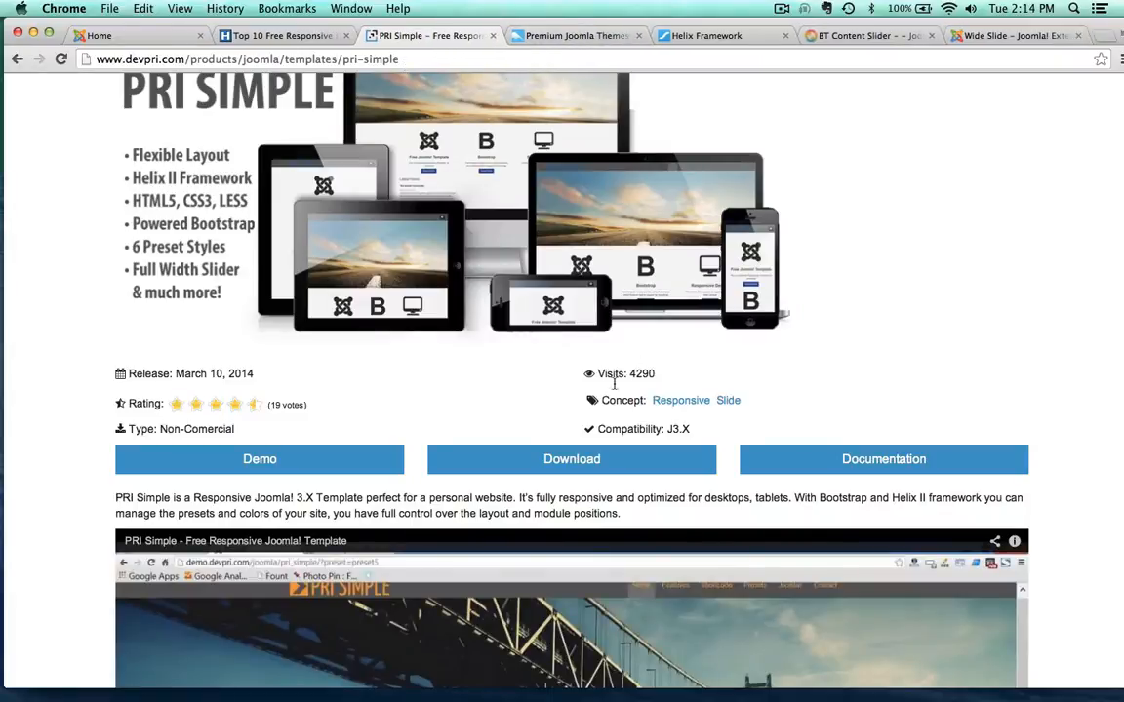
- Review the Quickstart and Template Only download packages of PRI Simple and open the Devpri login page
click(541, 454)
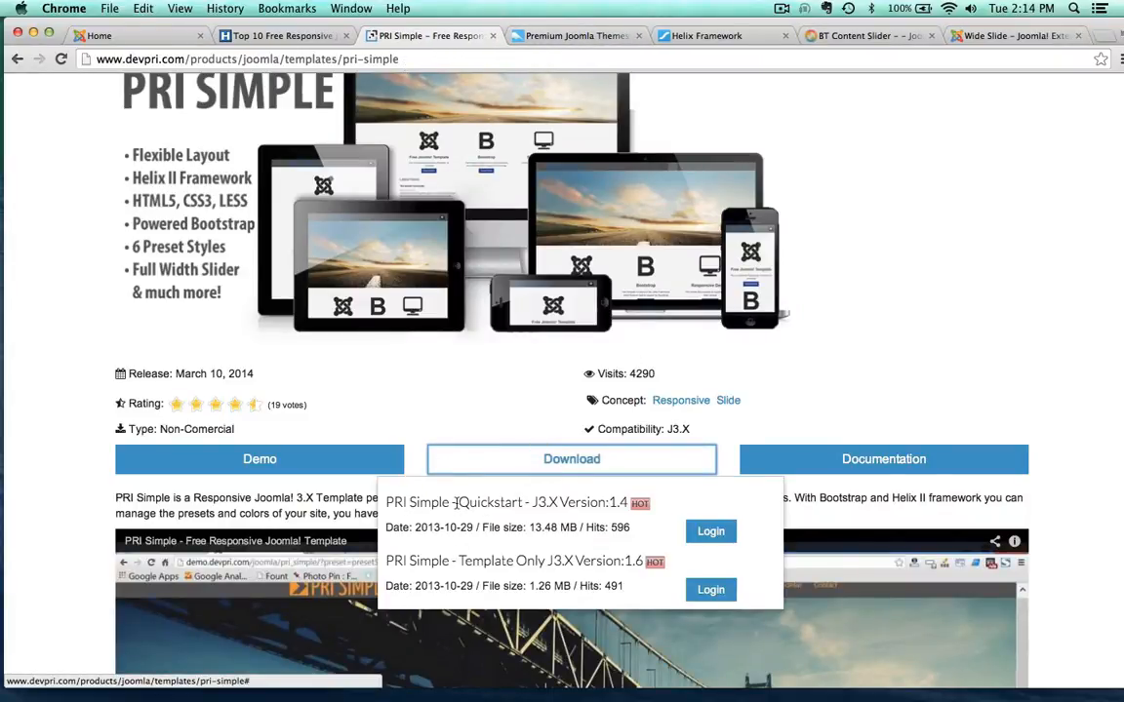
drag(455, 503, 519, 501)
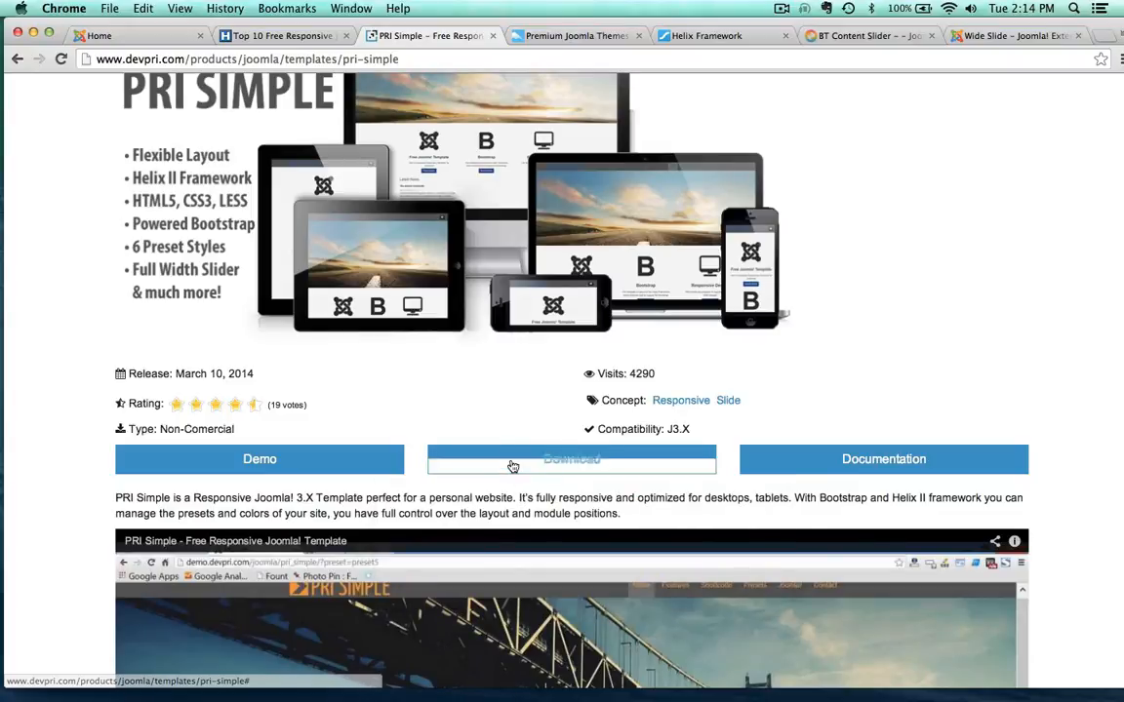
click(514, 464)
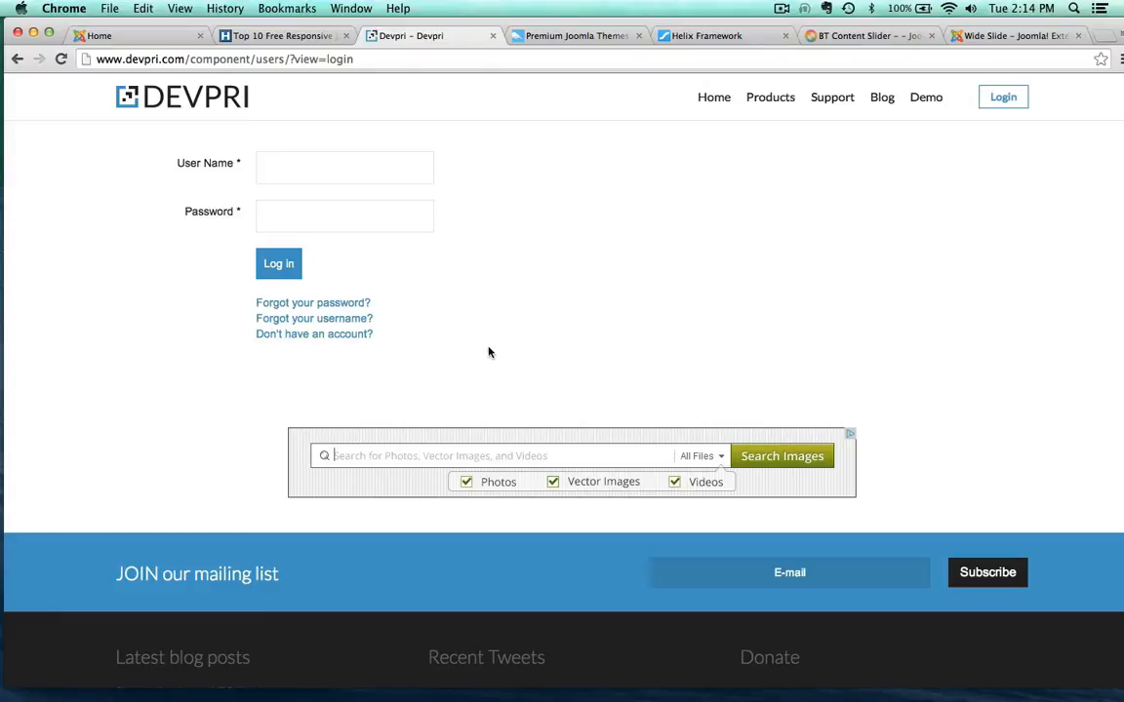
- Switch to Finder, preview pri_simple_template_only_v1.6_j3.x.zip in the new Joomla mods folder, and return to Chrome
drag(472, 24, 470, 258)
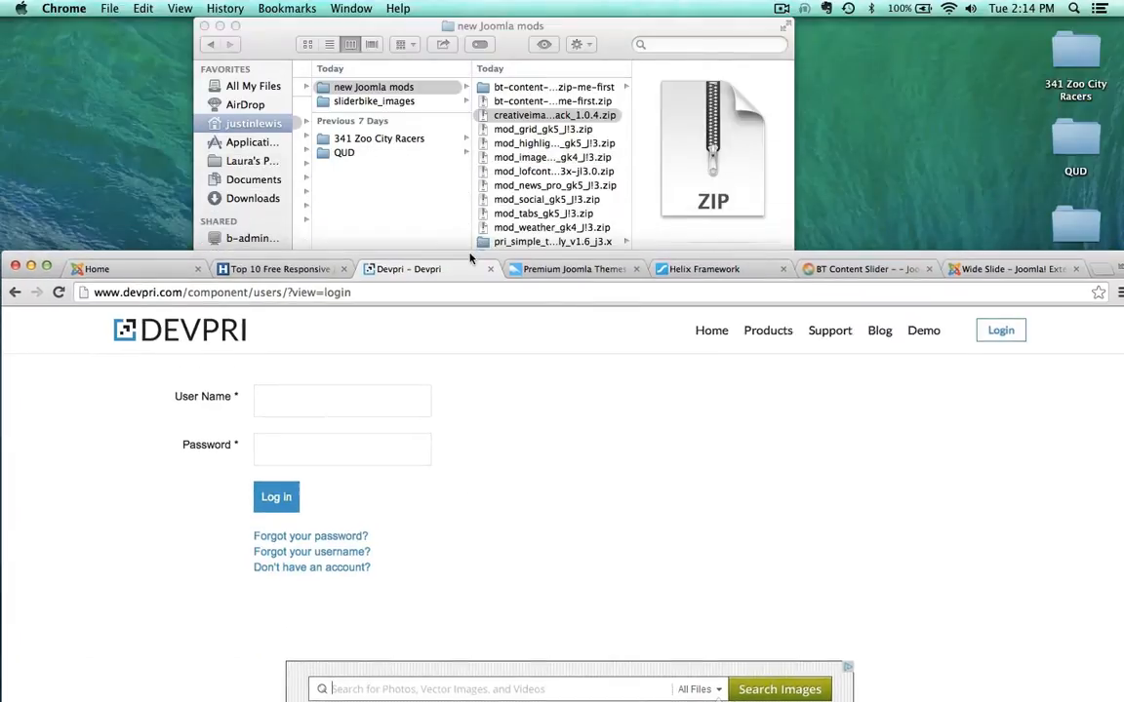
click(592, 29)
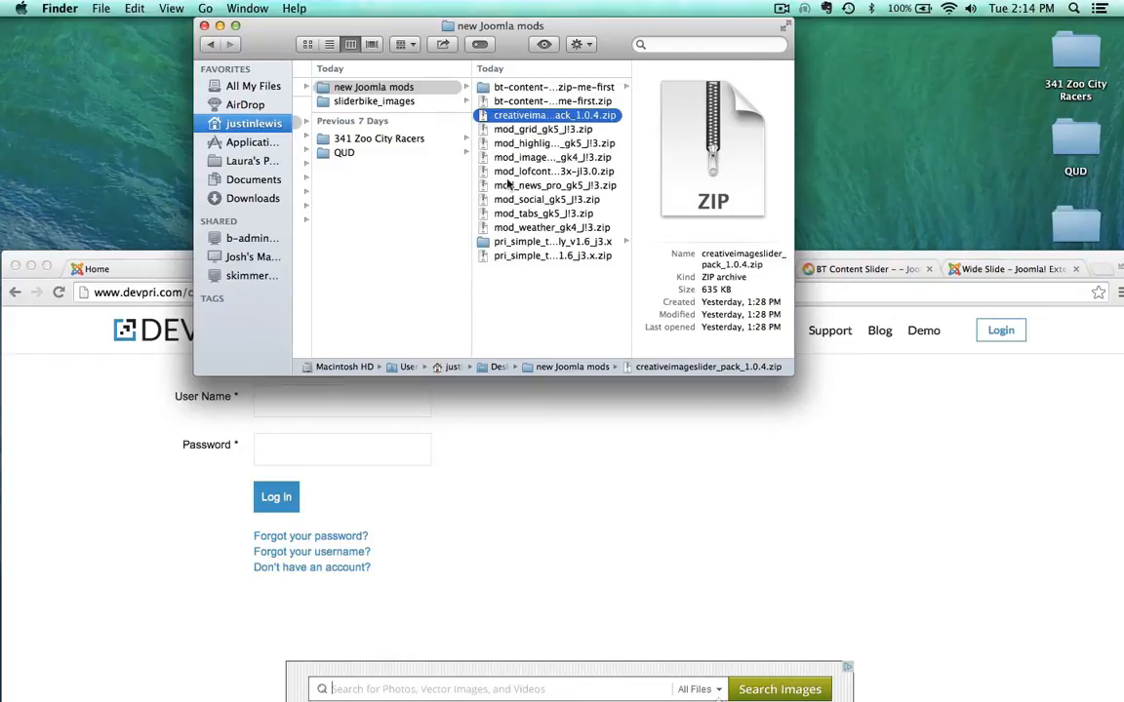
click(498, 253)
key(space)
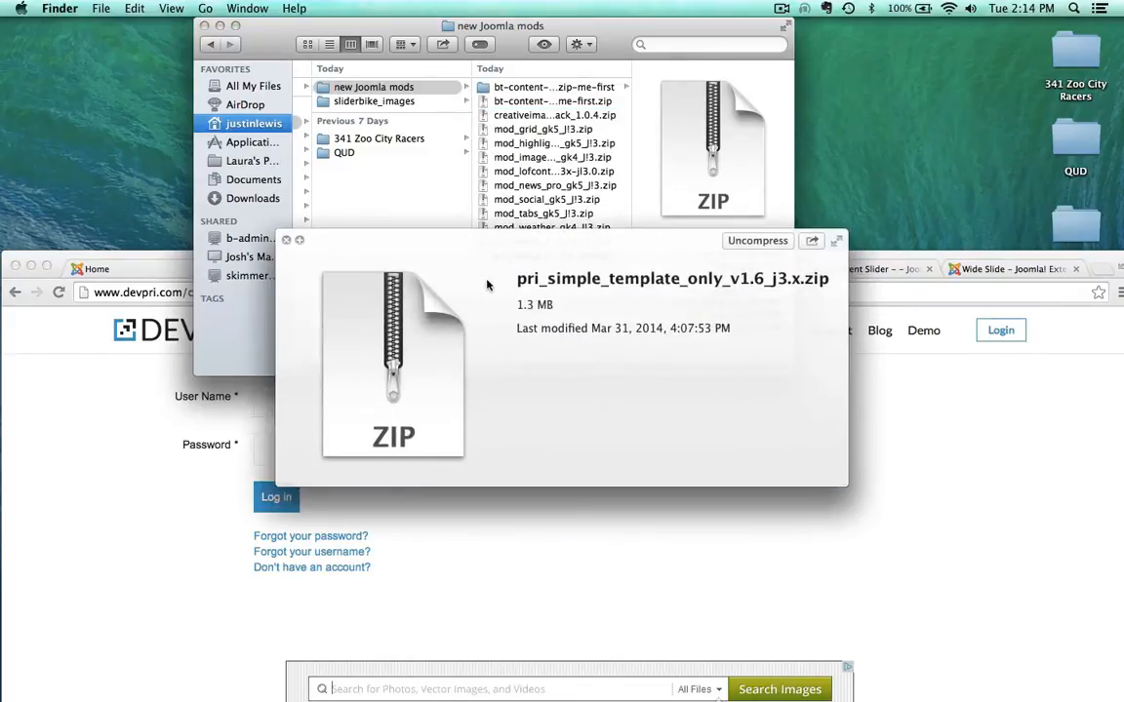
click(620, 491)
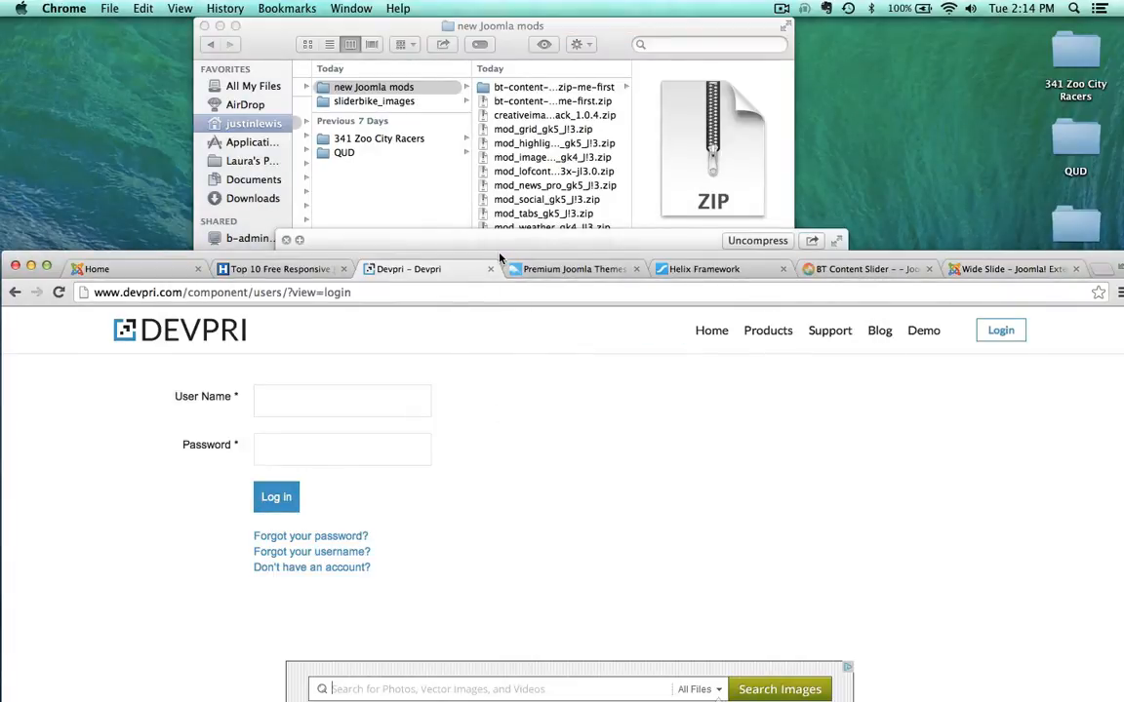
drag(524, 263, 518, 94)
- Close the Devpri page and search the web for "IT black and white 2 theme" from the IceTheme tab
click(510, 105)
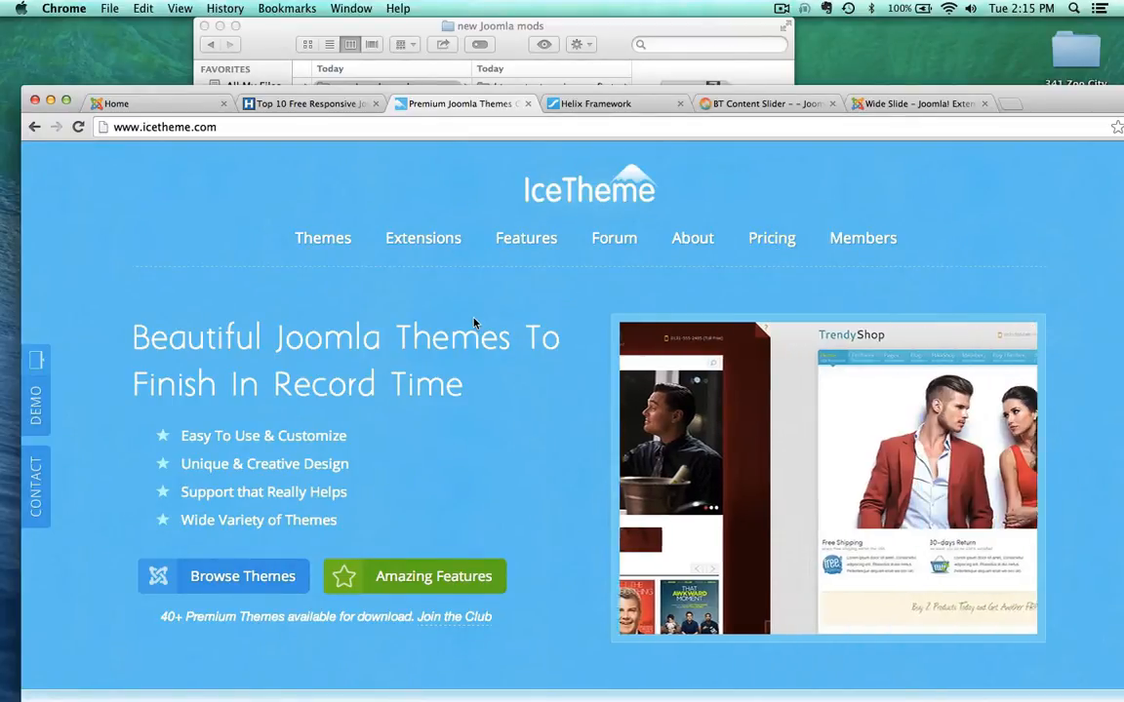
click(338, 128)
text(IT )
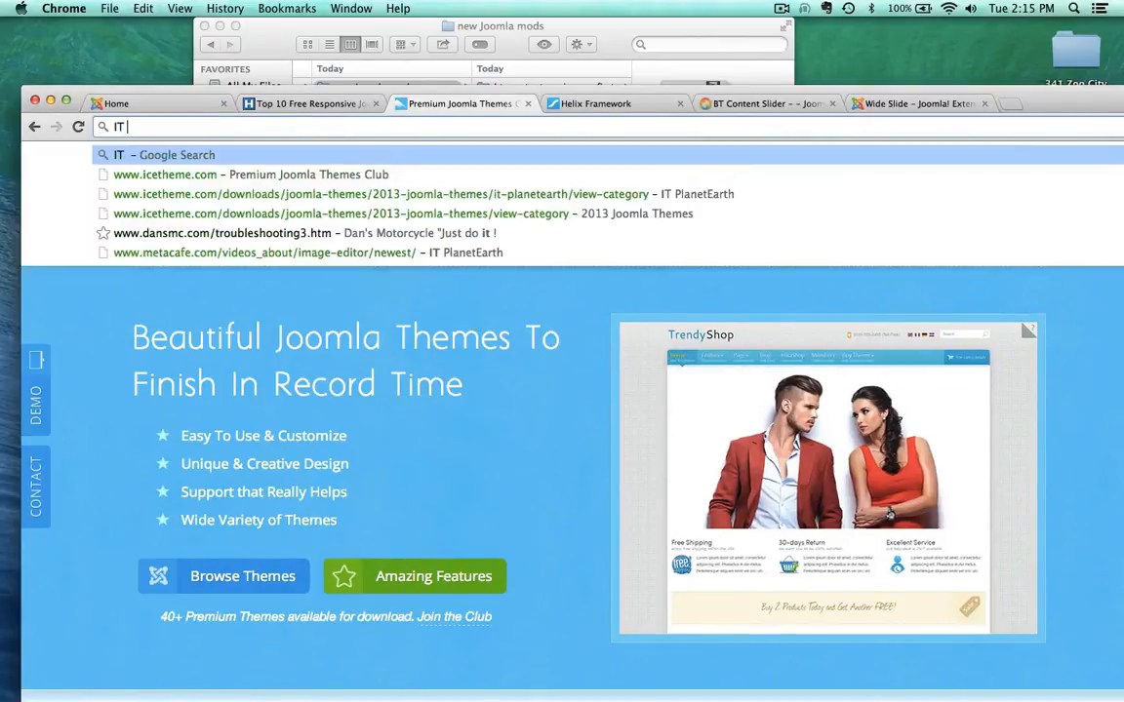
text(black and white )
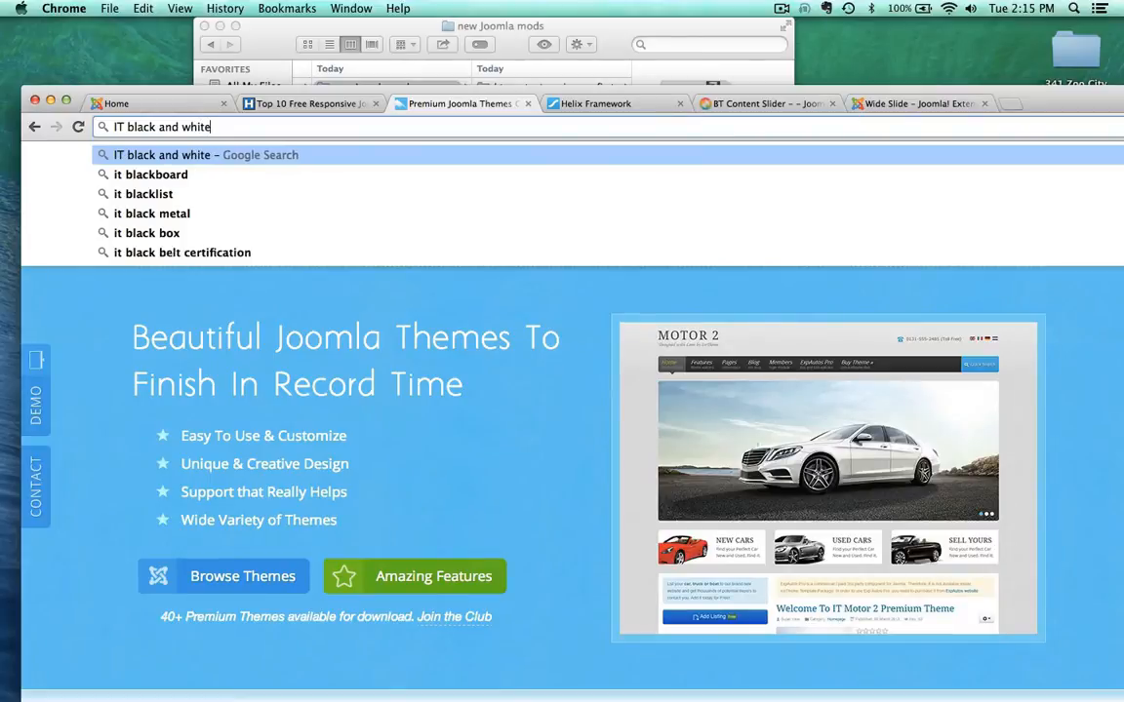
text(2 theme)
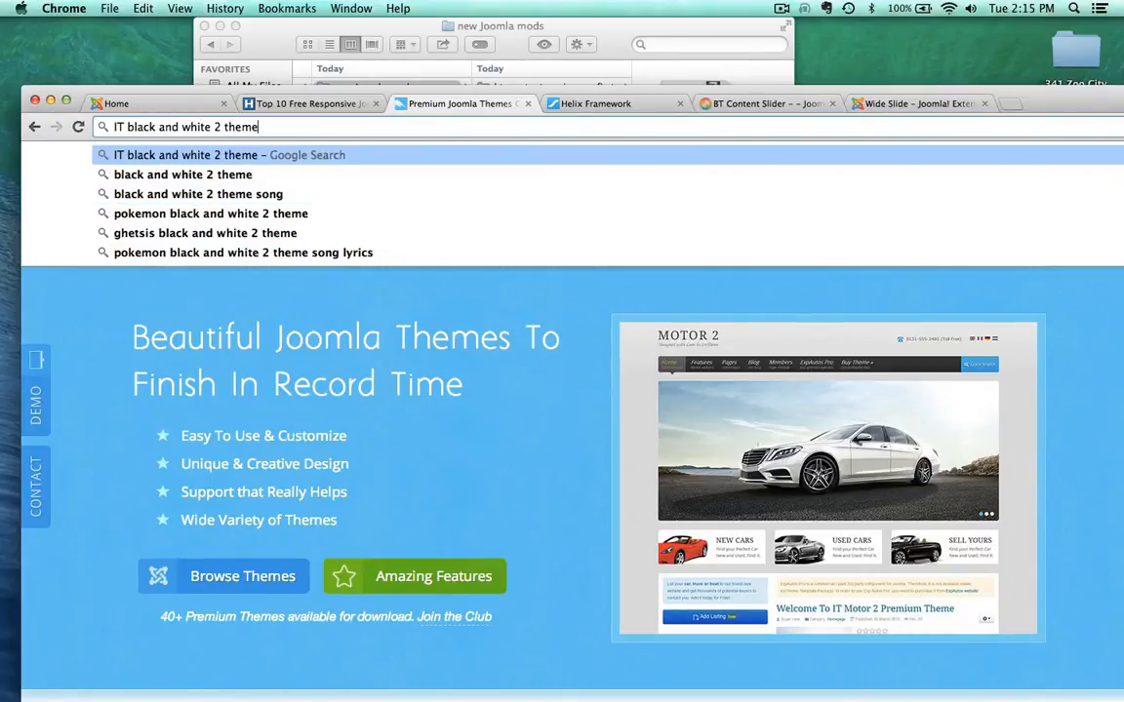
key(Return)
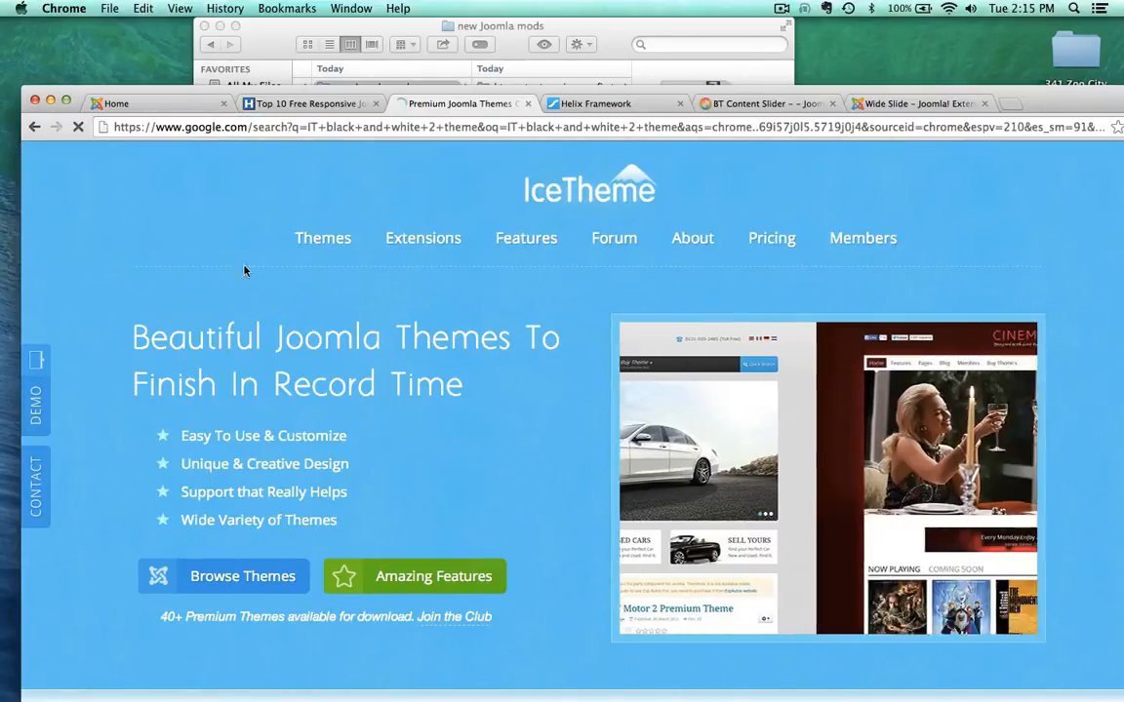
- Open IceTheme's IT Black White 2 theme page and read its description, feature list and download options
scroll(119, 419, down, 2)
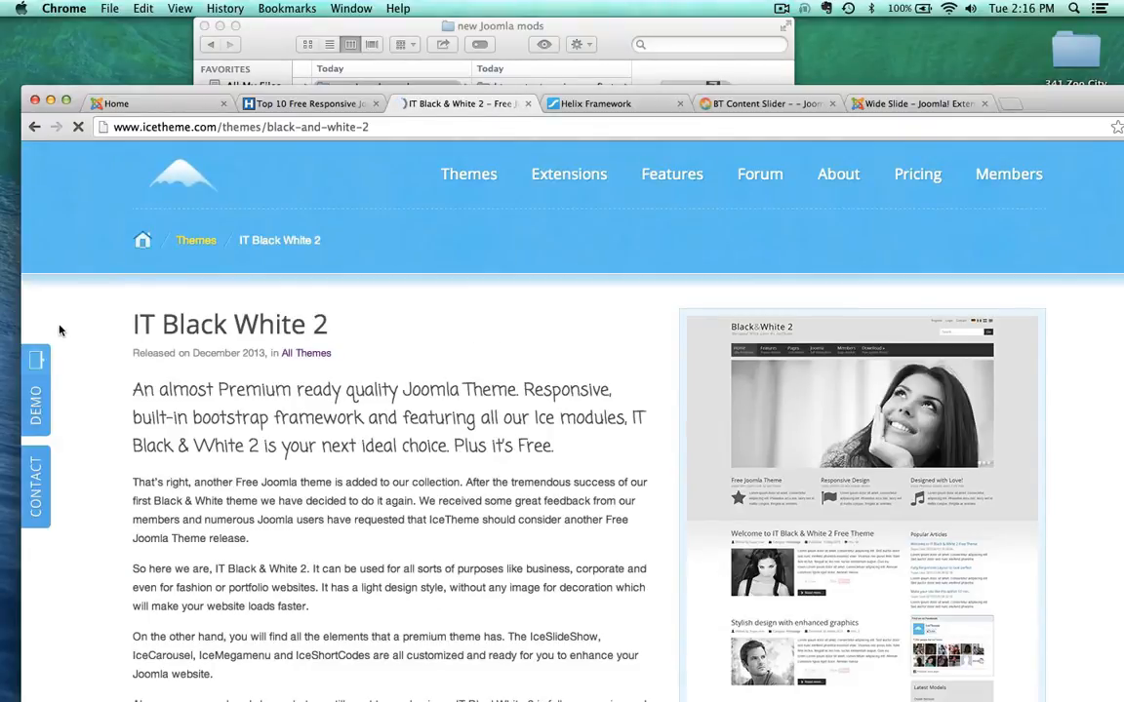
scroll(60, 330, down, 1)
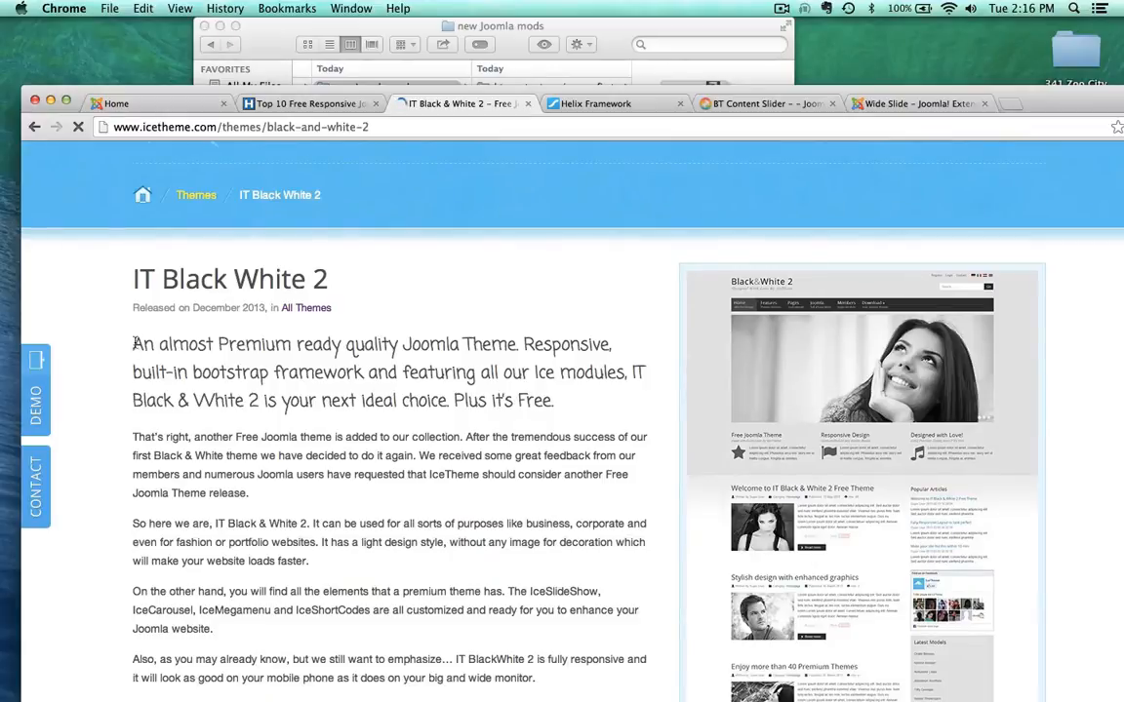
drag(128, 348, 458, 348)
click(558, 330)
drag(130, 345, 613, 346)
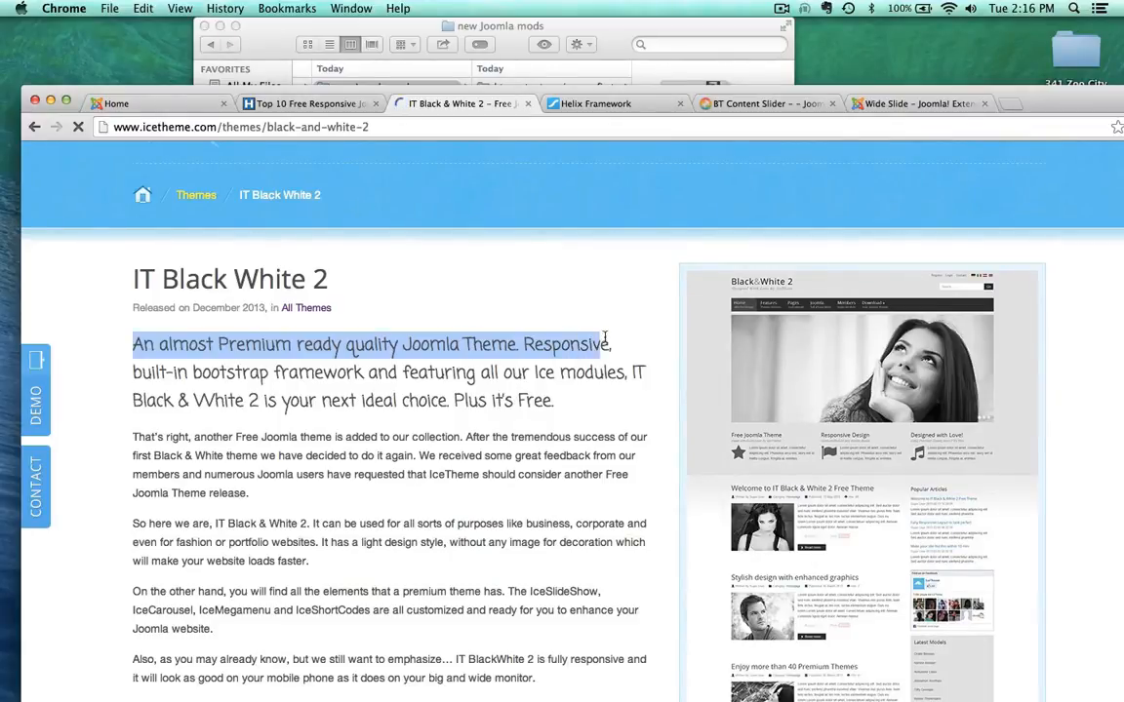
click(439, 429)
scroll(642, 391, down, 6)
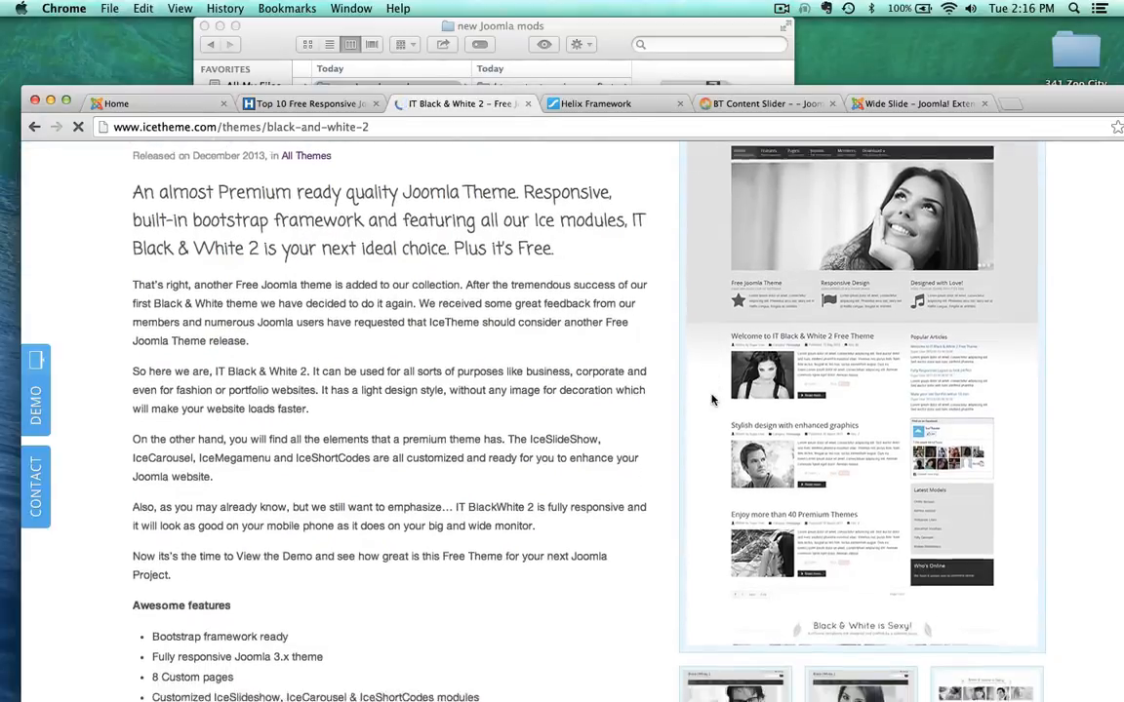
scroll(713, 399, down, 3)
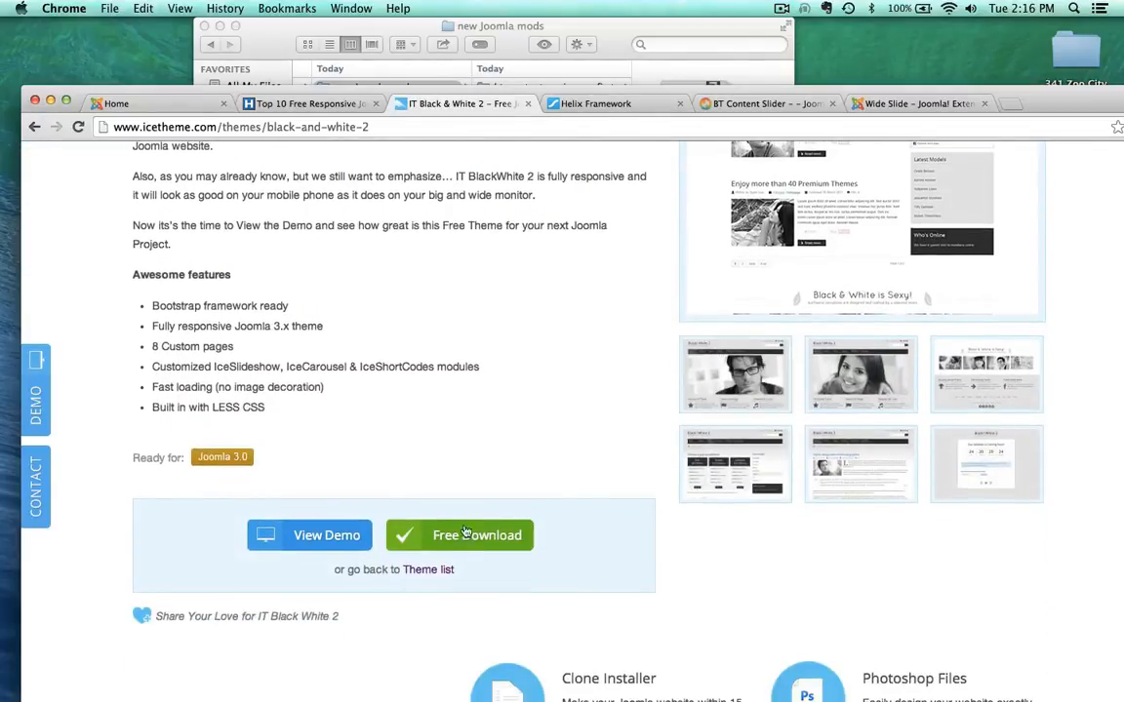
- Launch the IT Black White 2 live demo and remove the IceTheme demo frame around it
click(322, 535)
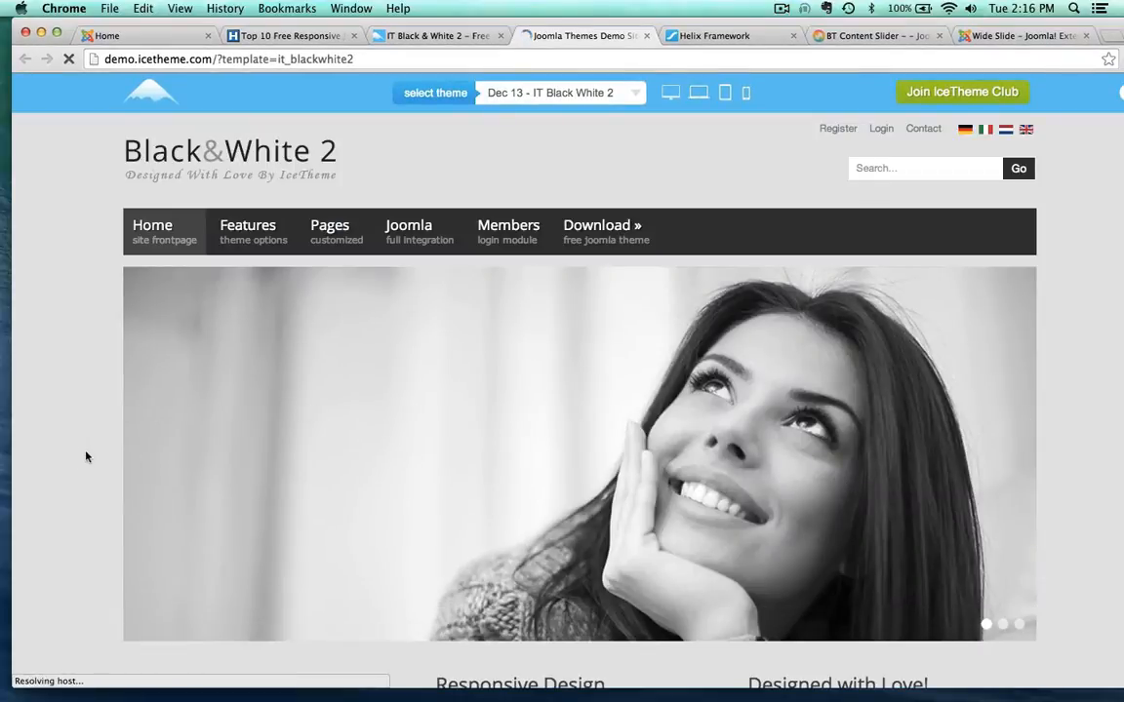
scroll(49, 441, down, 1)
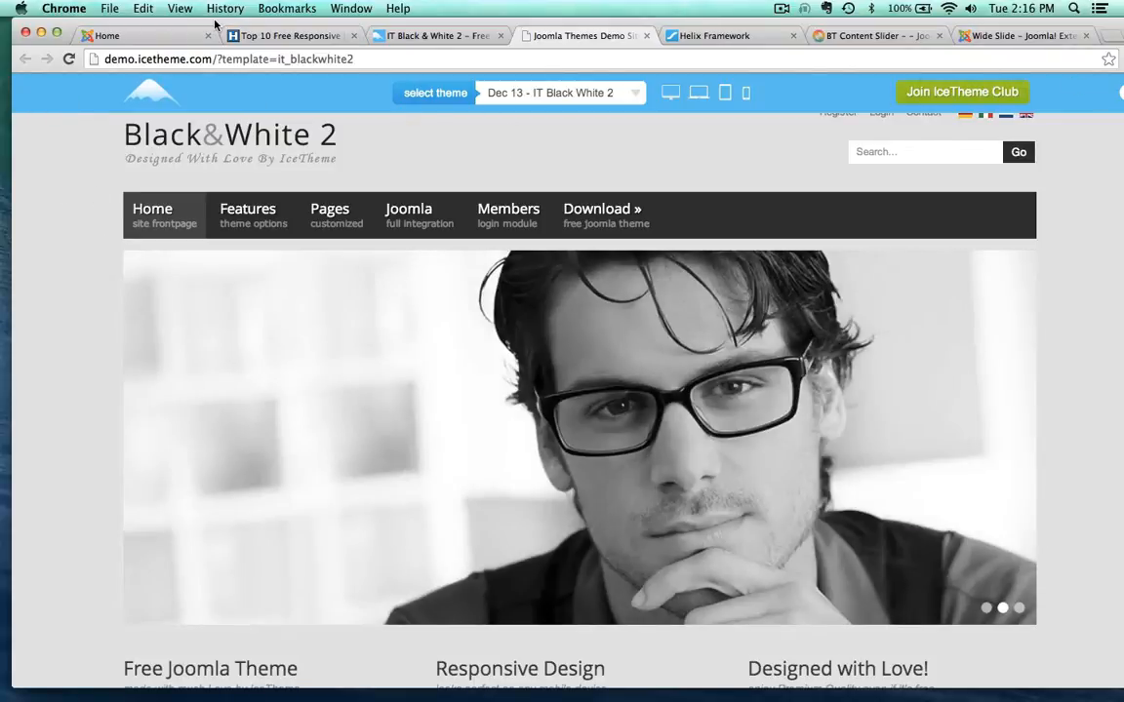
drag(215, 24, 191, 24)
click(1102, 93)
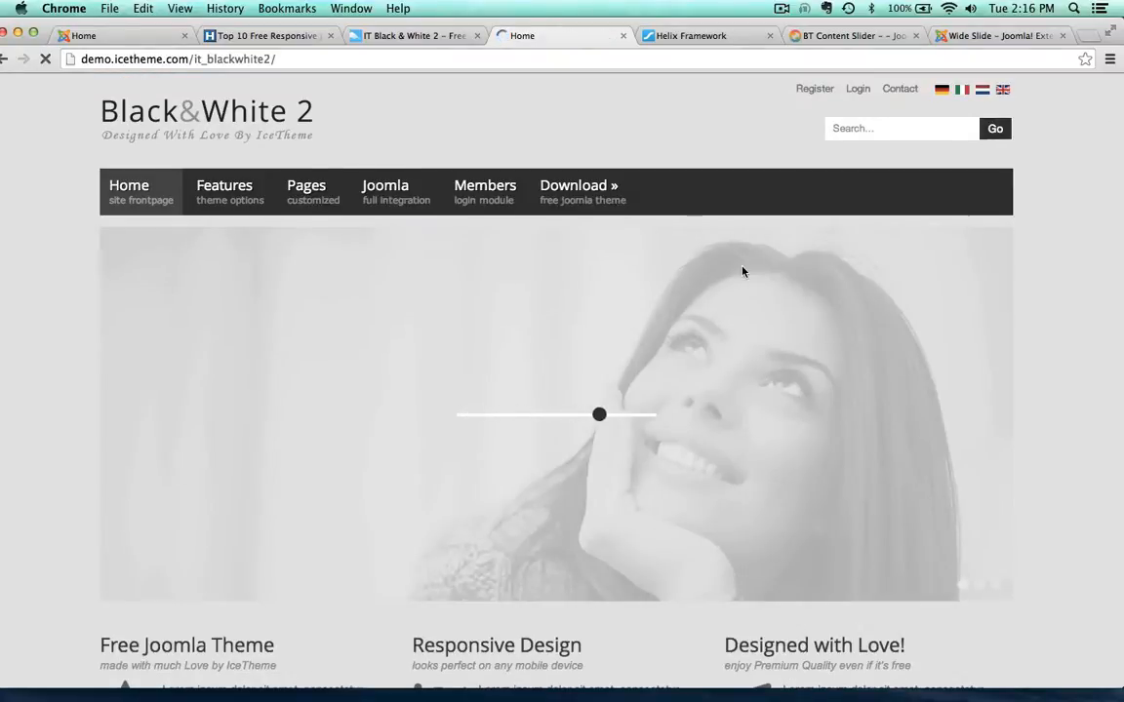
- Look over the IT Black White 2 demo's home page layout and go to the previous slideshow image
scroll(0, 390, down, 1)
scroll(0, 390, down, 10)
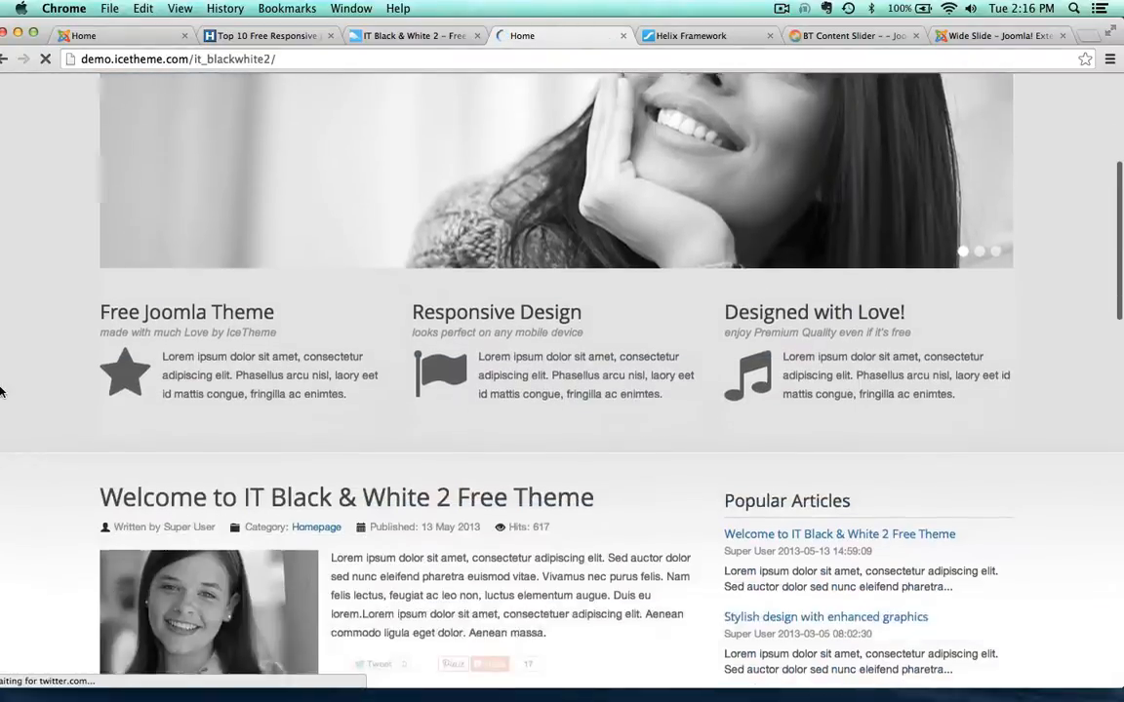
scroll(2, 391, up, 10)
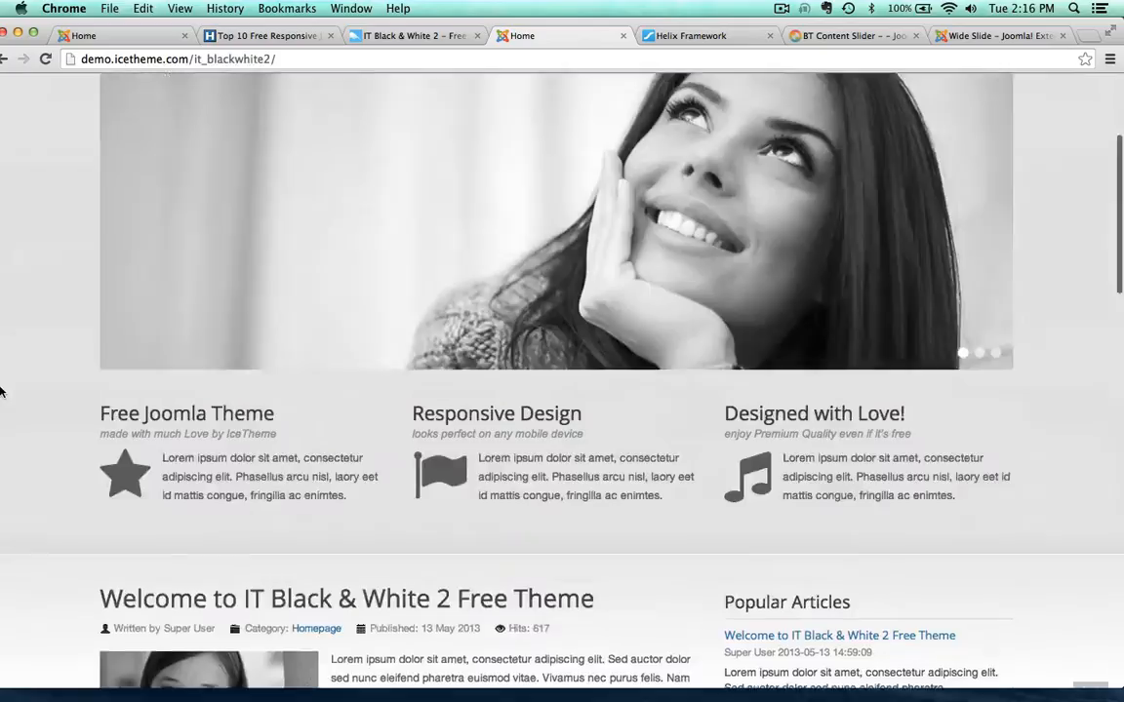
click(127, 346)
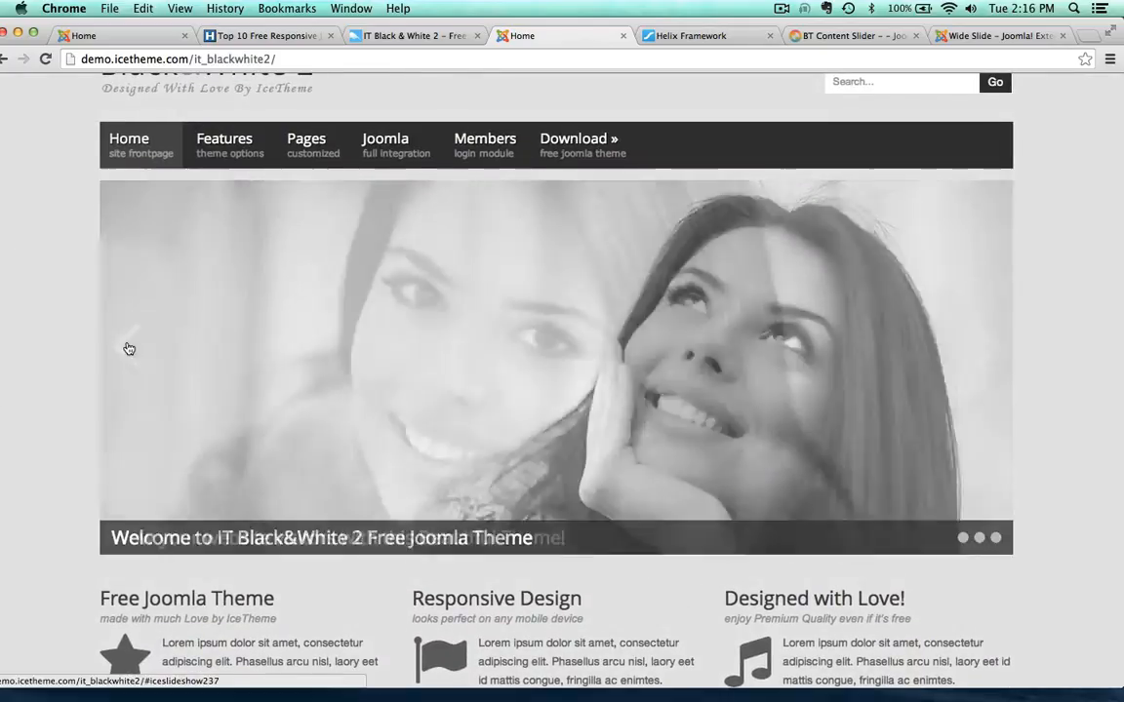
- Show the previous slideshow image, look through the demo's navigation submenus, and open its Module Positions page
click(127, 348)
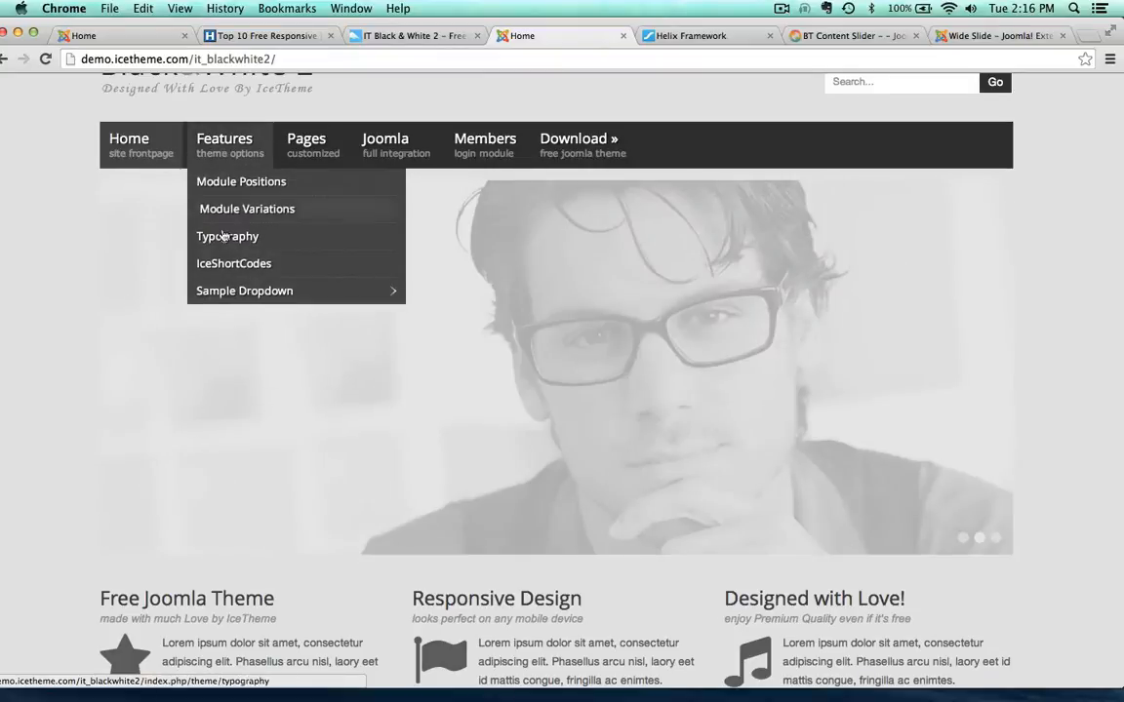
mouse_move(318, 151)
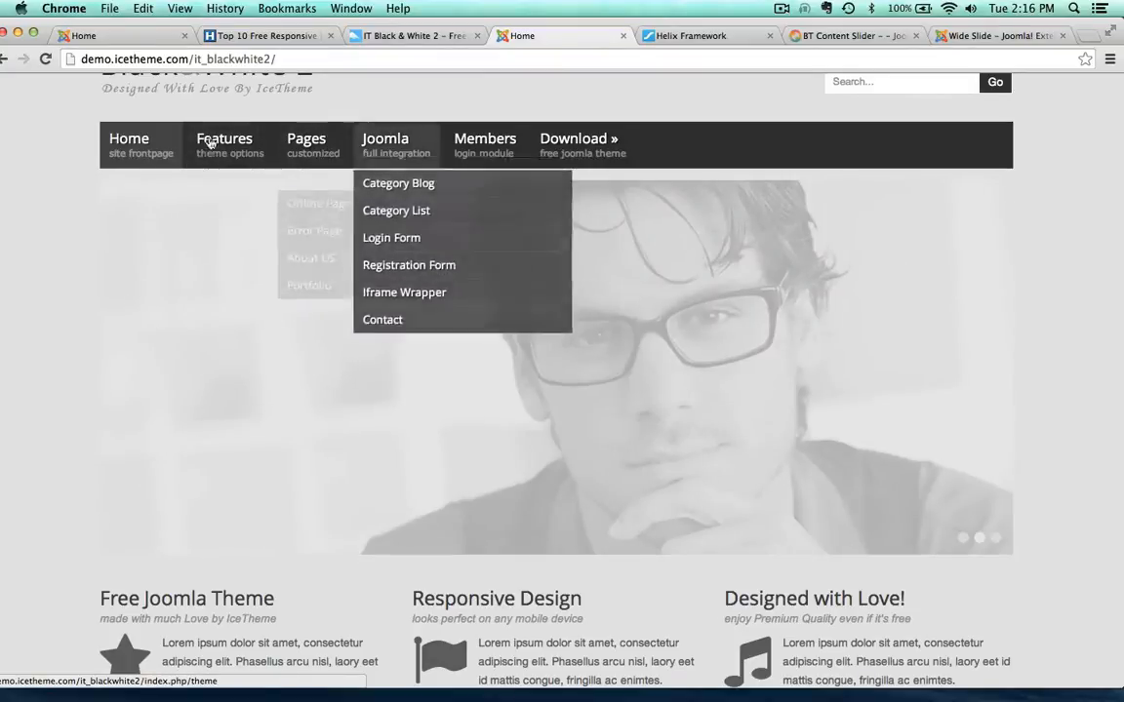
mouse_move(223, 146)
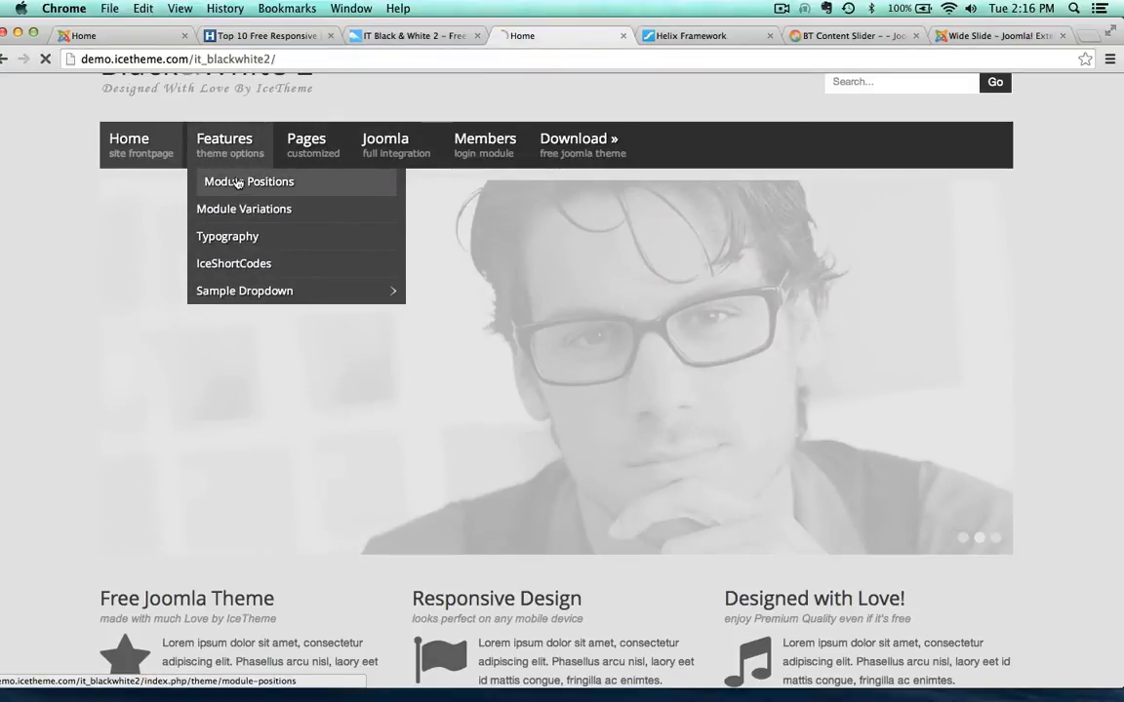
click(219, 185)
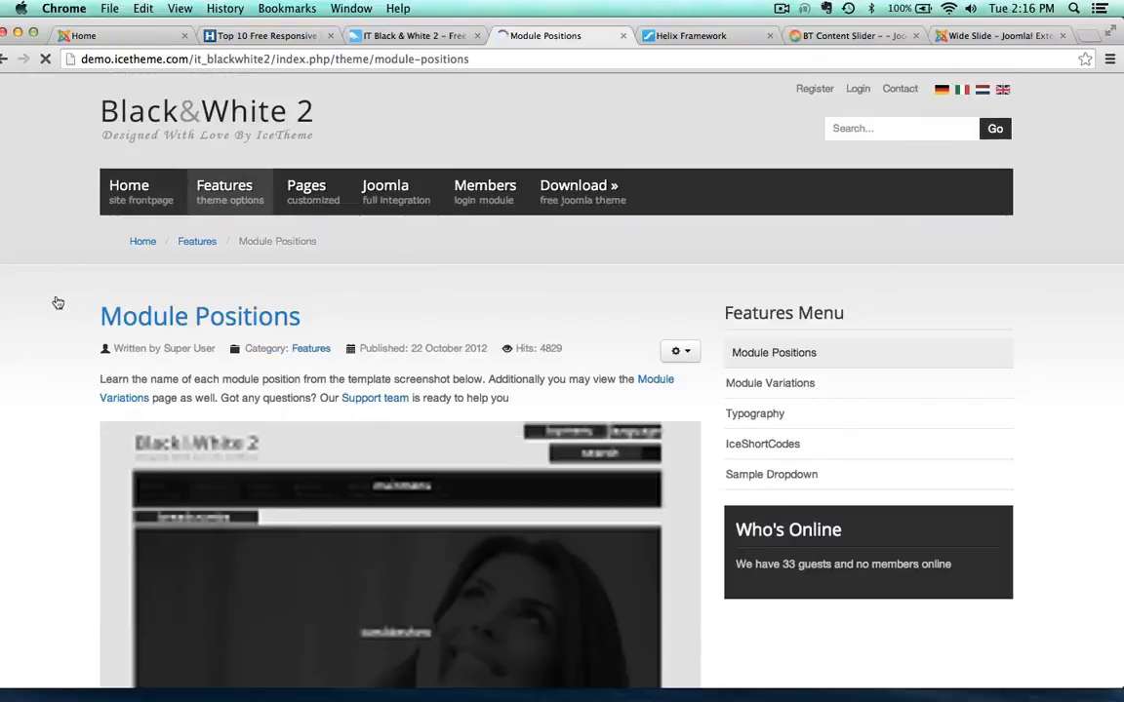
- Examine the Black&White 2 module position map from the top menu and slideshow down to the footer
scroll(54, 312, down, 10)
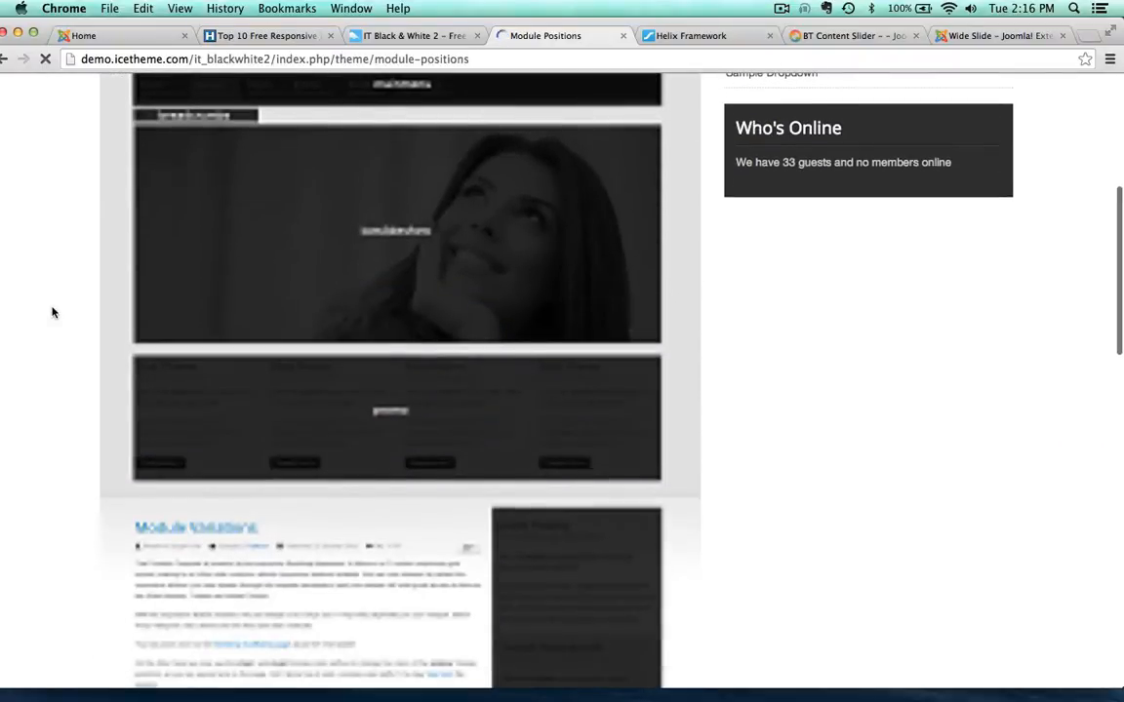
scroll(53, 312, up, 2)
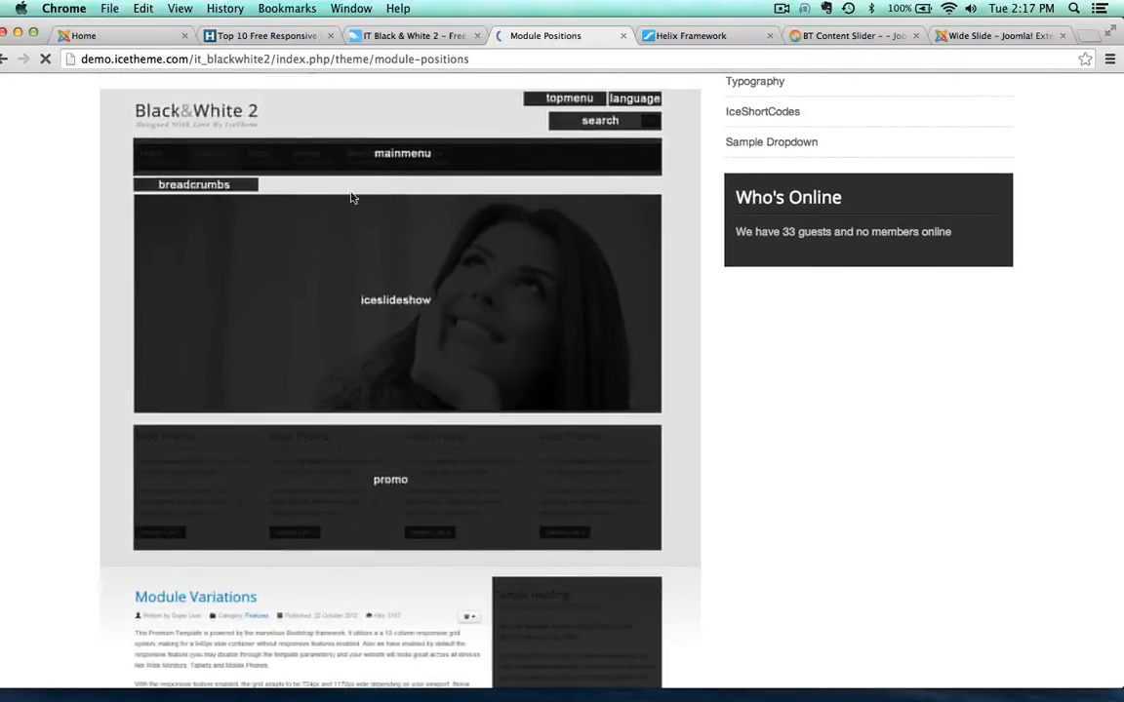
scroll(576, 166, up, 2)
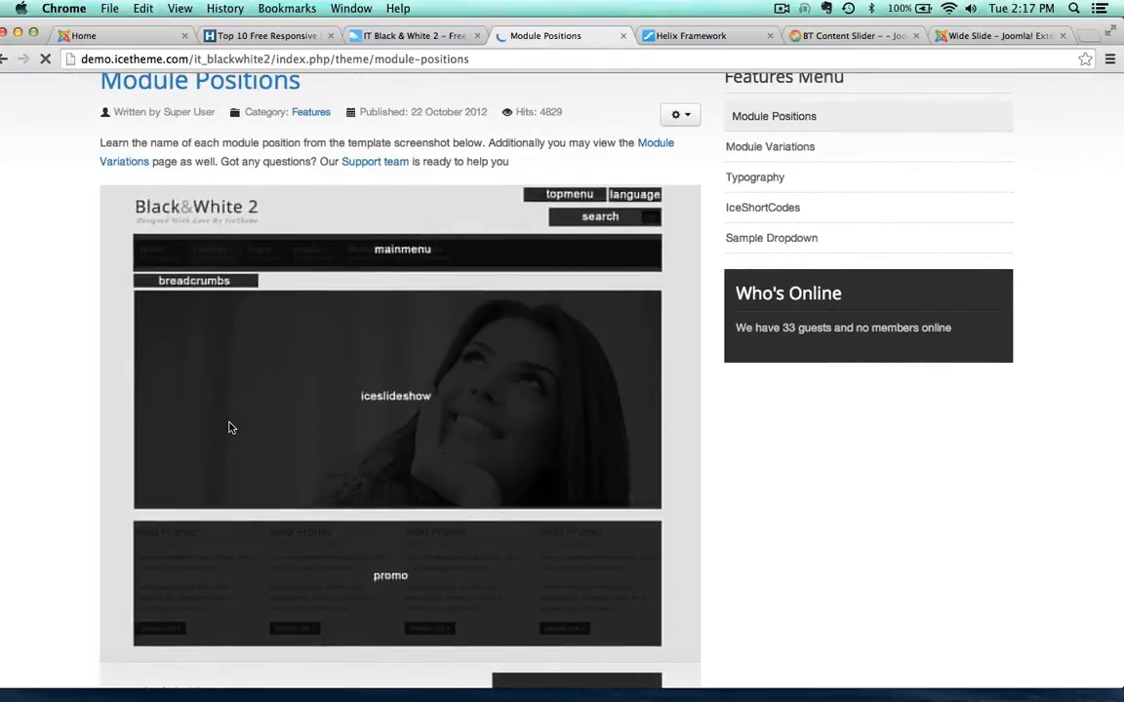
scroll(225, 420, down, 10)
scroll(50, 380, down, 15)
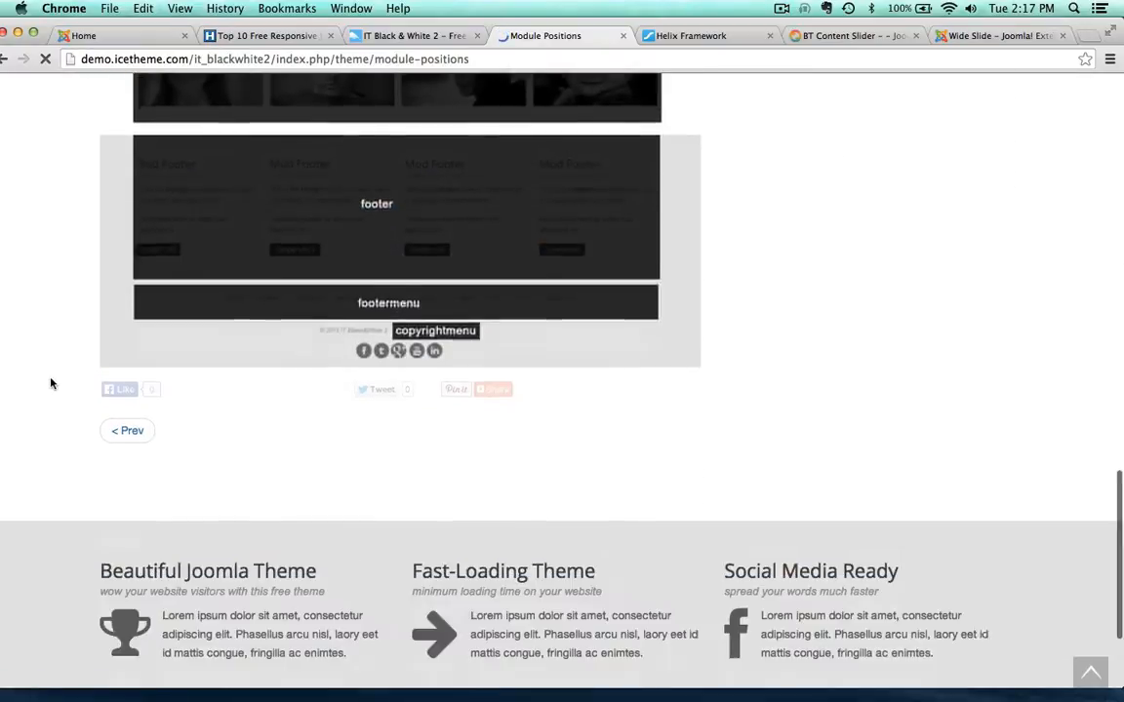
scroll(51, 382, up, 20)
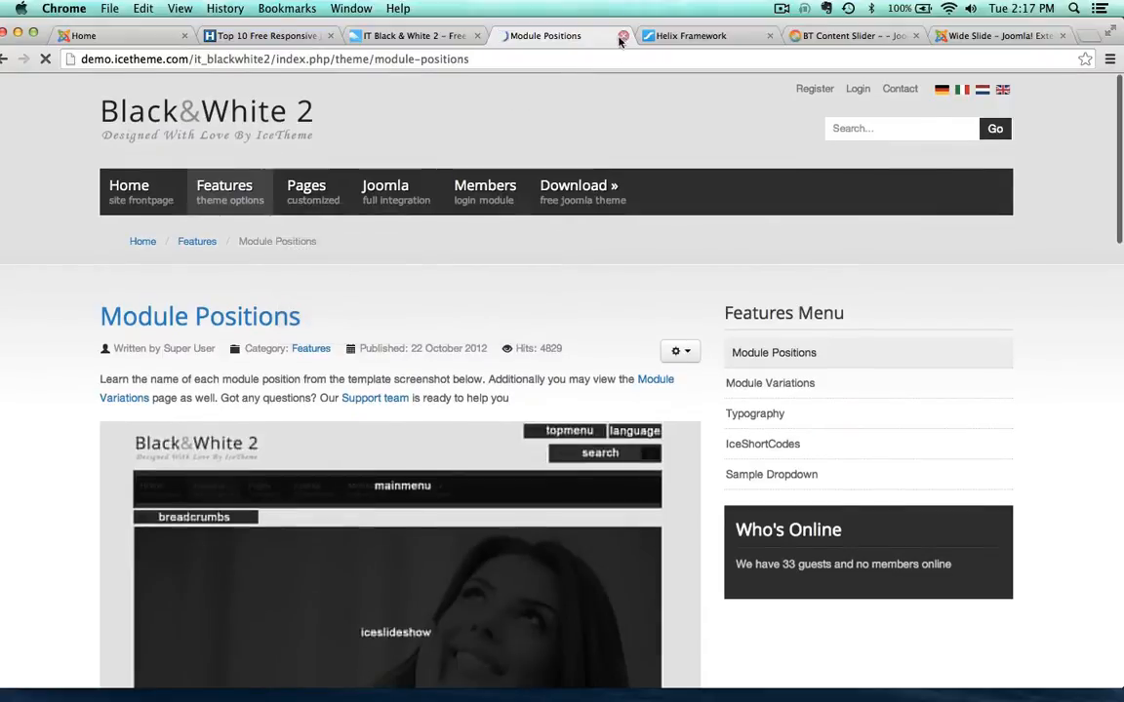
- Close the demo, return the Hongkiat article to its Google search results, and bring up the Zoo City Racers site
click(622, 35)
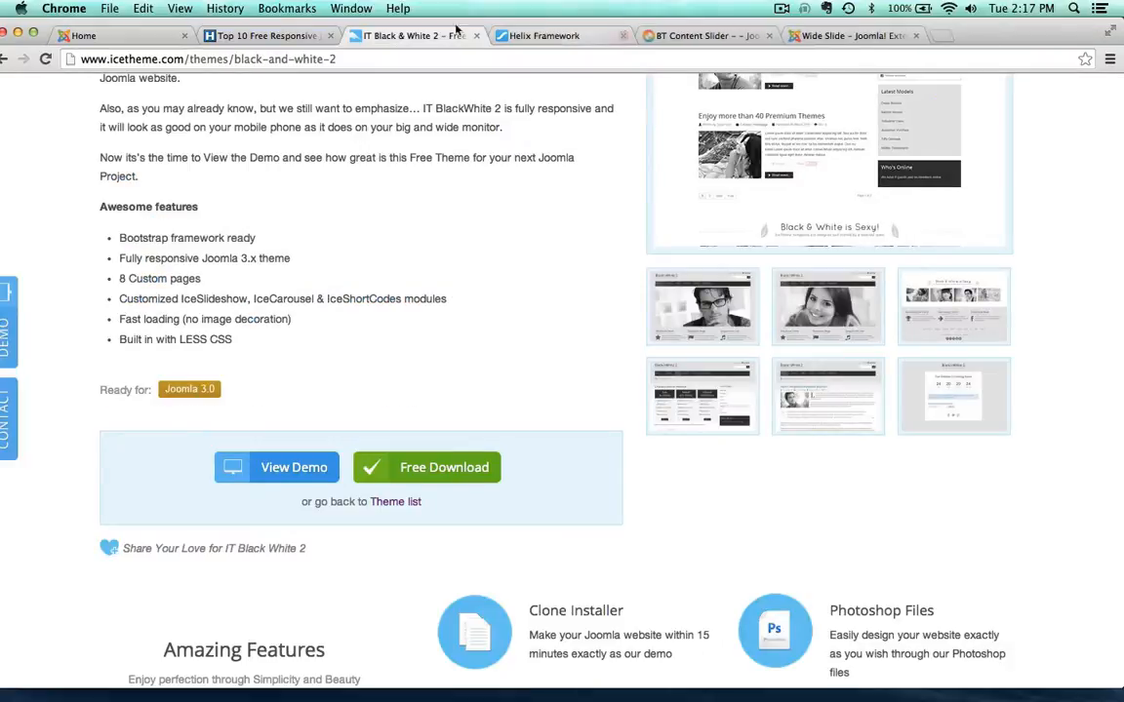
click(280, 38)
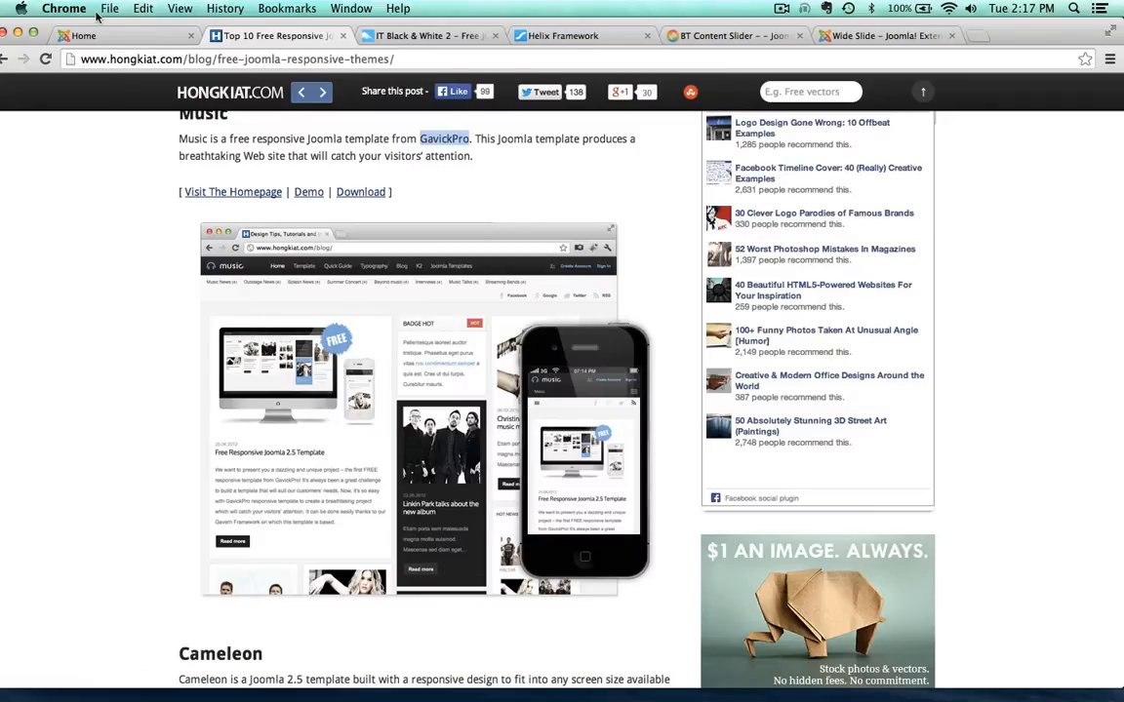
click(5, 58)
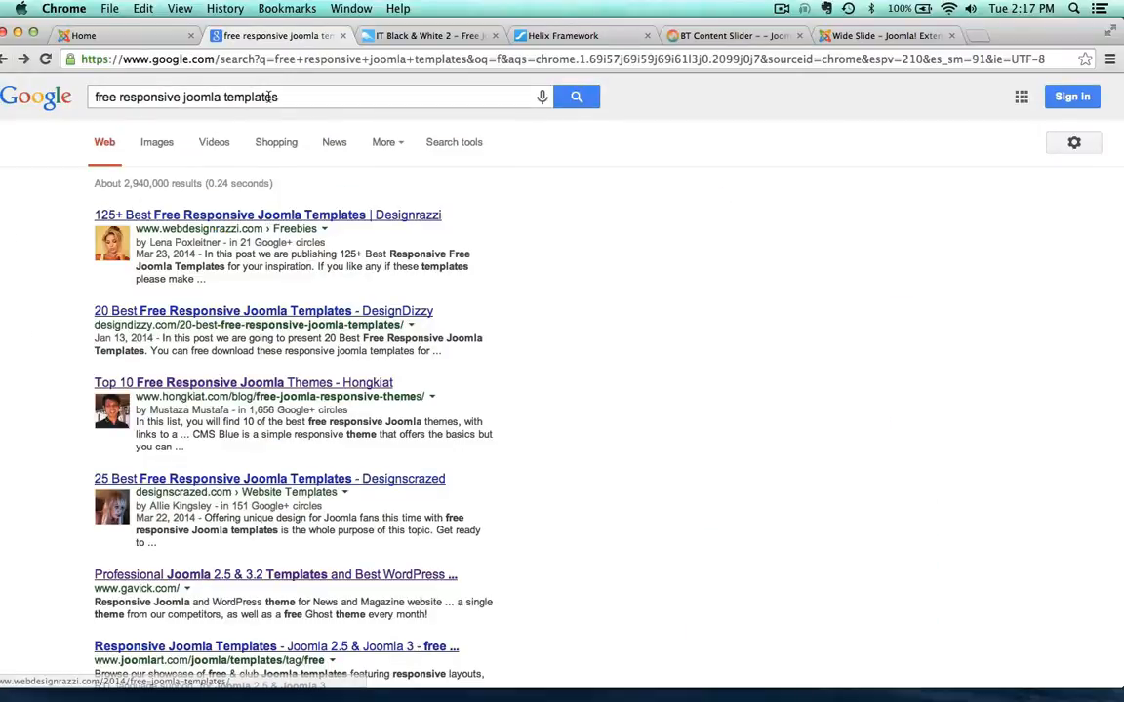
click(415, 36)
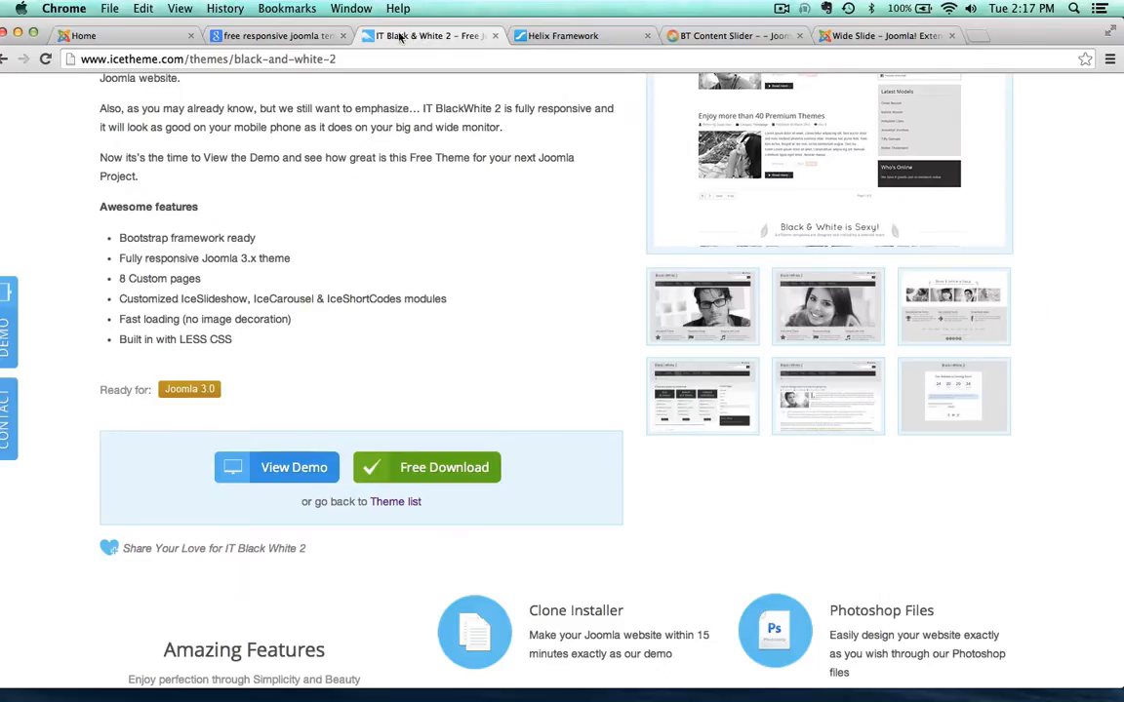
click(127, 33)
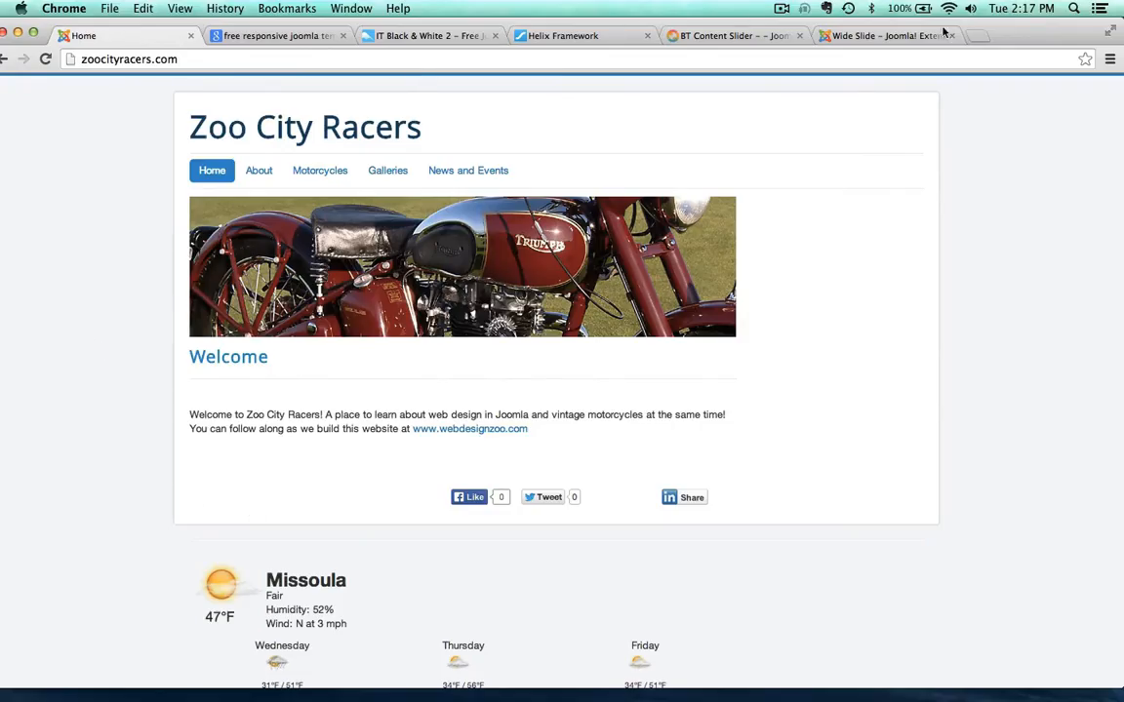
- Move the browser window aside and preview pri_simple_template_only_v1.6_j3.x.zip from the new Joomla mods folder in Finder
drag(1012, 34, 1010, 212)
click(646, 70)
key(space)
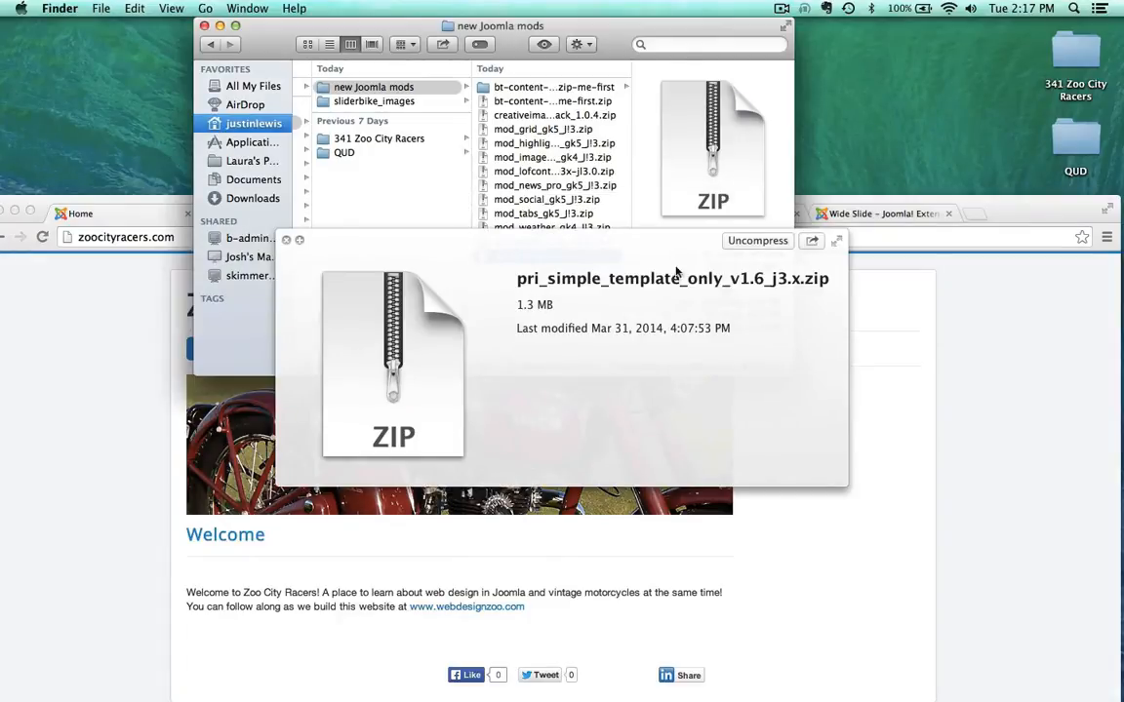
click(174, 216)
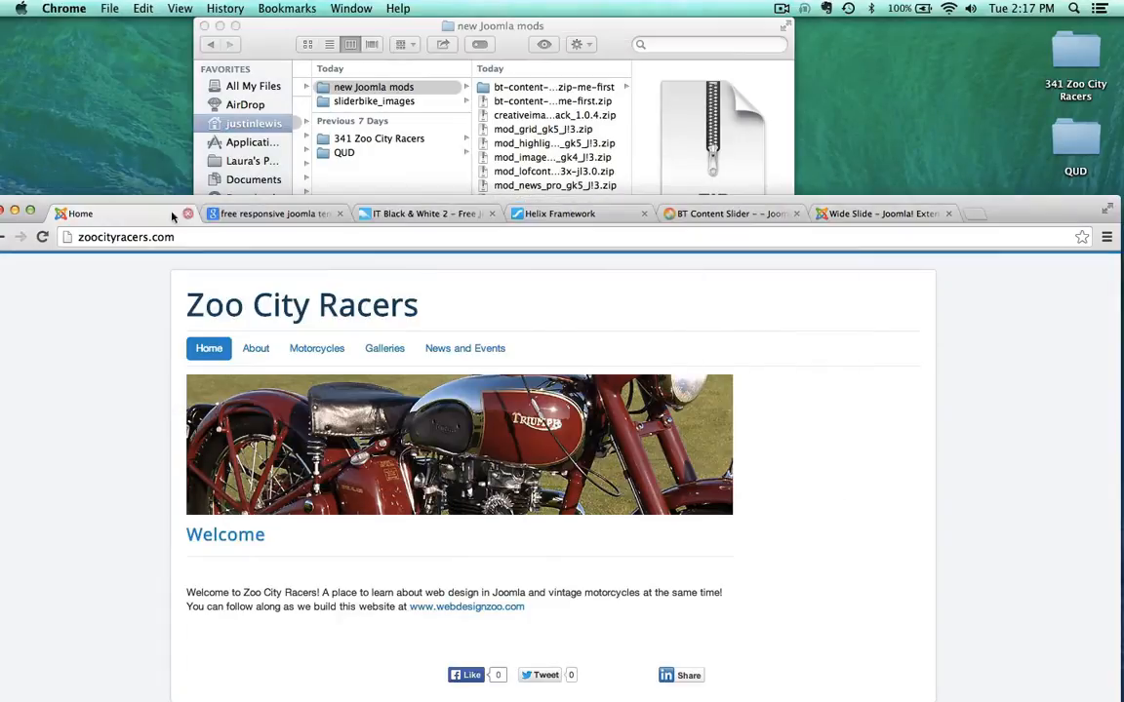
- Reposition the browser window and open the site's Joomla backend at zoocityracers.com/administrator
drag(179, 202, 210, 77)
click(216, 111)
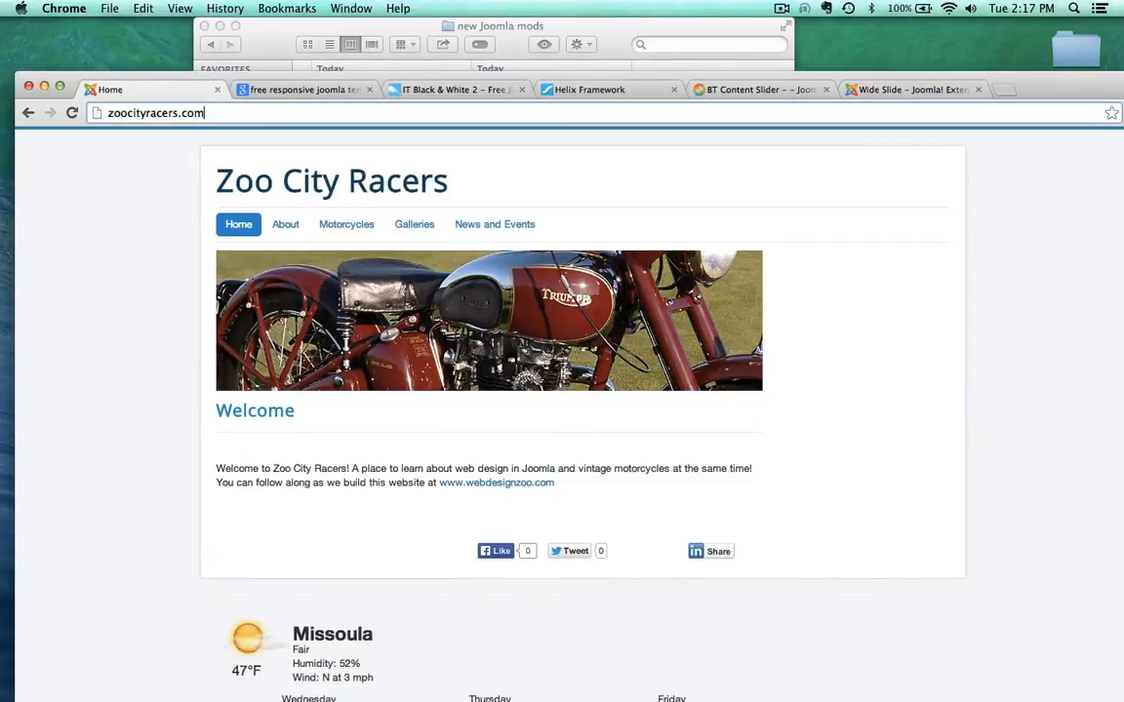
text(/administ)
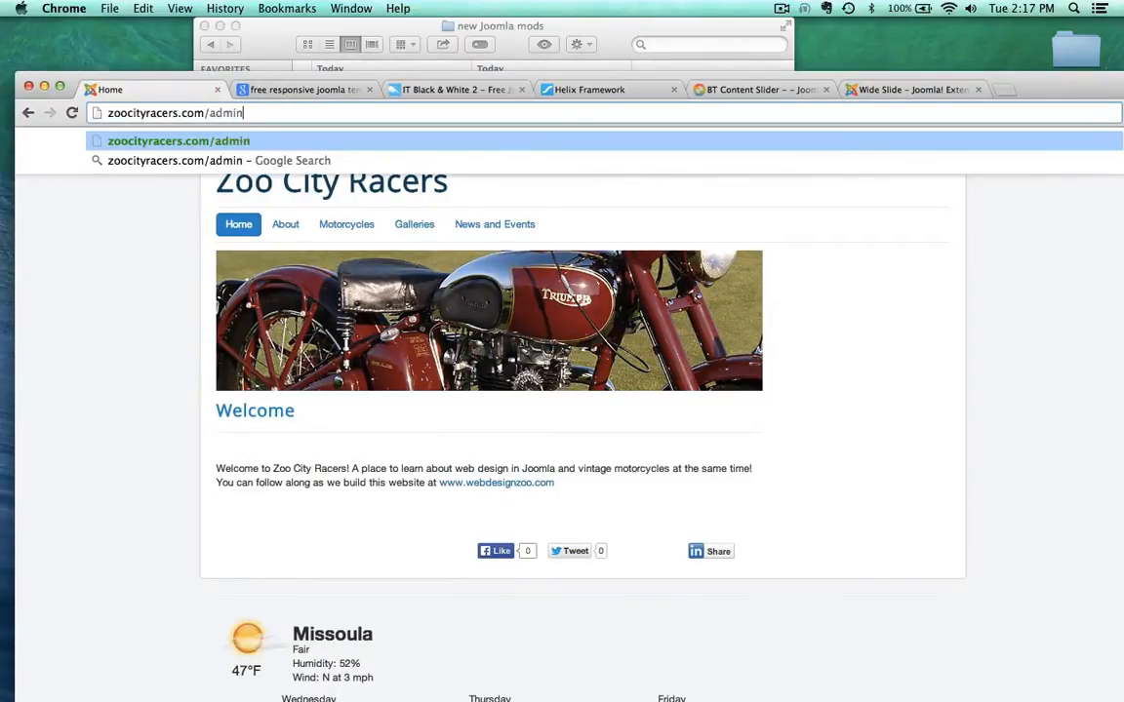
text(rator)
key(Return)
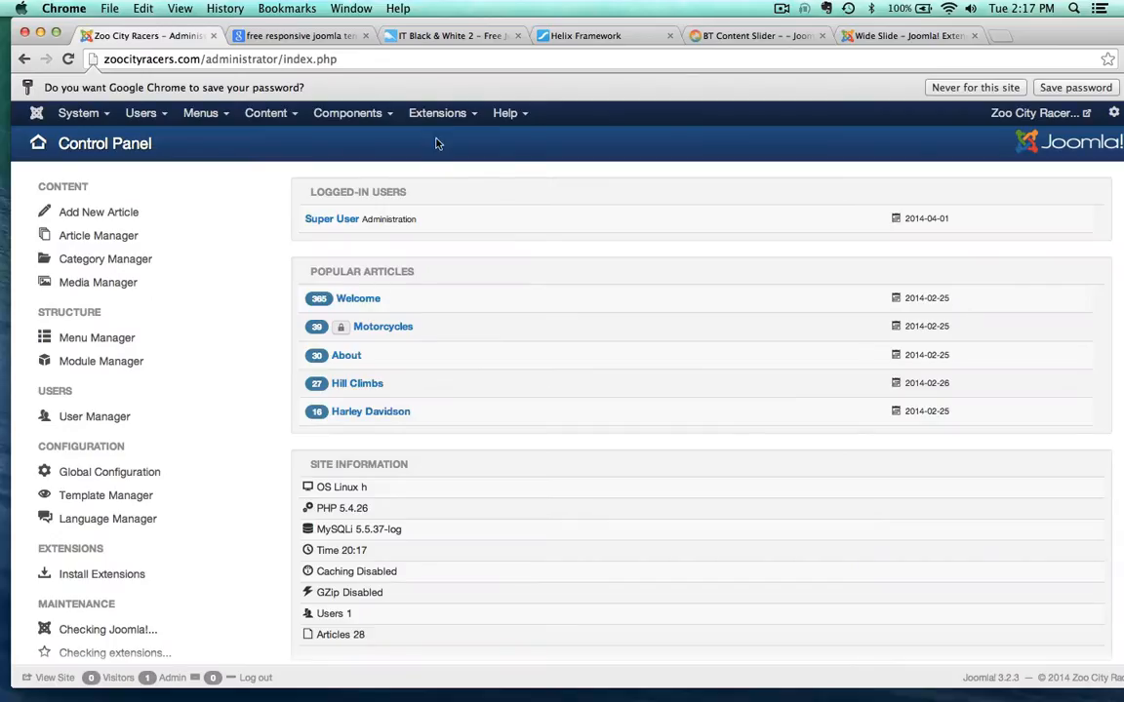
- Start a package file upload in the Extension Manager and browse to the unzipped pri_simple_template_only_v1.6_j3.x folder
click(443, 114)
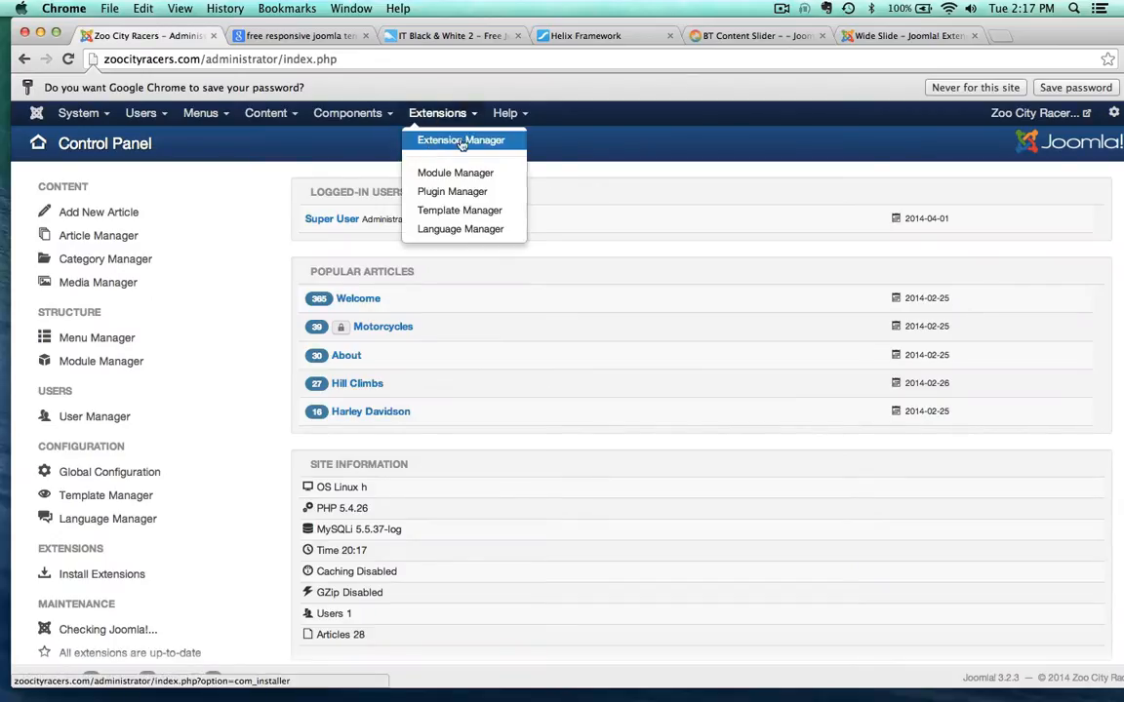
click(448, 138)
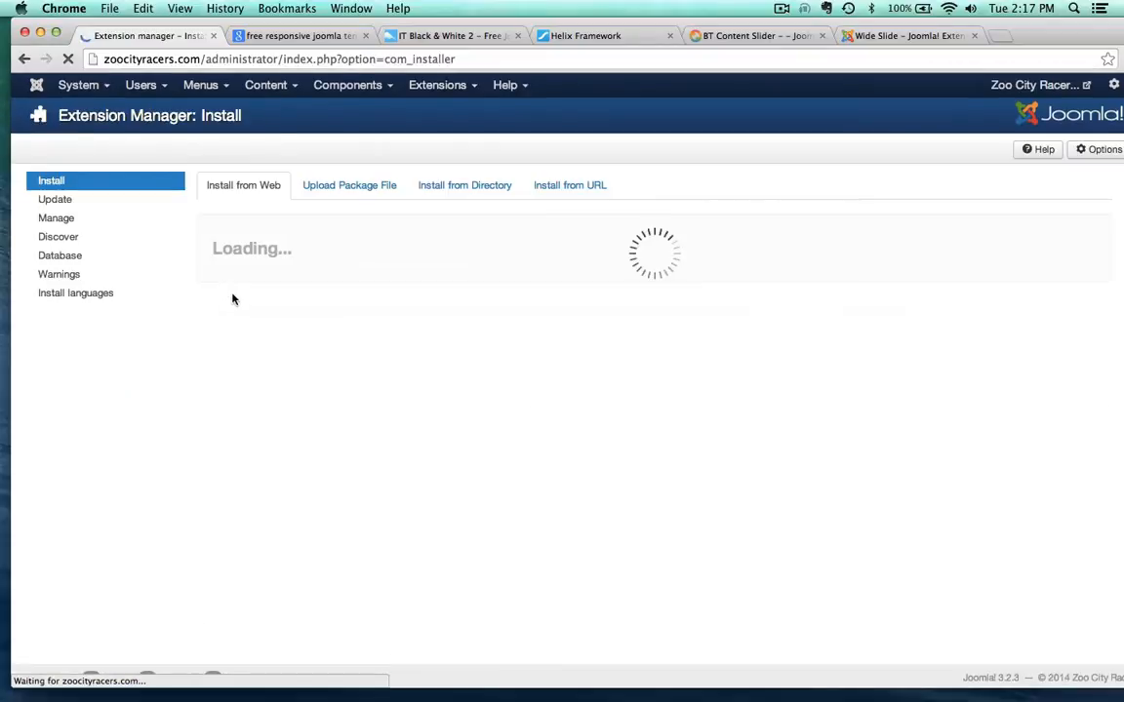
click(331, 185)
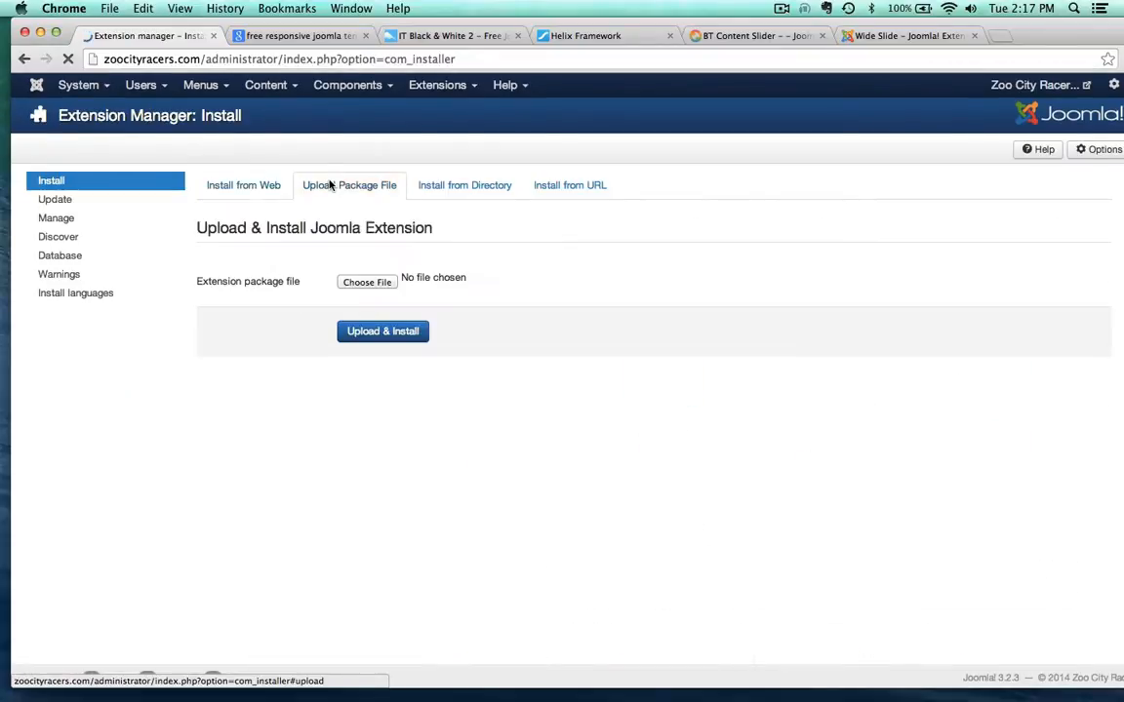
click(364, 282)
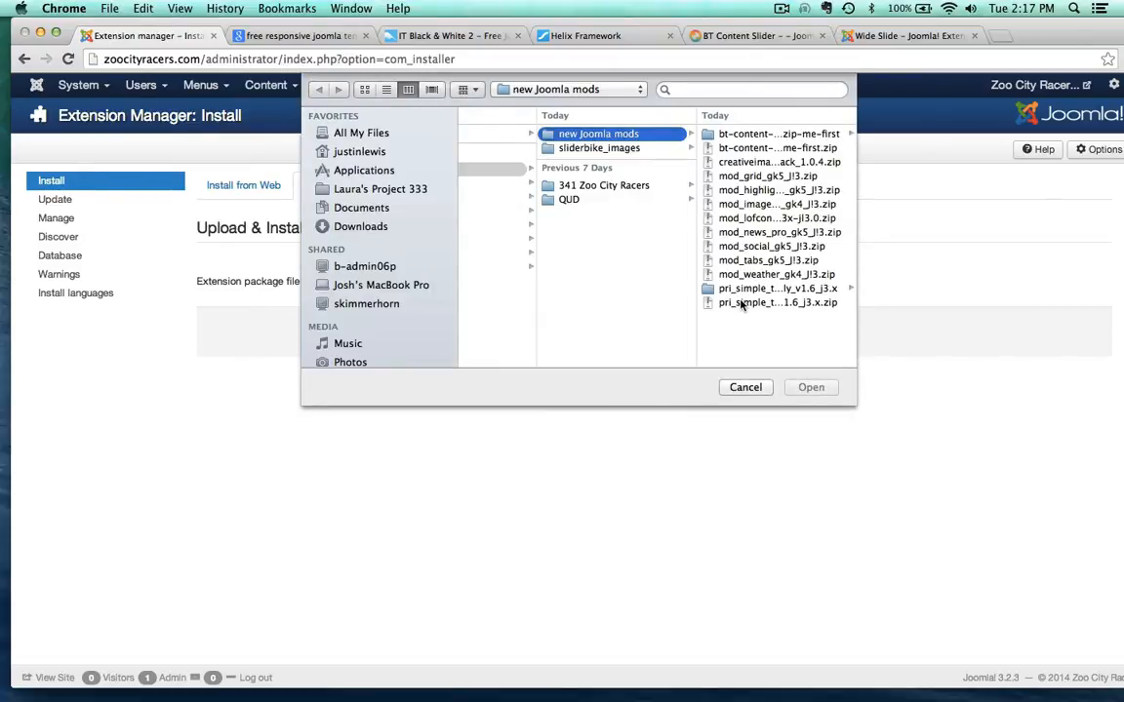
click(741, 304)
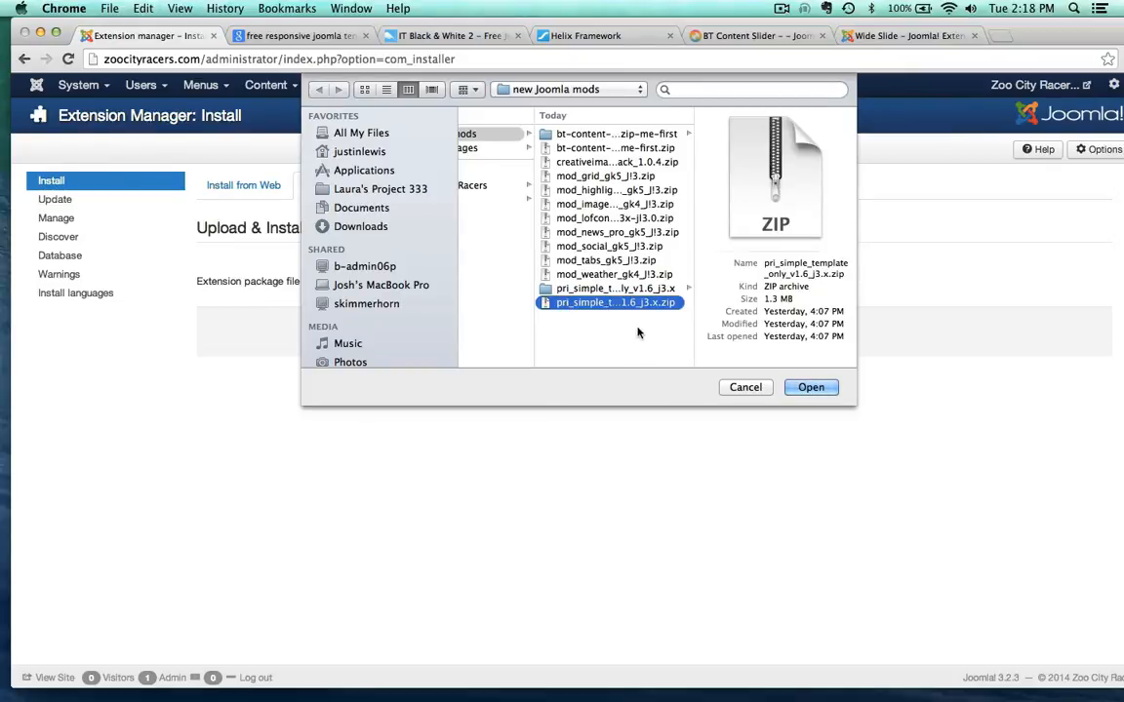
click(590, 290)
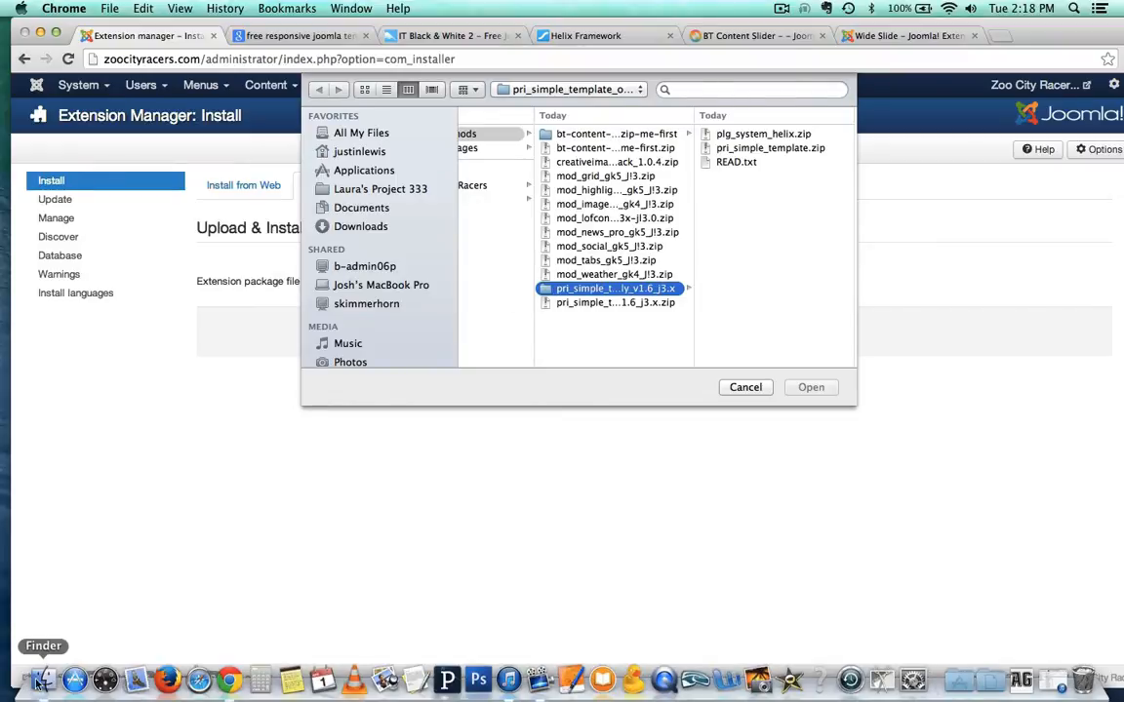
- Switch to Finder, preview READ.txt in the unzipped PRI Simple template folder, and close the Finder window
click(26, 616)
key(space)
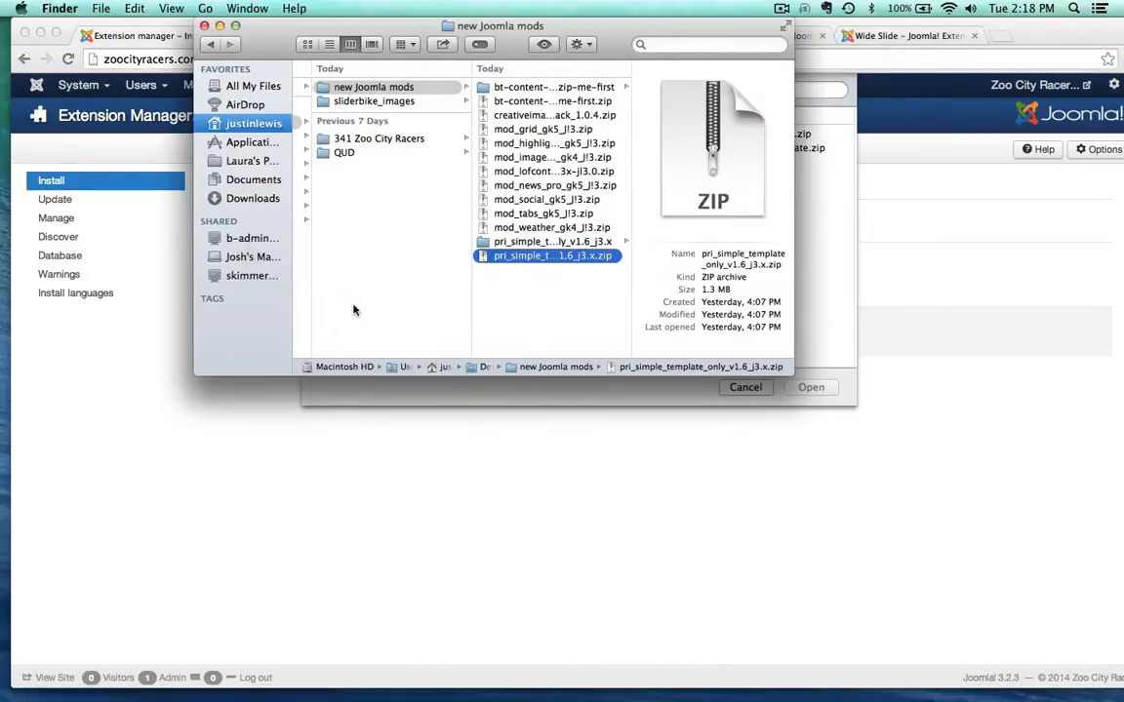
click(515, 241)
click(672, 102)
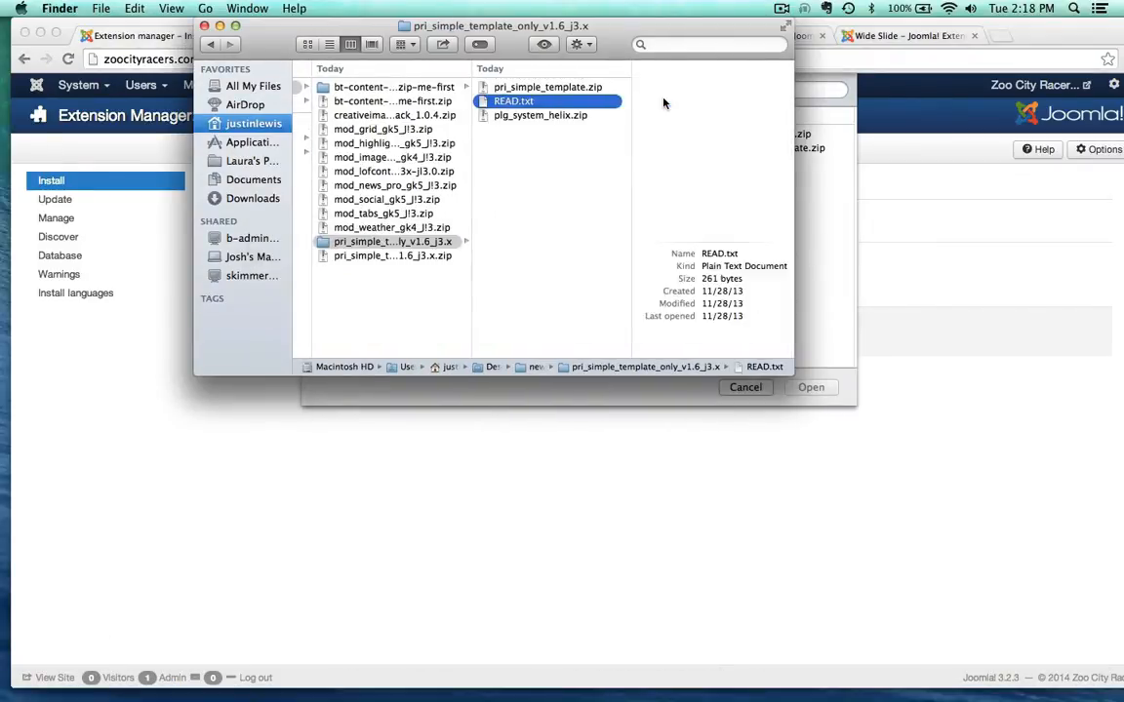
key(space)
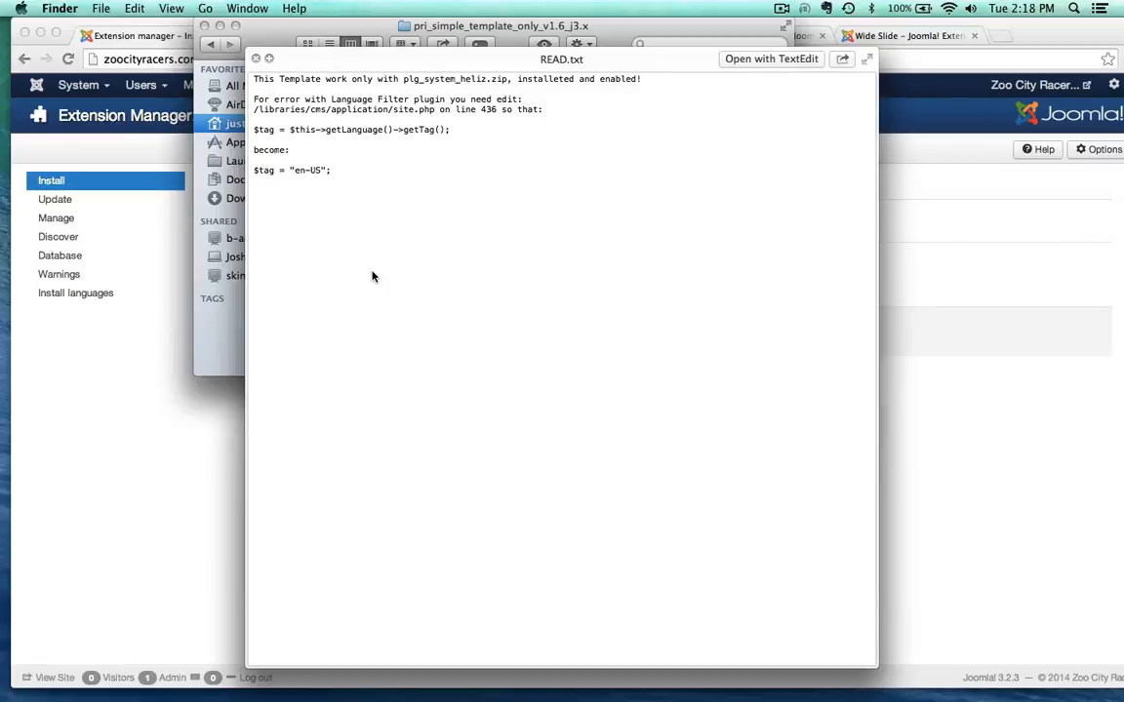
key(space)
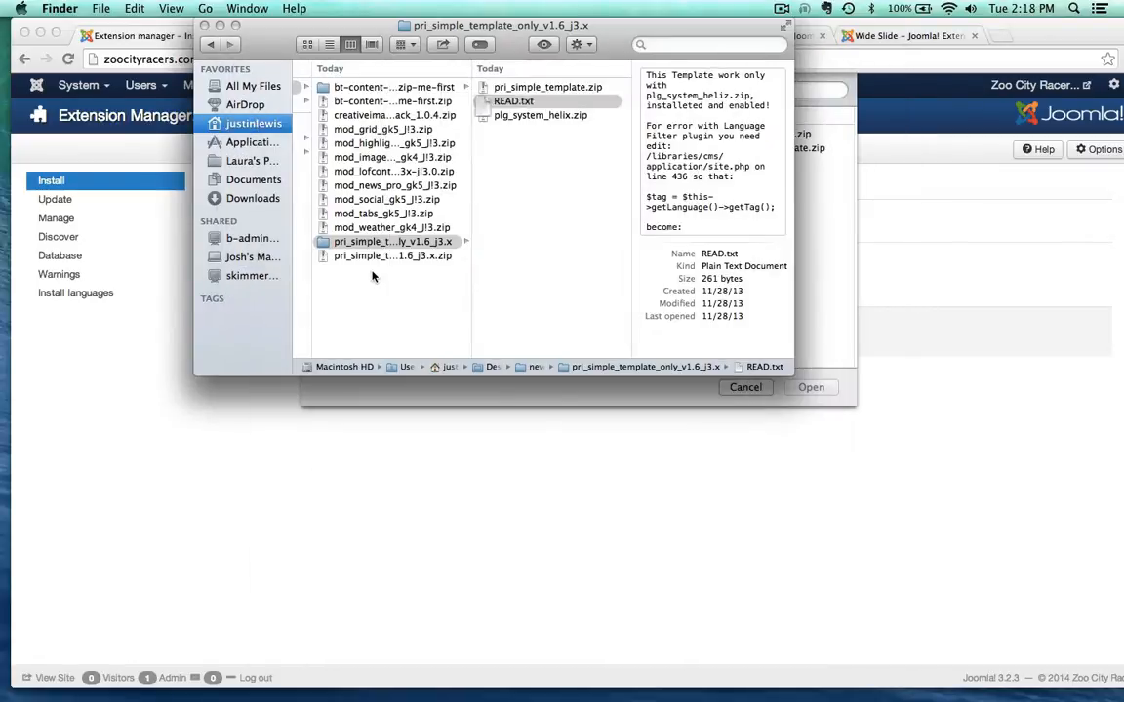
click(204, 26)
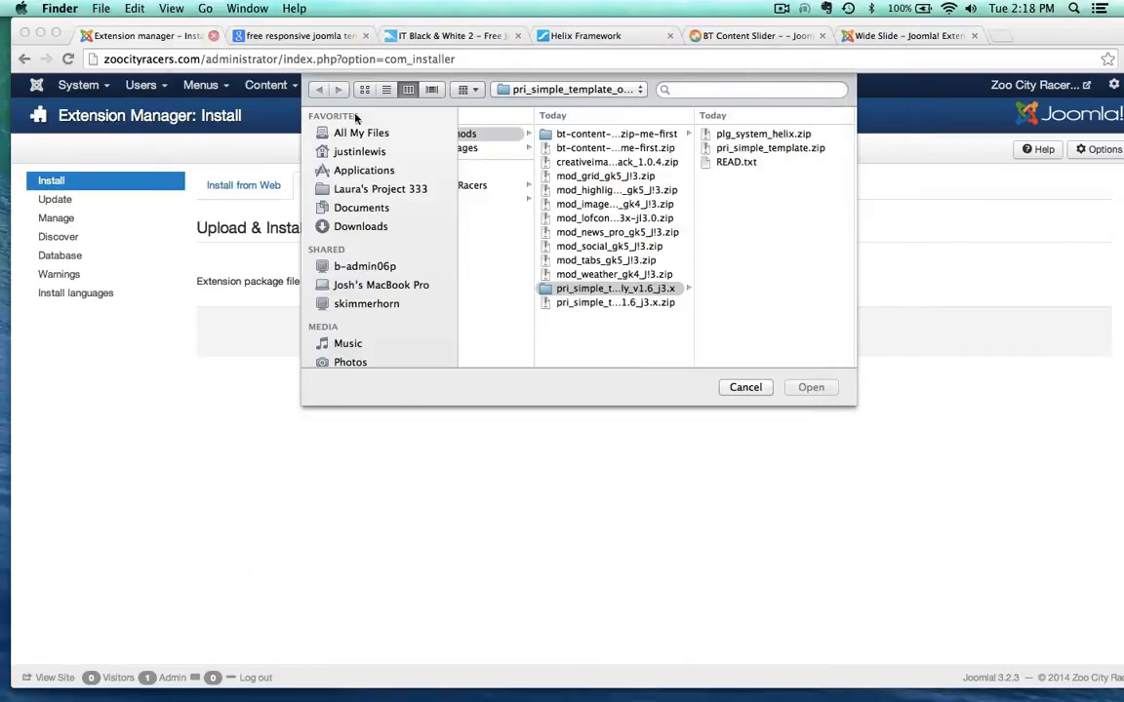
- Choose plg_system_helix.zip as the extension package file, and upload and install it
click(719, 133)
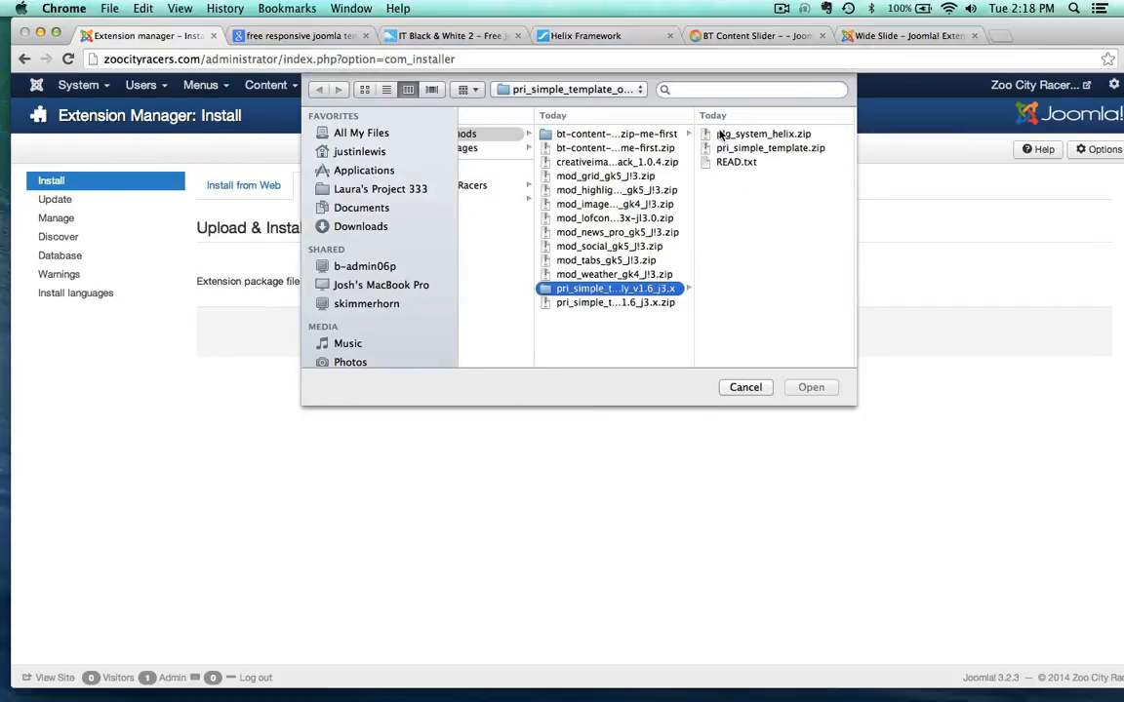
click(720, 133)
click(807, 390)
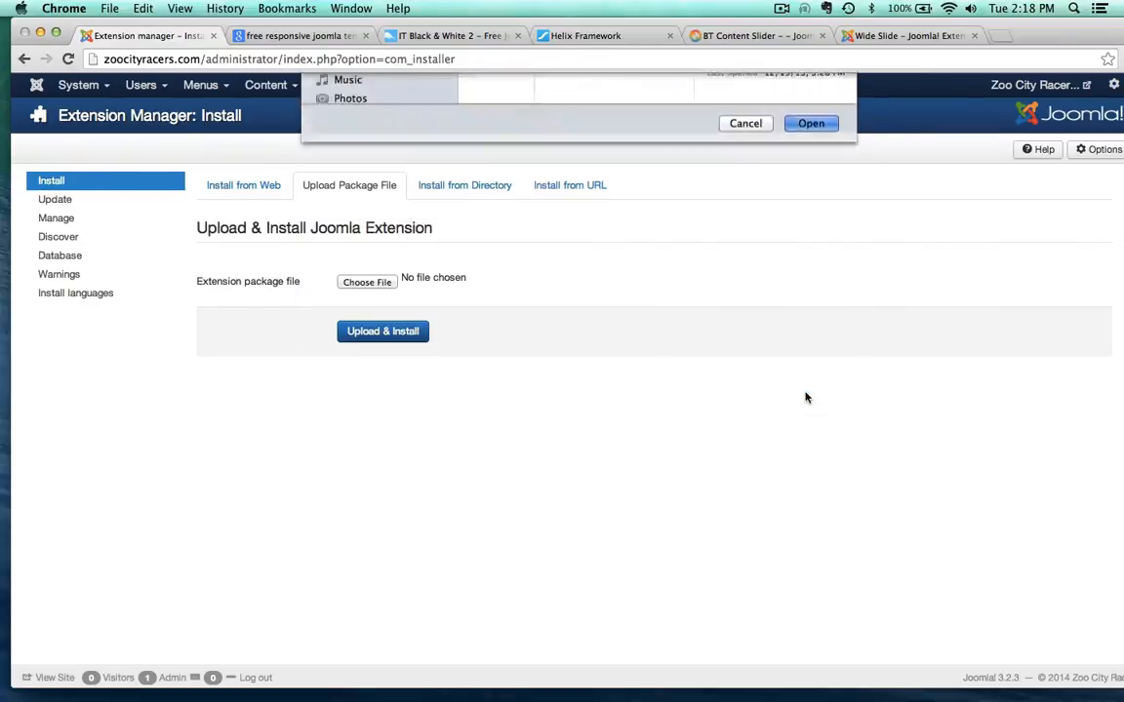
click(407, 338)
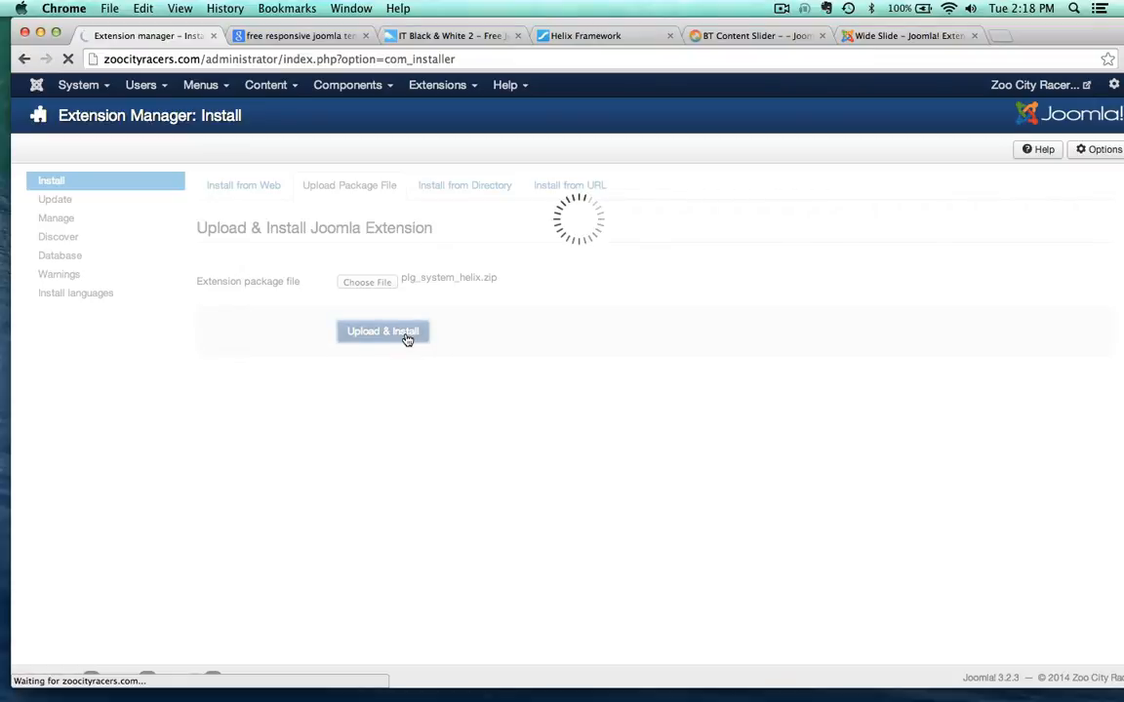
- Look through the Helix Framework page's overview and features, and glance at the IT Black & White 2 theme page
click(574, 37)
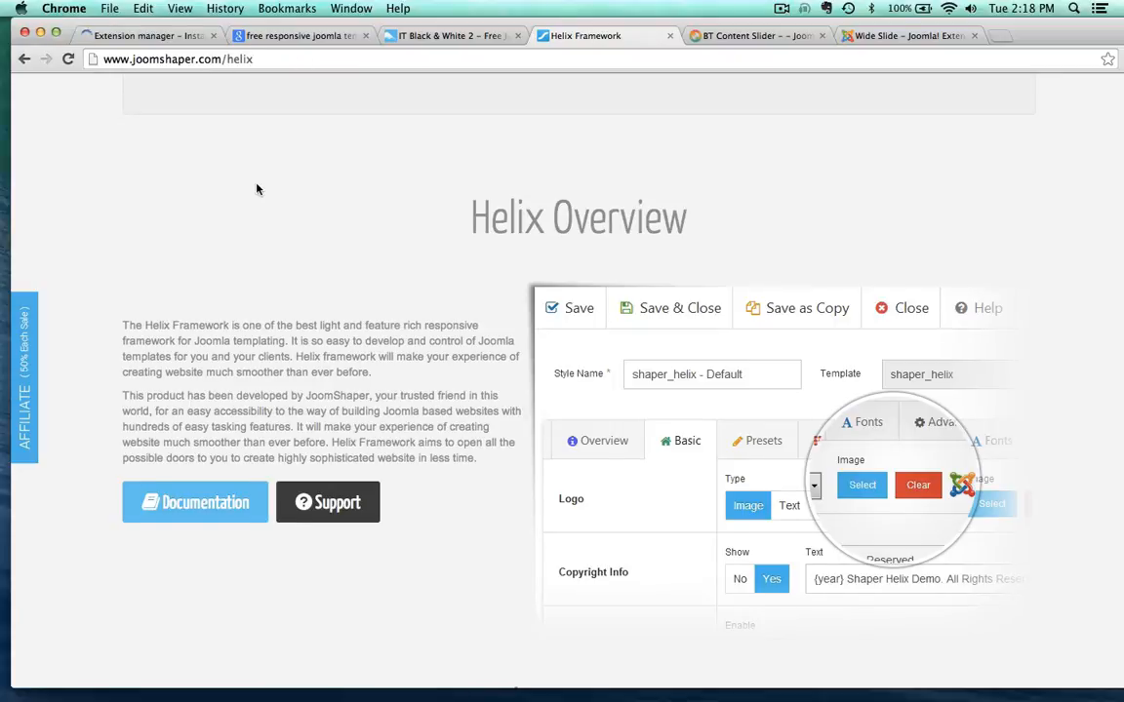
scroll(258, 189, down, 3)
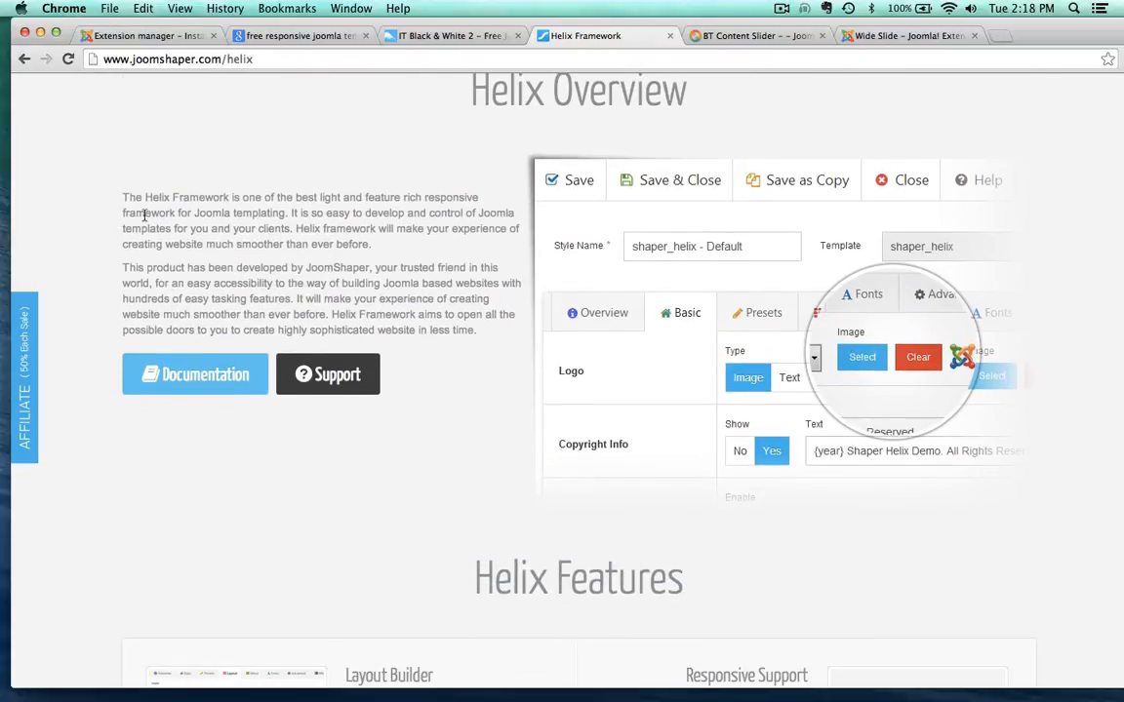
scroll(179, 460, down, 10)
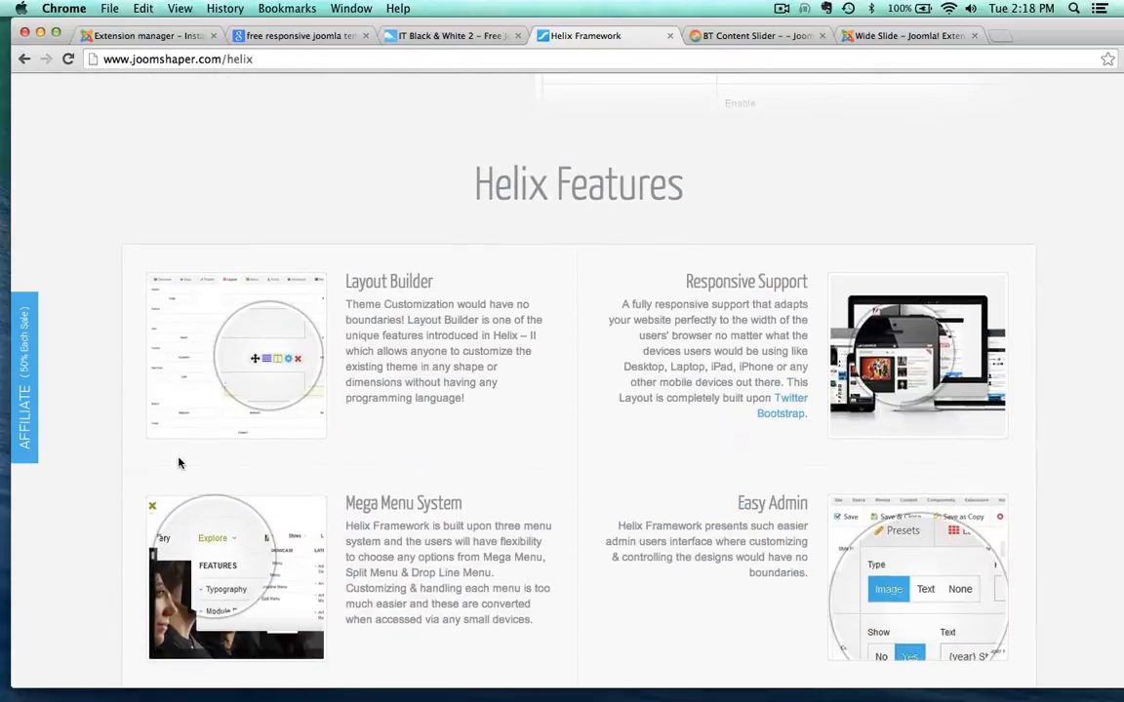
scroll(178, 460, down, 5)
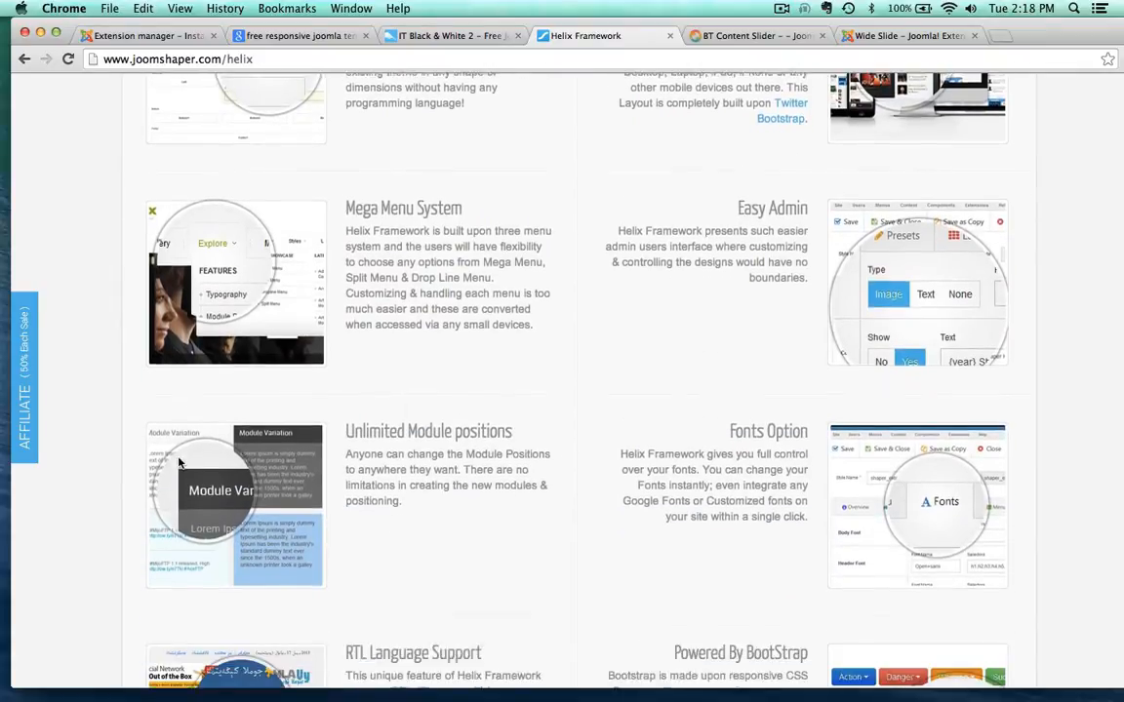
scroll(180, 463, down, 5)
scroll(179, 459, up, 20)
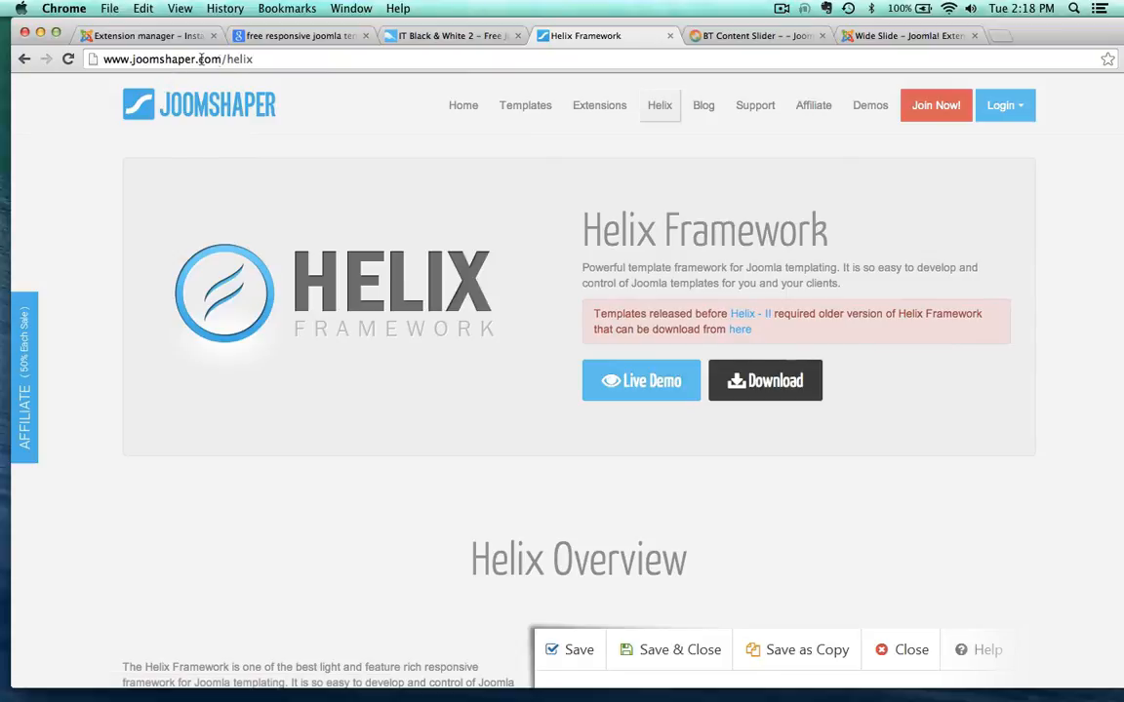
click(439, 36)
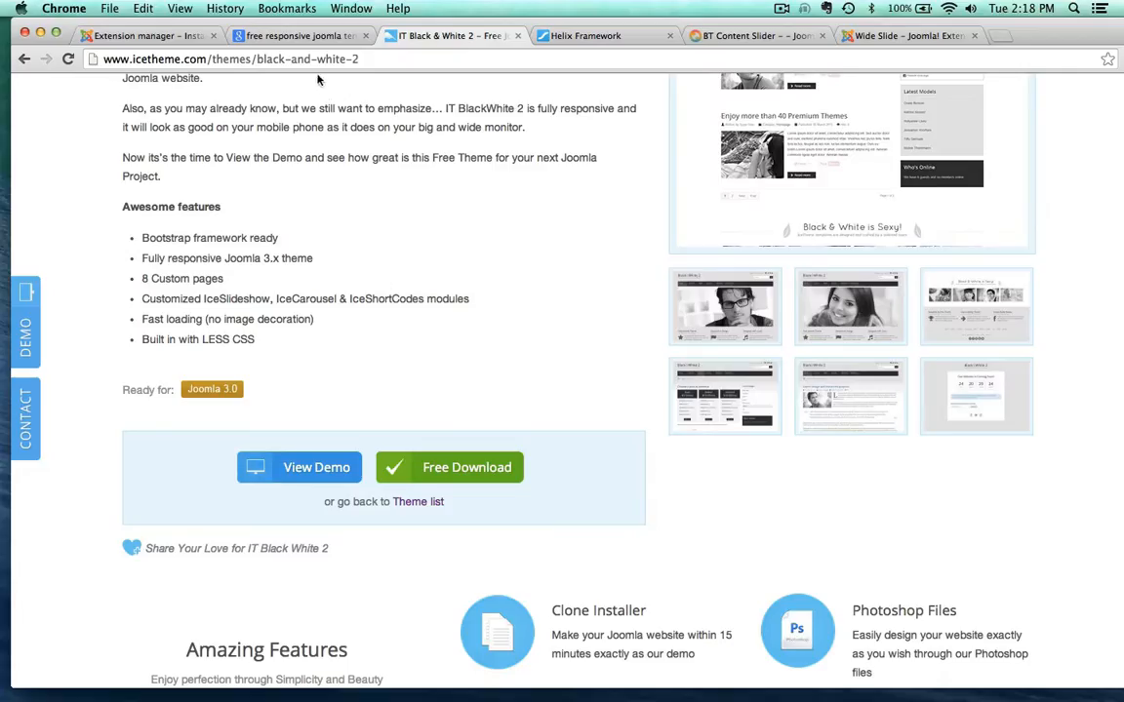
click(291, 36)
- Return to the Extension Manager, choose pri_simple_template.zip as the extension package file, and upload and install it
click(146, 35)
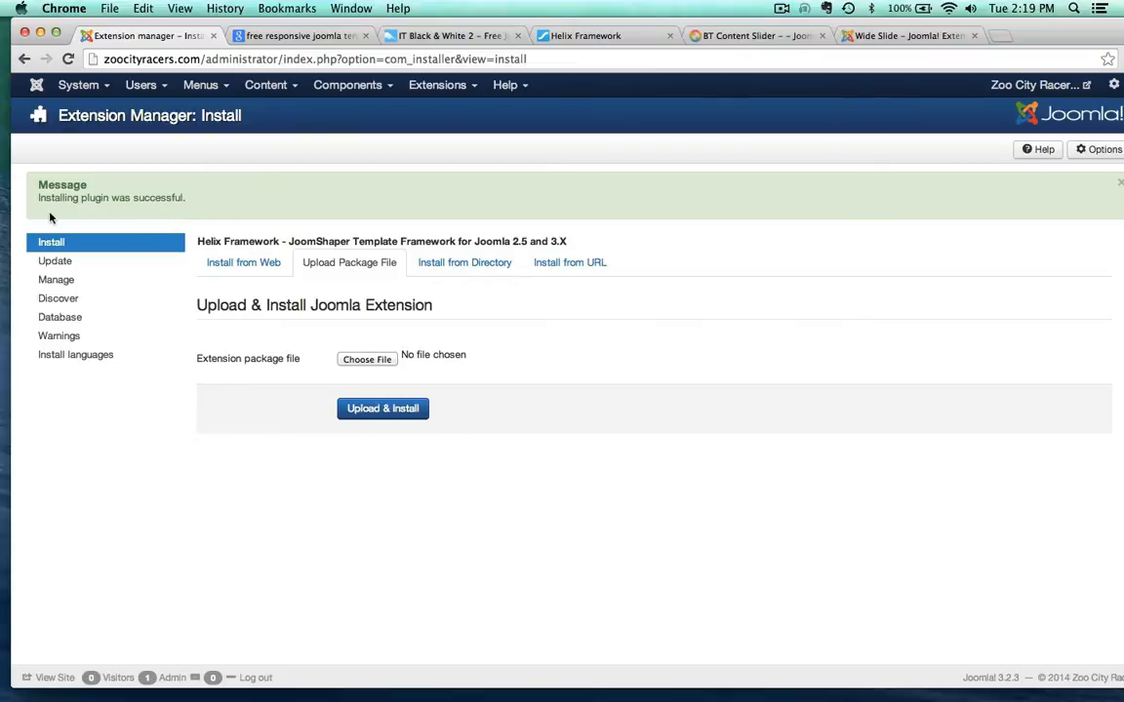
click(367, 359)
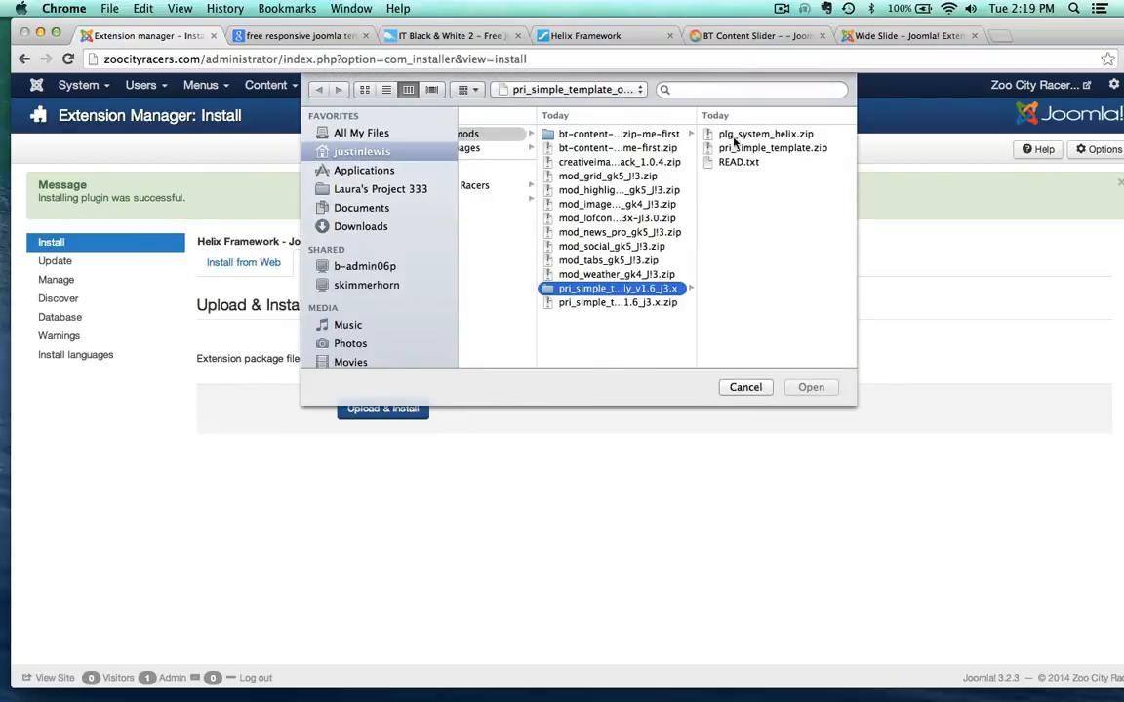
click(738, 149)
click(809, 388)
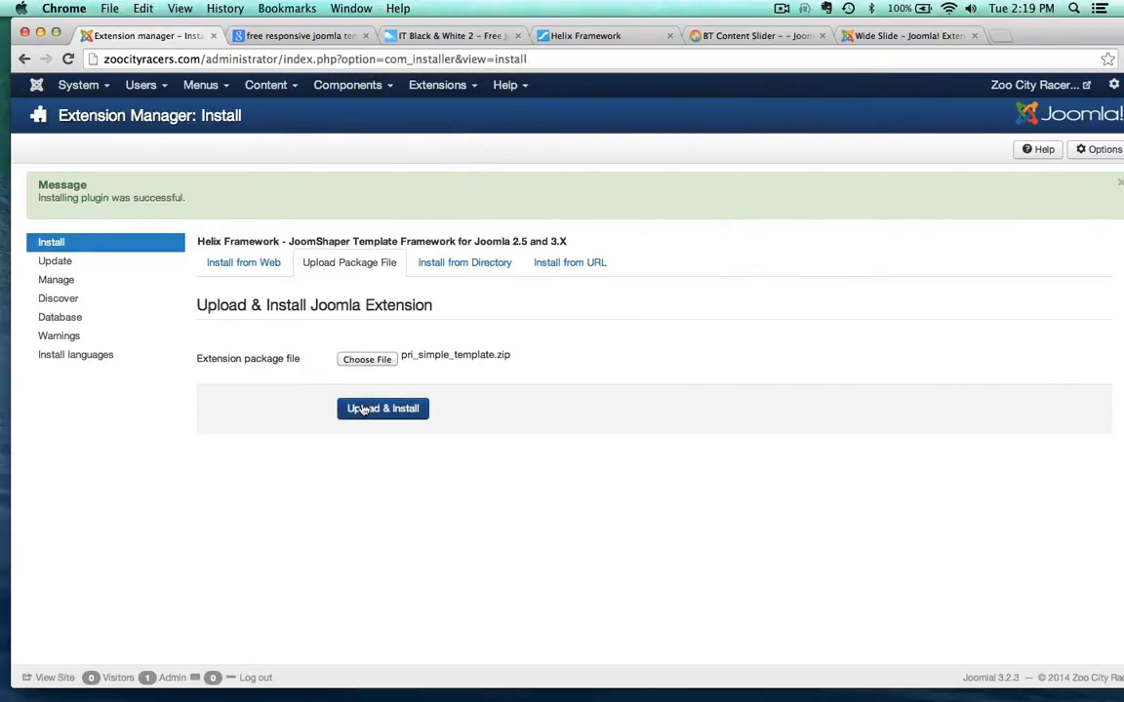
click(382, 408)
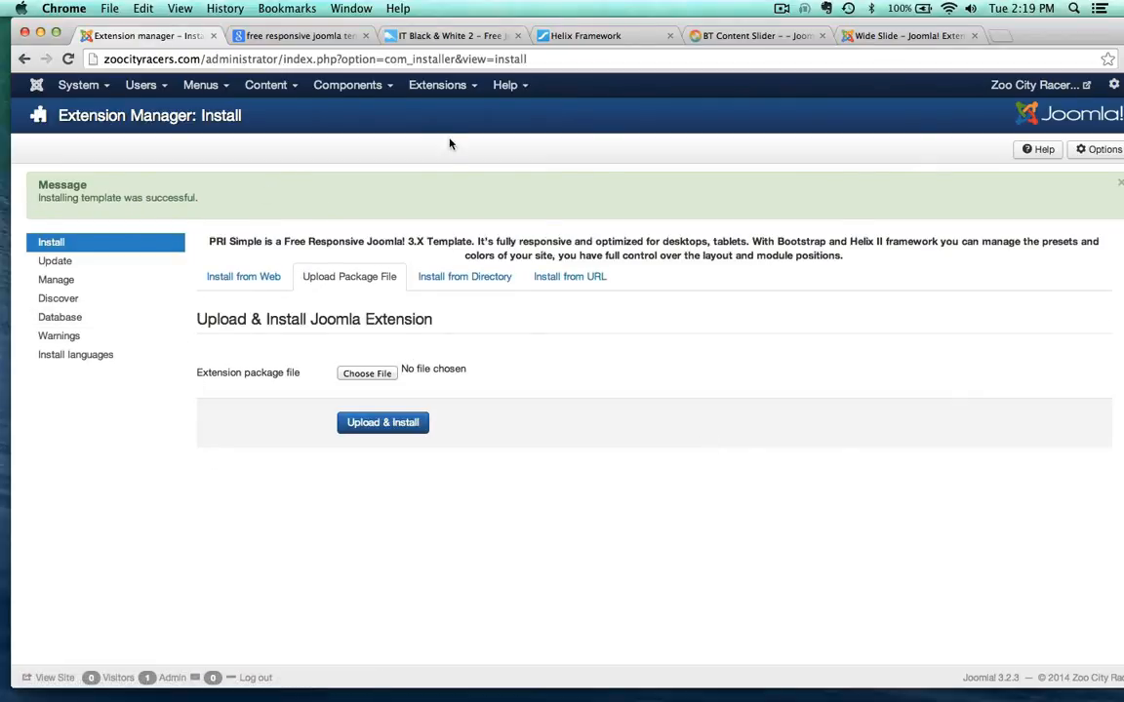
- Find the System - Helix Framework plugin in the Plugin Manager by searching the page for "helix", and open its settings
click(556, 36)
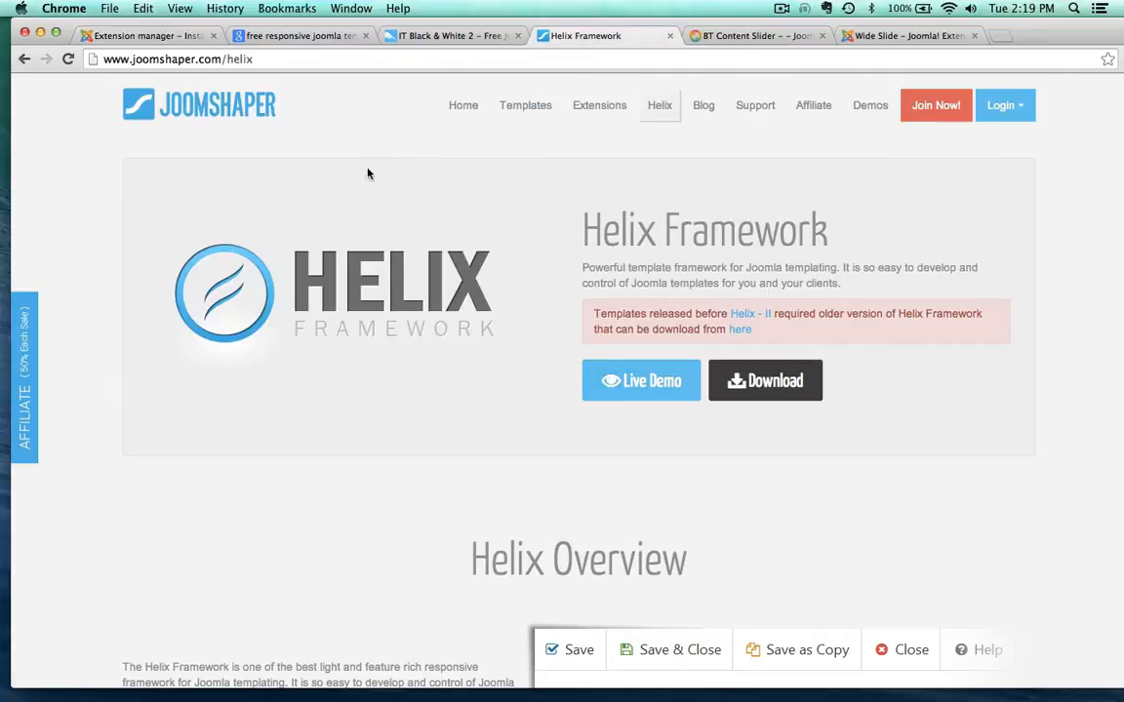
click(107, 35)
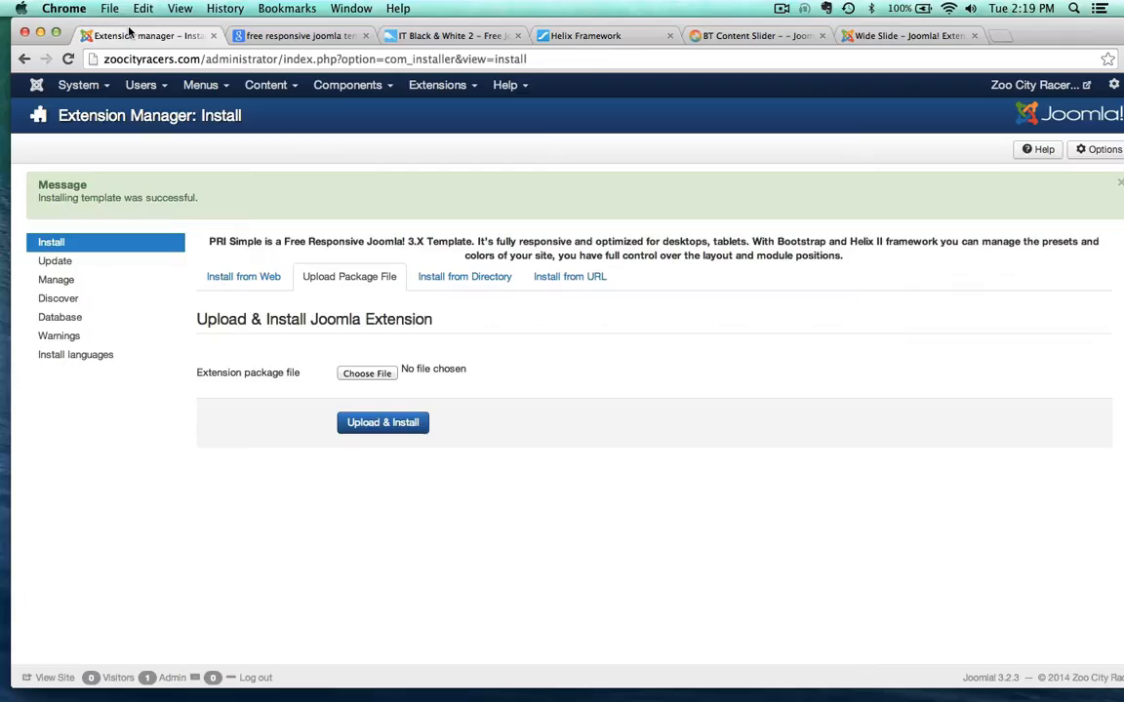
click(439, 85)
click(427, 165)
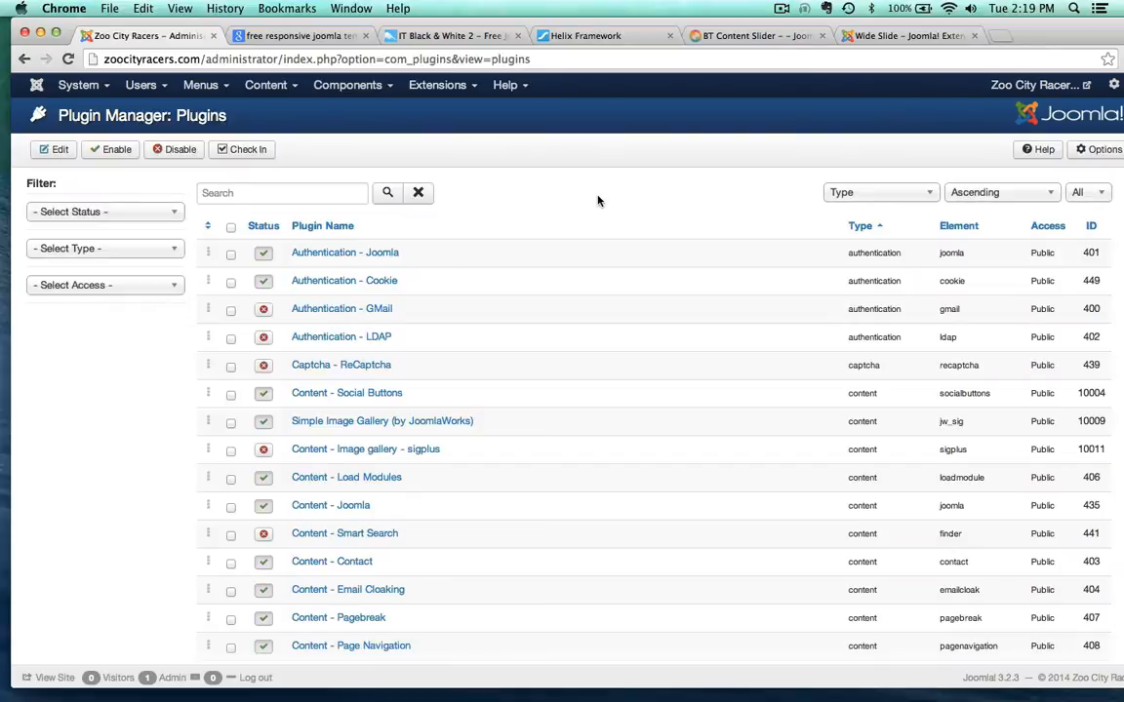
key(super+f)
text(helix)
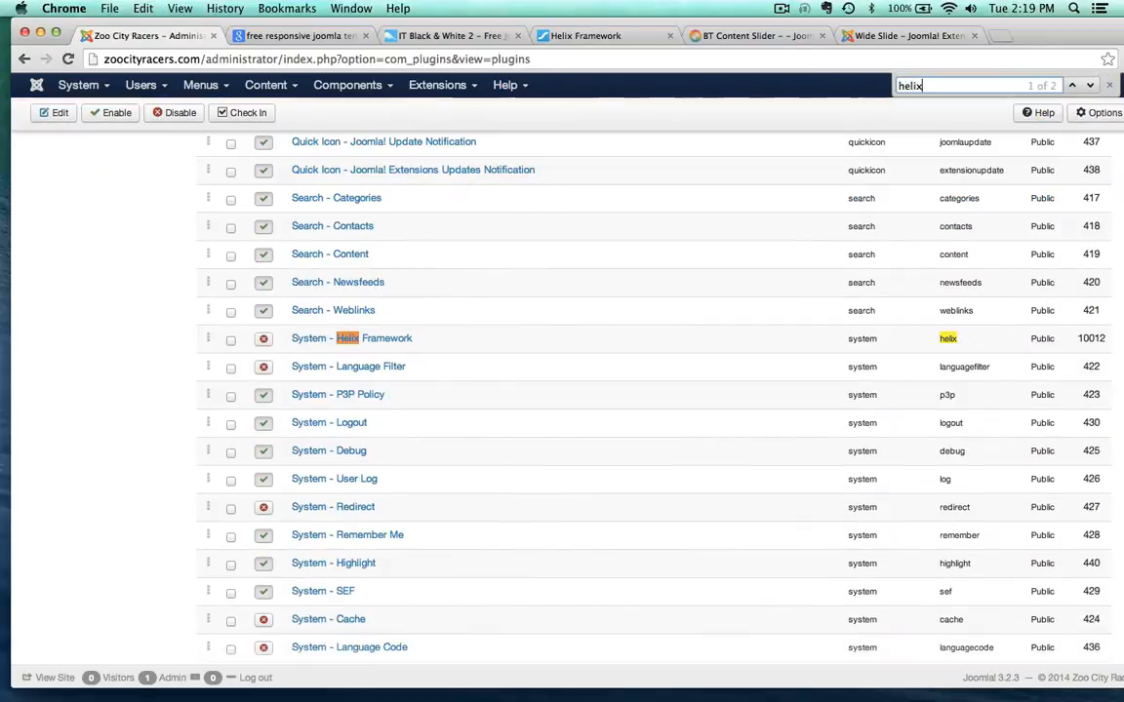
click(264, 339)
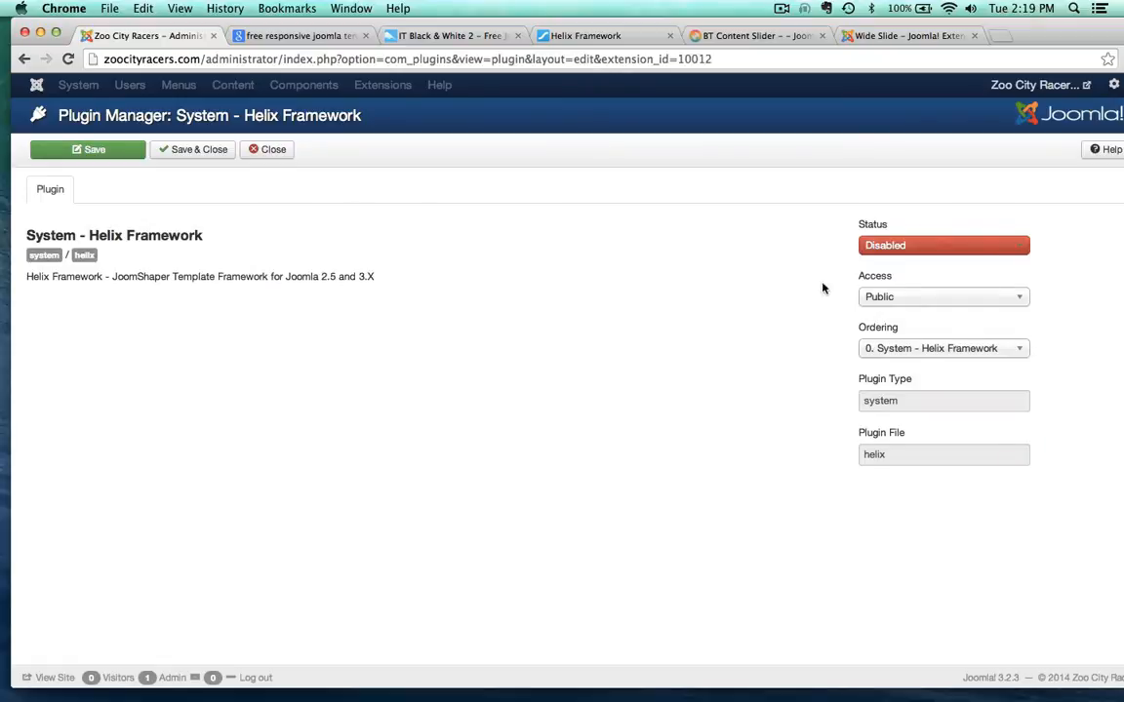
- Set the Helix Framework plugin's status to Enabled, then save and close it
click(890, 252)
click(888, 263)
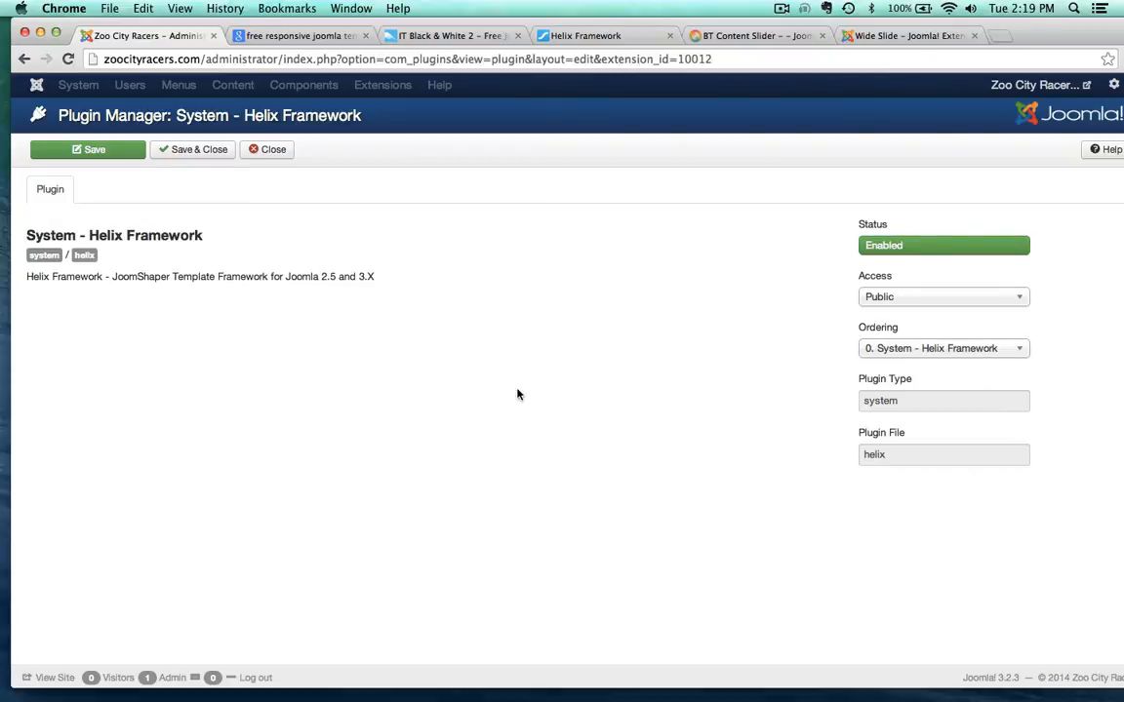
click(203, 149)
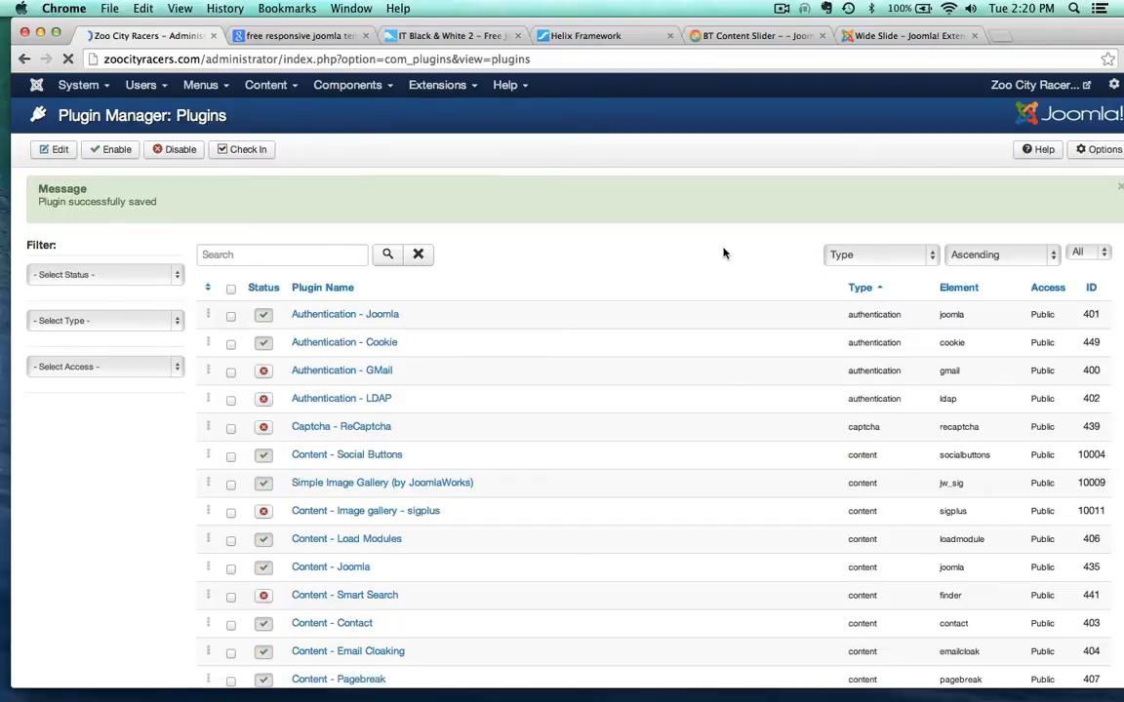
- Make pri_simple - Default the default site style in the Template Manager
mouse_move(447, 85)
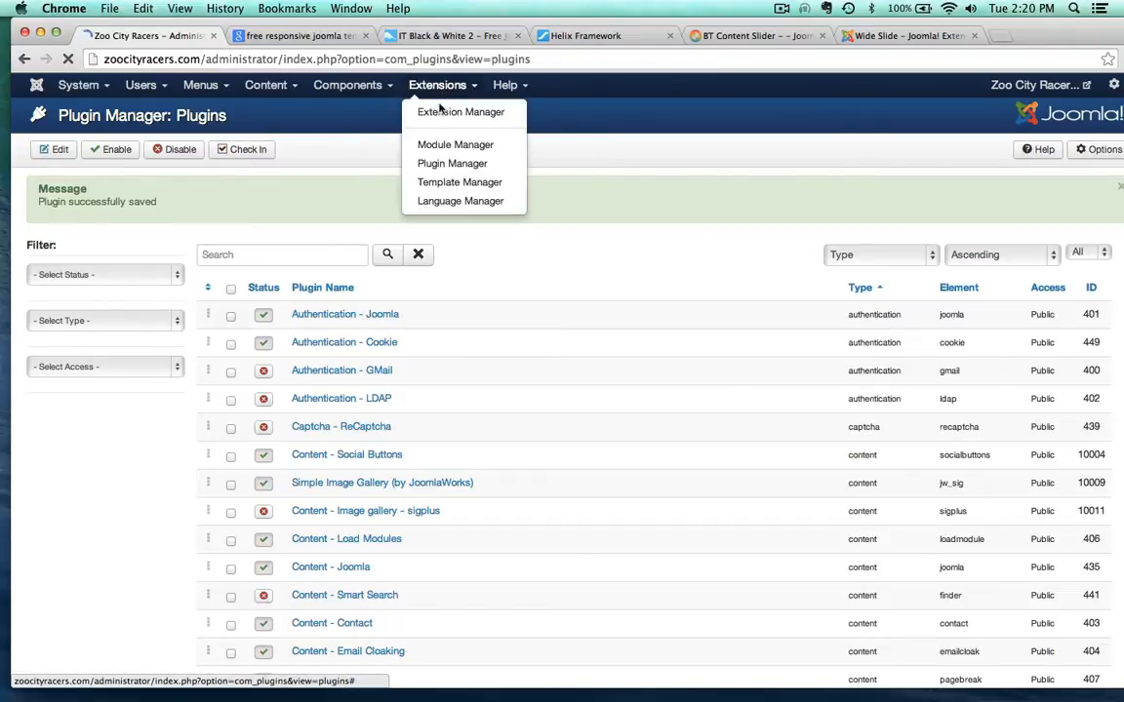
click(467, 182)
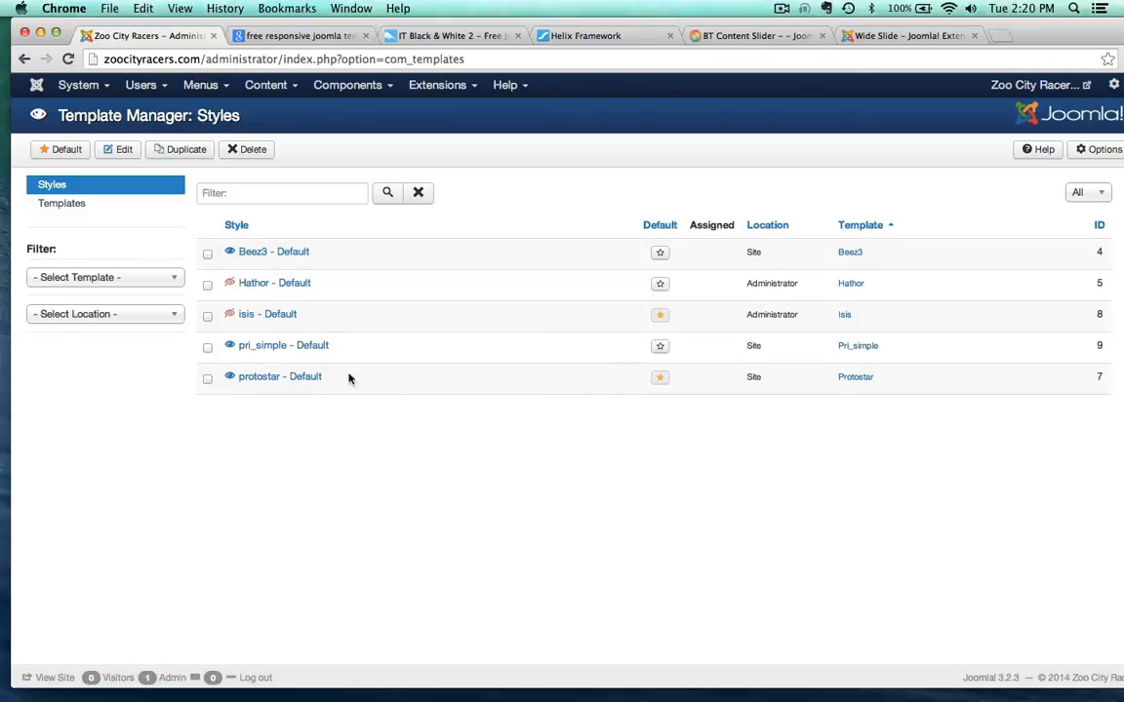
click(659, 349)
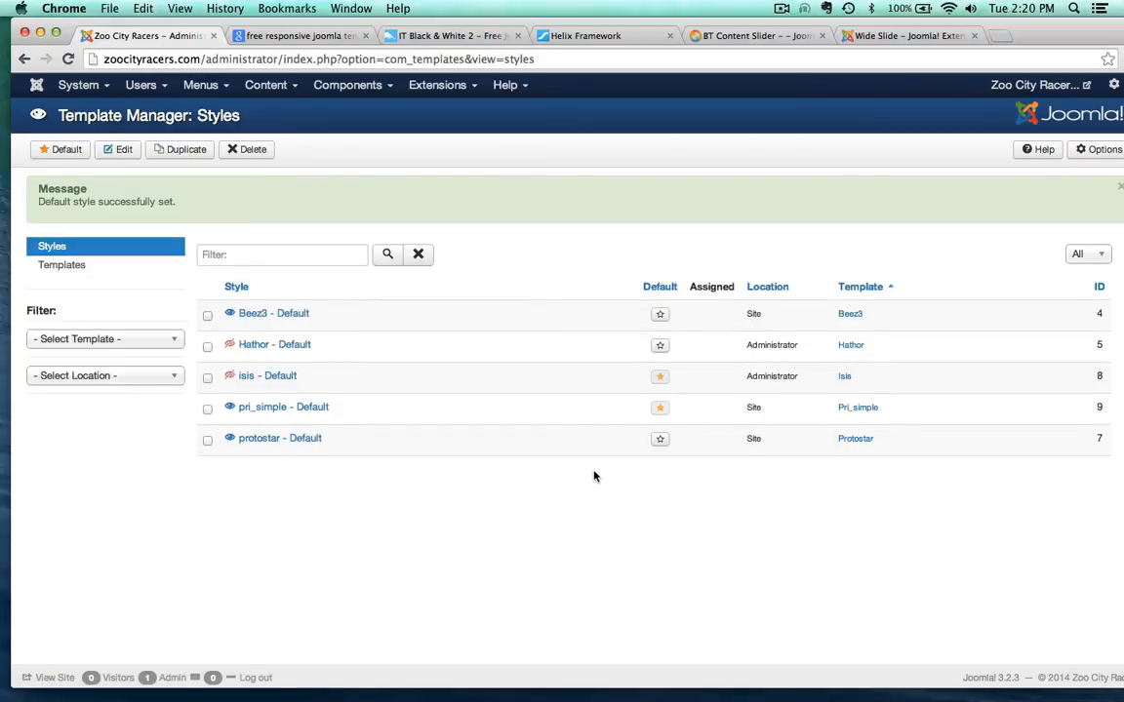
- Open the Zoo City Racers front end, check its navigation submenus, and view the Hill Climbs gallery in the new template
click(1020, 84)
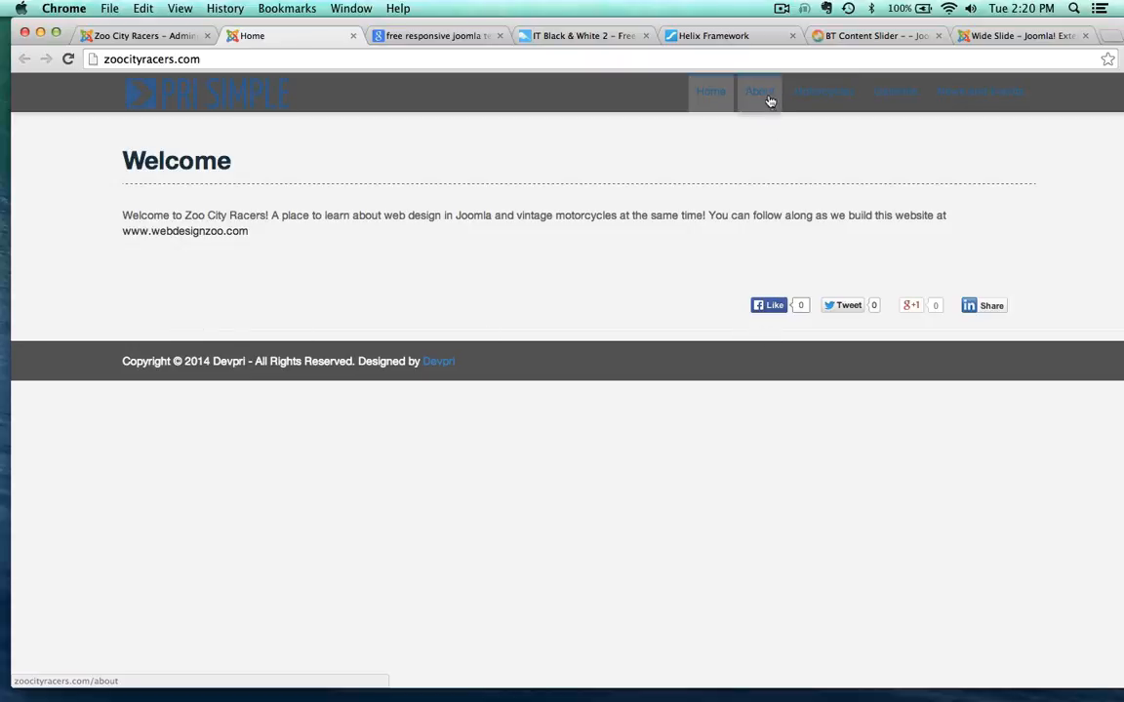
mouse_move(815, 90)
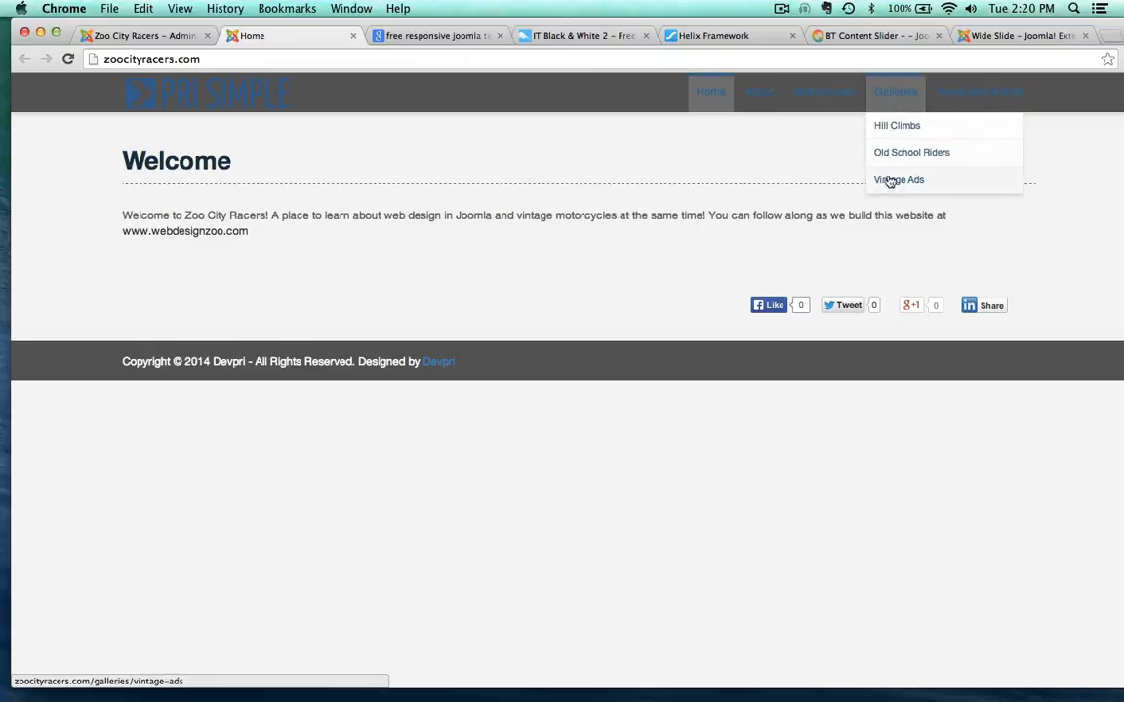
mouse_move(970, 105)
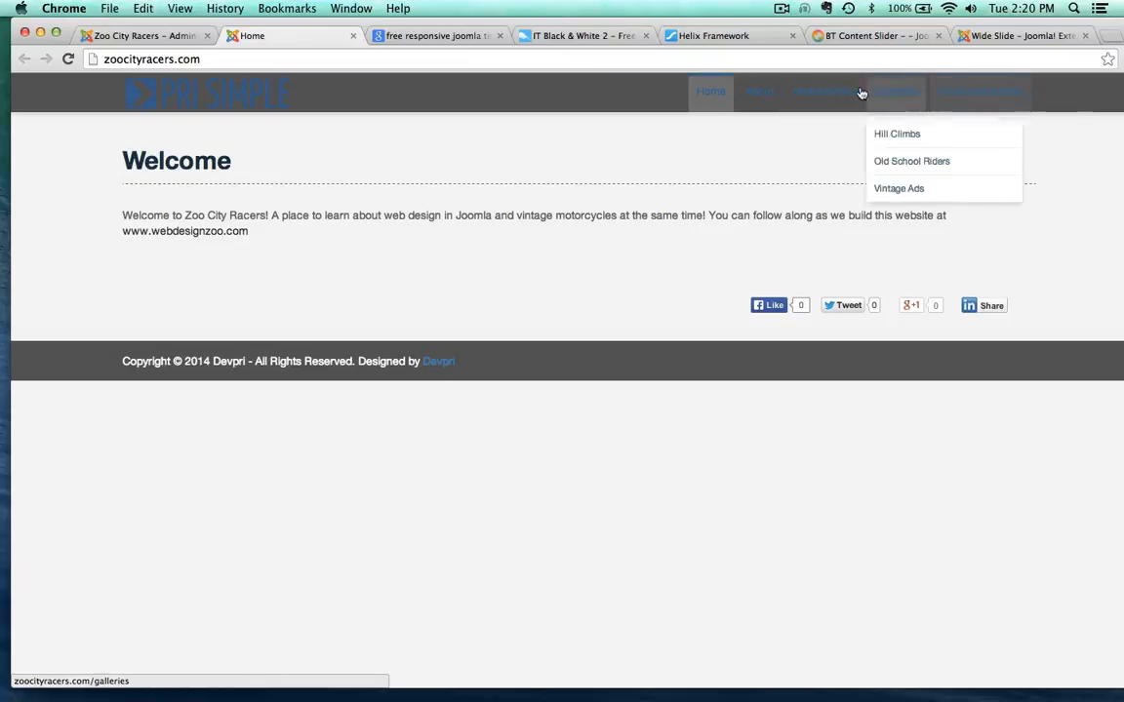
mouse_move(895, 93)
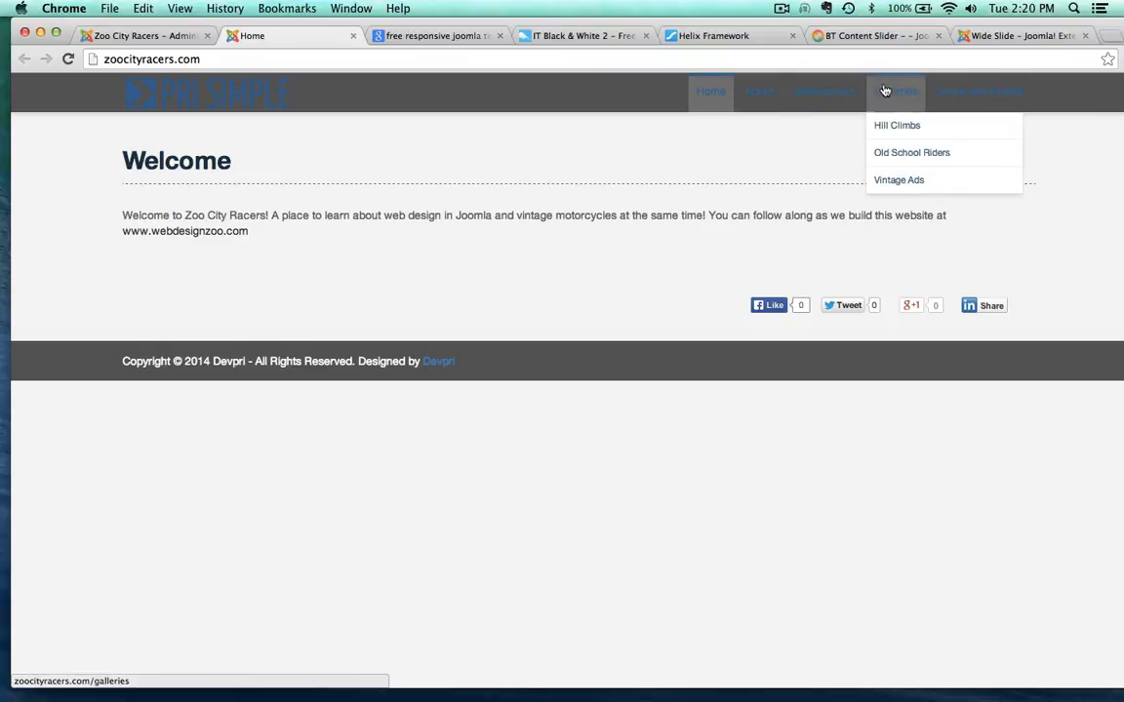
click(882, 129)
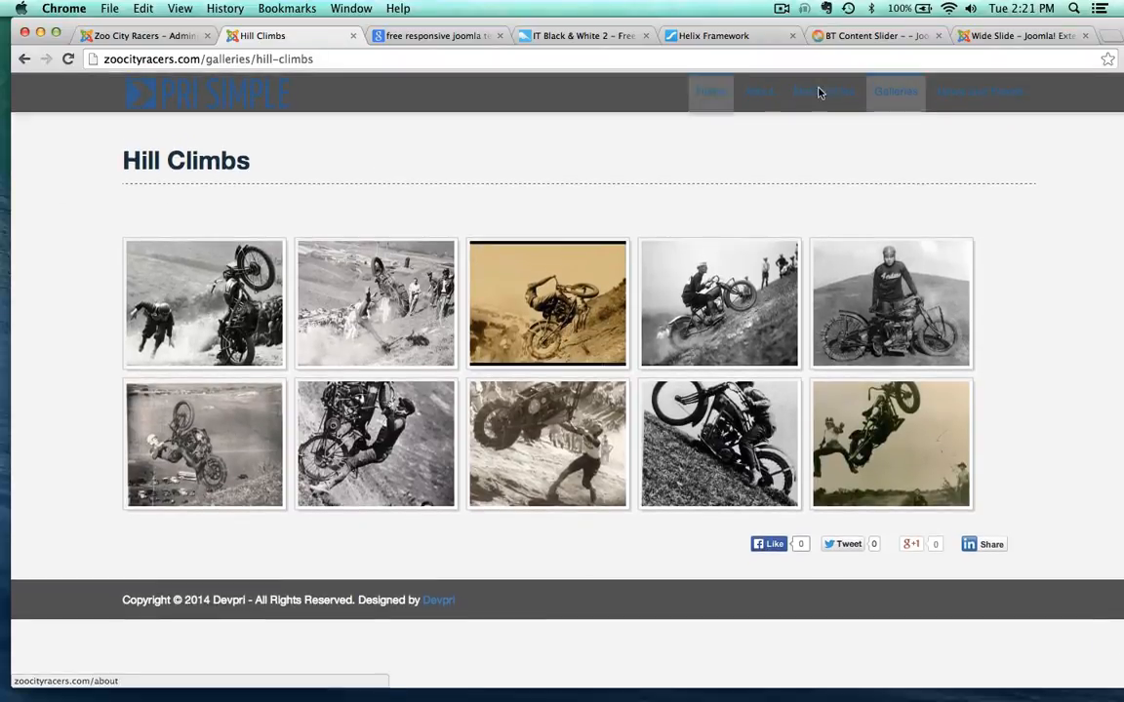
- Review the American motorcycles page and its Thor article in the new template, and return to the home page
mouse_move(823, 92)
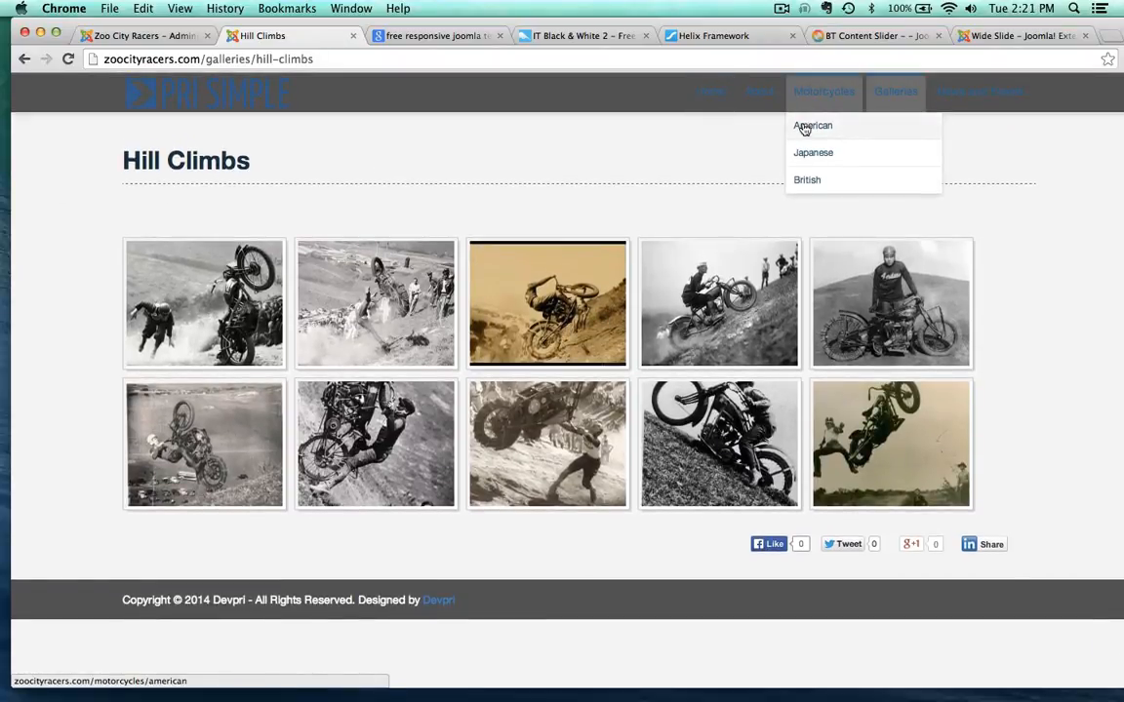
click(806, 127)
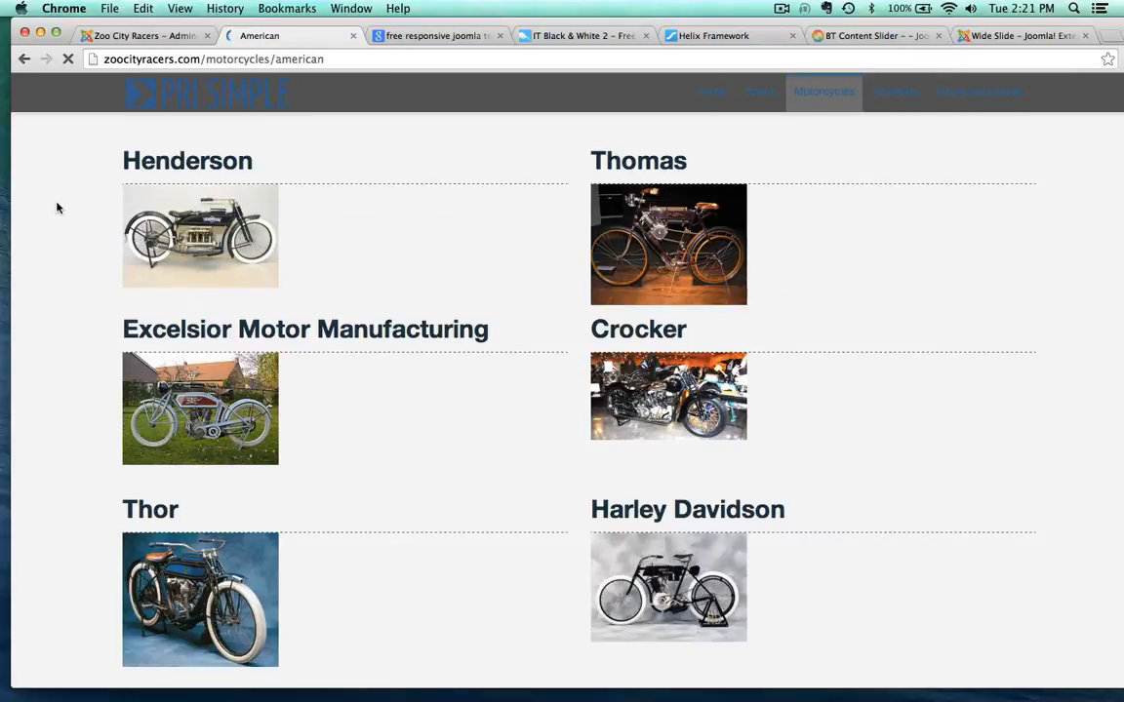
scroll(57, 208, down, 2)
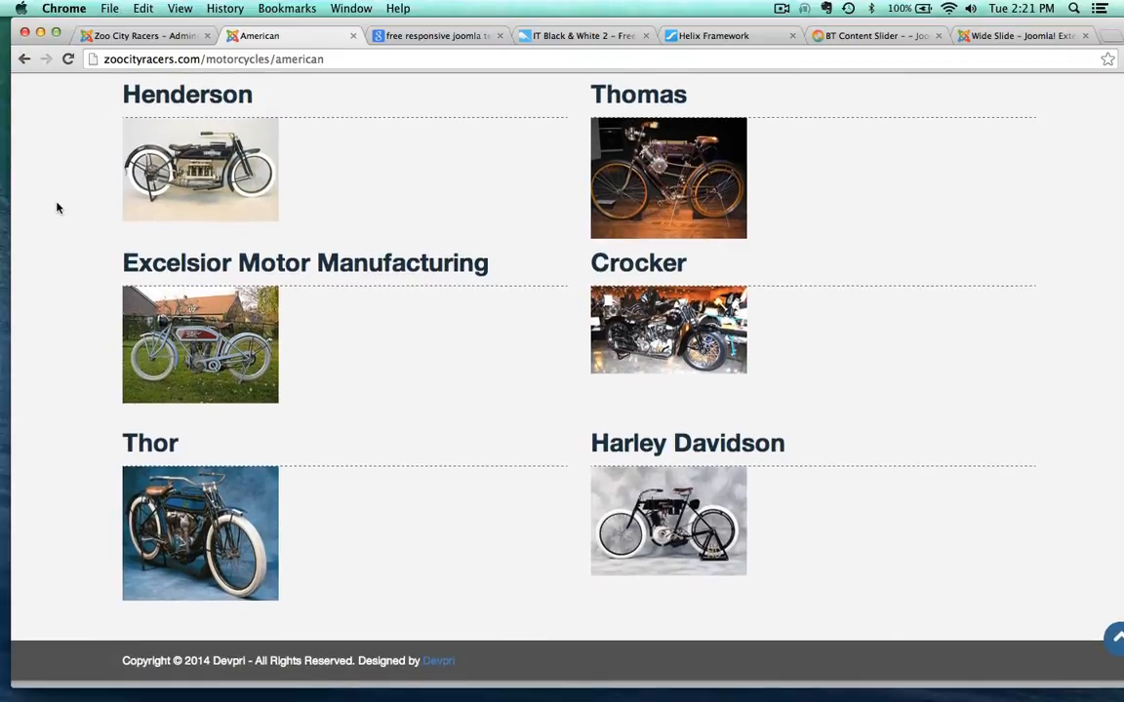
click(154, 452)
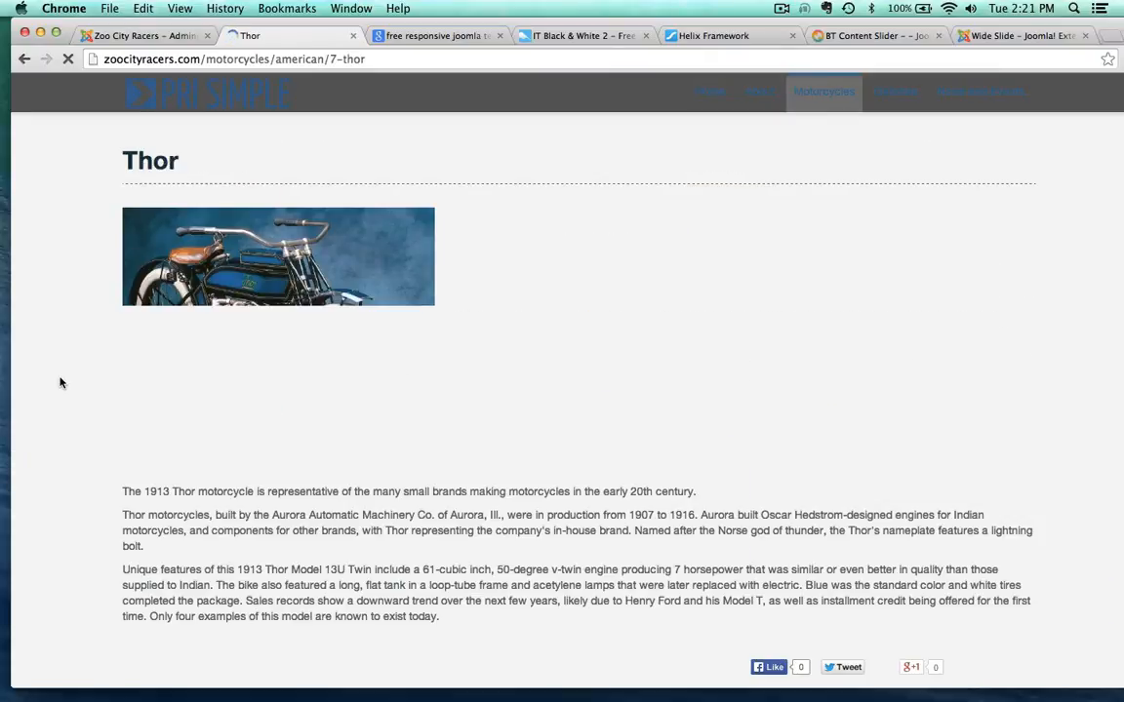
scroll(59, 382, down, 2)
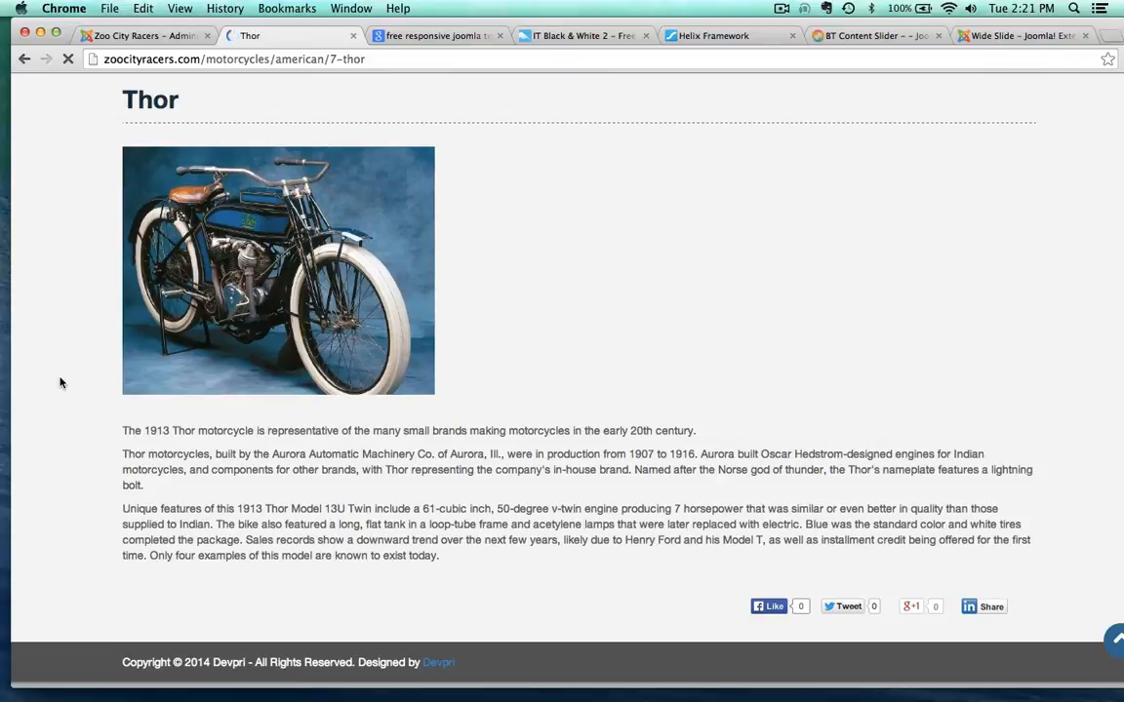
scroll(60, 383, up, 2)
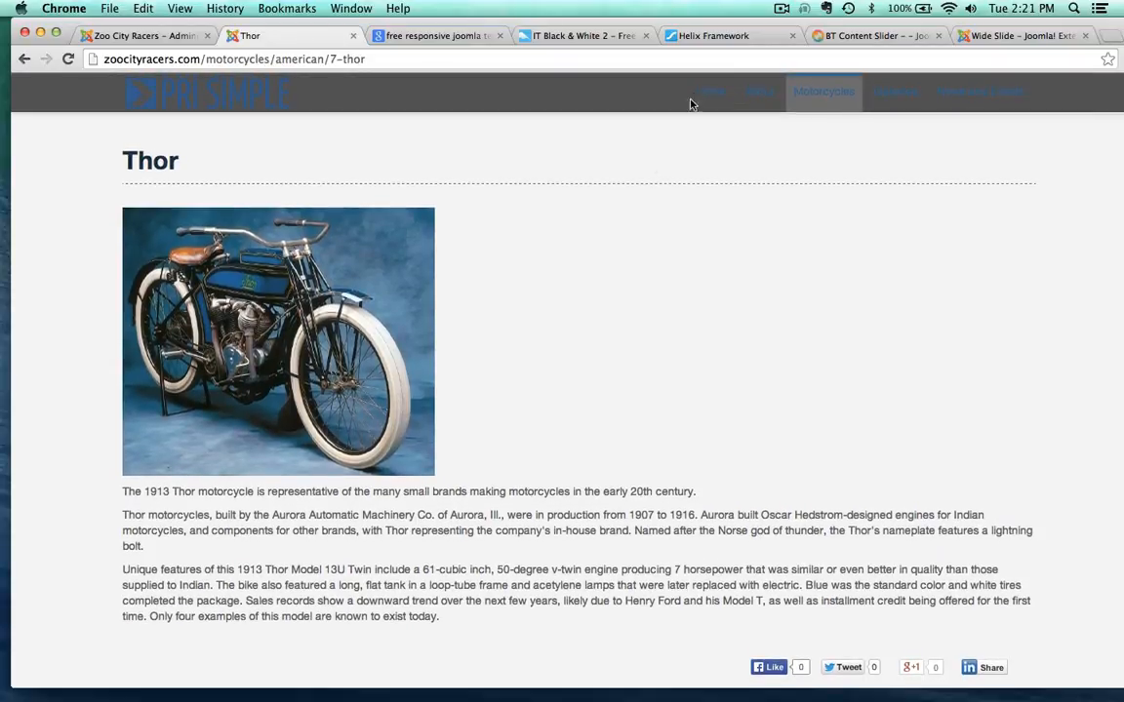
click(711, 92)
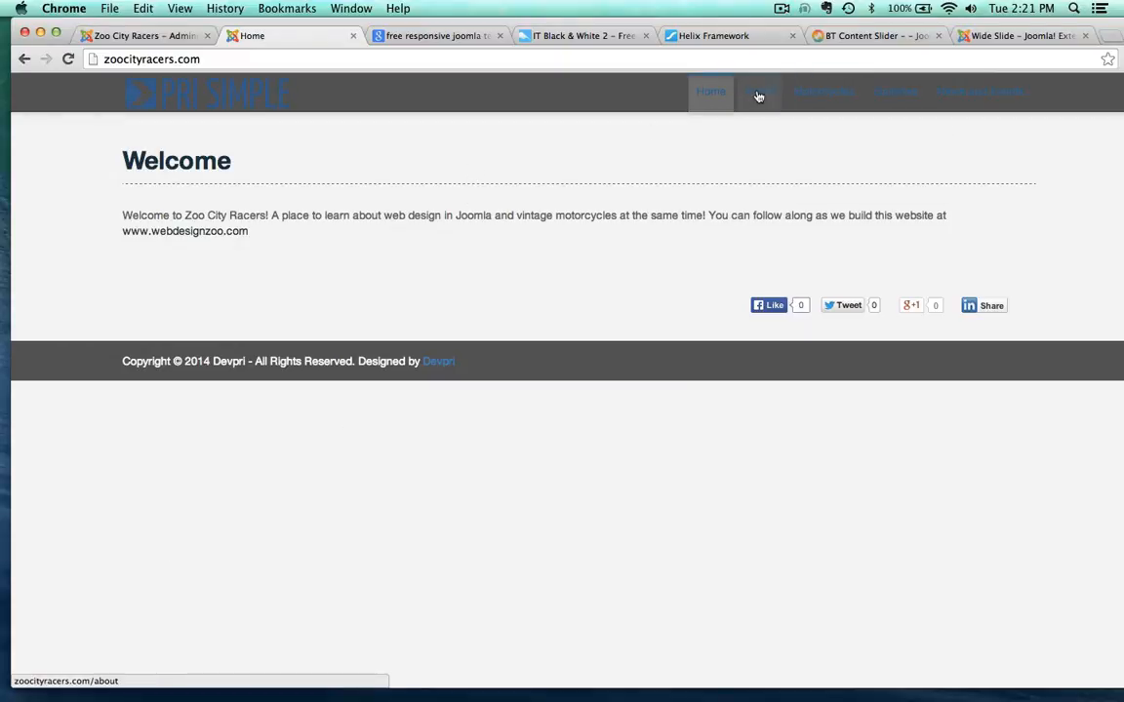
mouse_move(951, 101)
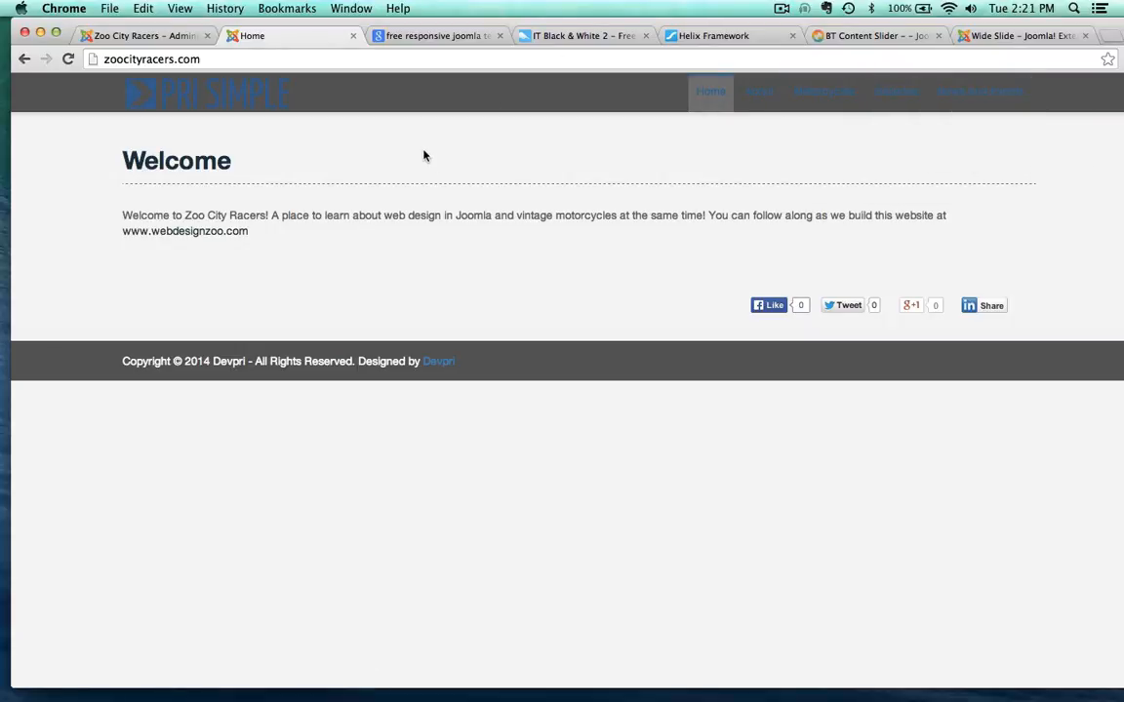
- Return to the Template Manager and open the pri_simple - Default style for editing
click(152, 37)
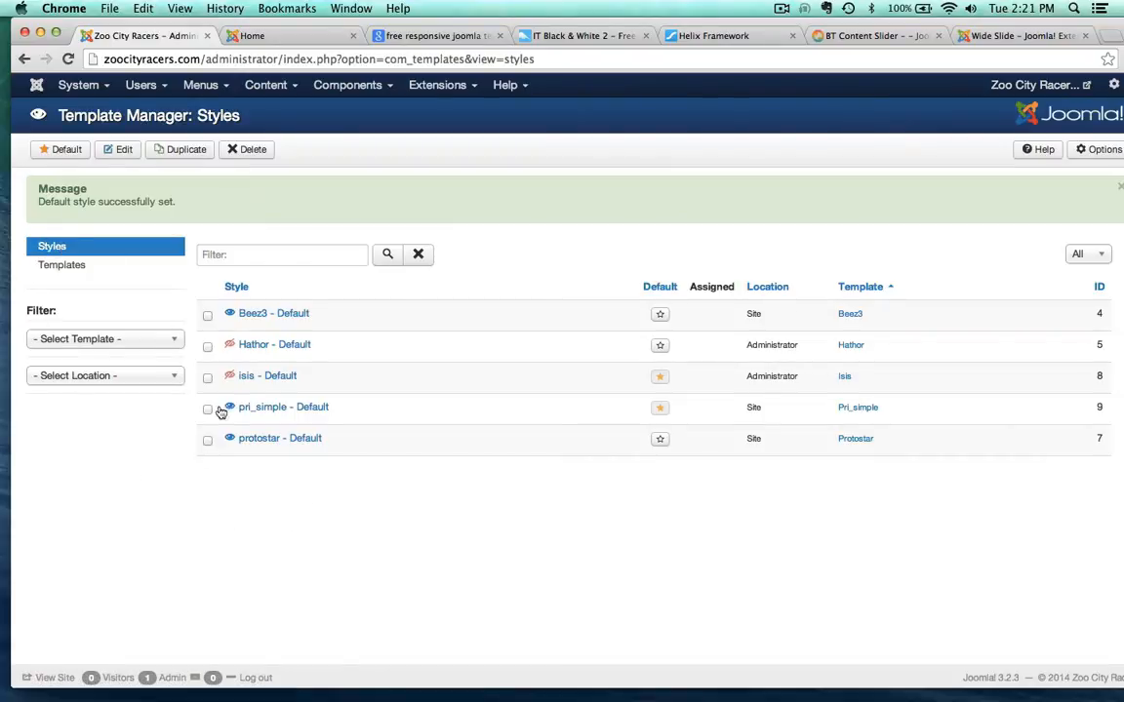
click(292, 408)
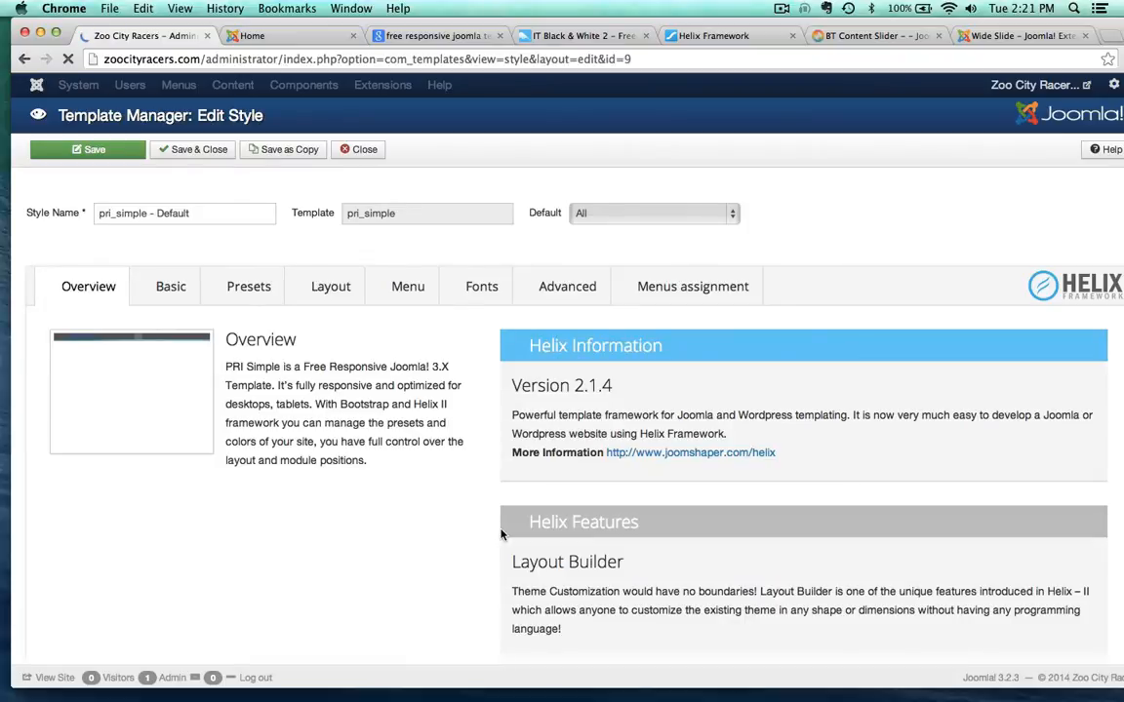
- Review the style's overview and examine the layout, logo and footer options in its basic settings
scroll(501, 535, down, 2)
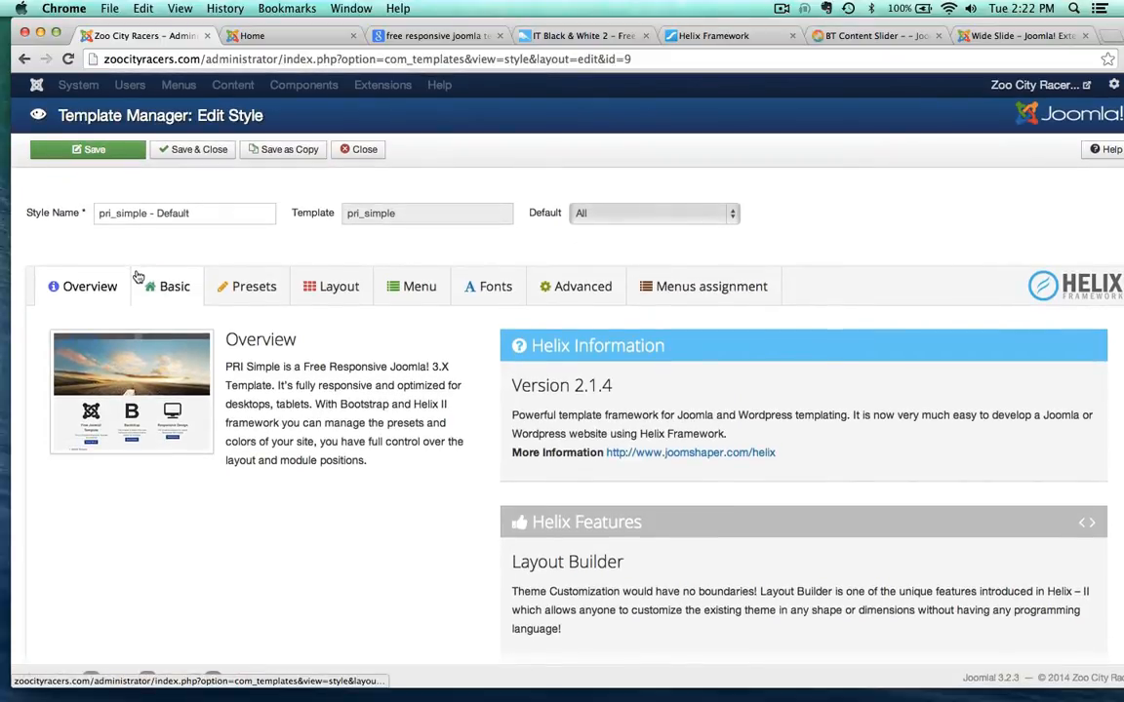
click(168, 290)
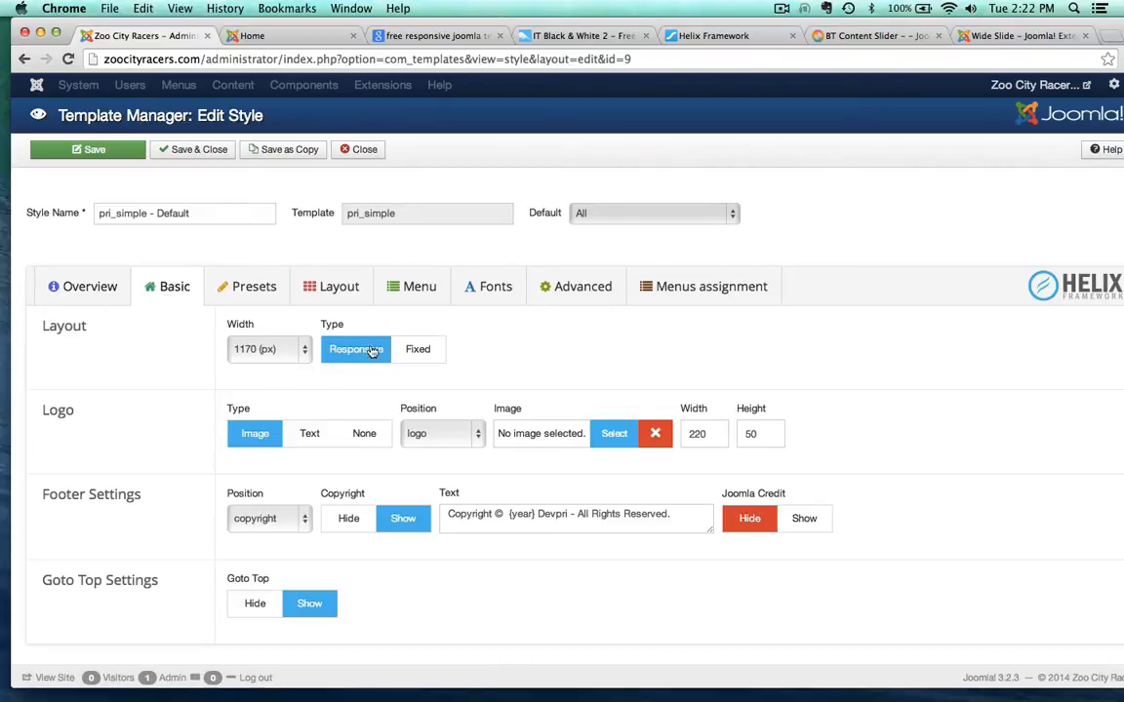
scroll(144, 363, down, 1)
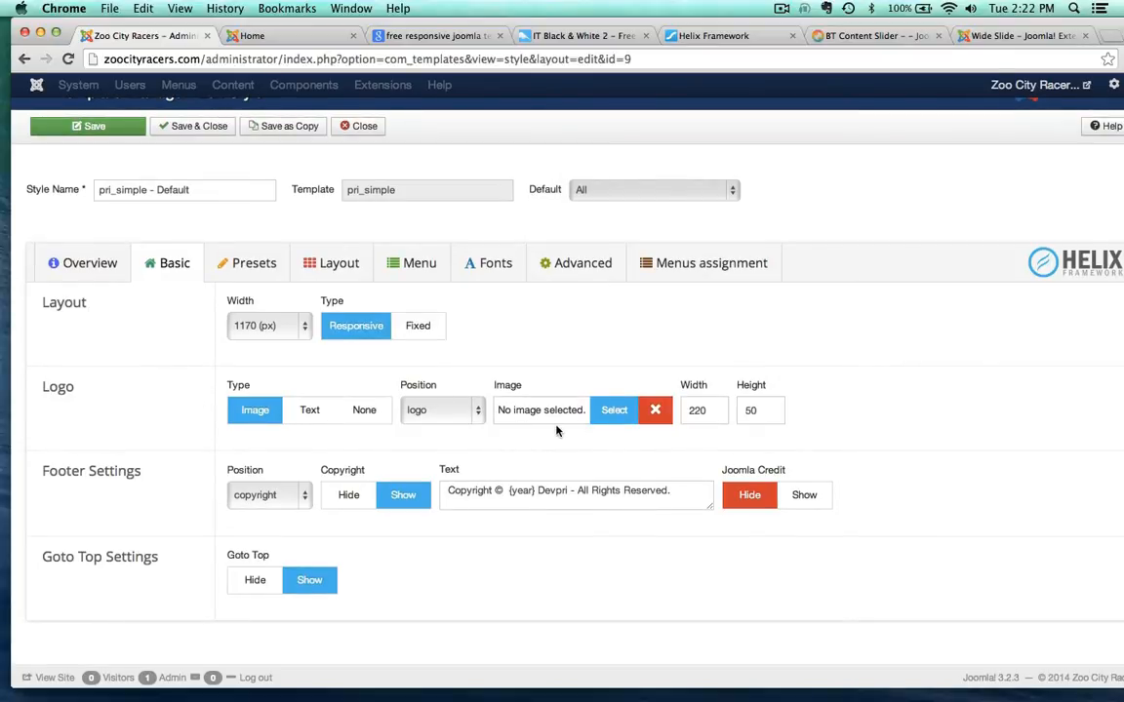
- Locate logo-zoocity.png in the Desktop's sliderbike_images folder in Finder, check its dimensions and preview the image
mouse_move(35, 683)
click(45, 678)
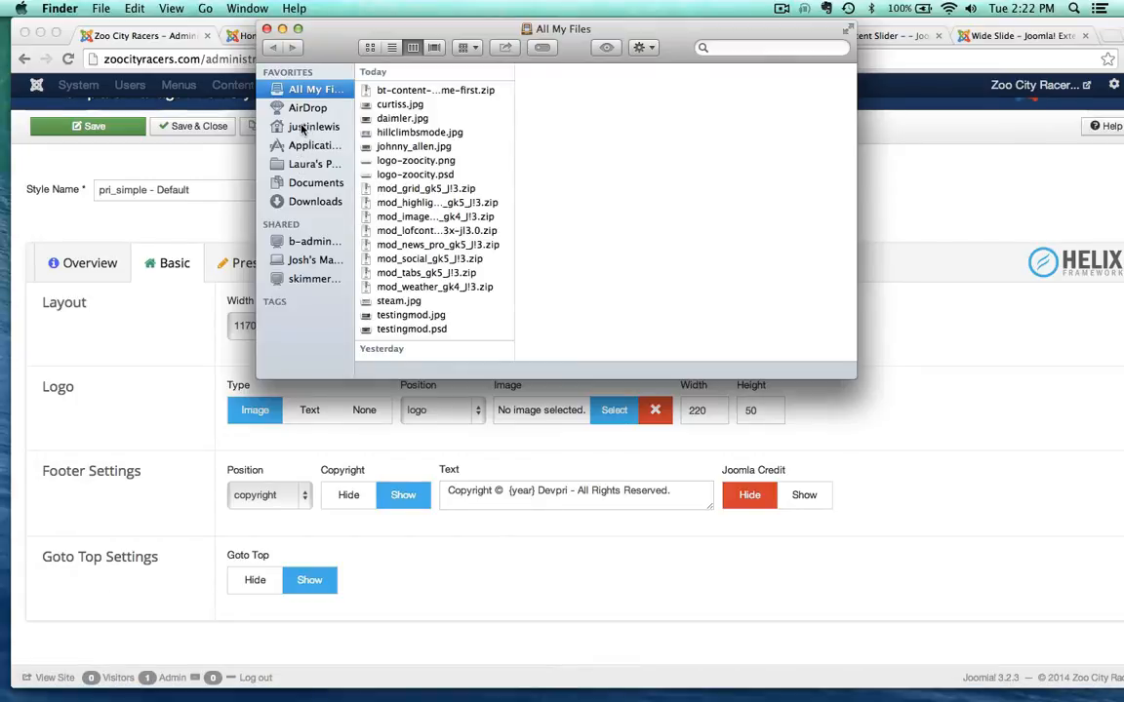
click(303, 128)
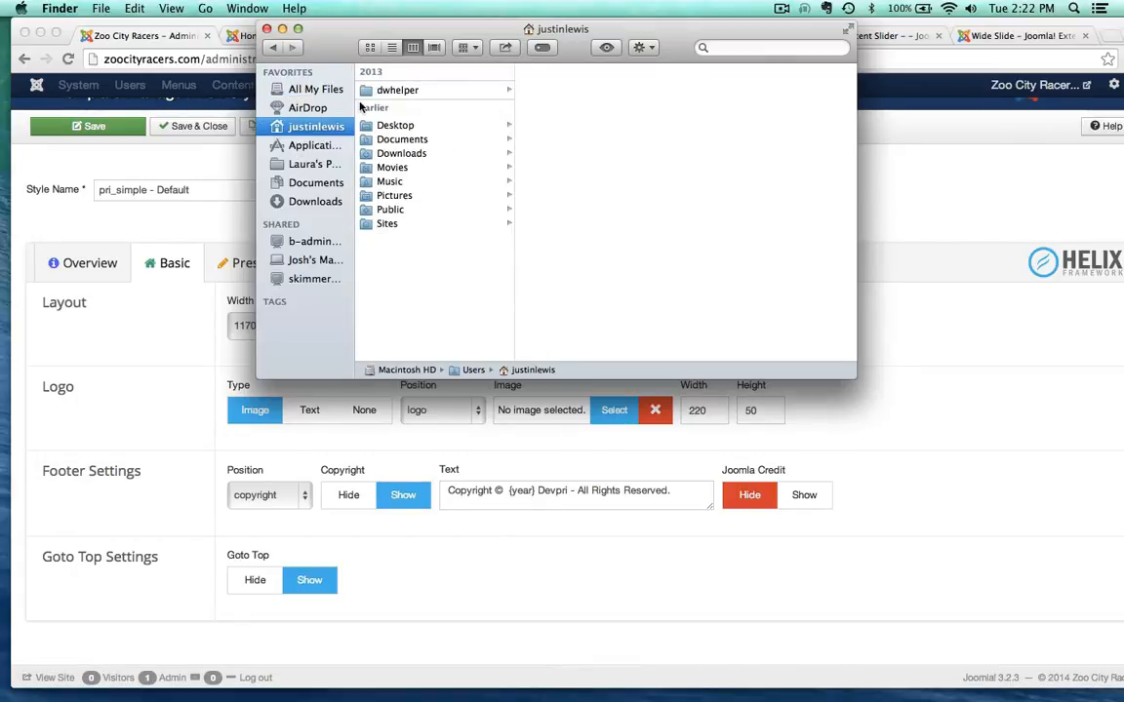
click(385, 125)
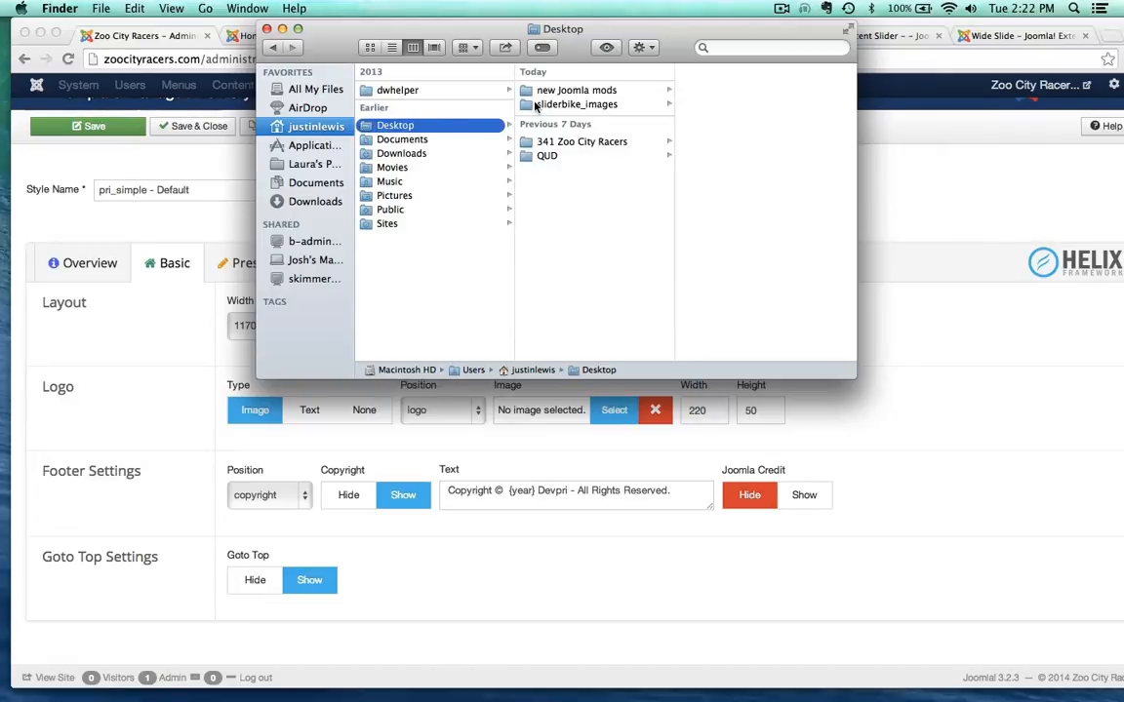
click(536, 107)
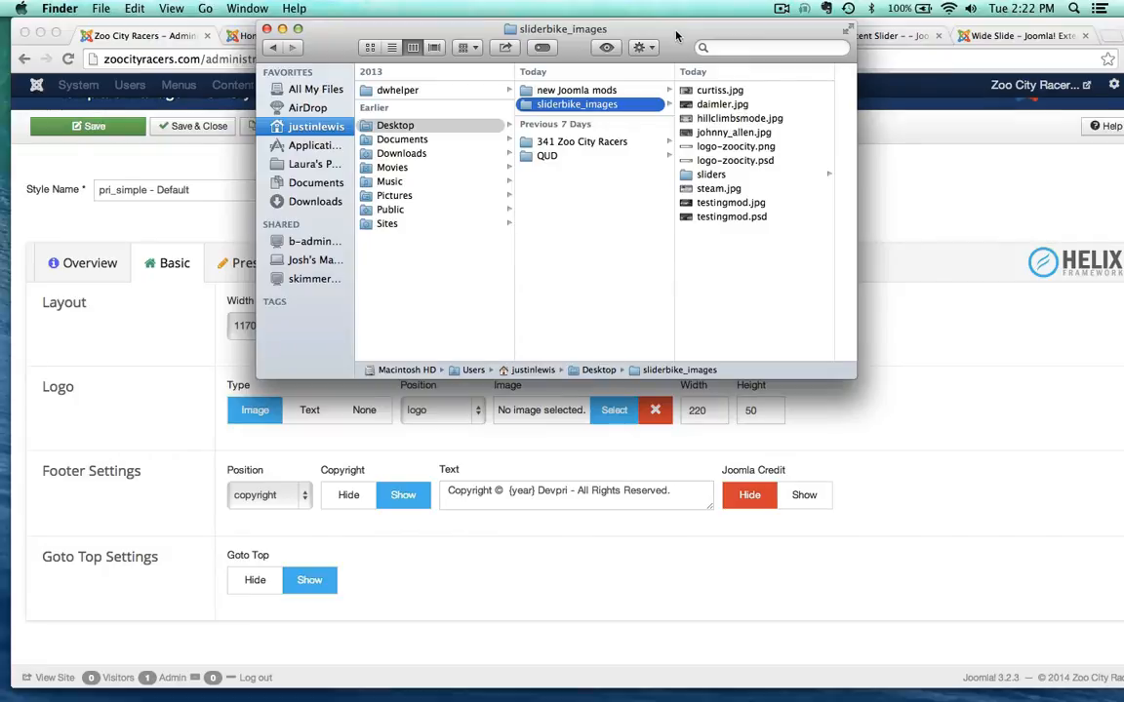
drag(676, 36, 641, 38)
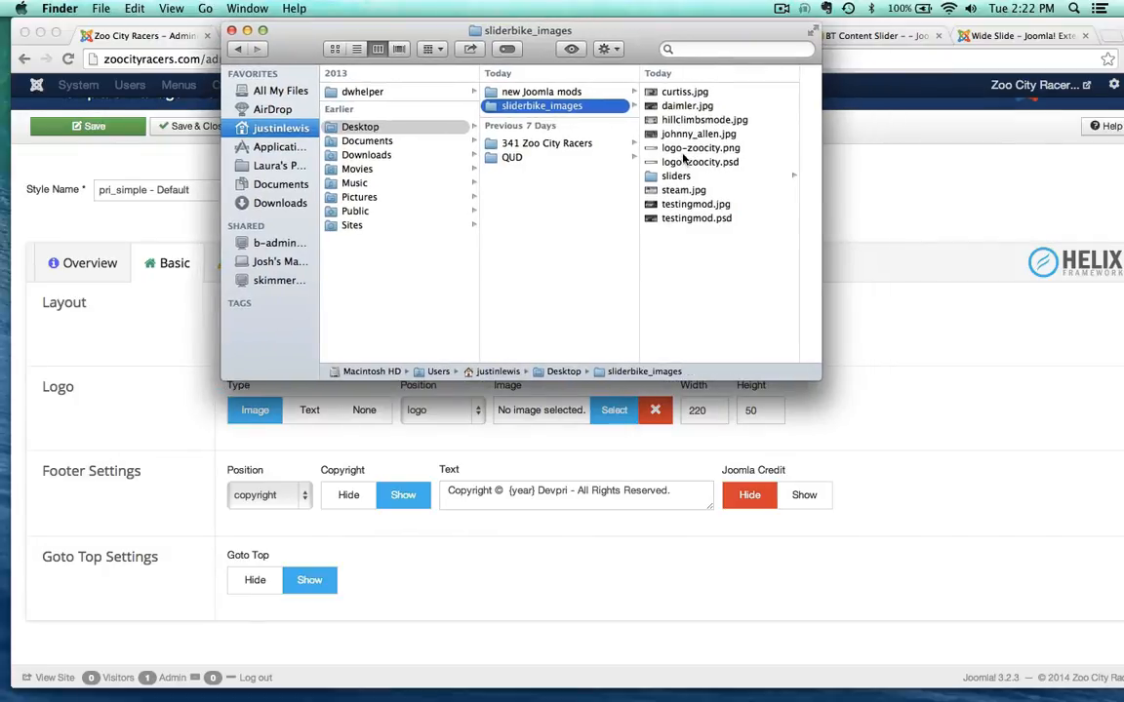
click(617, 147)
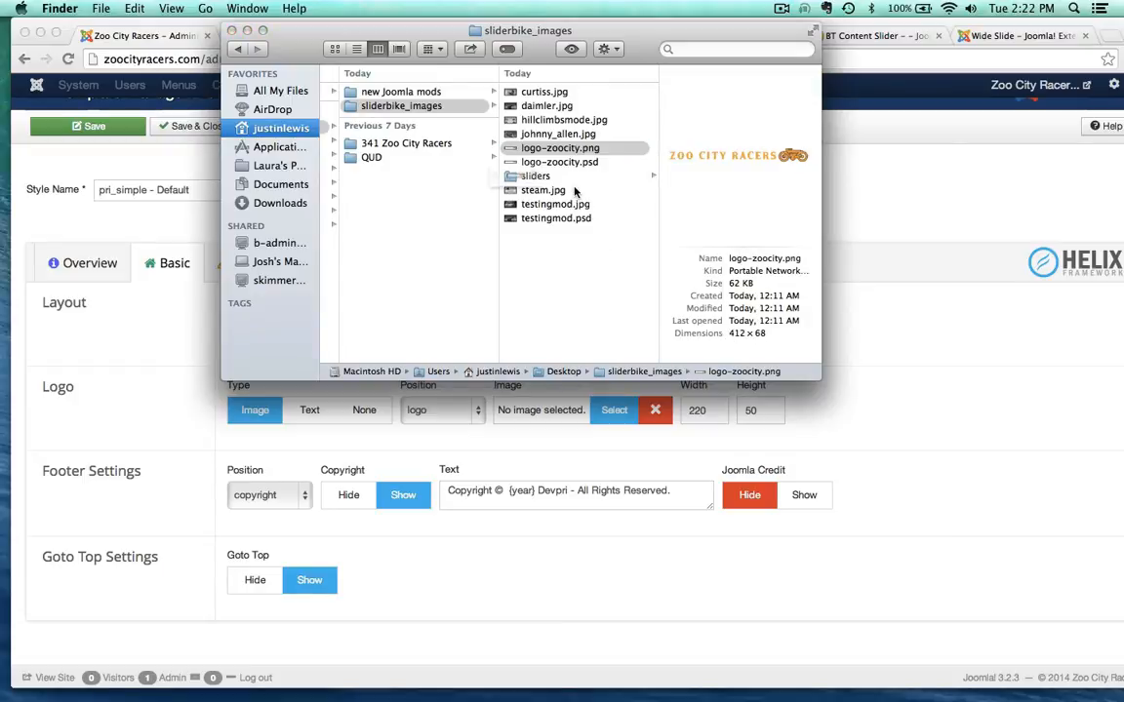
key(space)
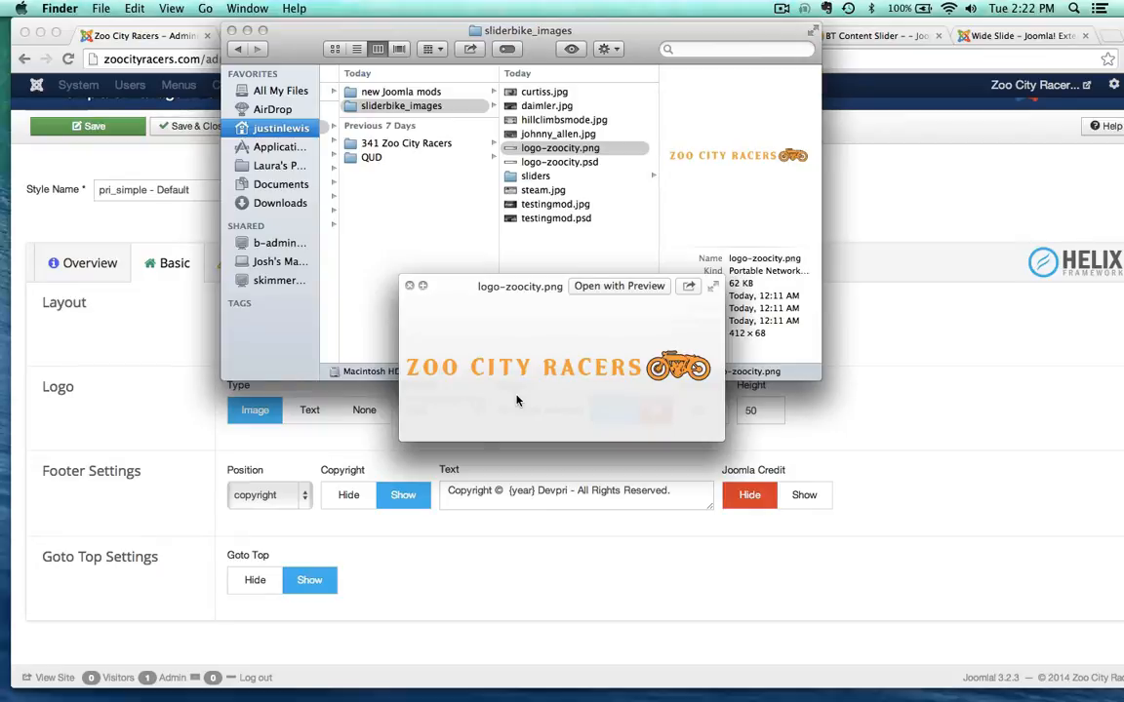
key(space)
- Return to the template style in Chrome and set the logo width to 412 and its height to 68
click(683, 409)
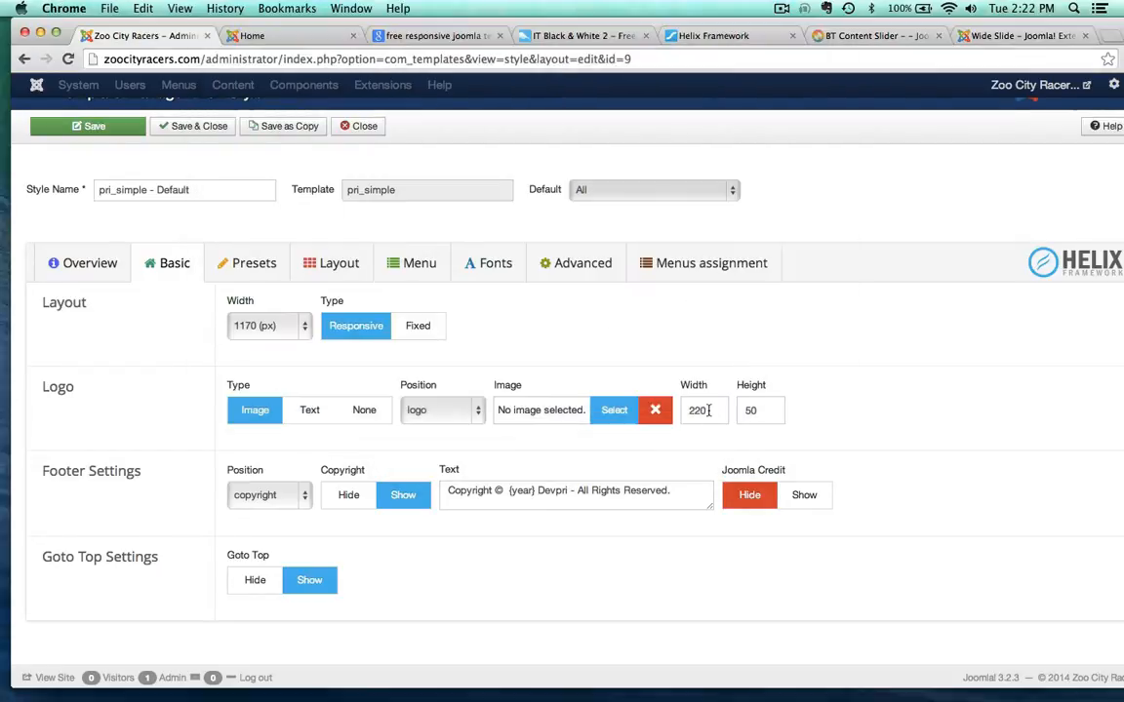
drag(707, 410, 660, 411)
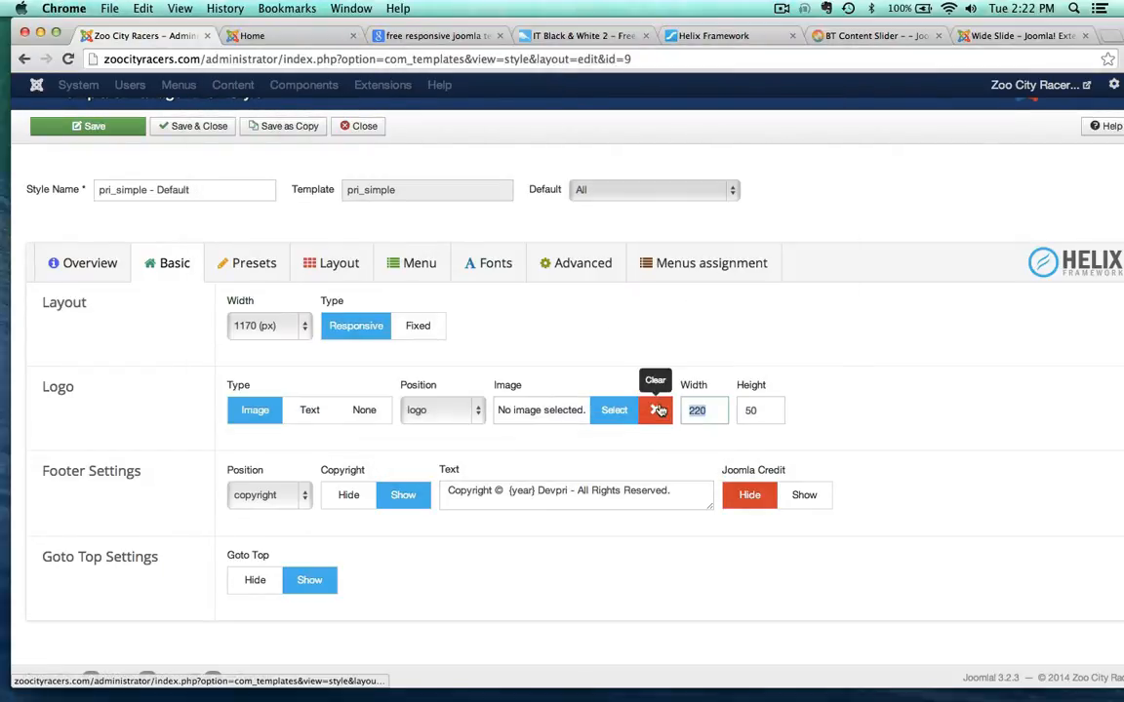
text(412)
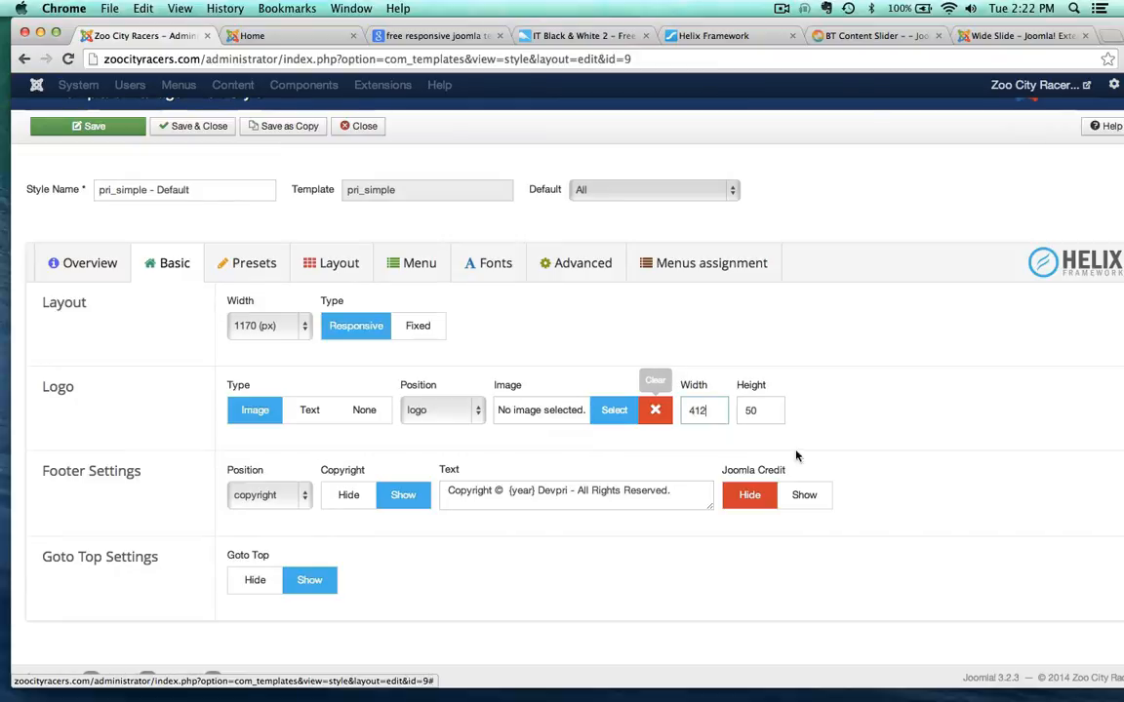
key(Tab)
text(68)
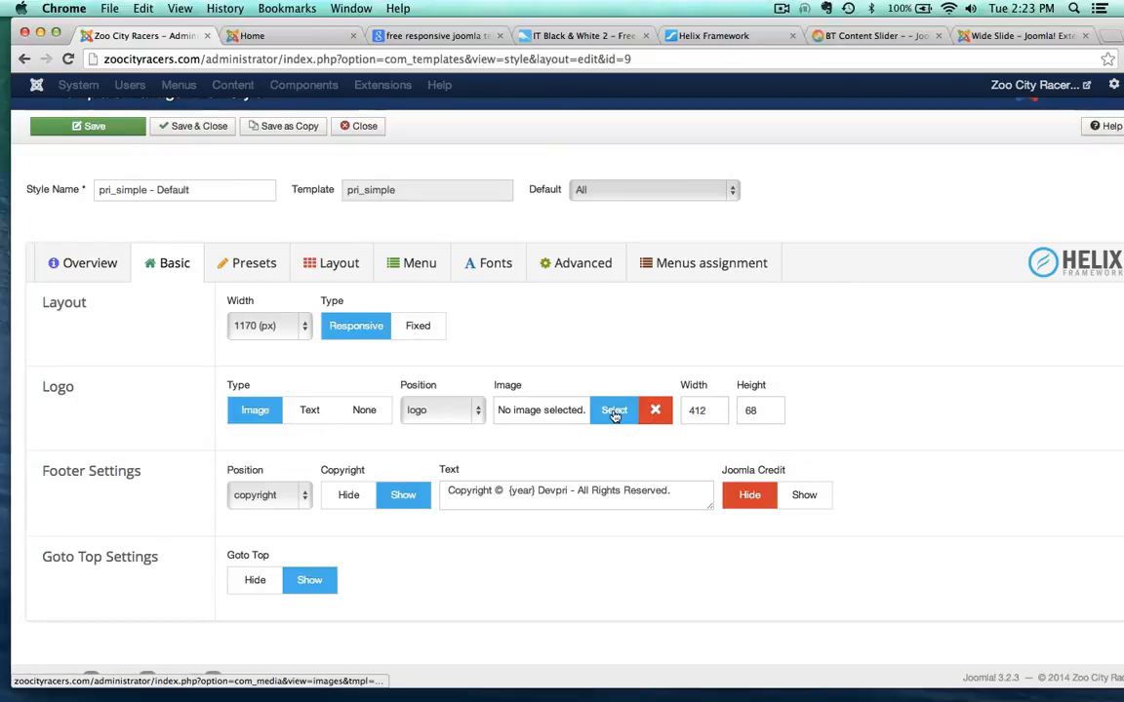
- Upload logo-zoocity.png from the sliderbike_images folder to the root image directory and insert it as the template's logo image
click(614, 414)
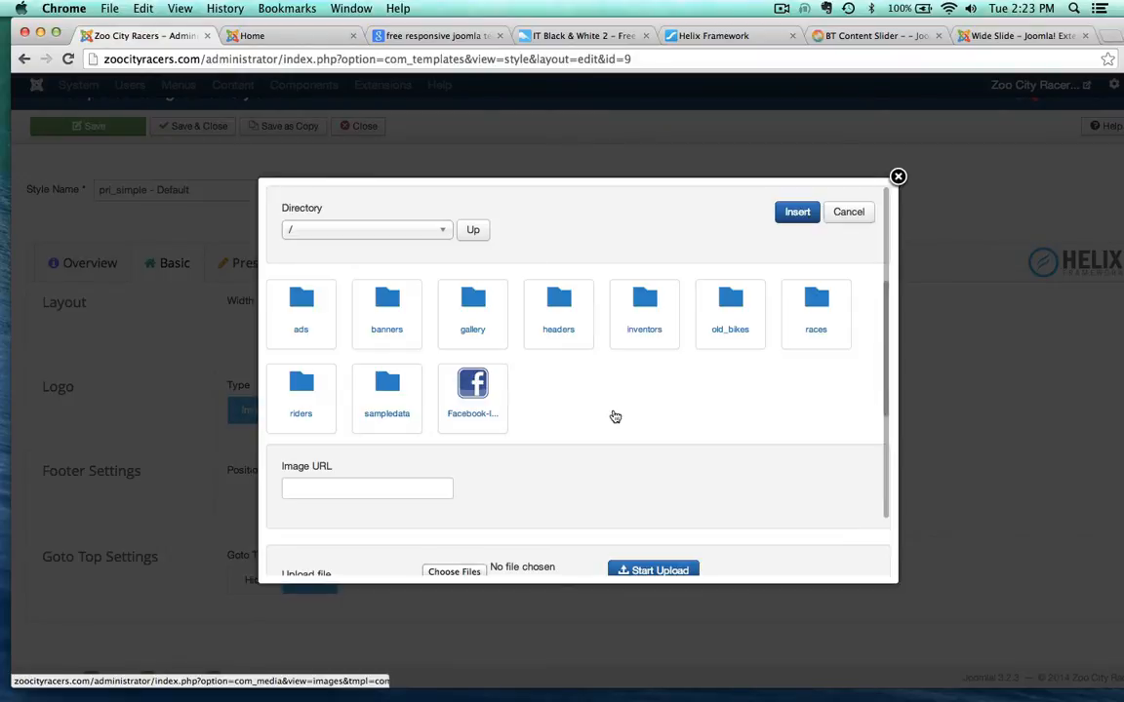
scroll(613, 415, down, 1)
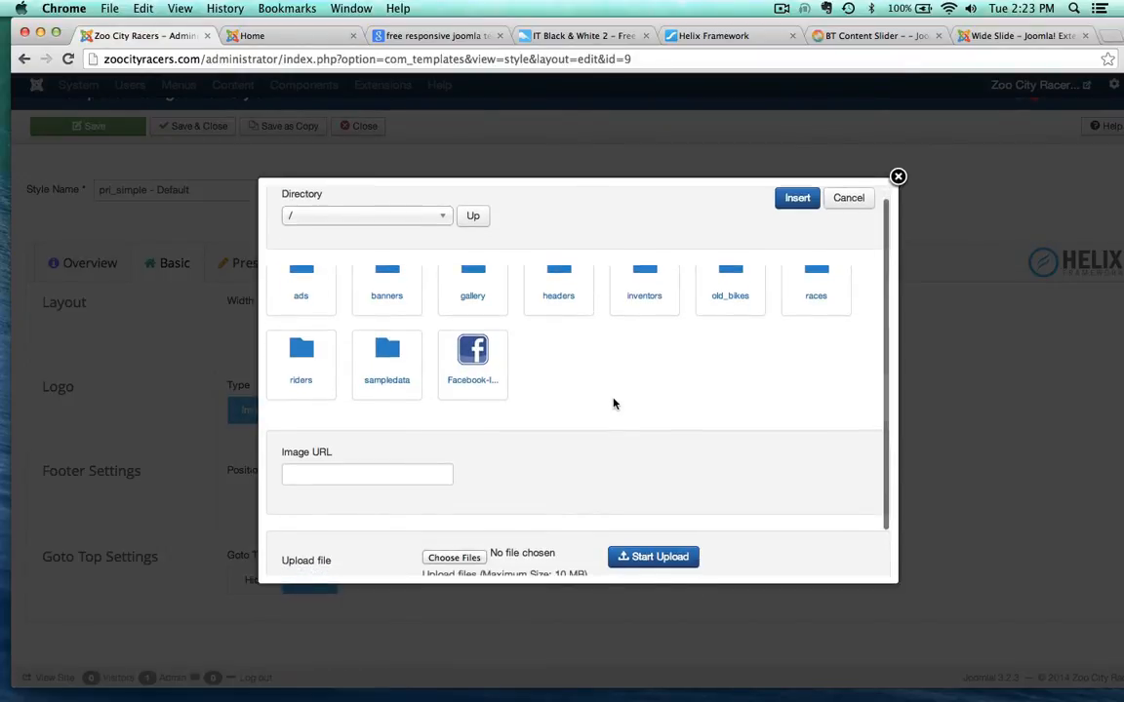
scroll(614, 401, down, 1)
scroll(614, 401, up, 2)
scroll(614, 400, down, 2)
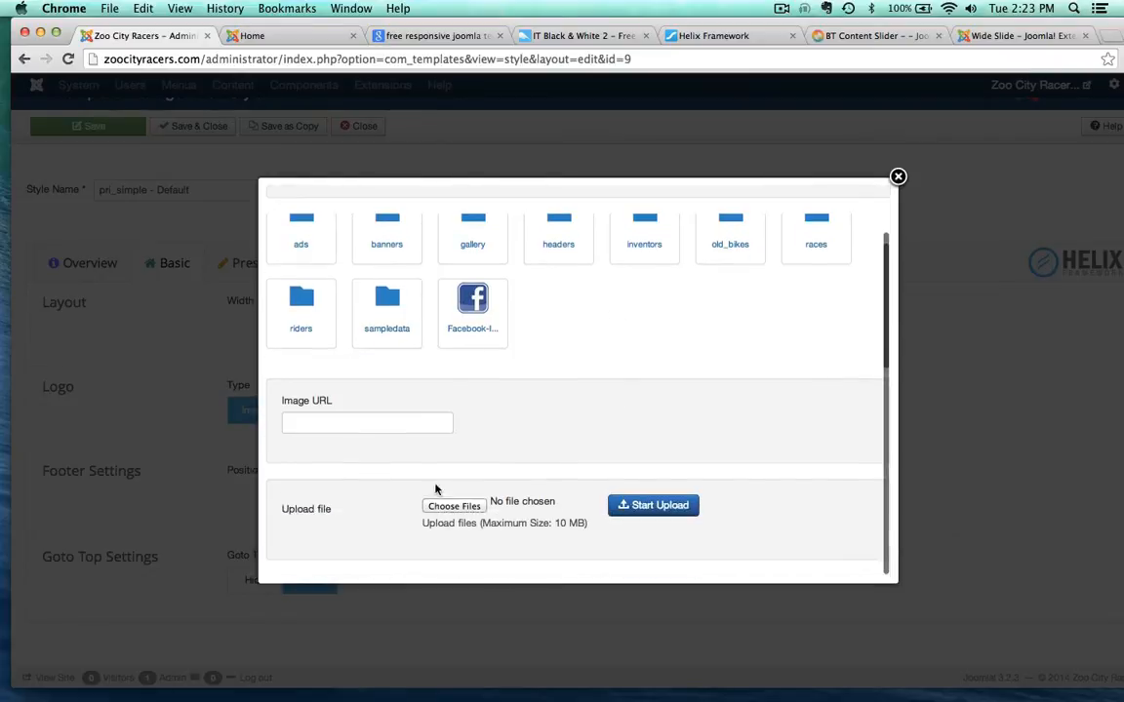
click(453, 505)
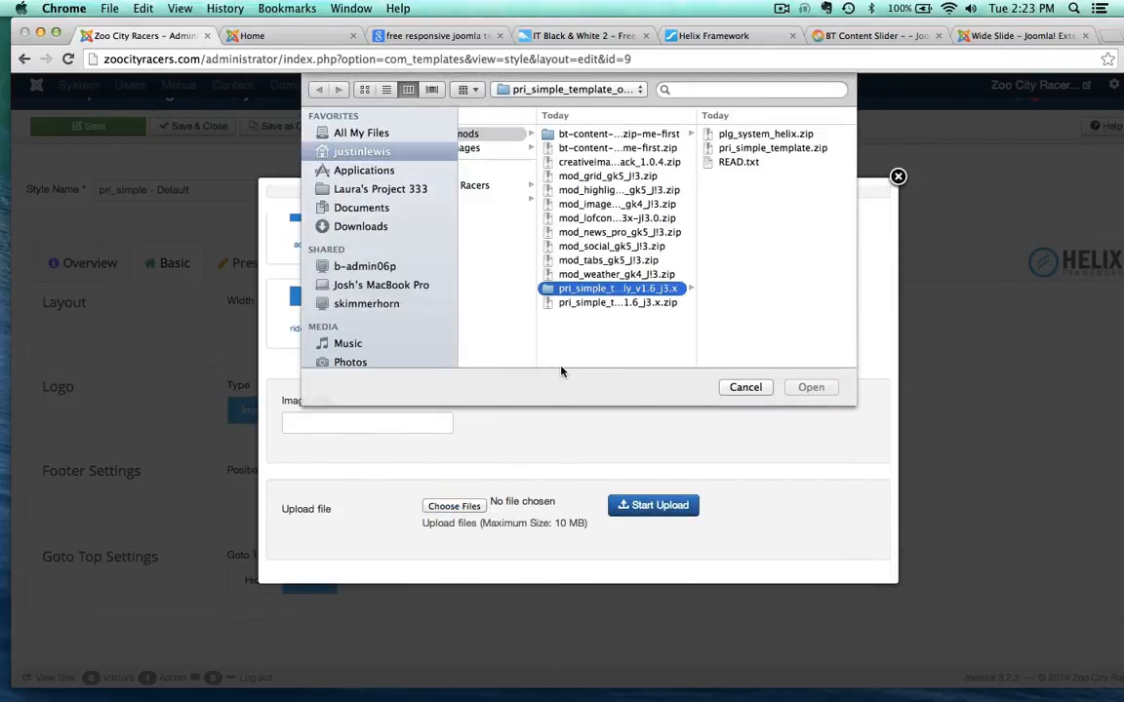
click(468, 147)
click(675, 191)
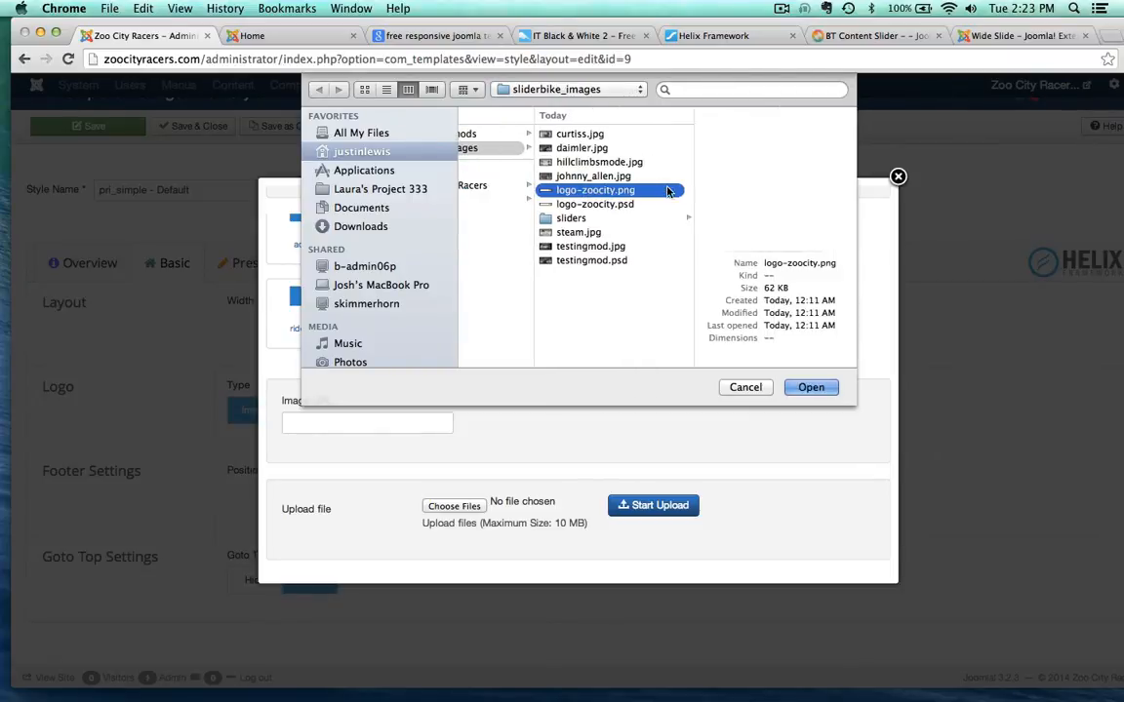
click(806, 386)
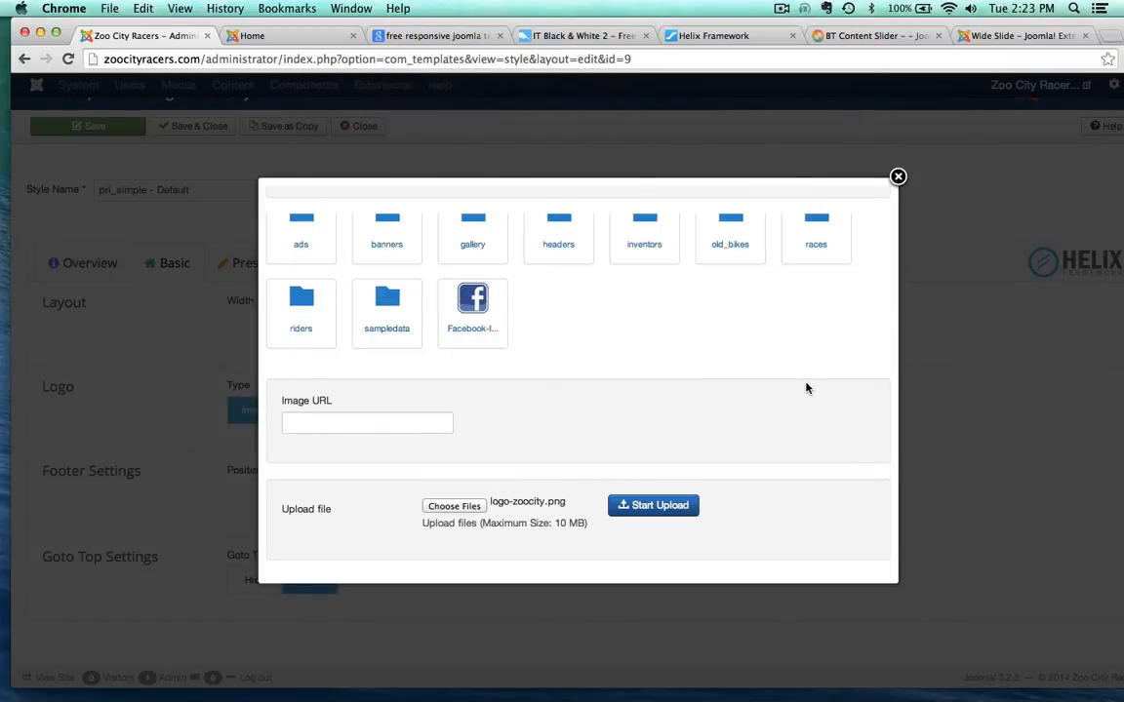
click(658, 504)
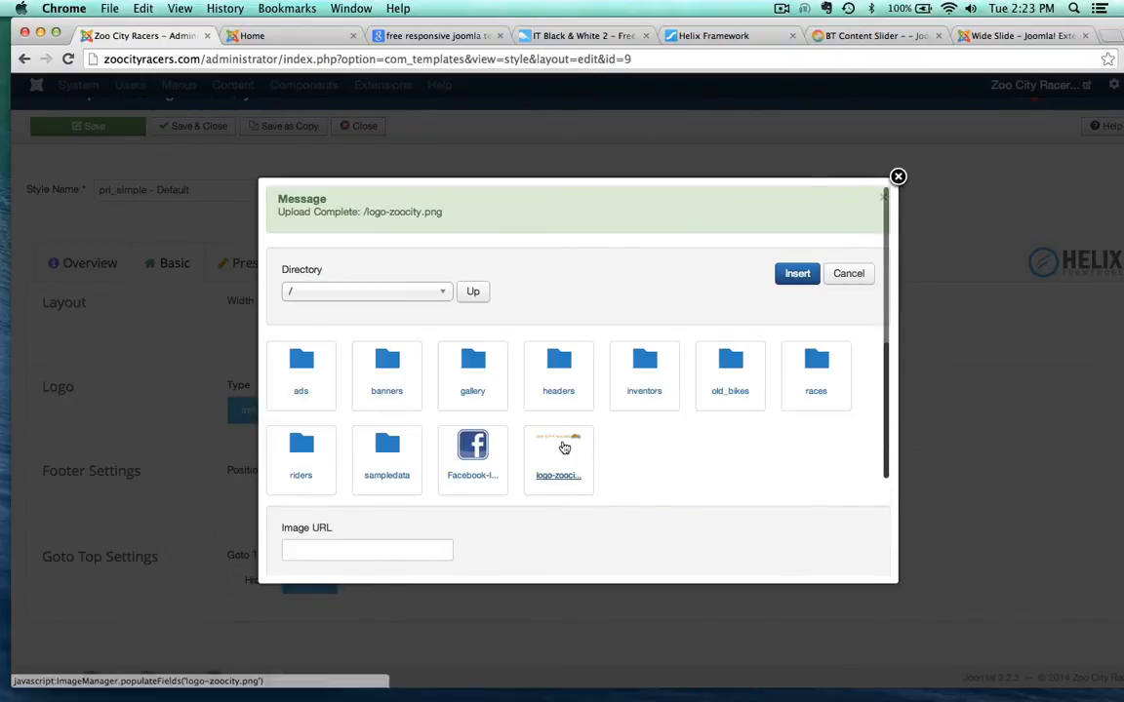
click(556, 446)
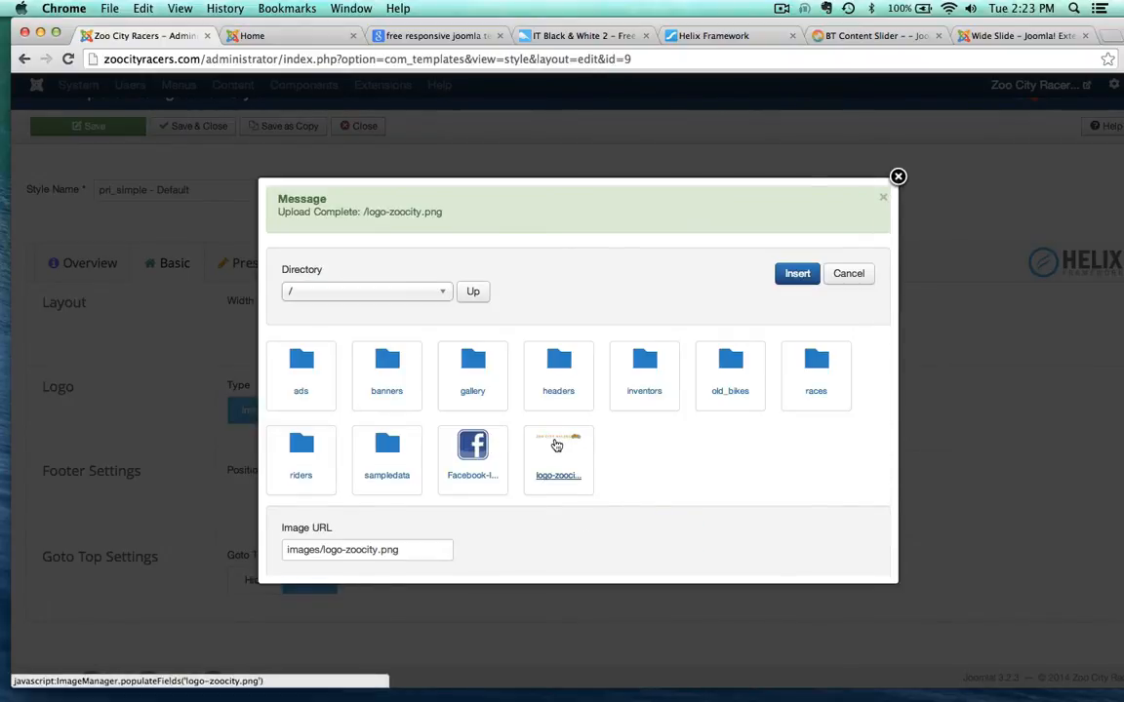
click(797, 275)
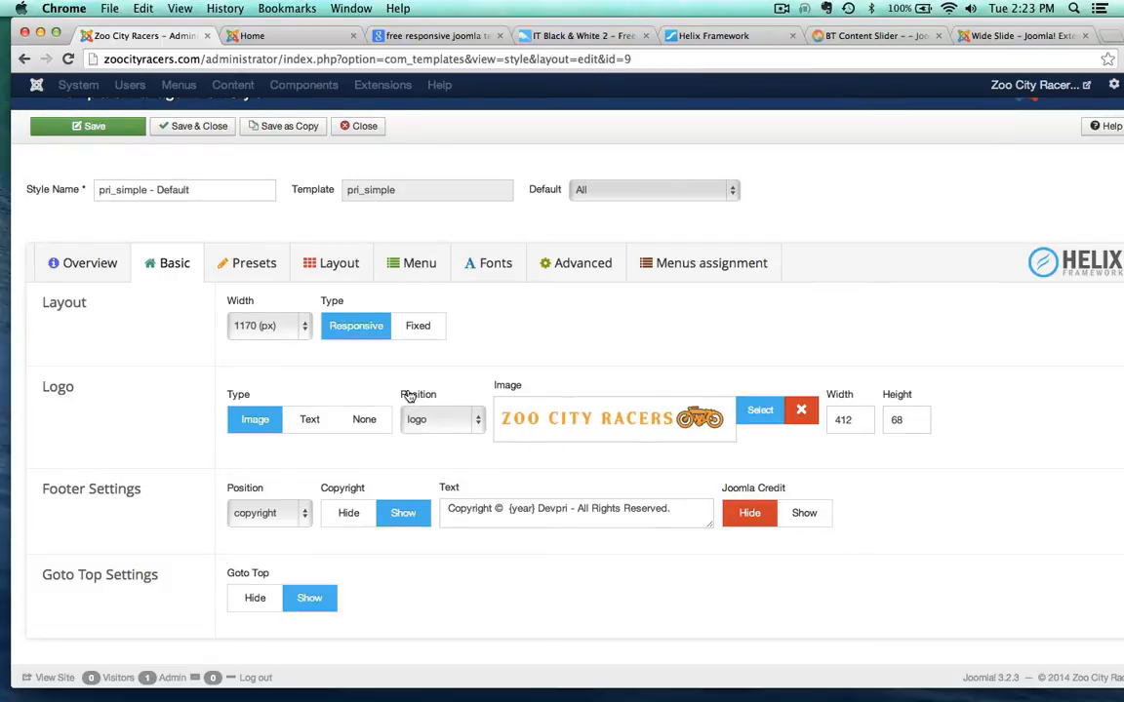
- Examine the copyright text in the footer settings
scroll(150, 431, down, 1)
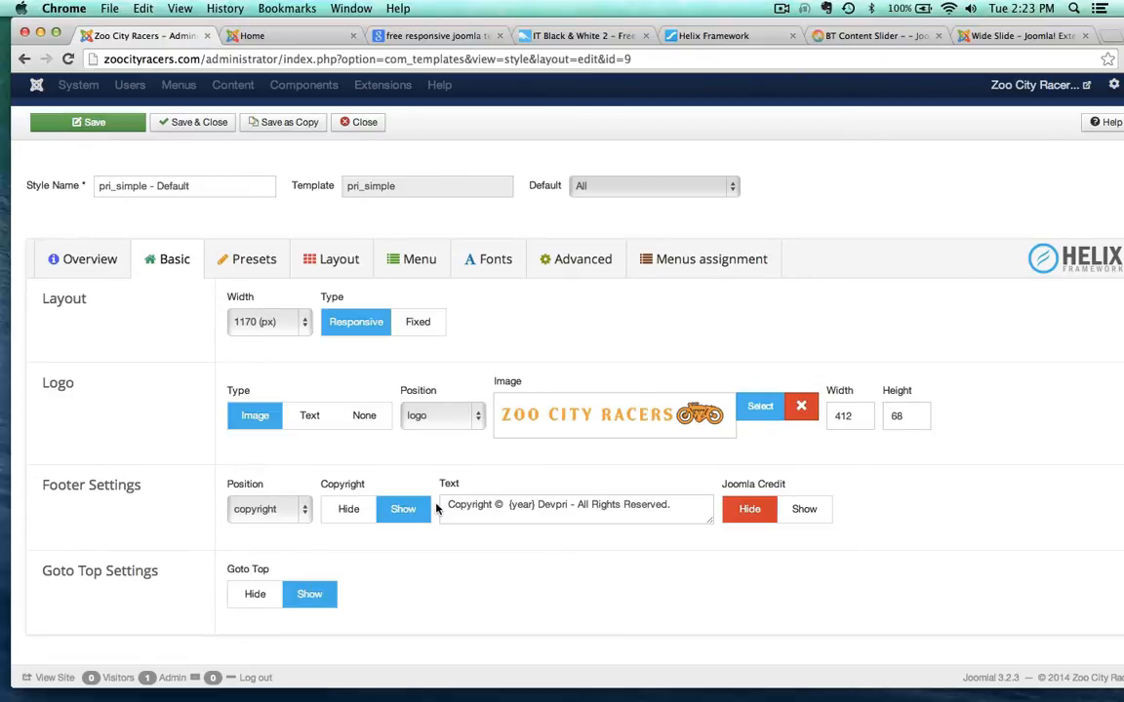
drag(447, 503, 672, 507)
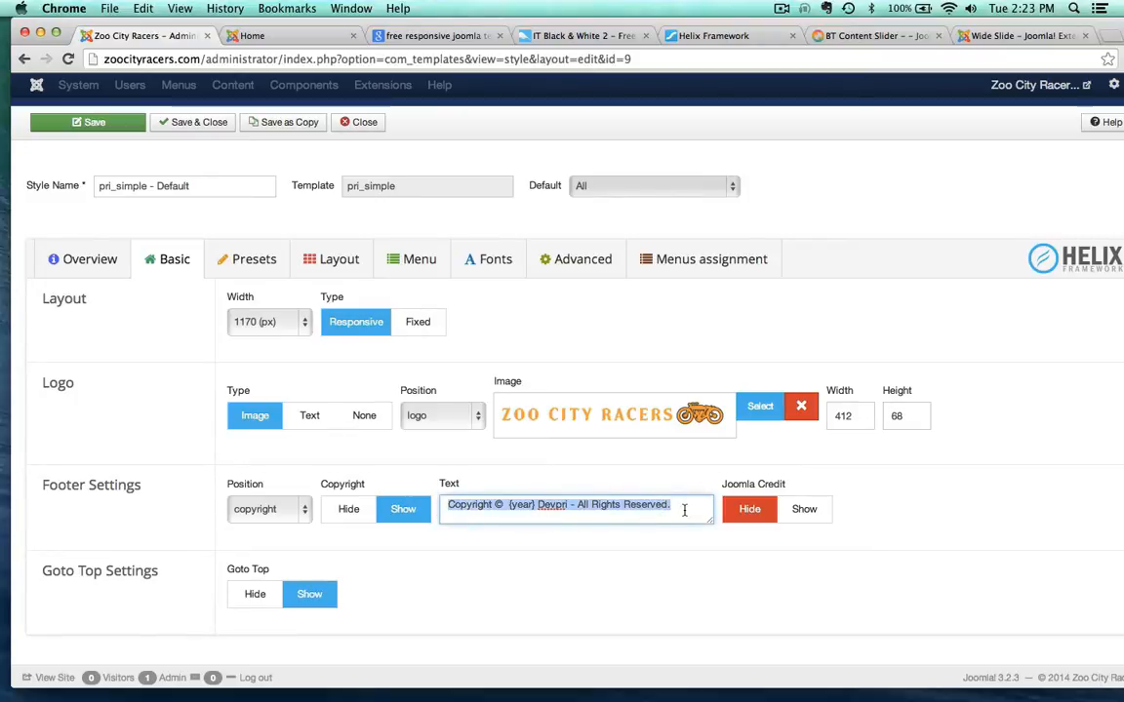
click(651, 546)
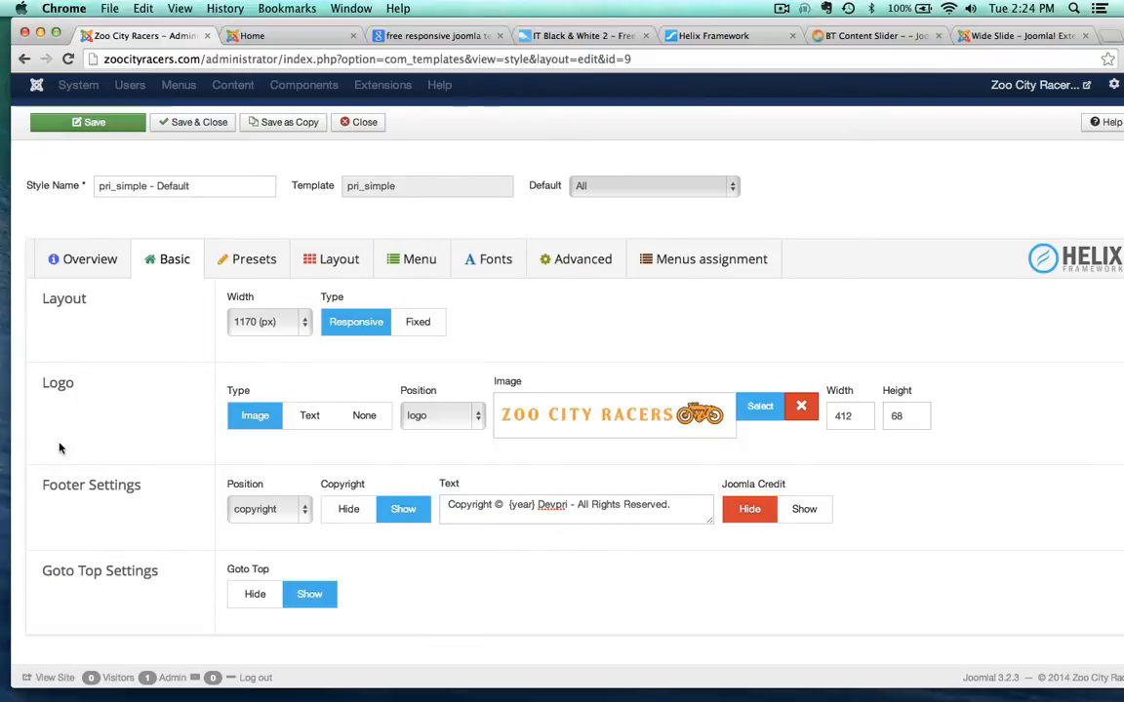
- Select the orange preset5 as the template's preset style, and check the current link colours on the site's home page
click(246, 261)
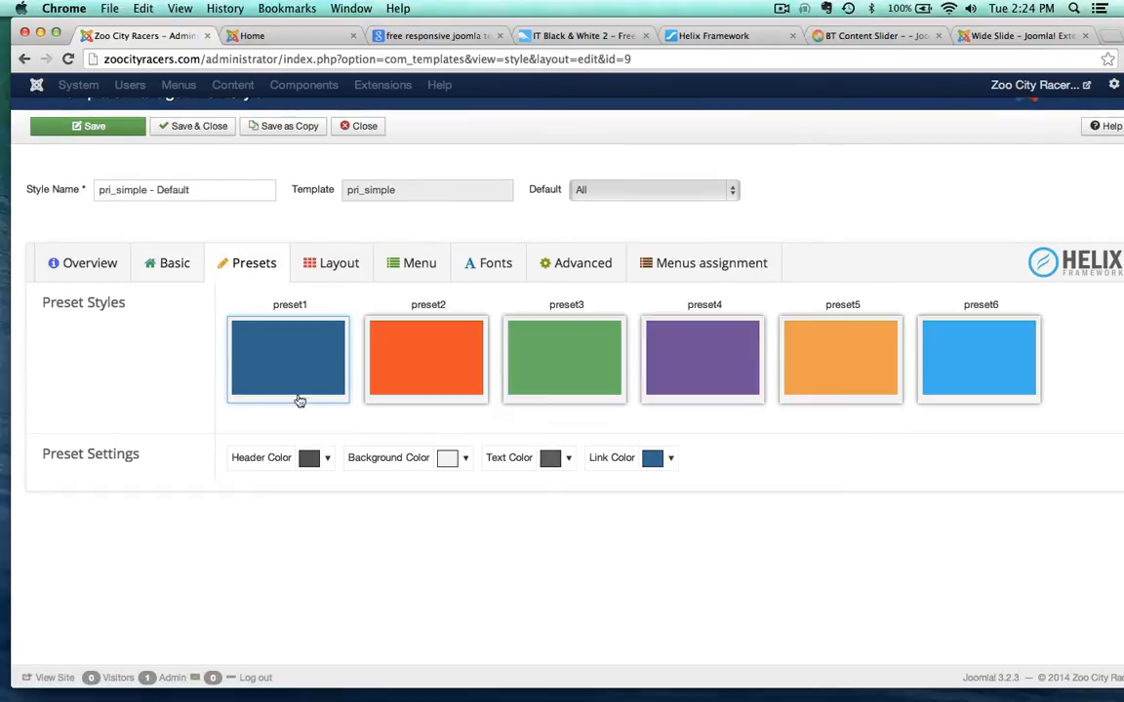
click(161, 262)
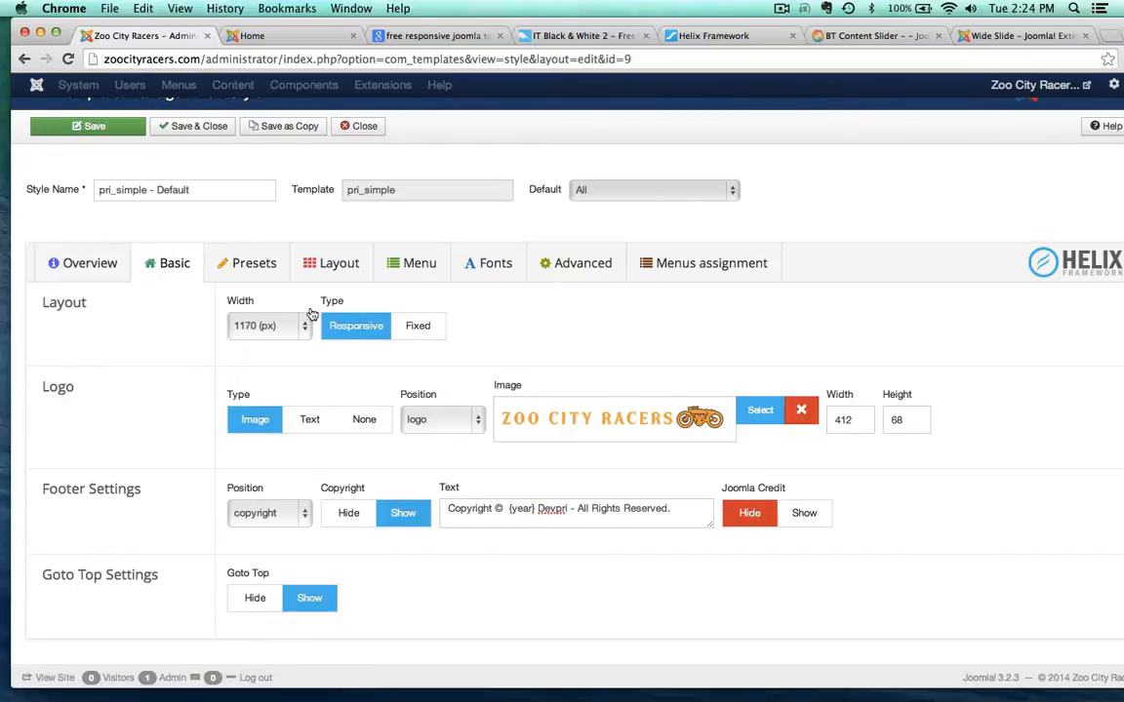
click(252, 263)
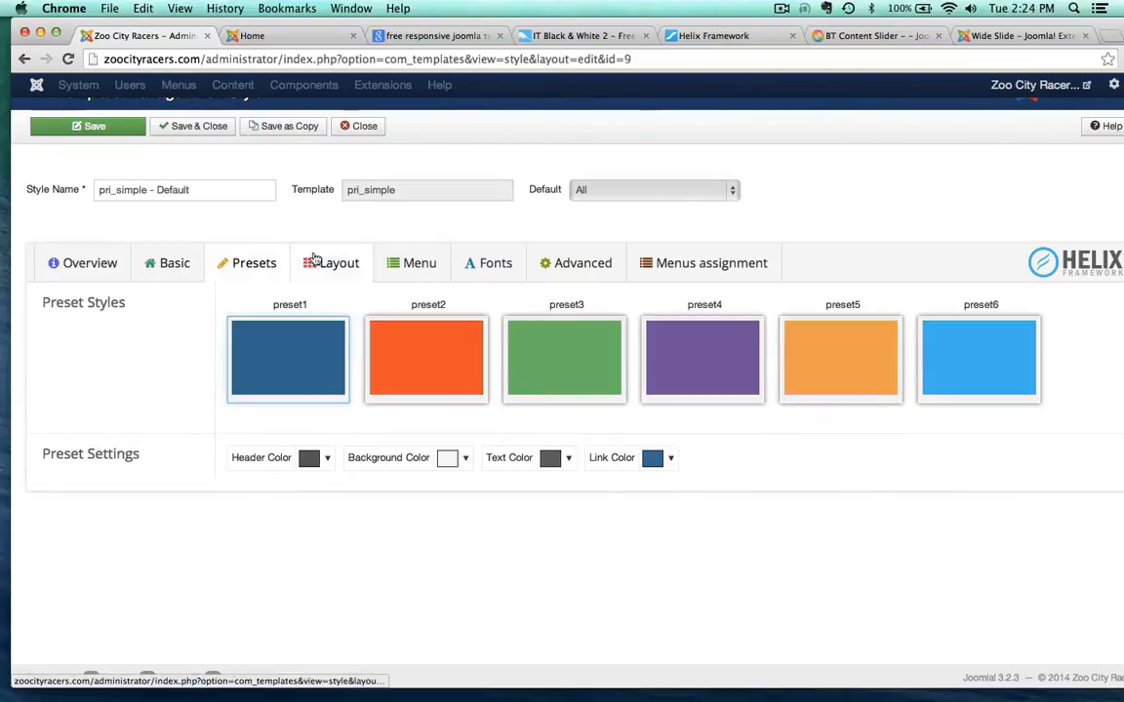
click(852, 378)
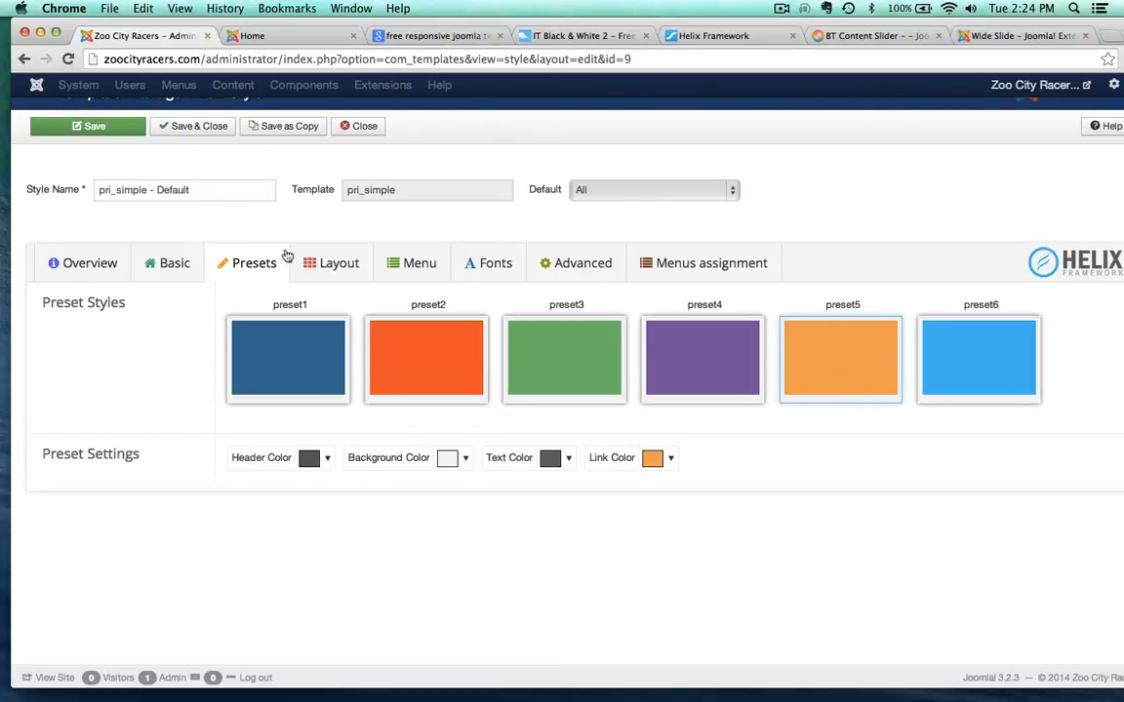
click(278, 41)
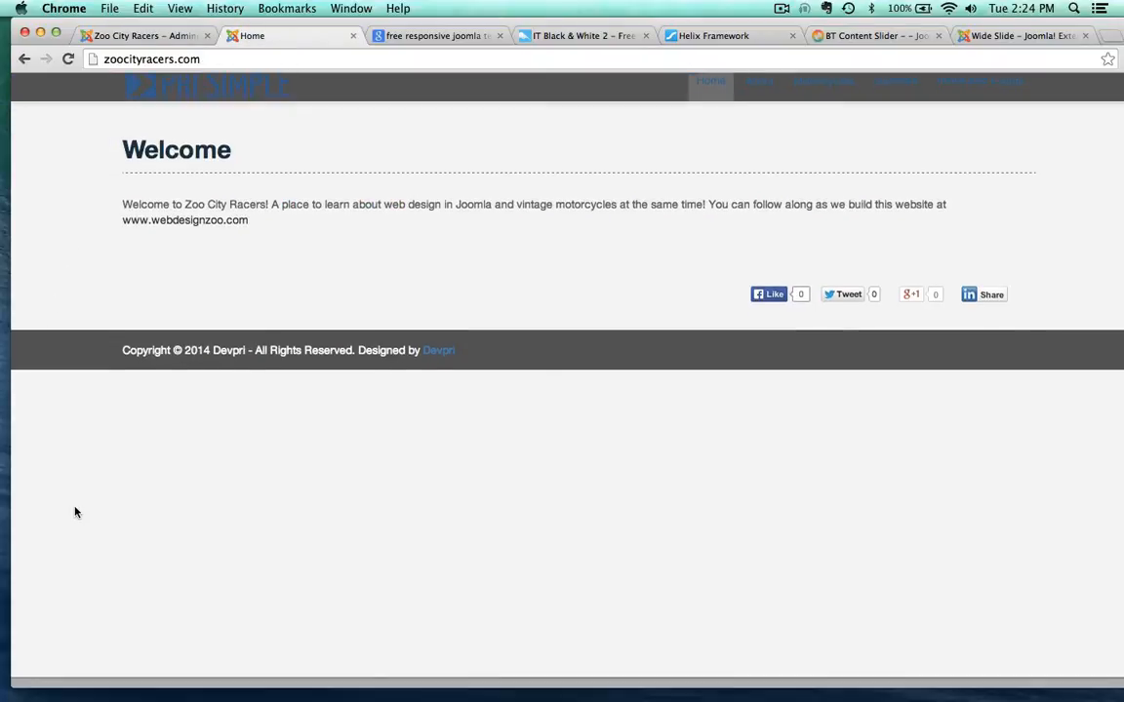
click(132, 36)
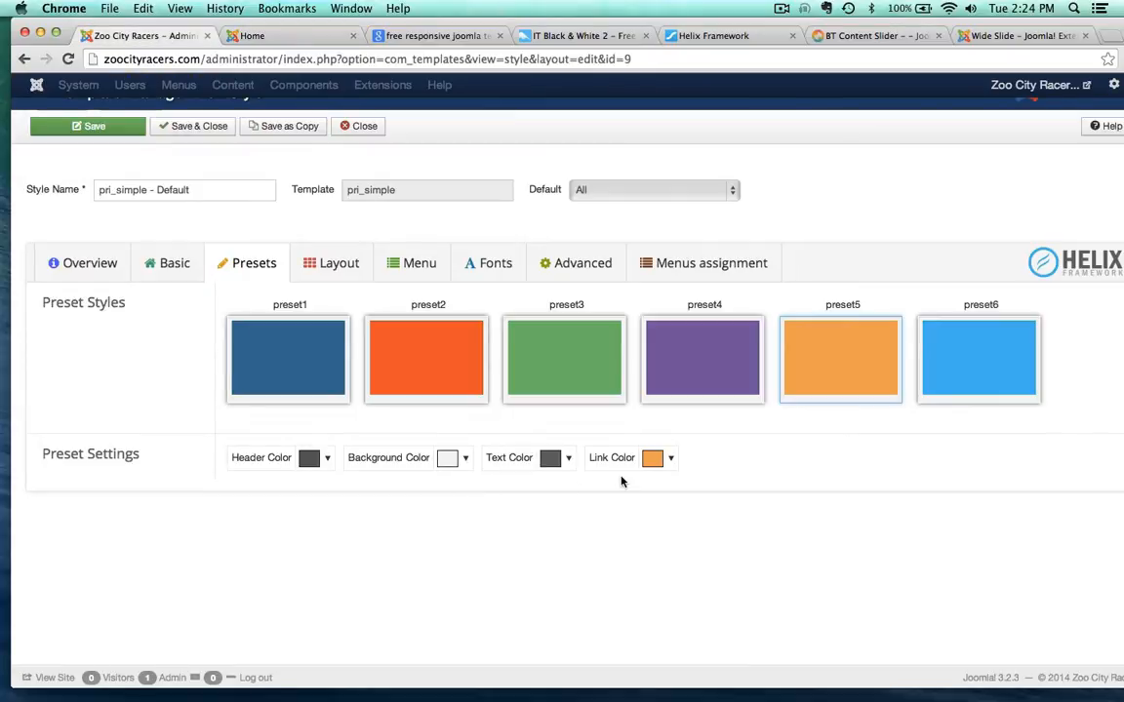
- Examine the rows and module positions in the template's layout settings
click(334, 260)
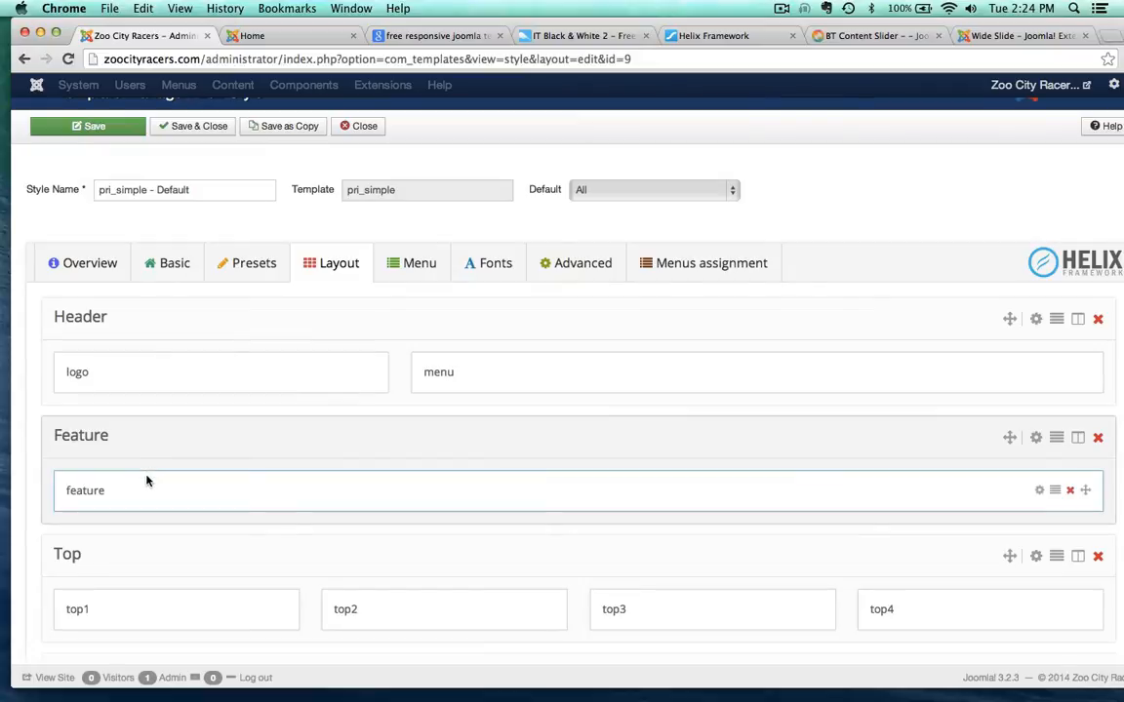
scroll(145, 477, down, 3)
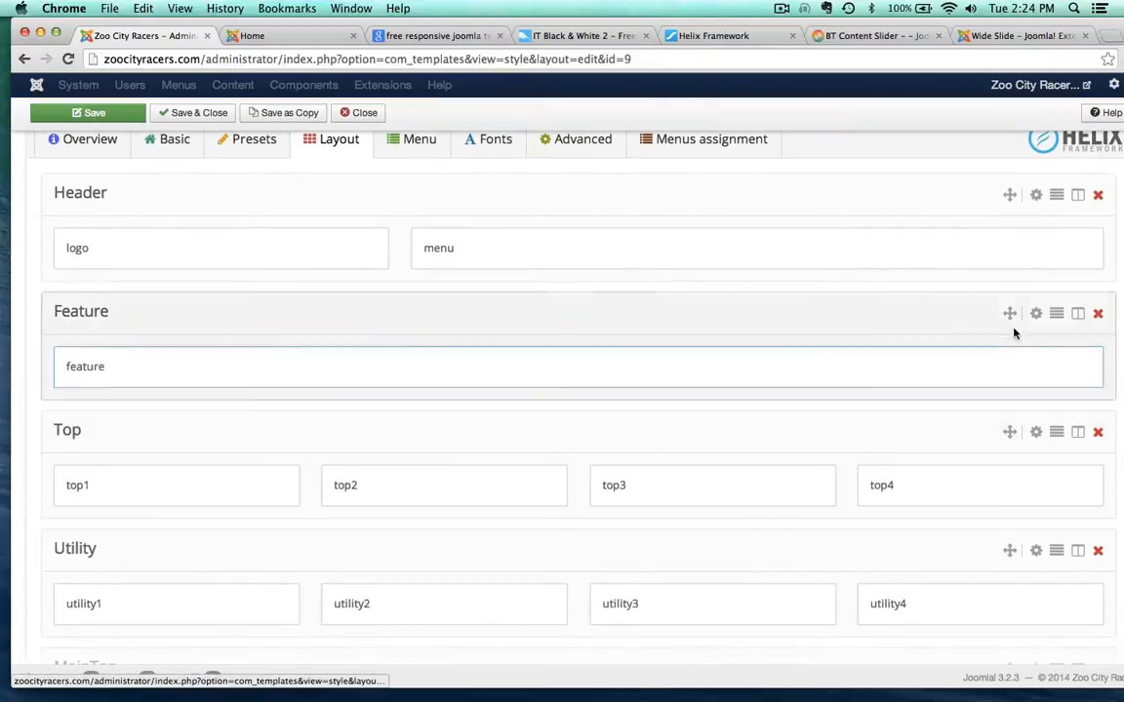
scroll(360, 407, up, 3)
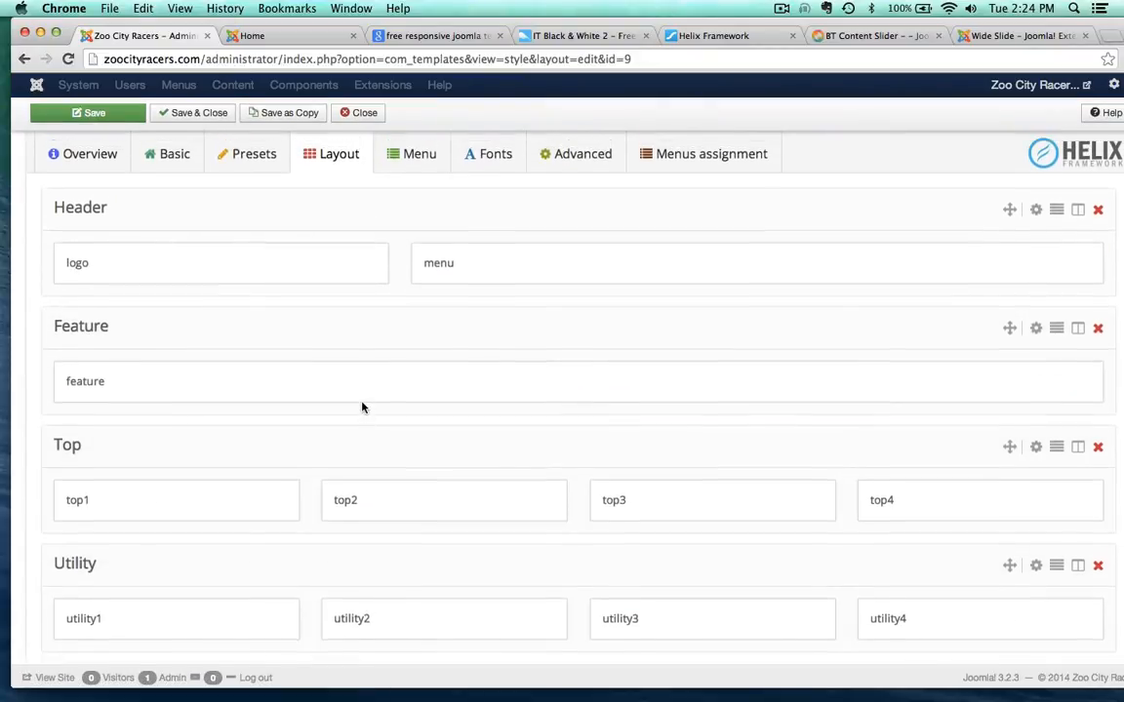
- Review the layout rows from Feature through Main Body down to Copyright and the module positions each one offers
scroll(361, 407, down, 2)
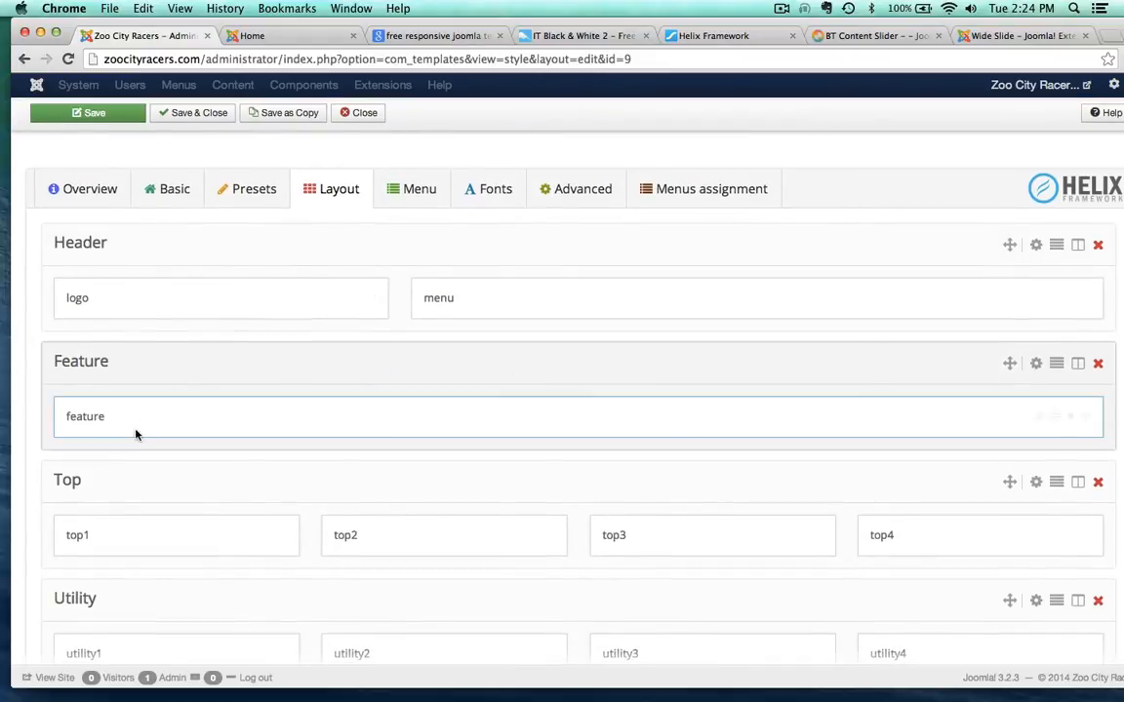
scroll(135, 437, down, 5)
scroll(136, 441, down, 4)
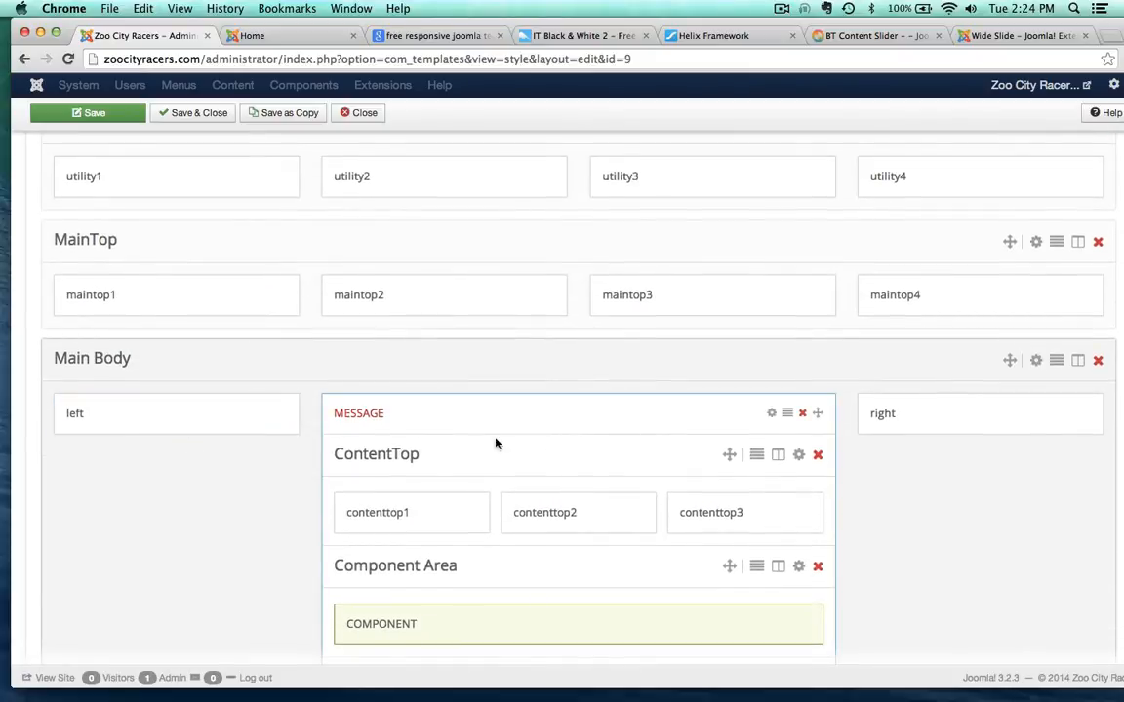
scroll(193, 504, down, 5)
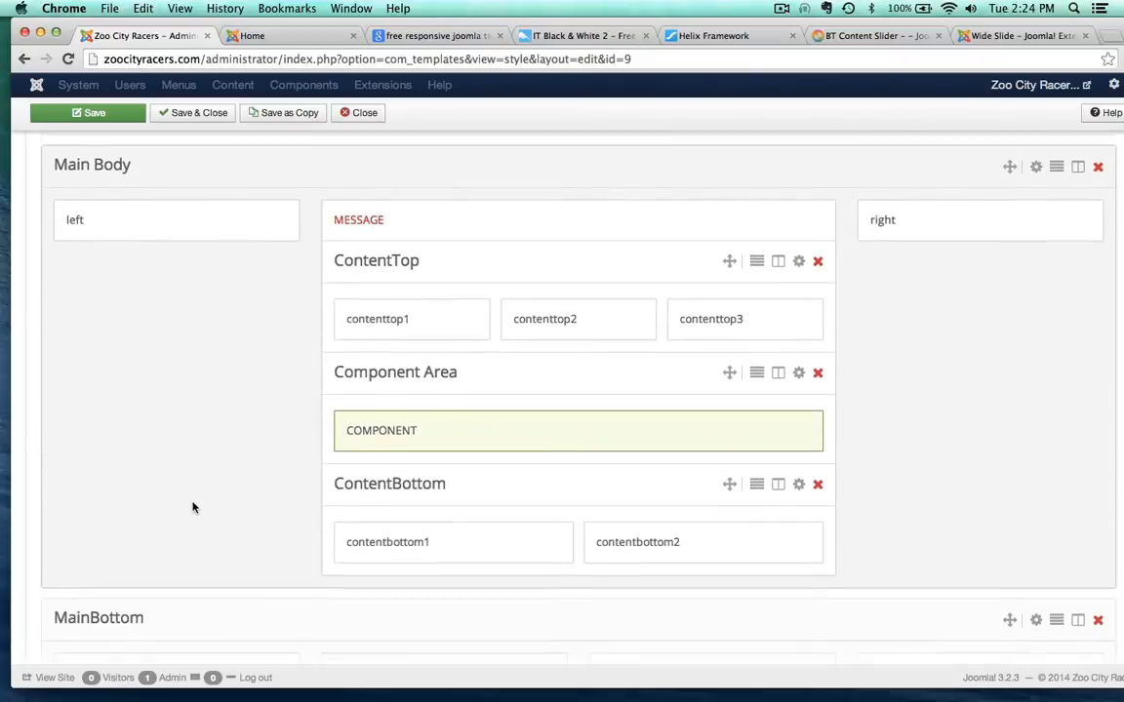
scroll(193, 508, down, 12)
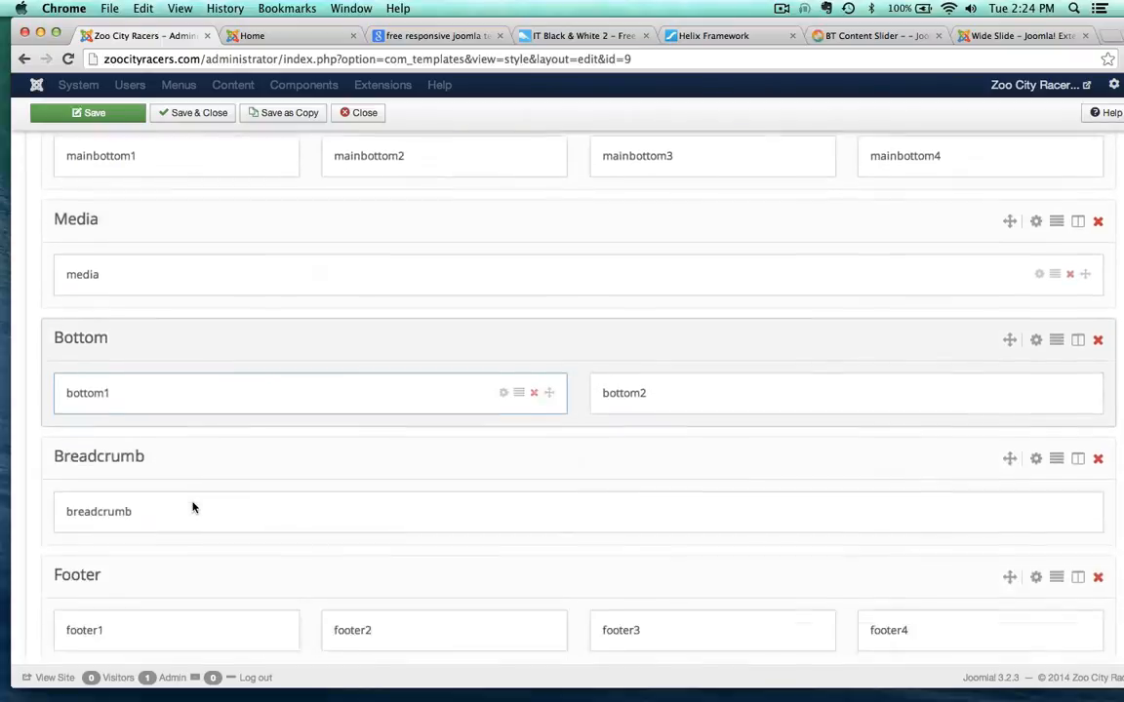
scroll(193, 507, down, 1)
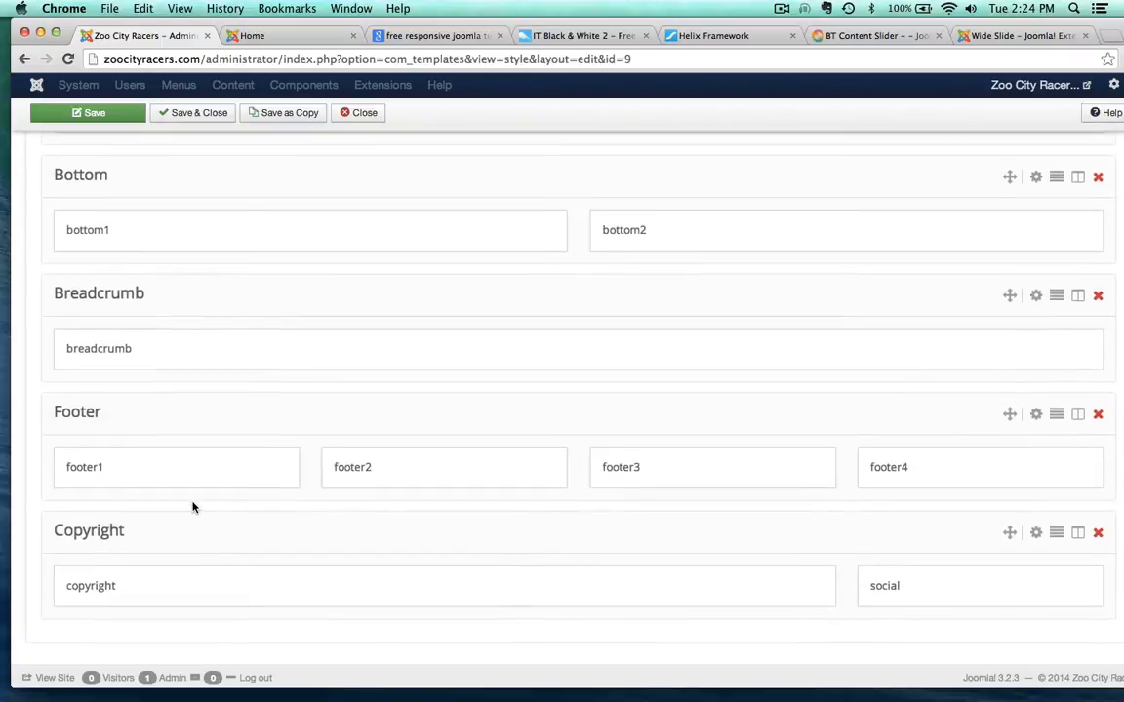
scroll(194, 506, up, 20)
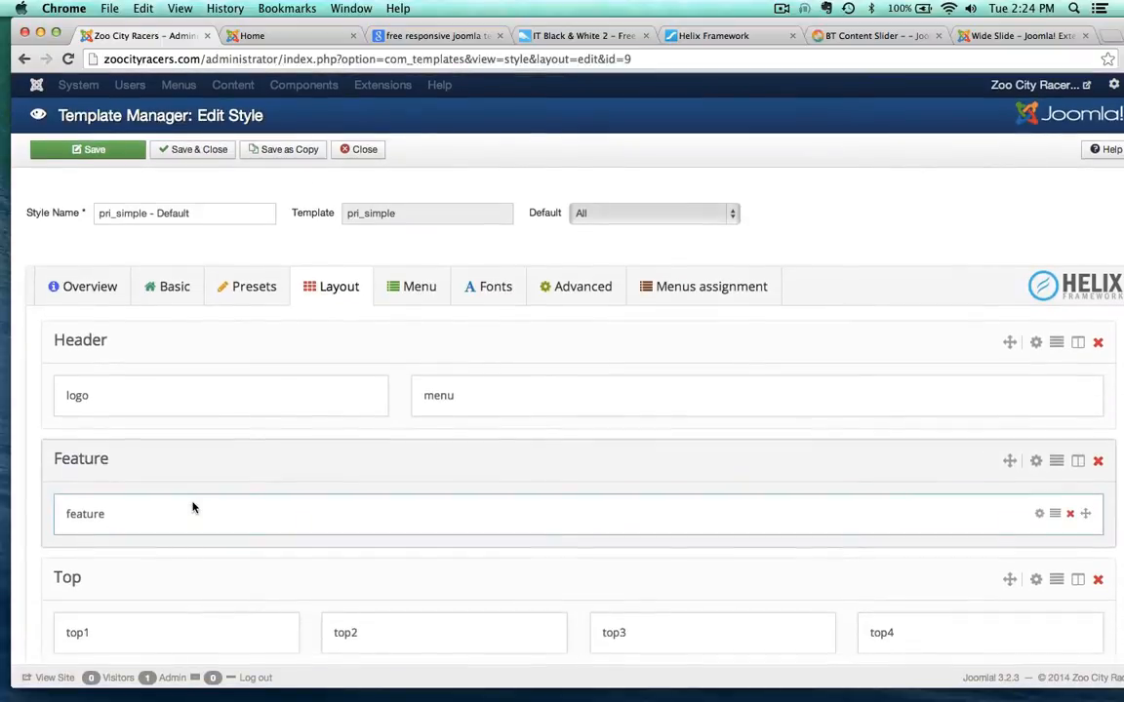
- Look through the template's menu, font, advanced and menu assignment settings, and the template overview
click(419, 293)
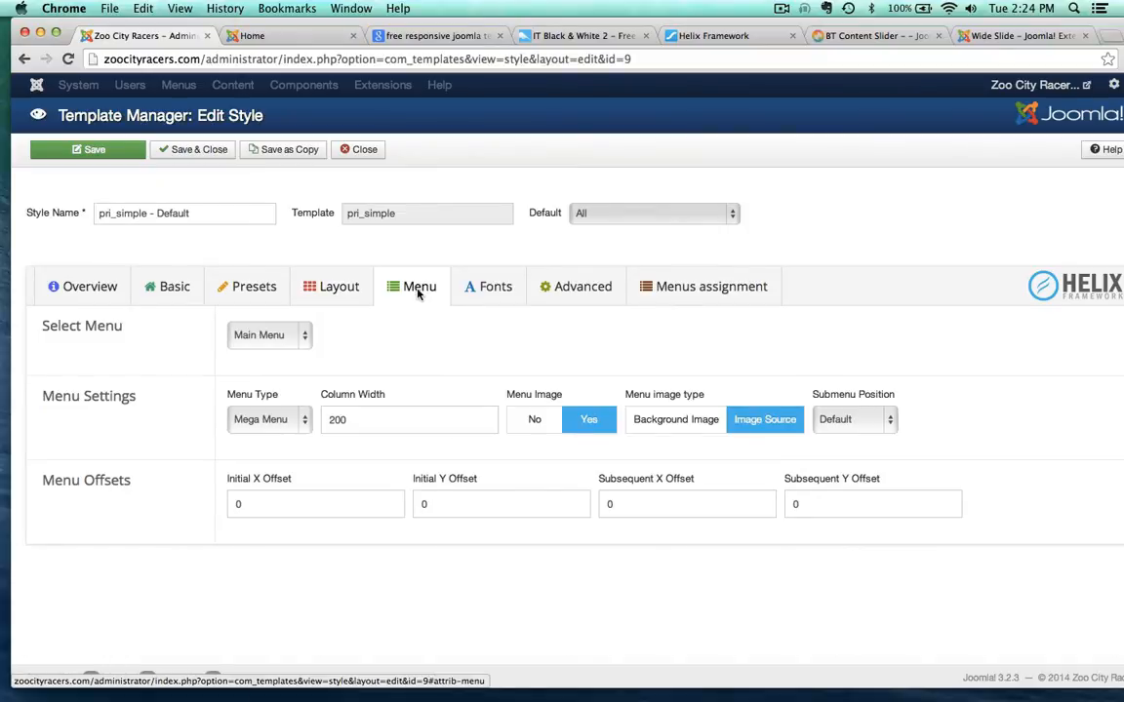
click(482, 286)
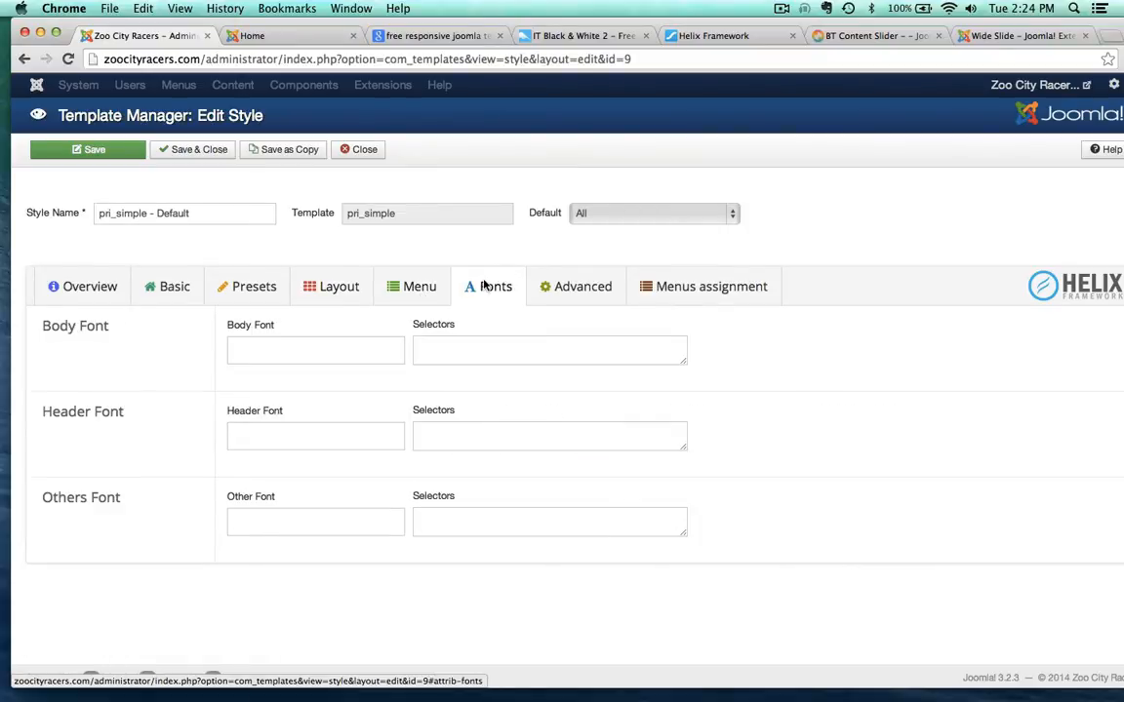
click(585, 287)
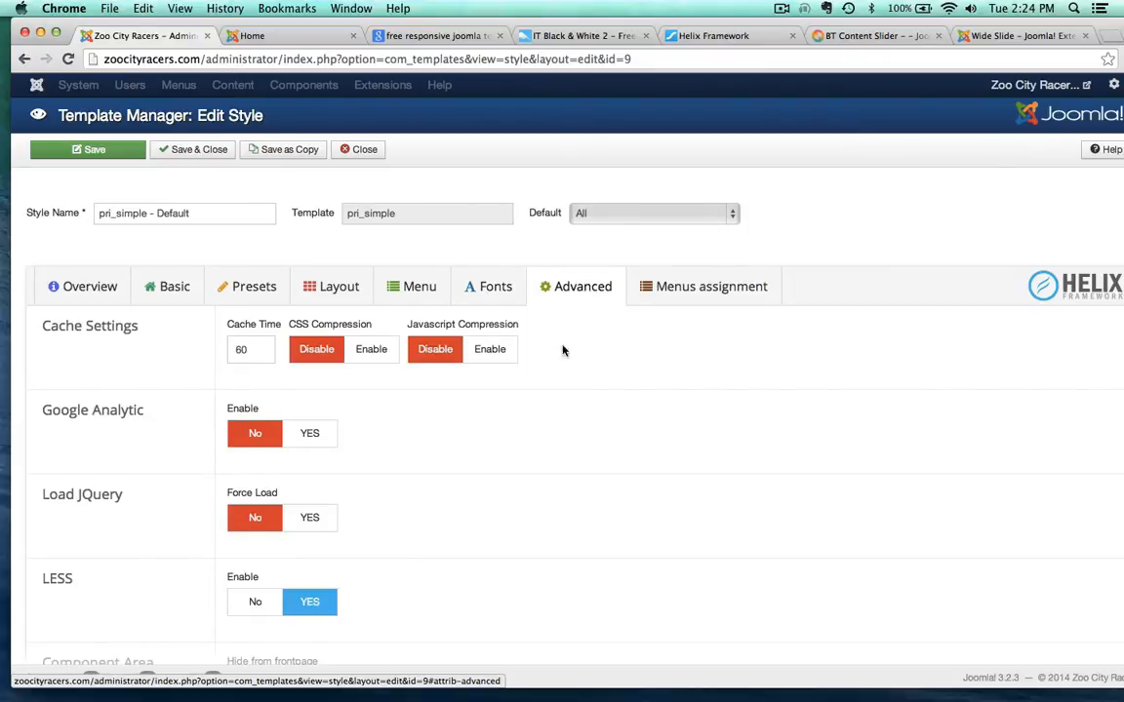
click(704, 282)
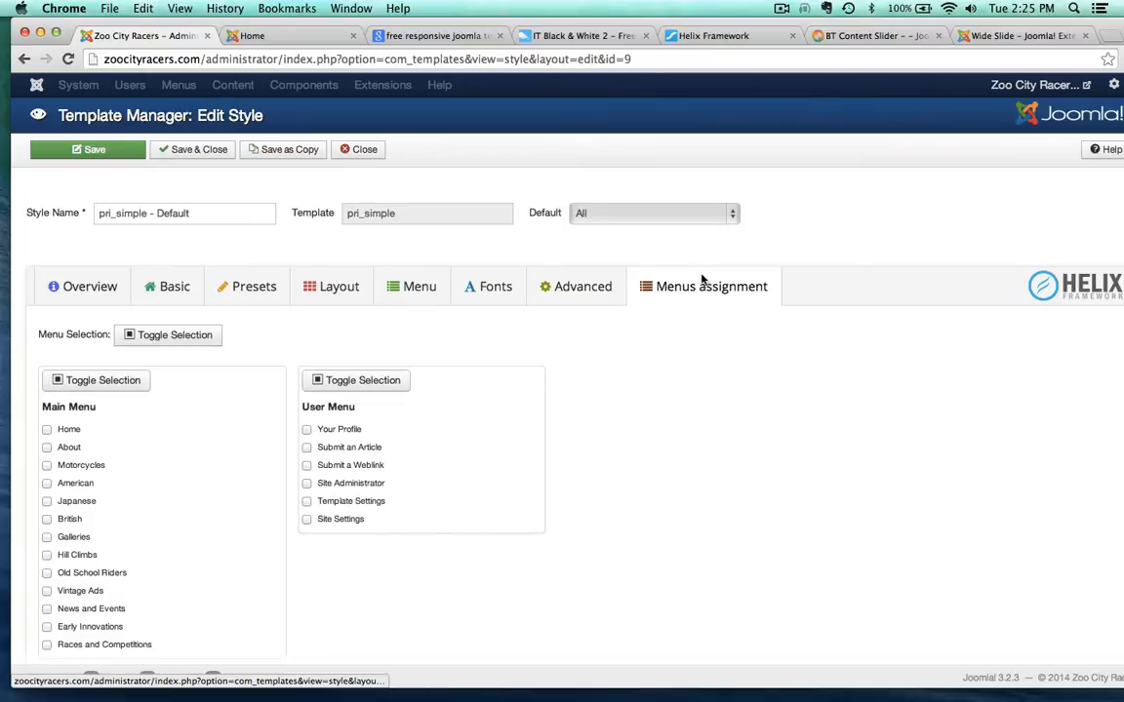
click(68, 290)
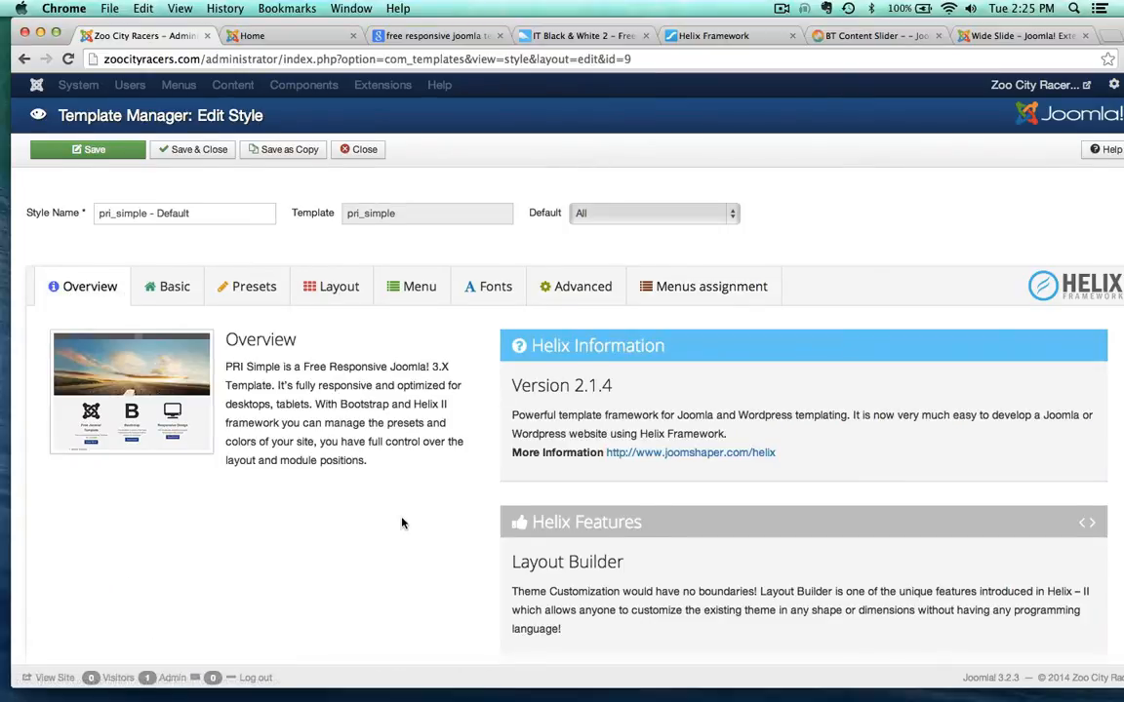
scroll(401, 522, down, 2)
scroll(400, 524, up, 1)
- Save the pri_simple template style and reload the site's home page to check its drop-down menus
click(88, 150)
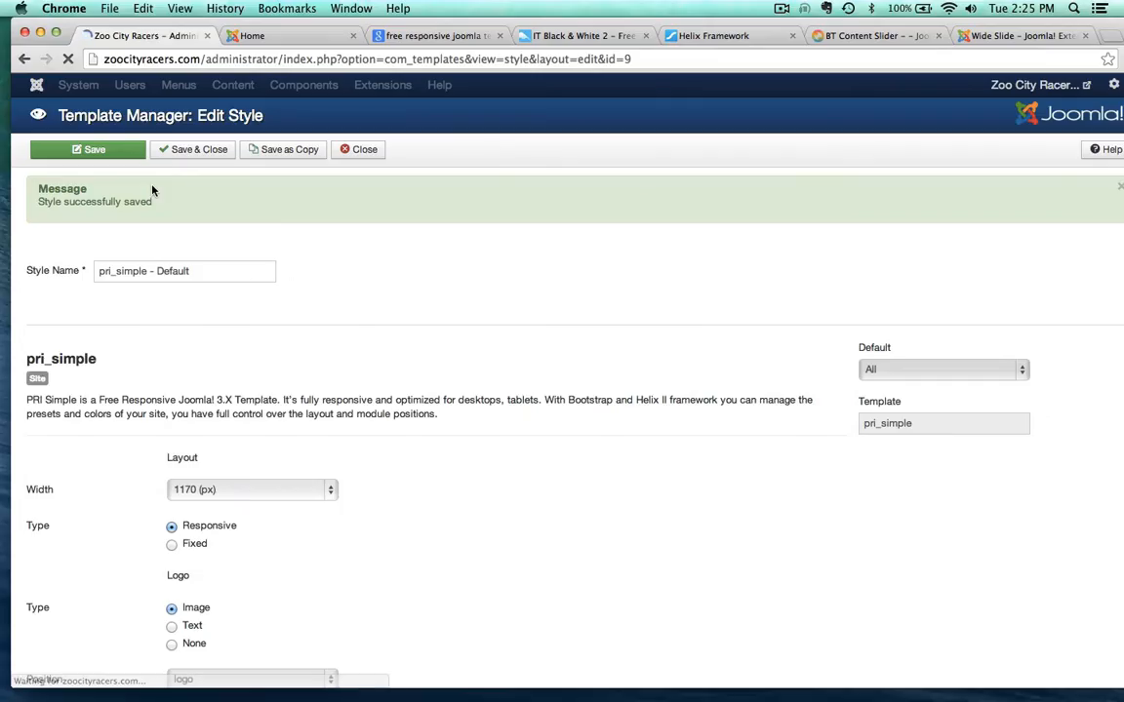
key(super+2)
click(69, 61)
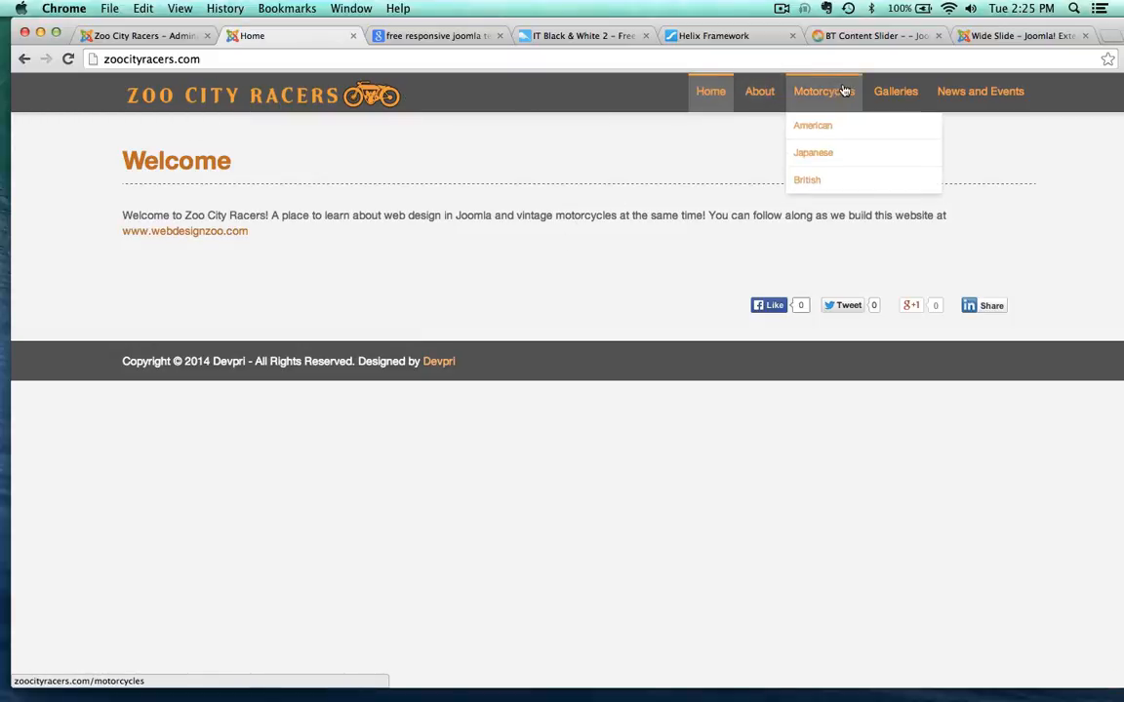
mouse_move(907, 83)
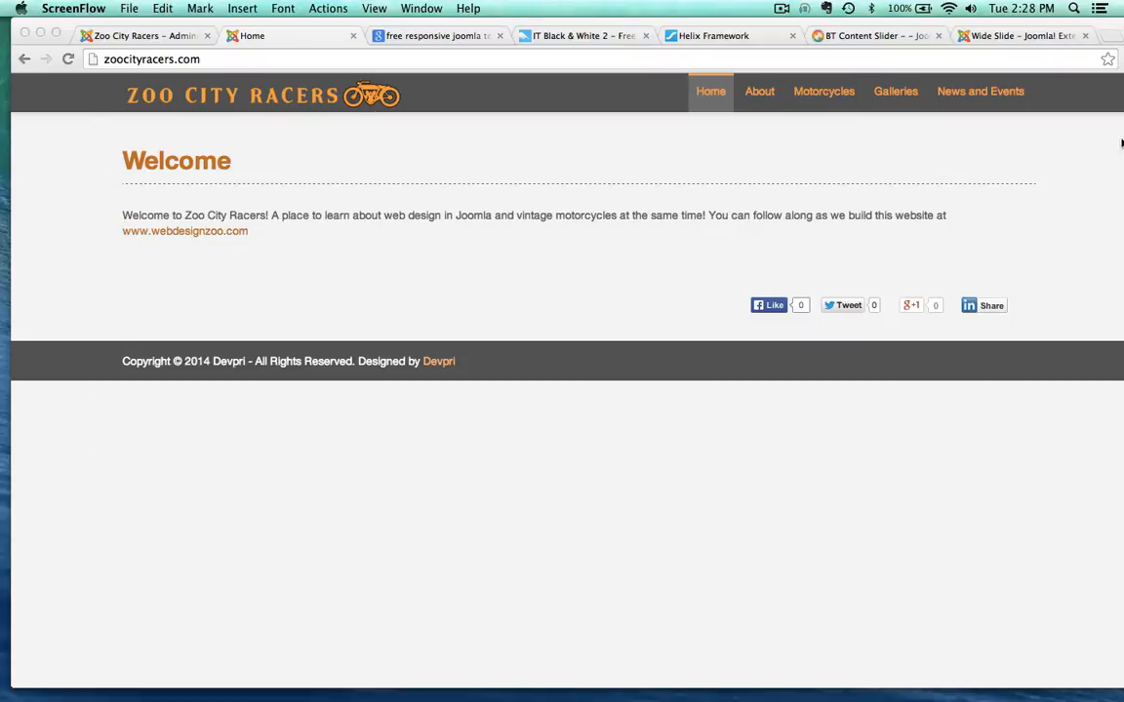
- Close the template style and open the site's module list in the Module Manager, comparing it with the home page
click(166, 35)
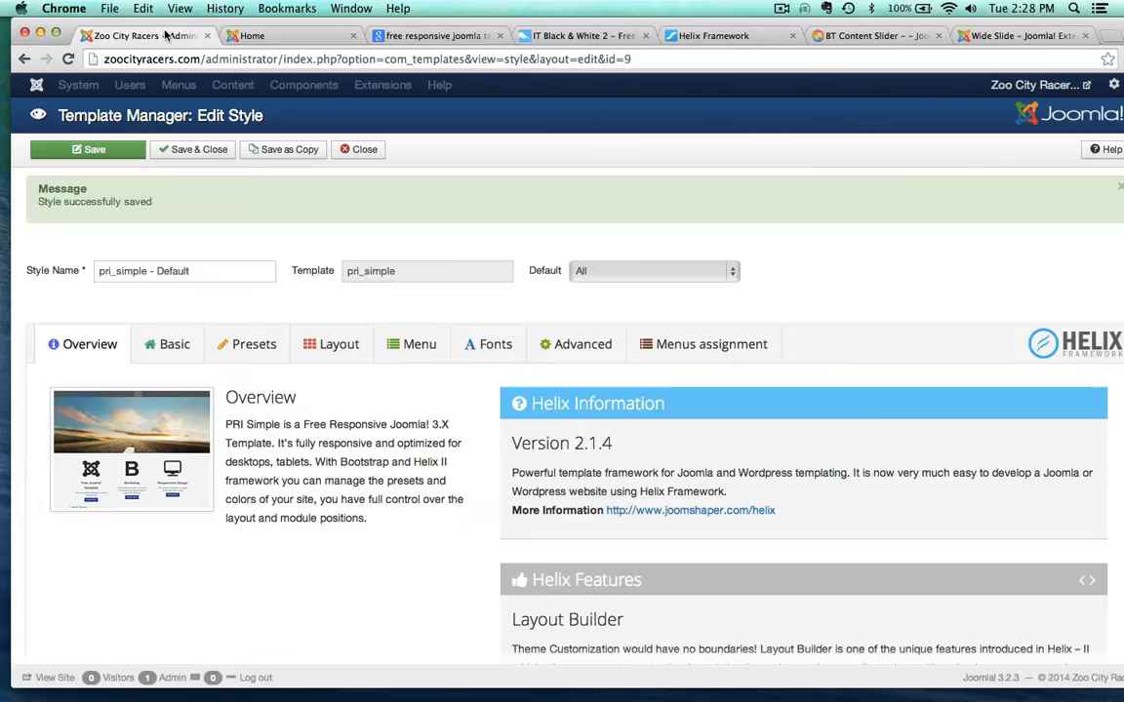
click(363, 149)
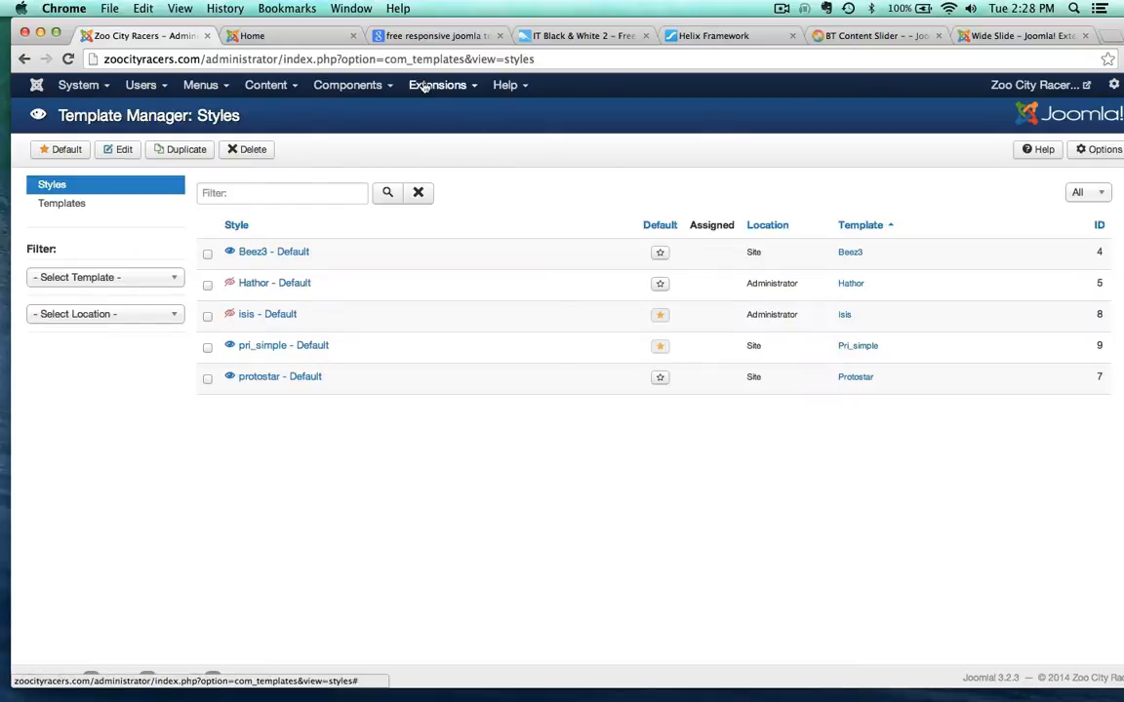
click(425, 85)
click(429, 146)
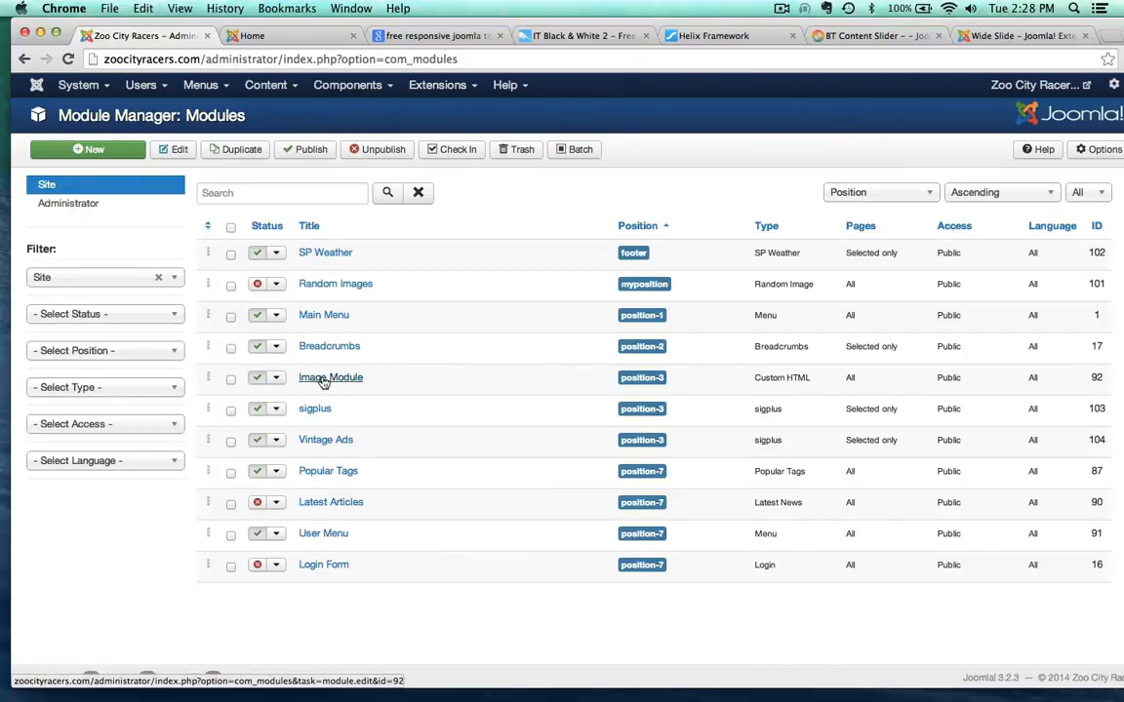
click(282, 36)
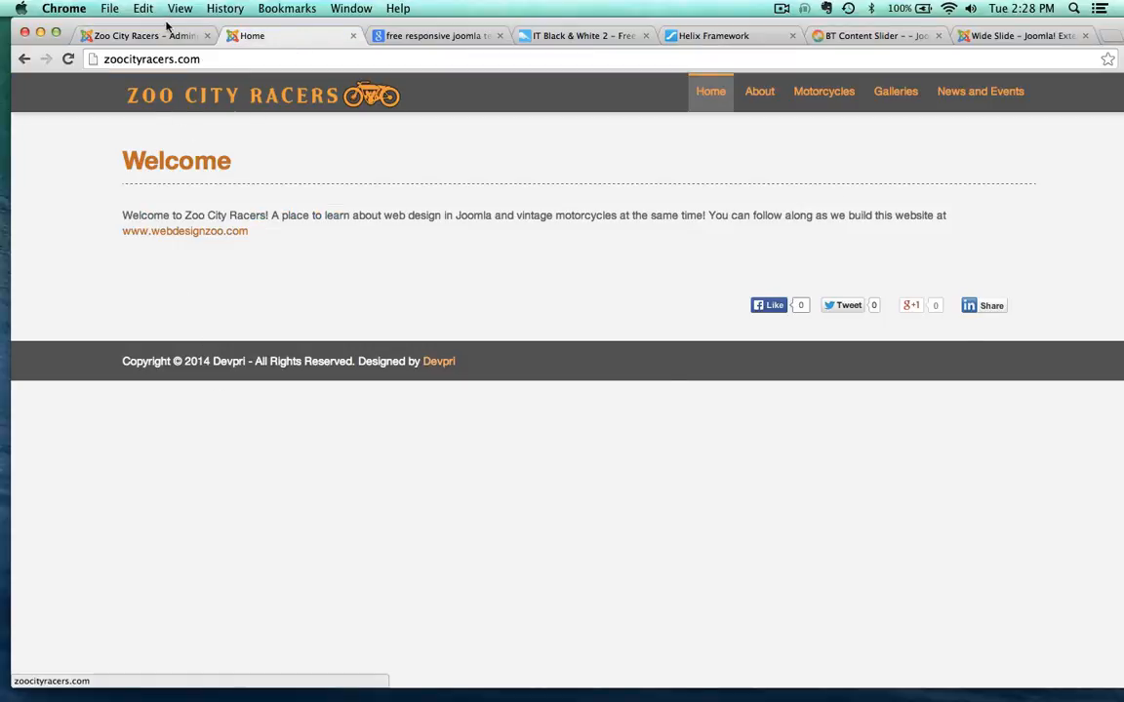
click(147, 35)
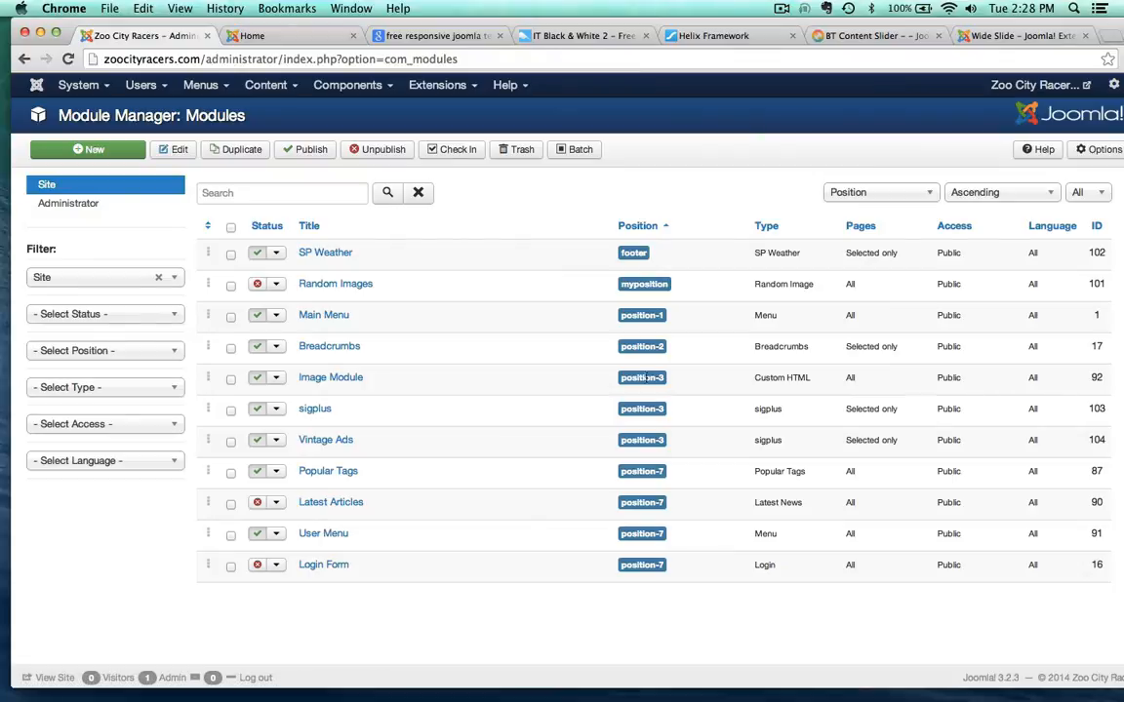
- Assign Image Module to the pri_simple template's Feature [feature] position, then save and close the module
click(326, 377)
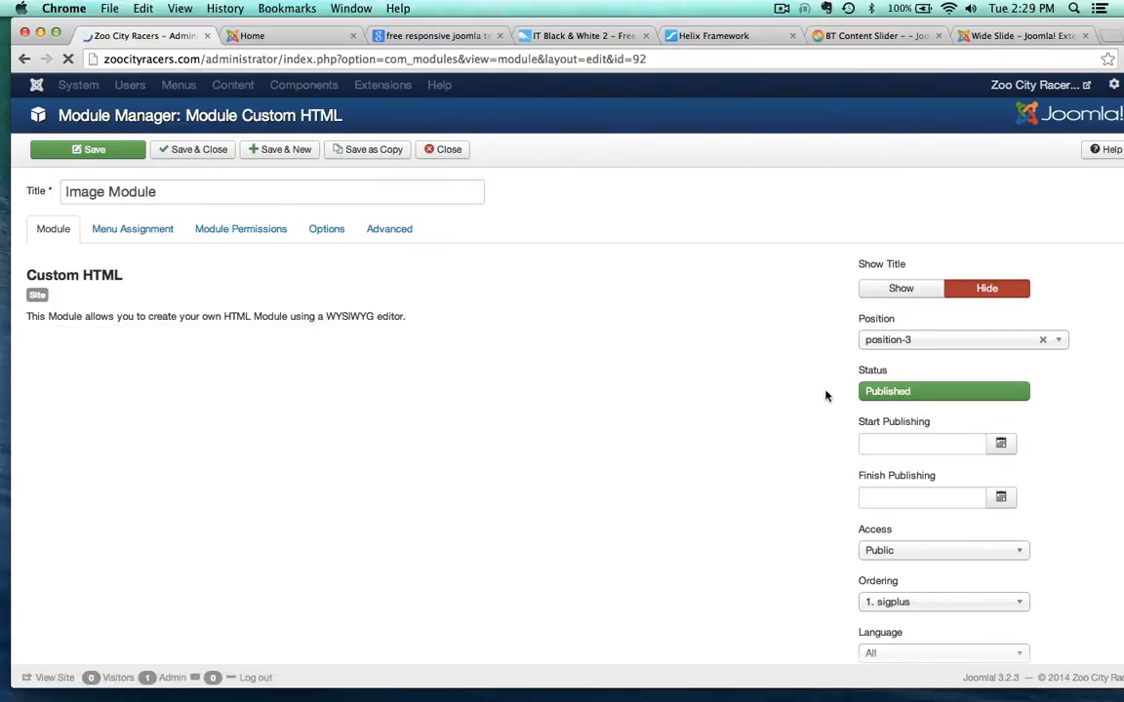
click(880, 340)
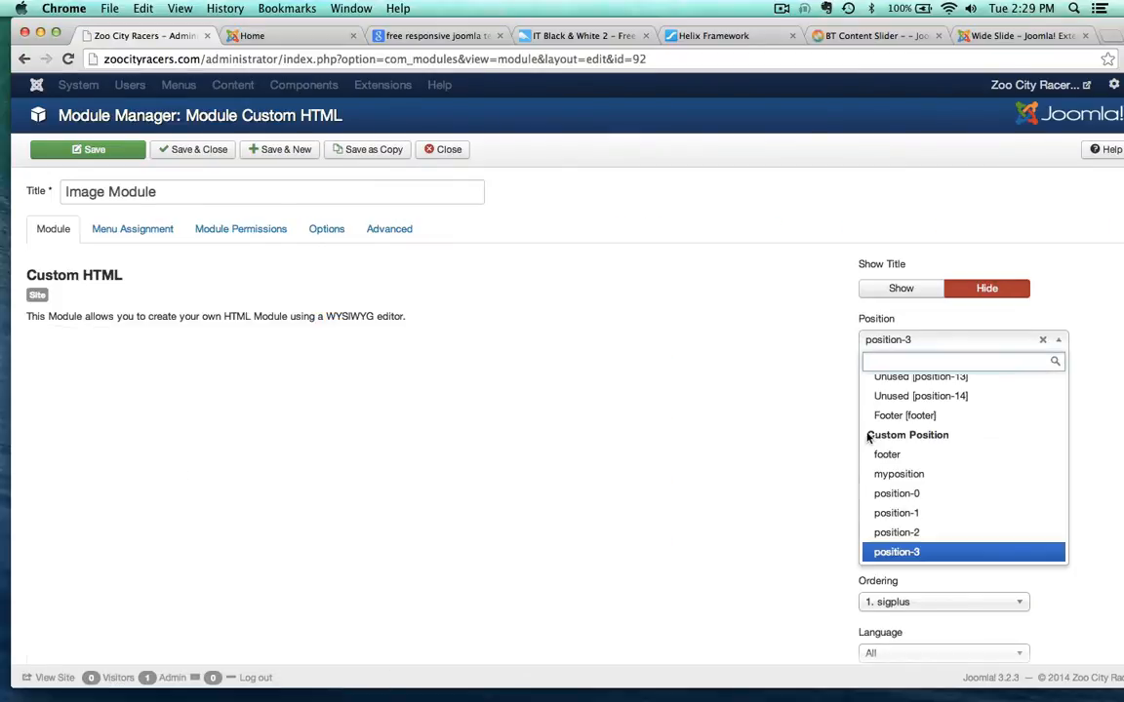
scroll(904, 487, up, 3)
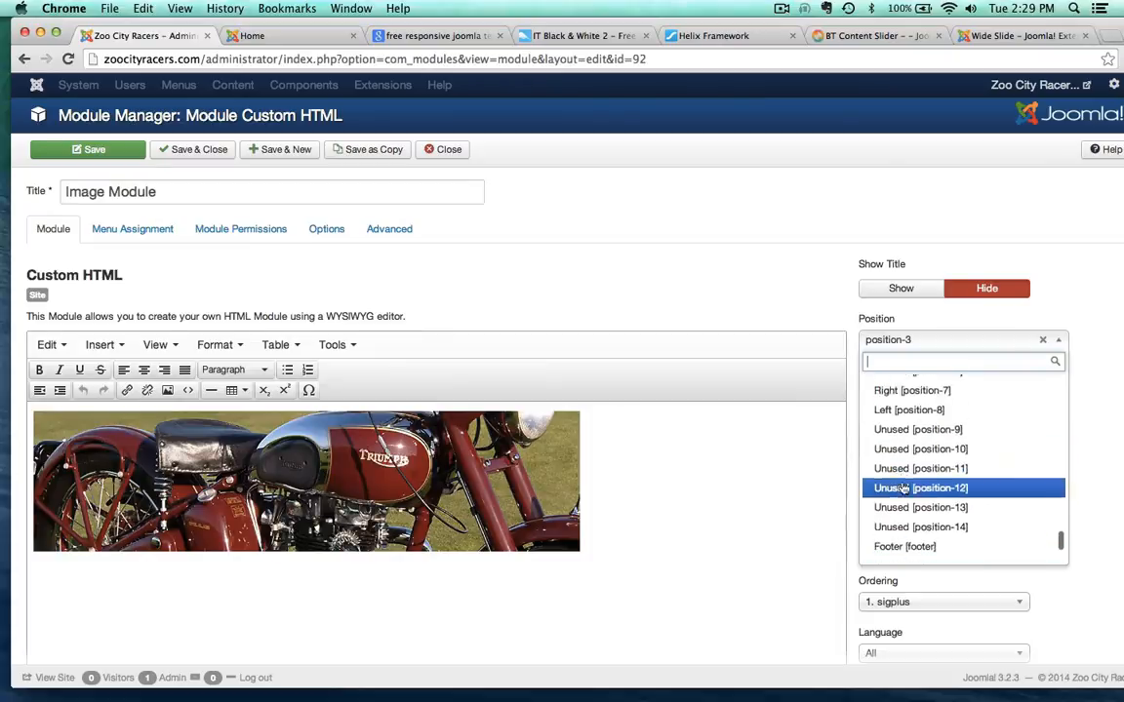
scroll(904, 488, up, 10)
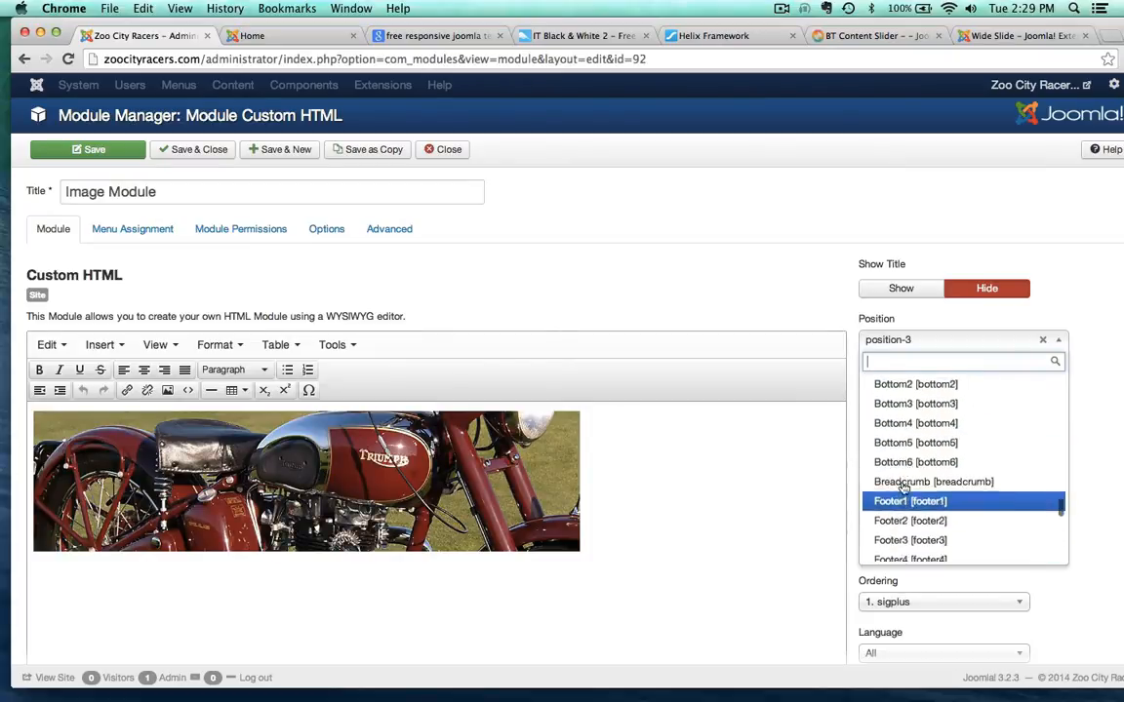
scroll(905, 487, up, 15)
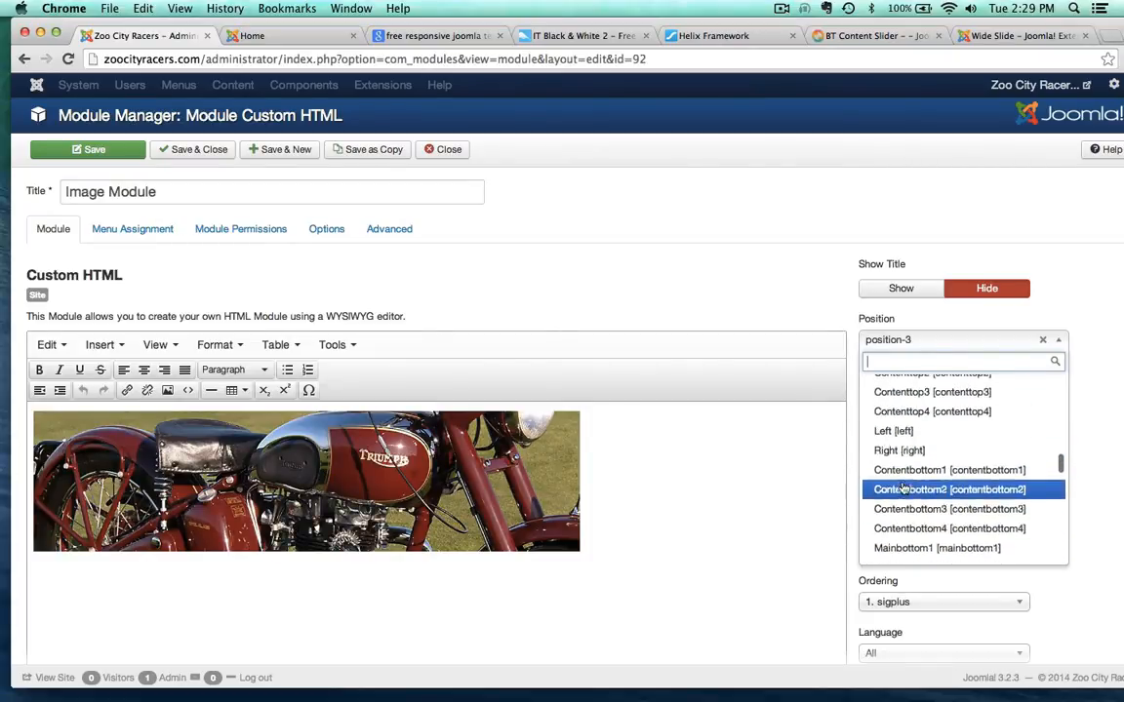
scroll(904, 488, up, 15)
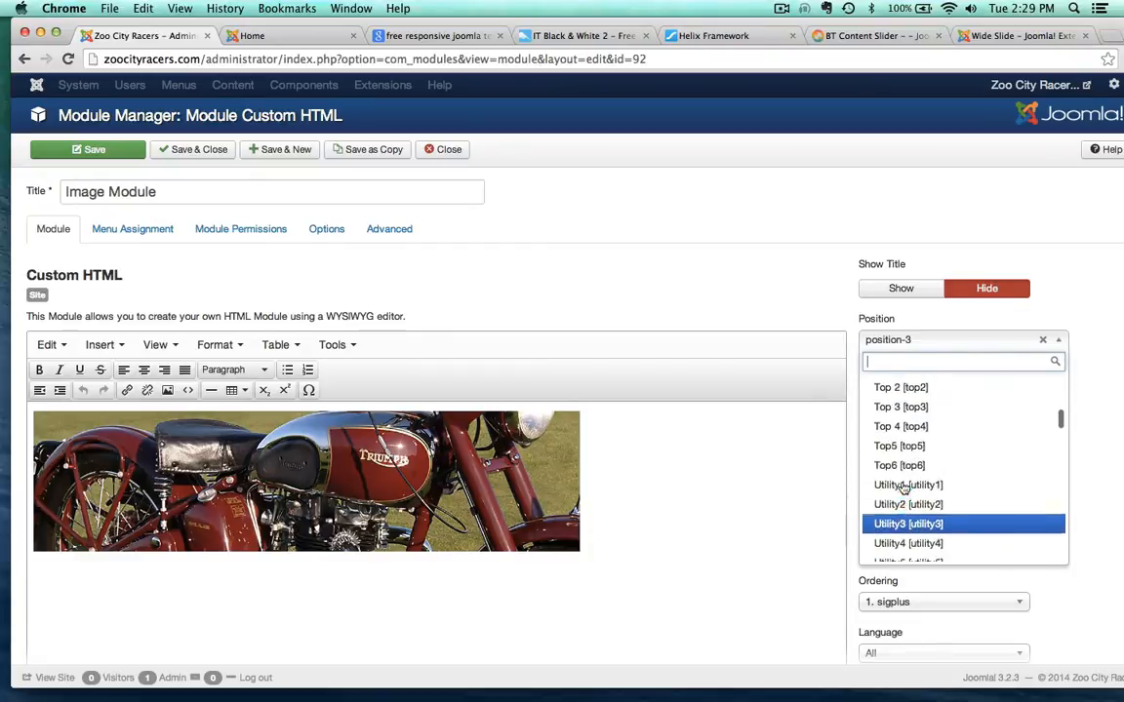
scroll(904, 493, up, 10)
scroll(908, 512, down, 2)
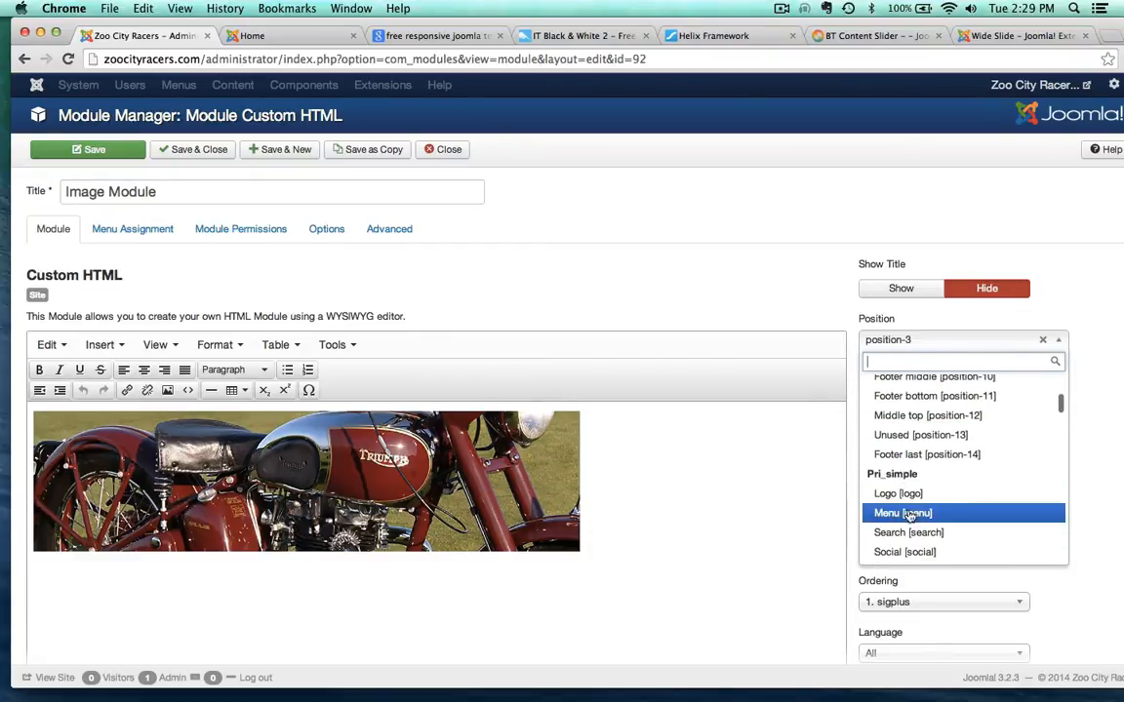
scroll(908, 515, down, 4)
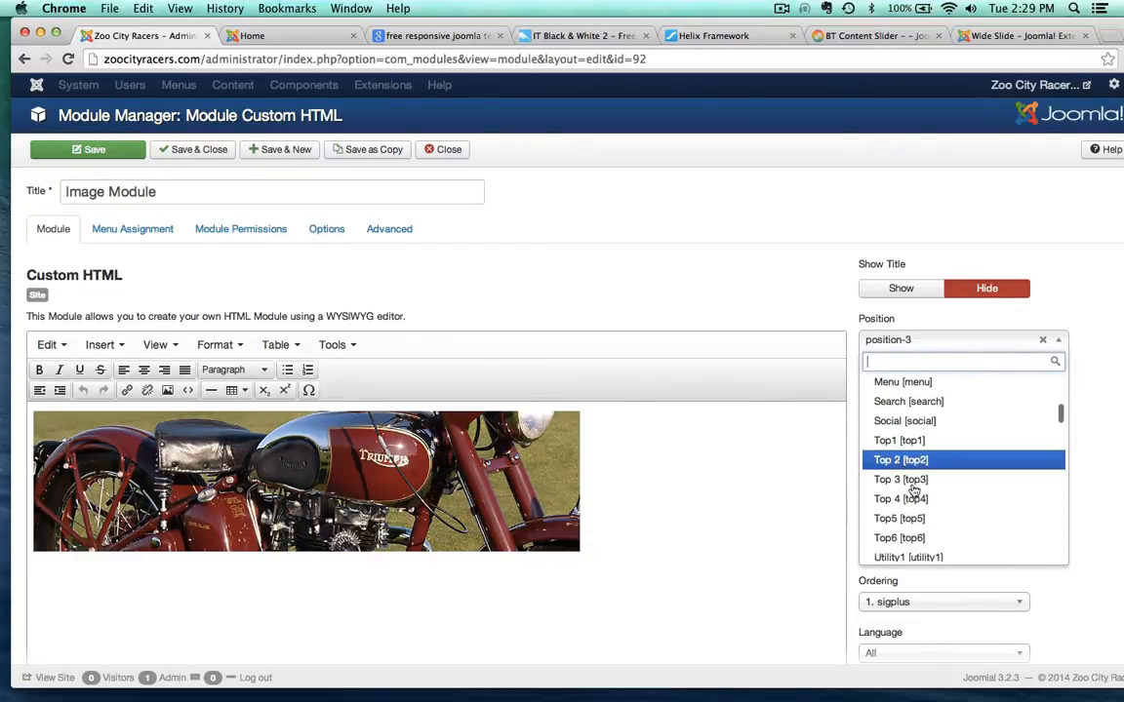
scroll(974, 460, down, 7)
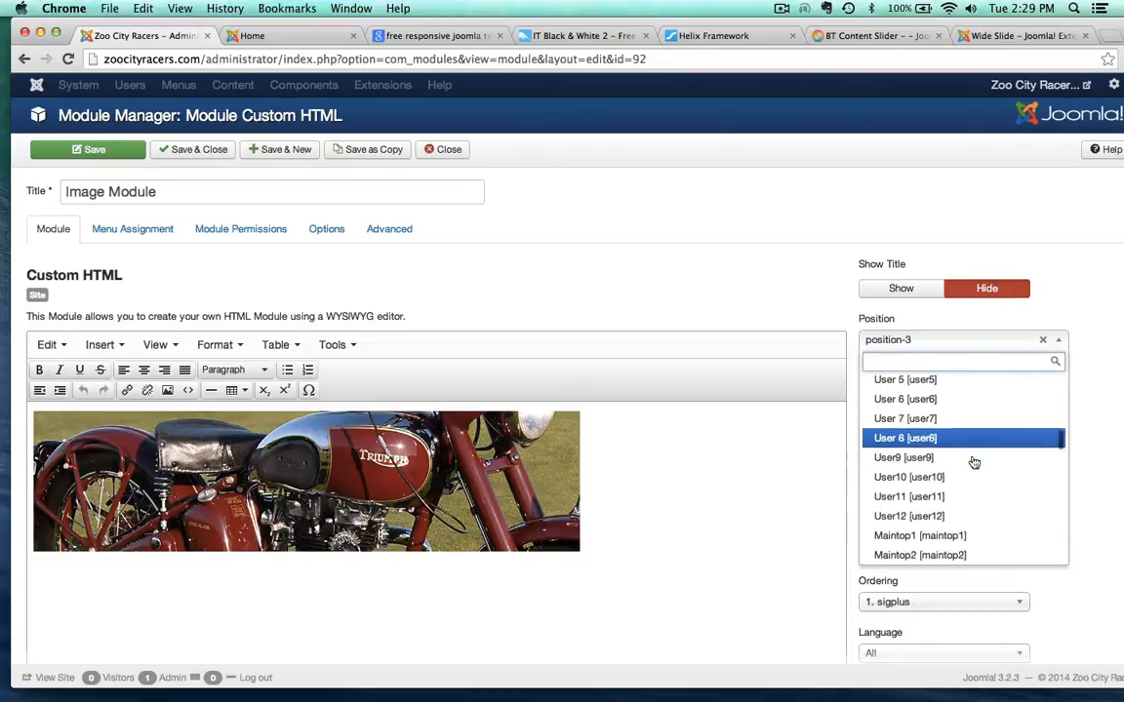
scroll(974, 462, down, 3)
scroll(973, 462, down, 12)
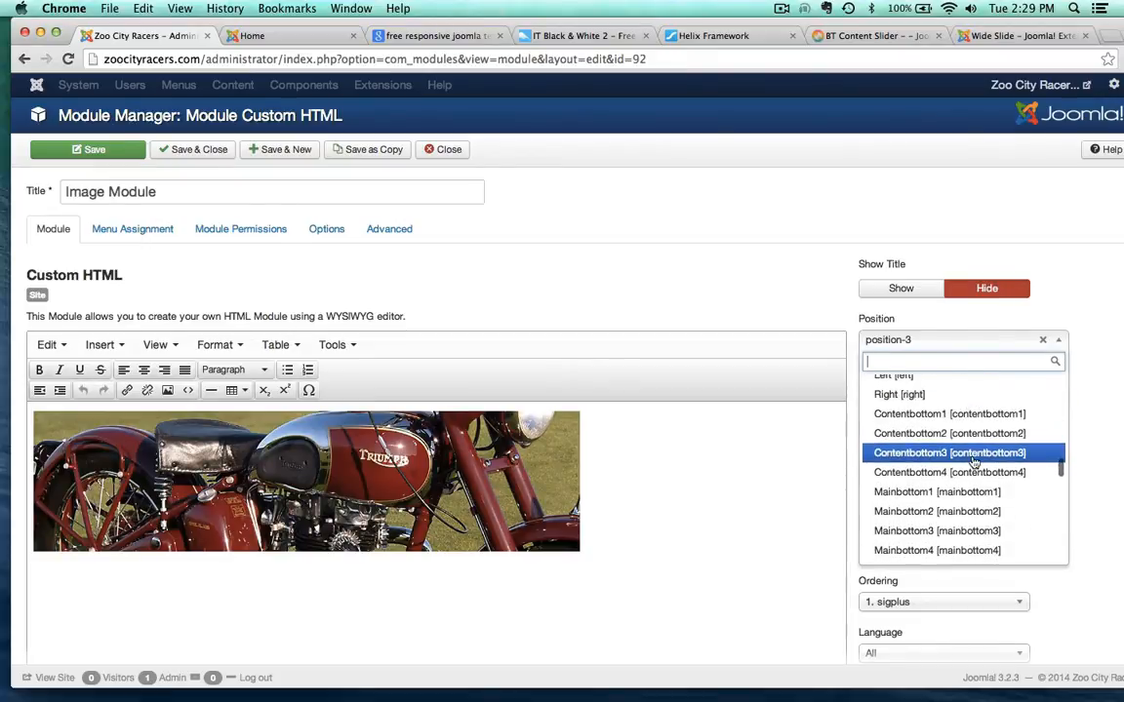
scroll(974, 462, down, 1)
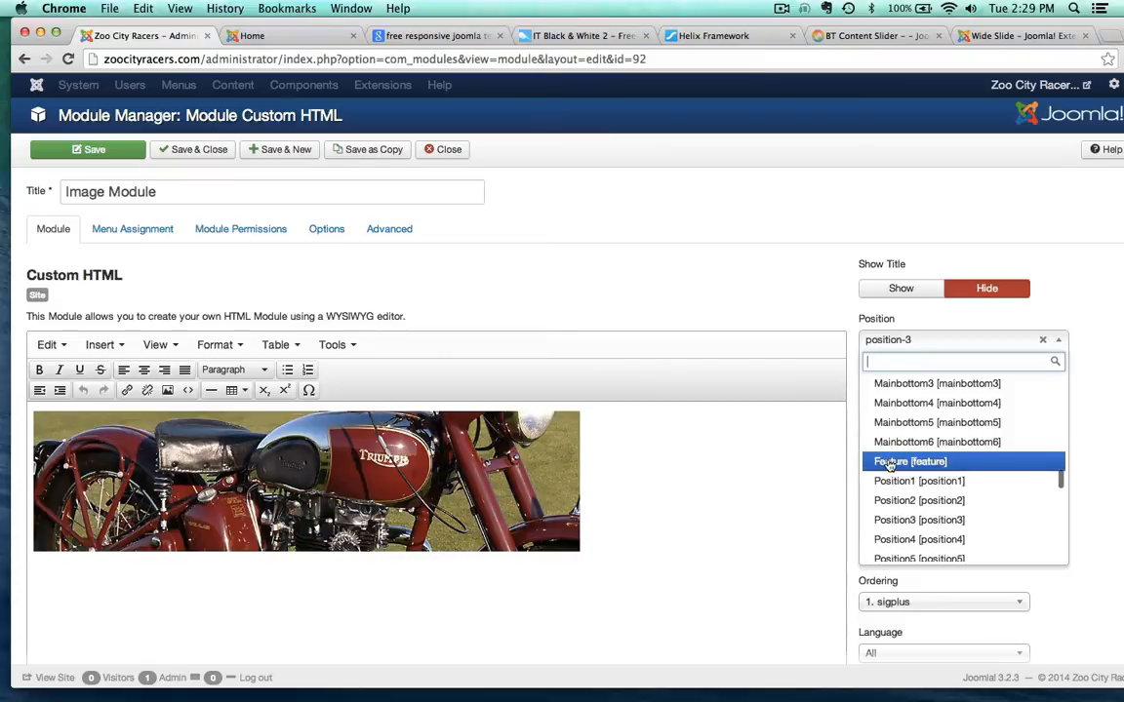
click(890, 465)
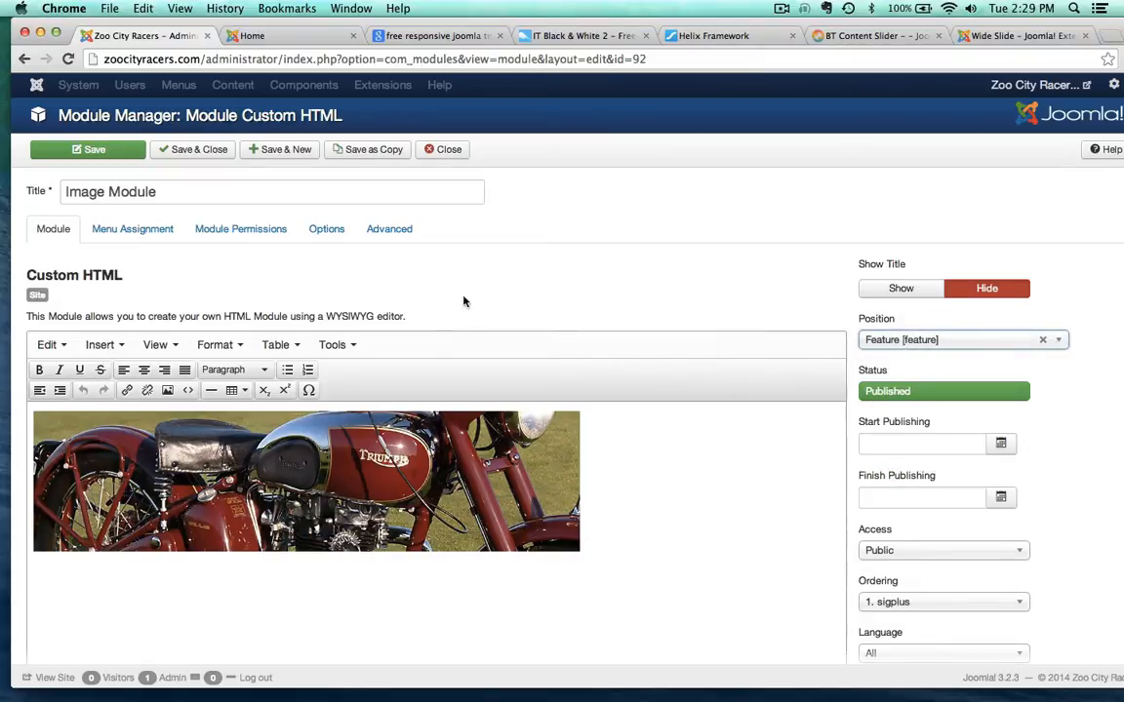
click(200, 151)
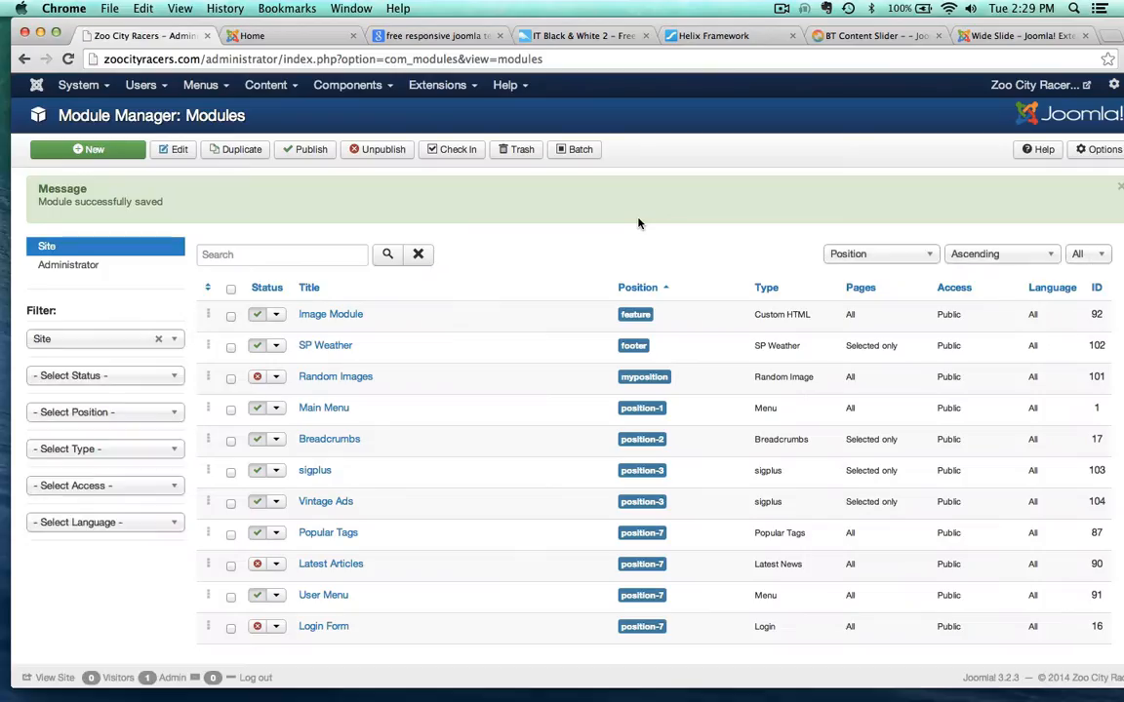
- Reload the site's home page to check the placement of Image Module, and return to the module list
click(273, 36)
click(65, 58)
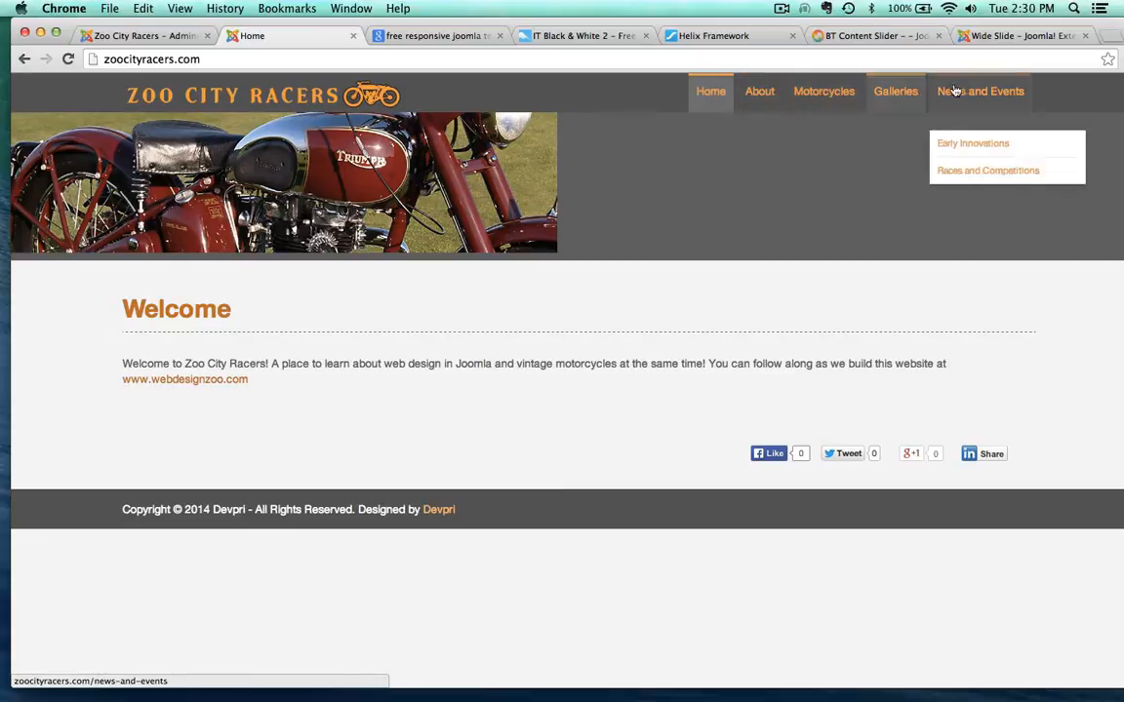
click(156, 35)
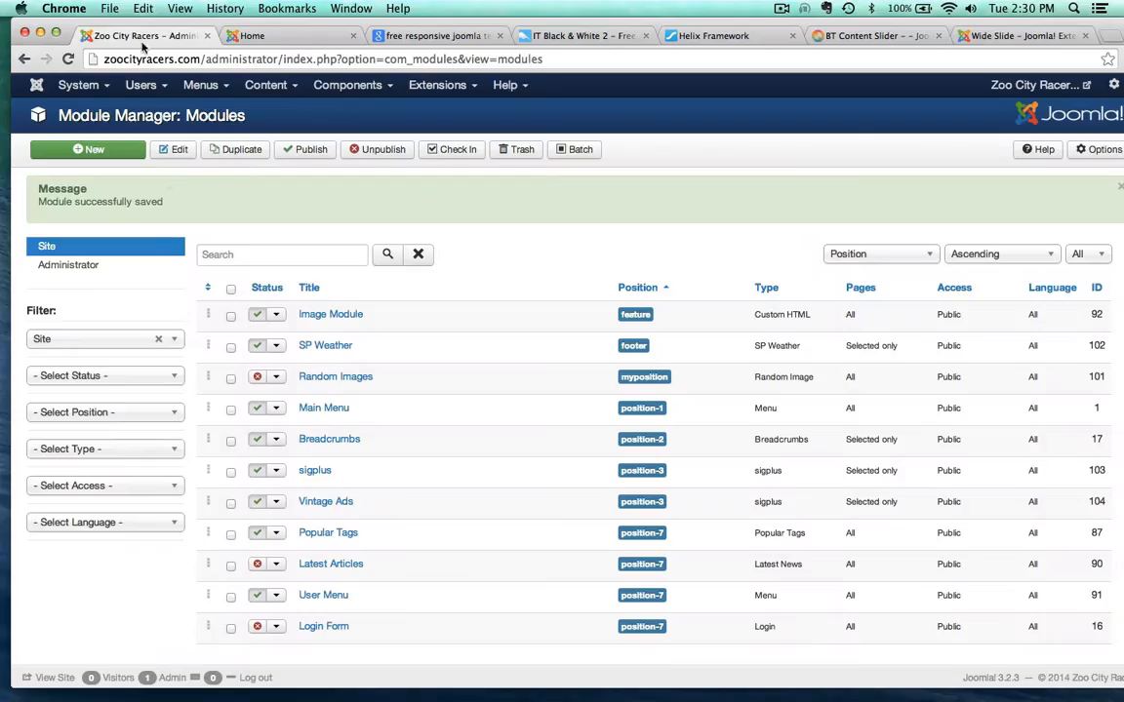
scroll(387, 490, down, 1)
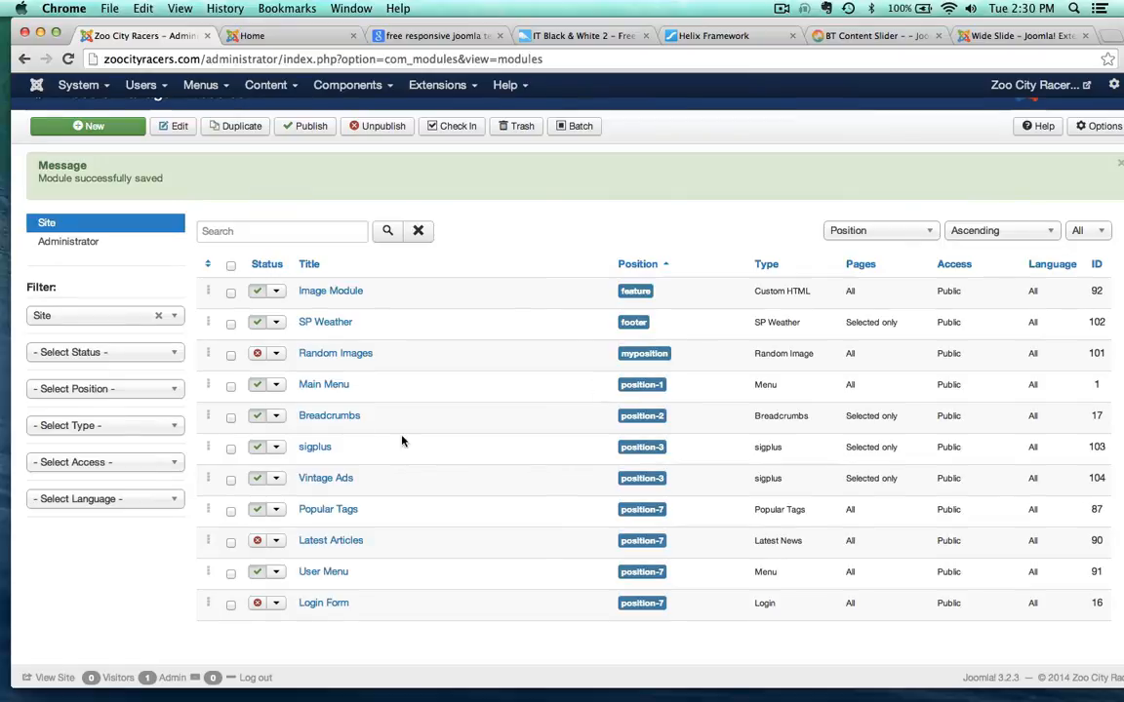
- Unpublish the Main Menu module, reload the site's home page to check its menu, and return to the module list
click(257, 387)
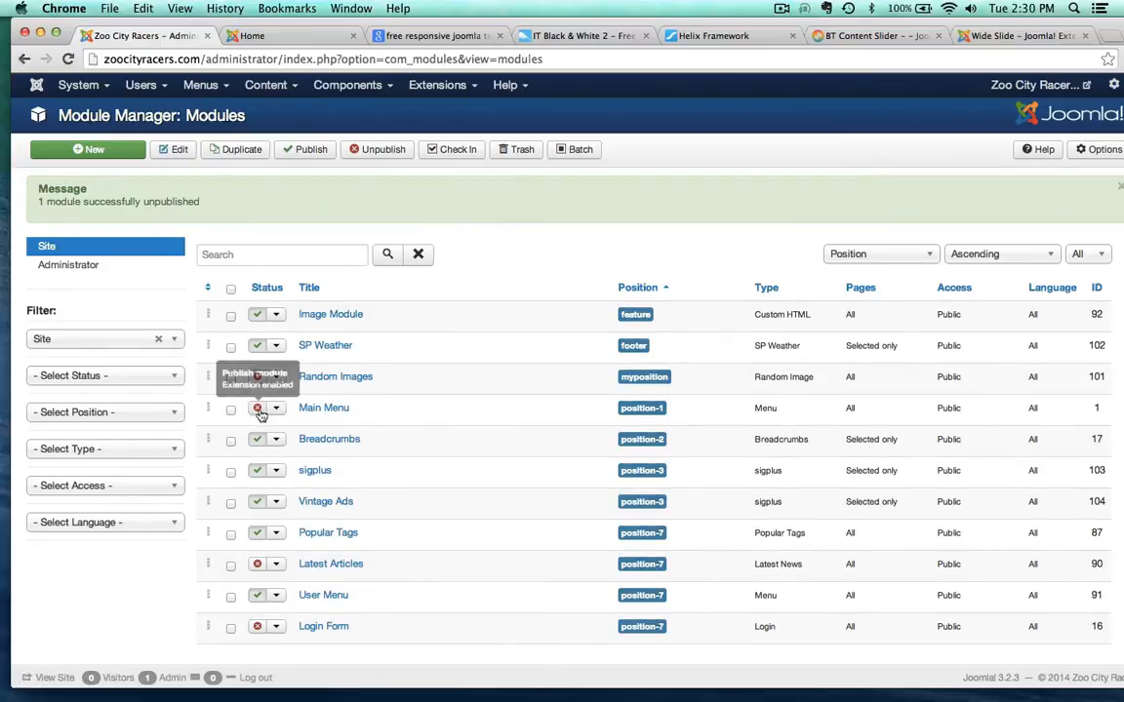
click(252, 35)
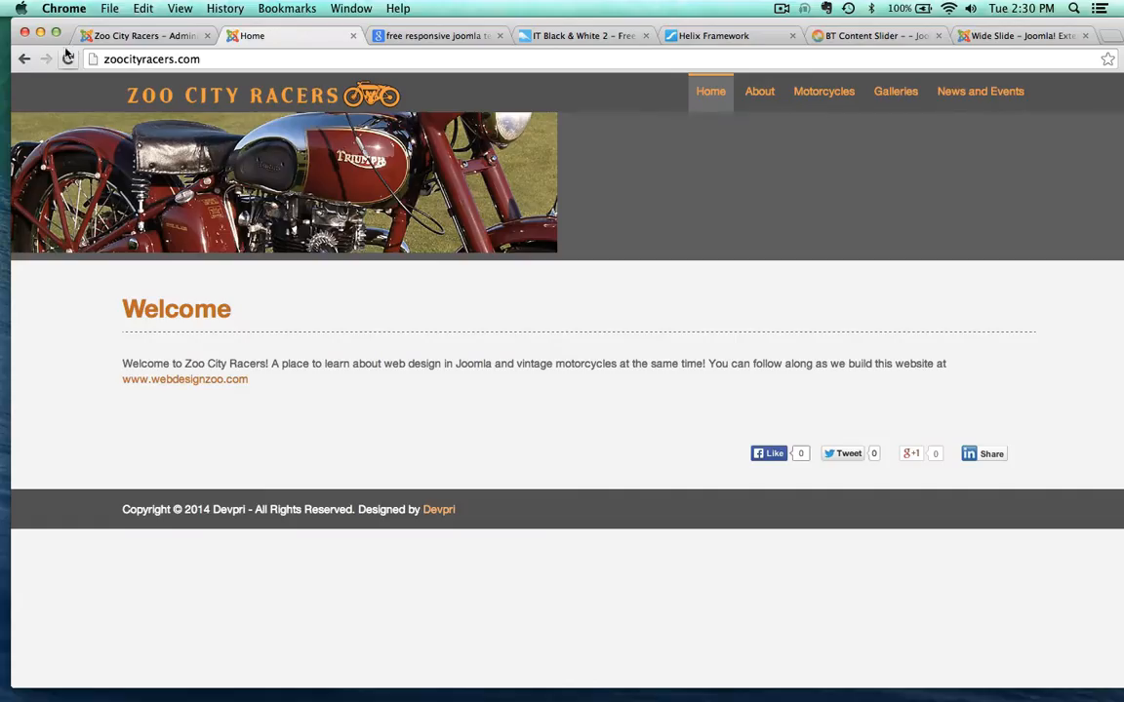
click(68, 57)
click(142, 35)
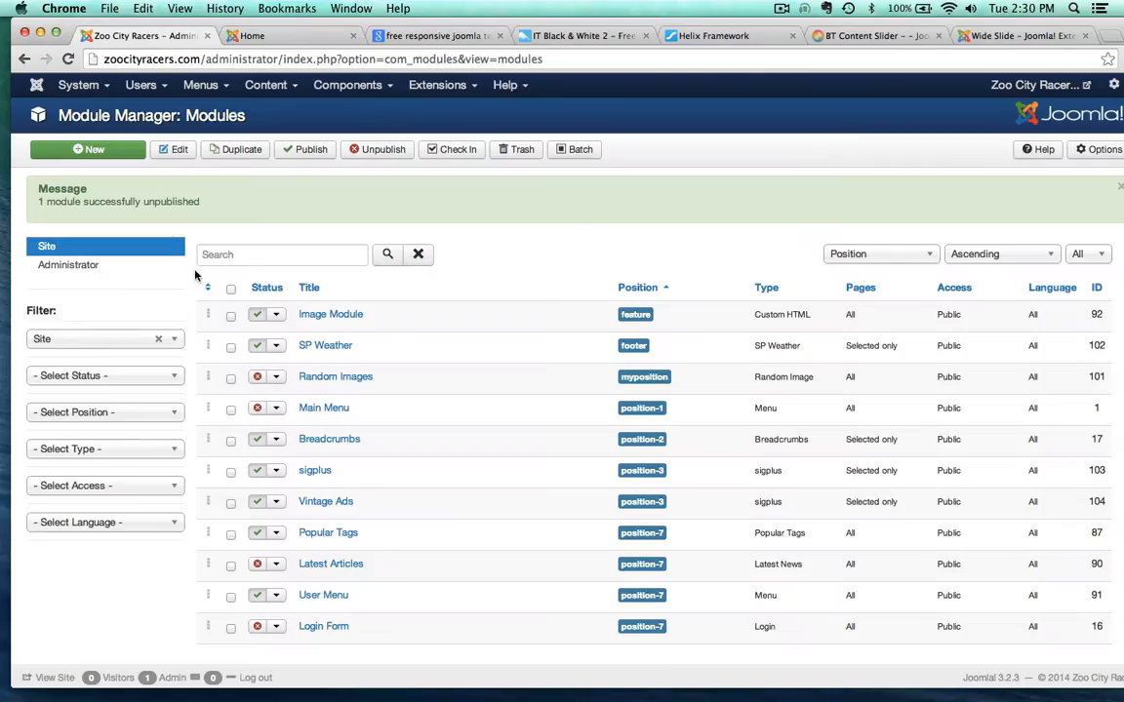
- Open the Main Menu module for editing and browse the template positions available for it
click(326, 409)
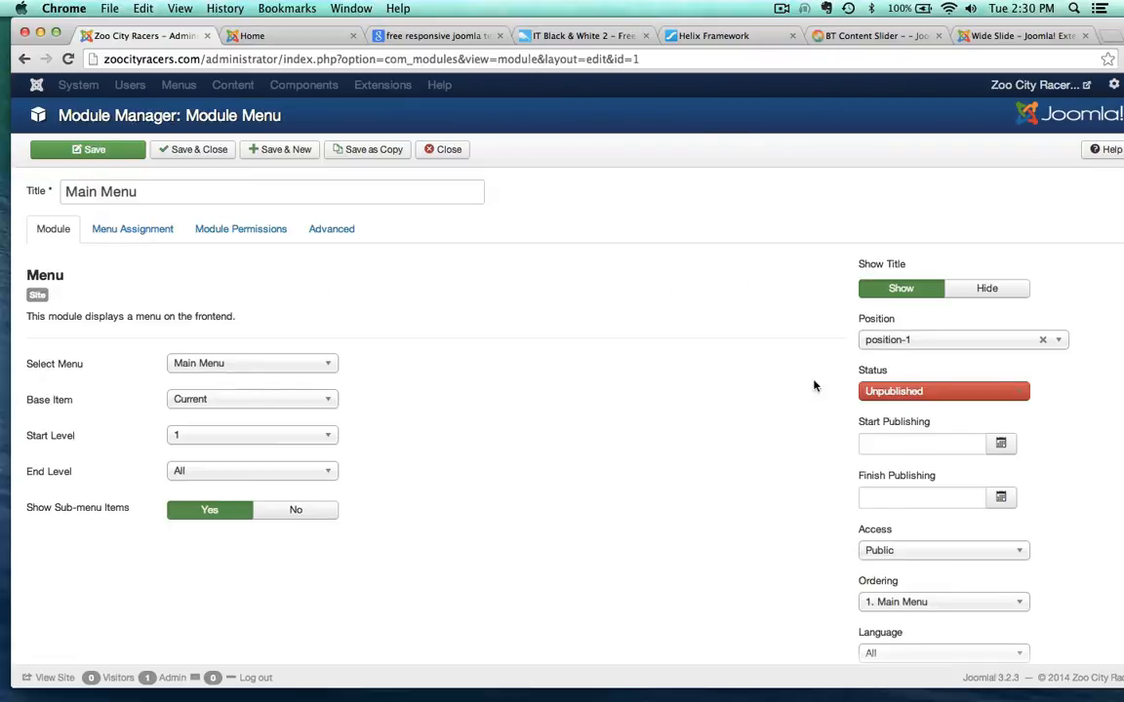
click(876, 338)
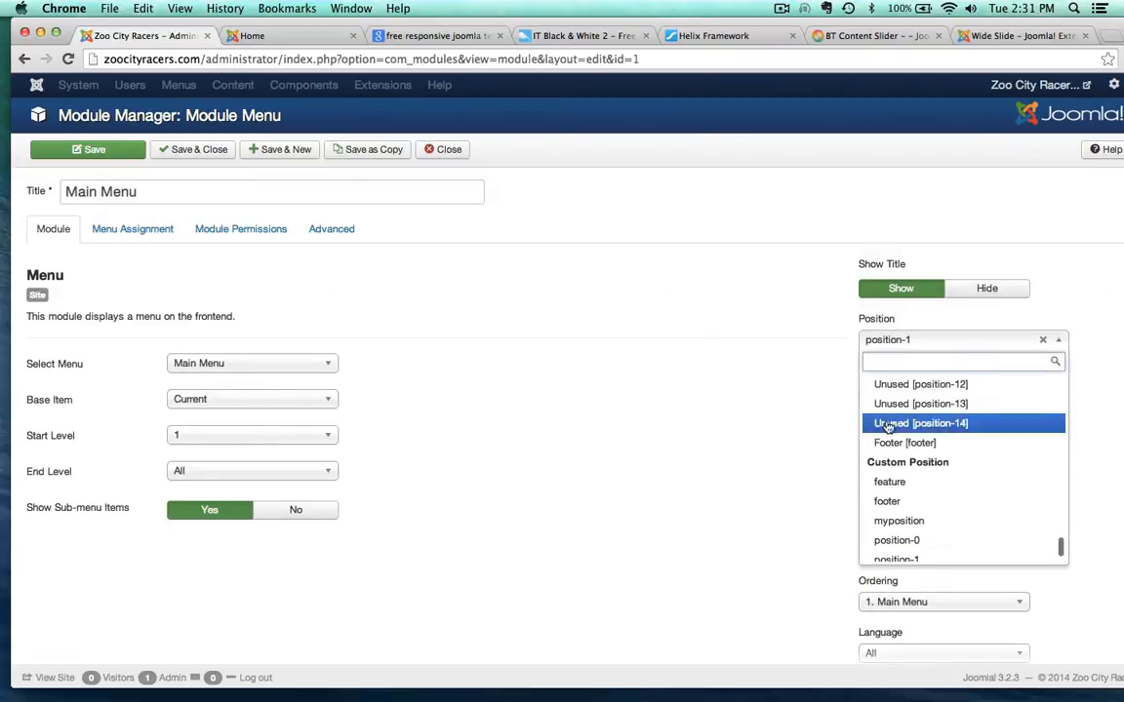
scroll(910, 478, up, 10)
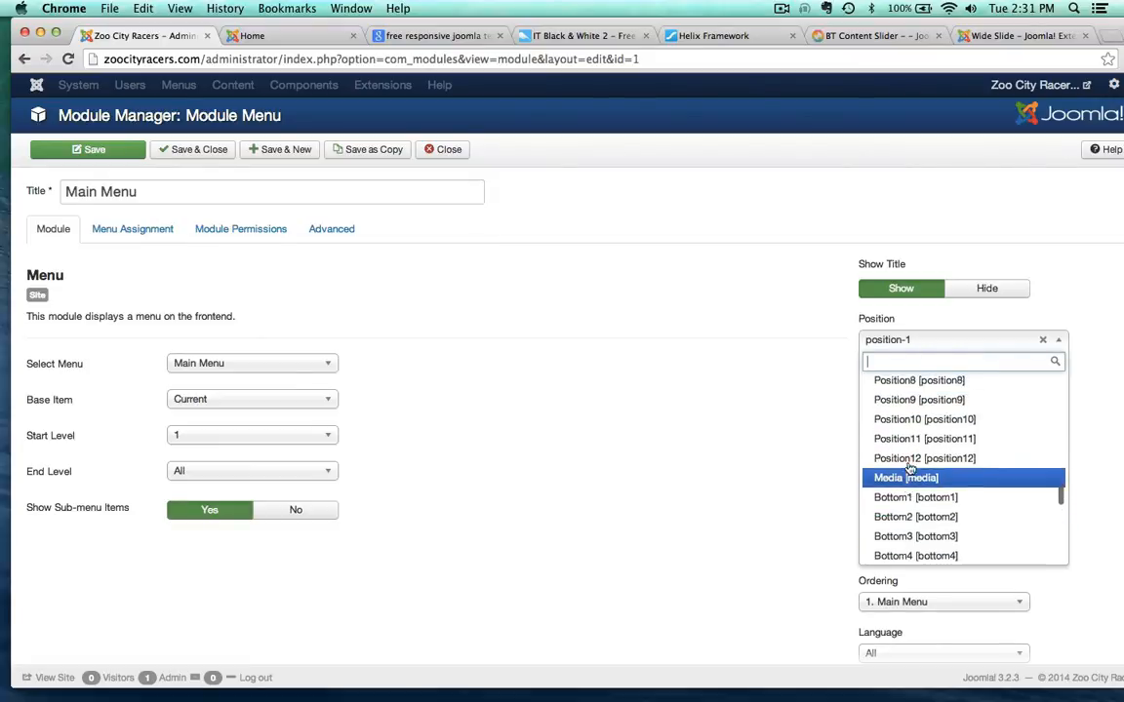
- Look through the available template positions for the Main Menu module and close the module without changes
scroll(910, 469, up, 10)
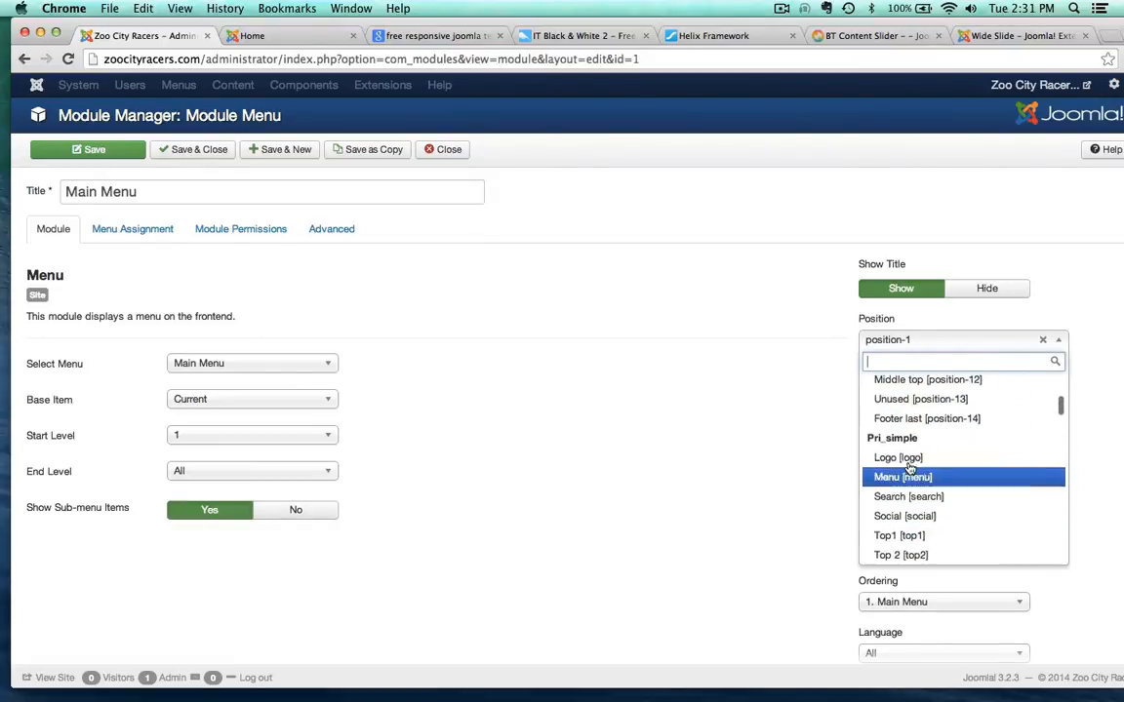
click(742, 437)
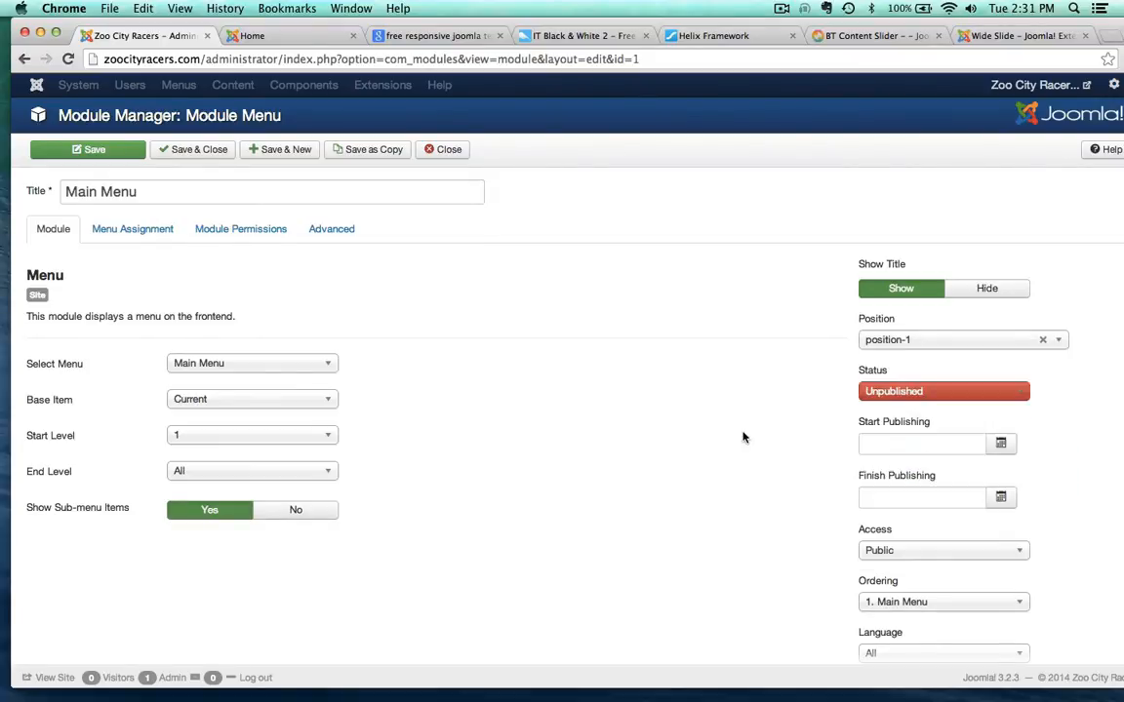
click(444, 149)
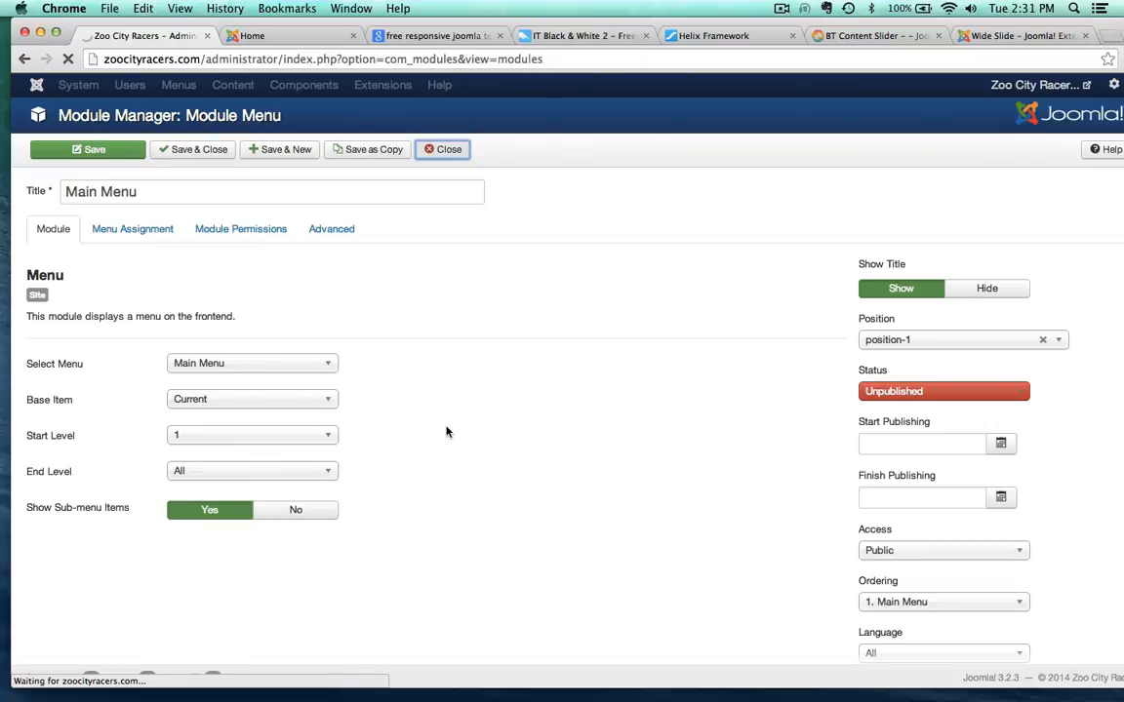
- Check which menu the pri_simple template style uses, close the style and compare with the site's home page
click(393, 84)
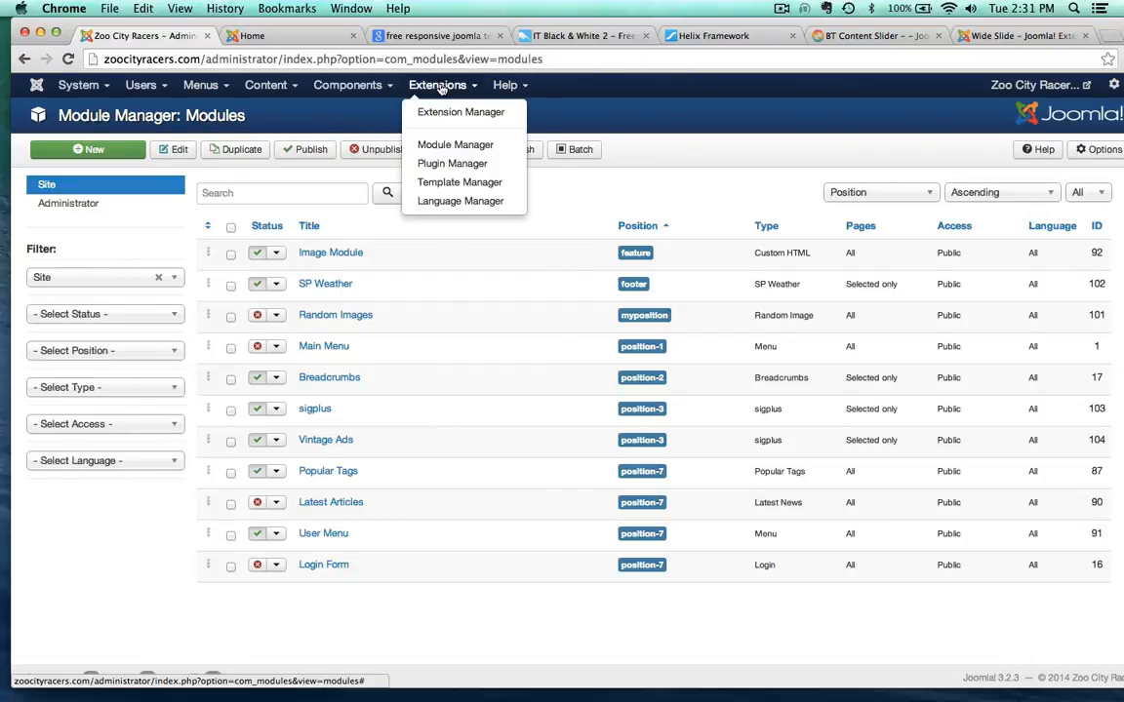
click(410, 168)
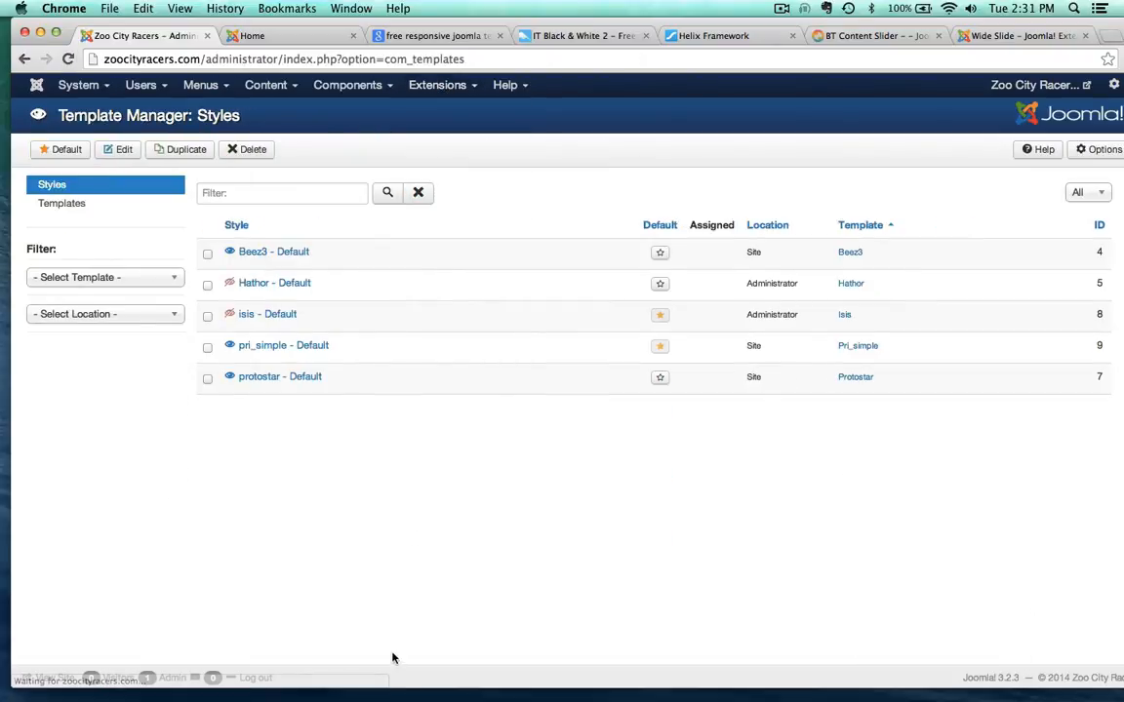
click(266, 347)
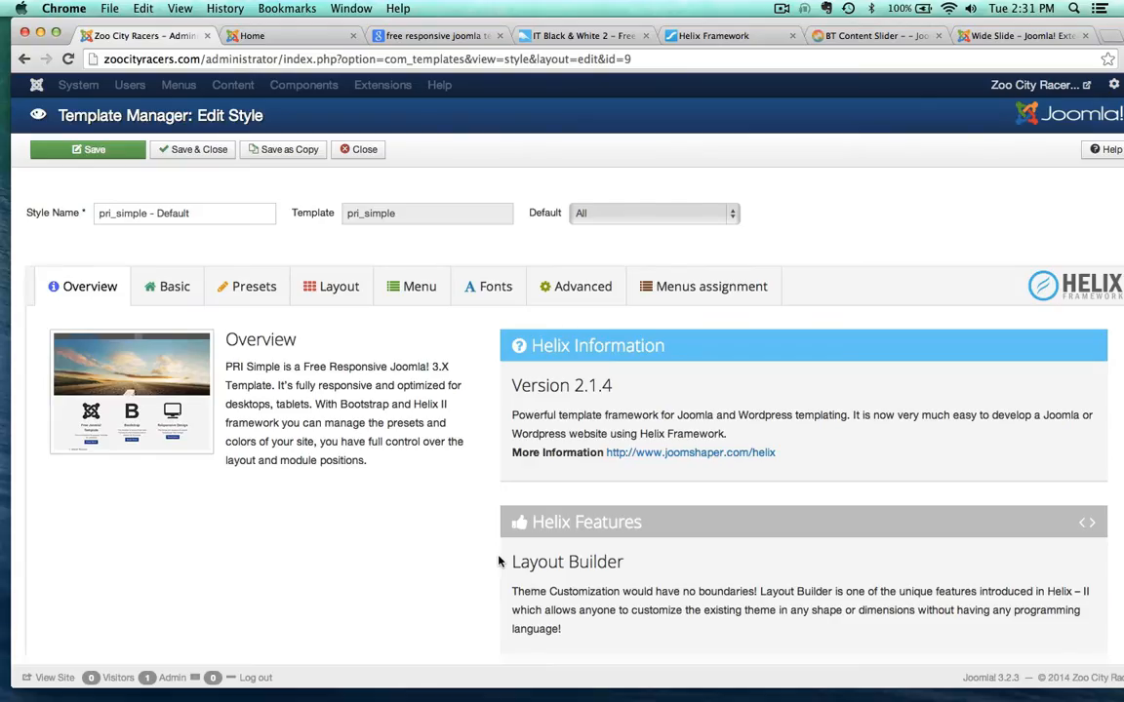
click(414, 286)
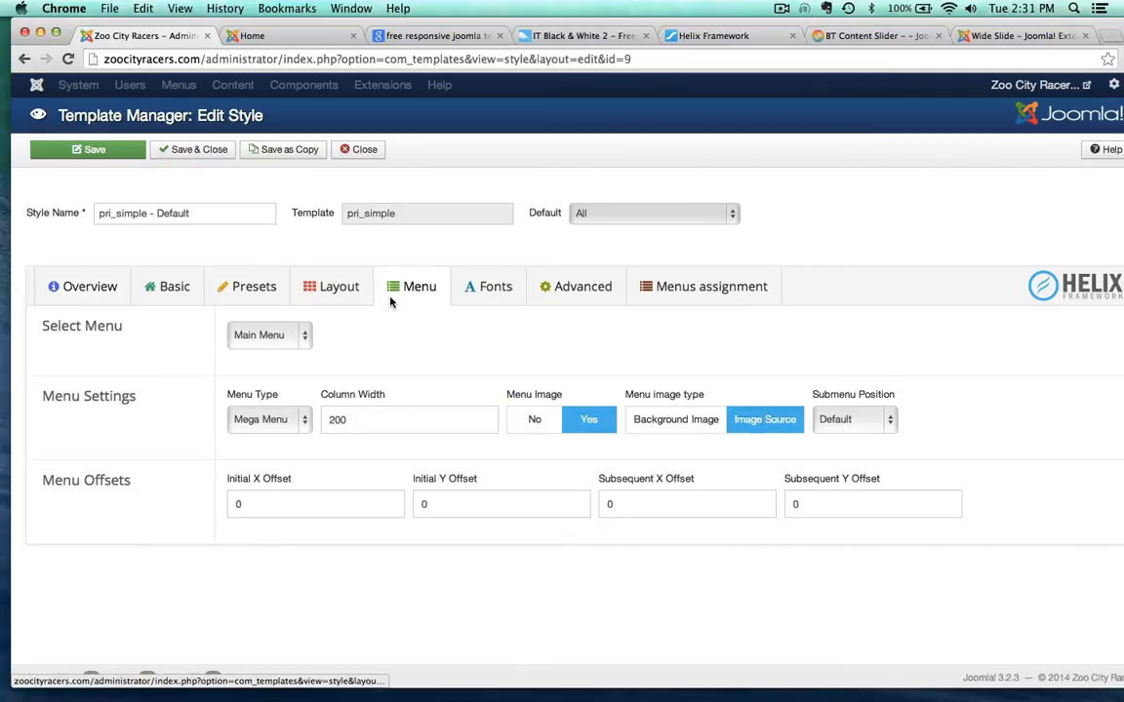
click(270, 337)
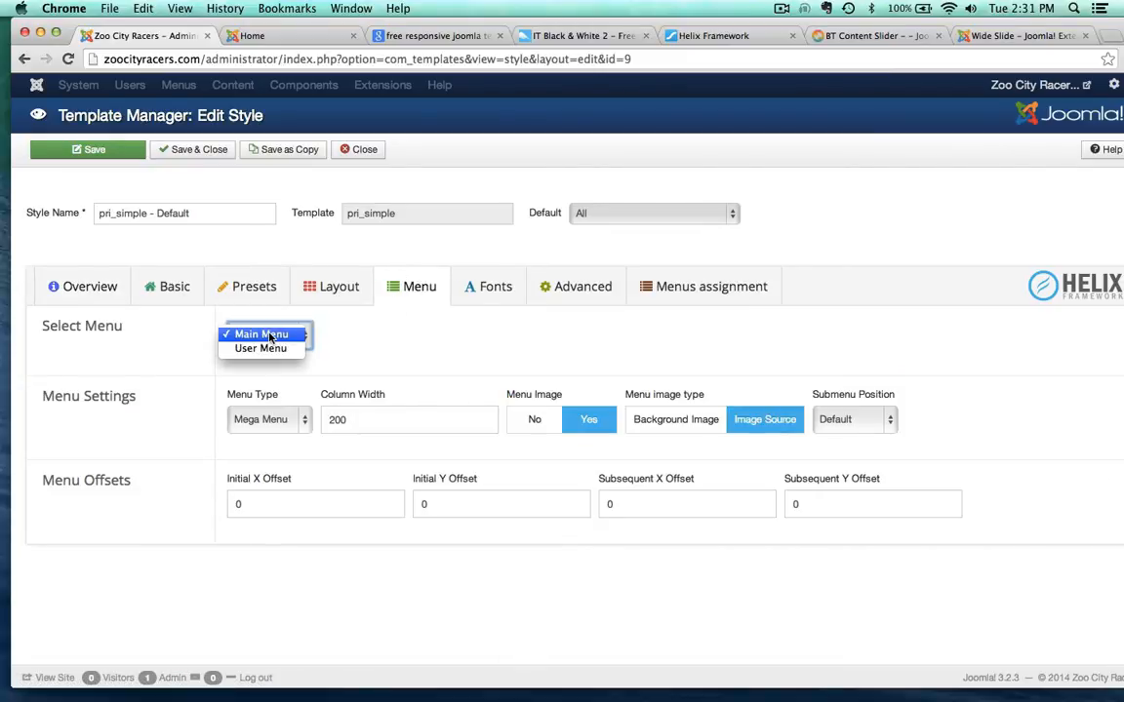
click(389, 354)
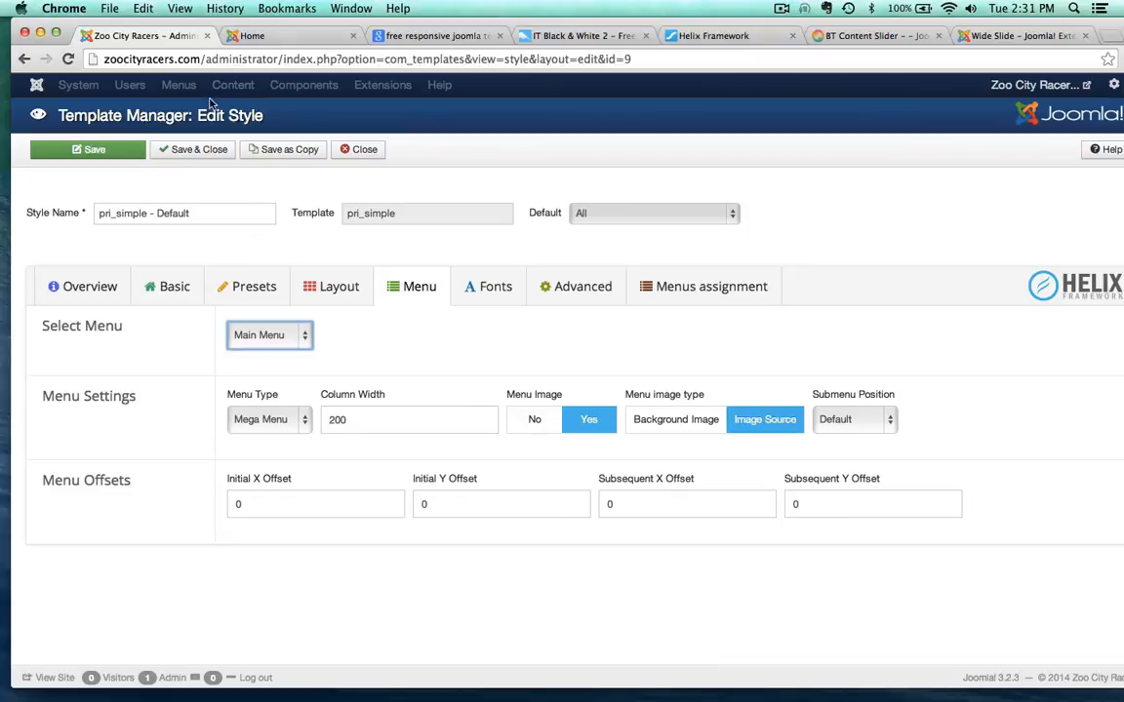
click(361, 149)
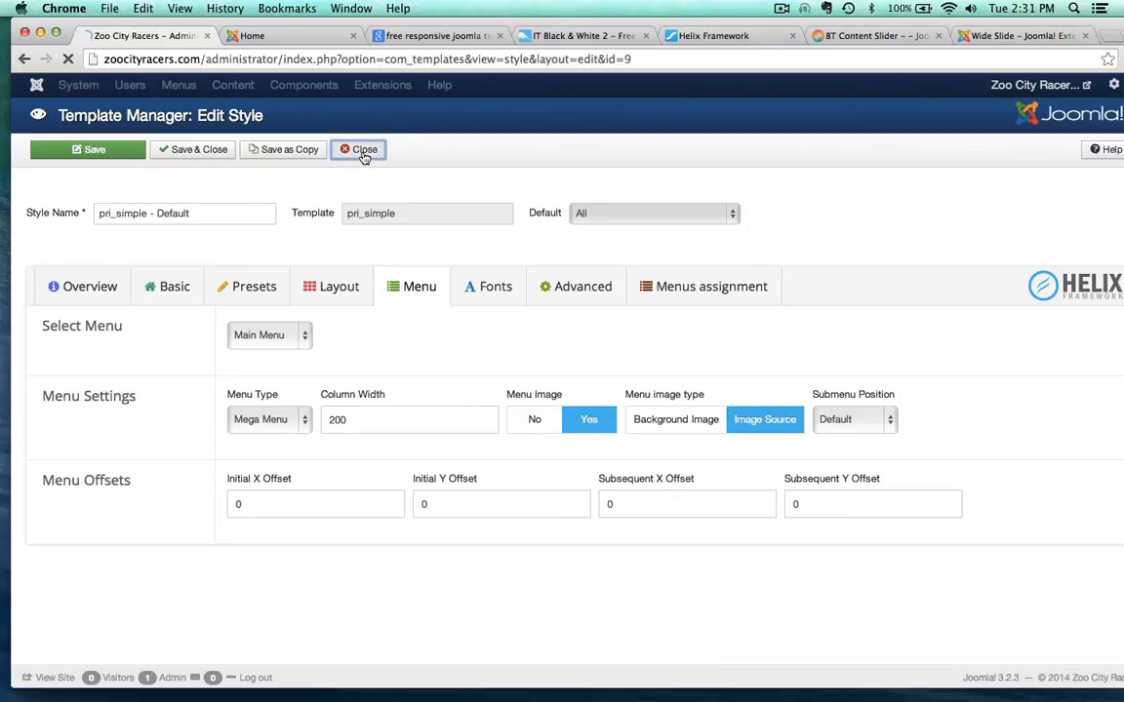
click(252, 35)
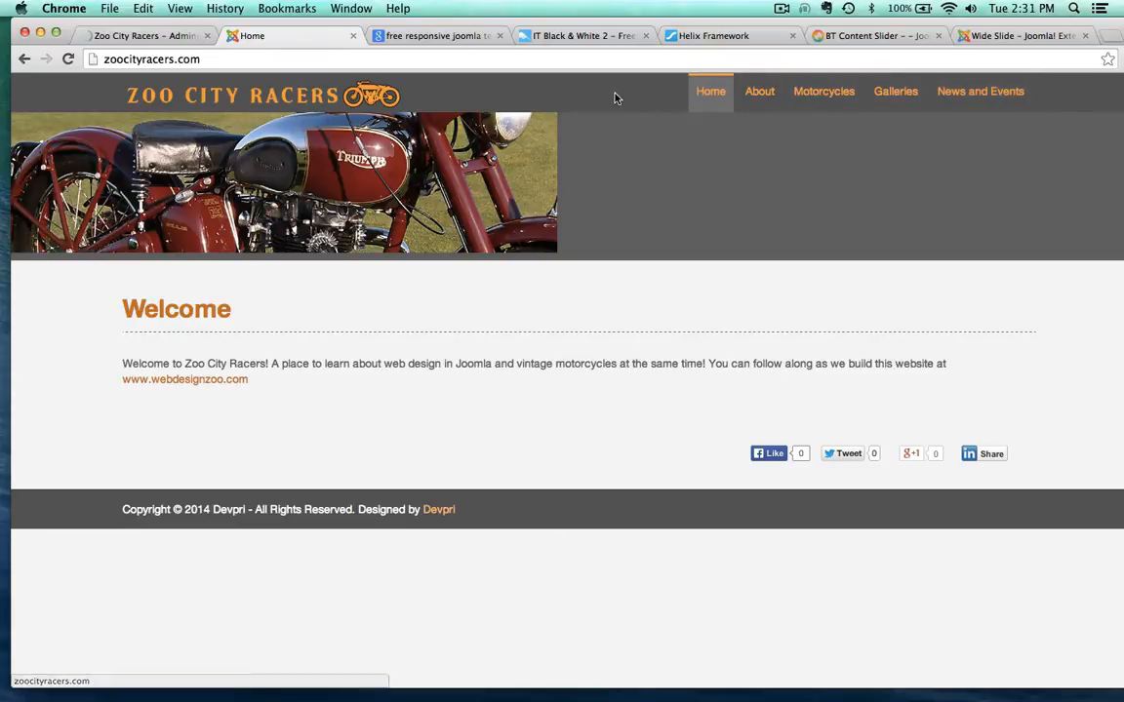
click(152, 36)
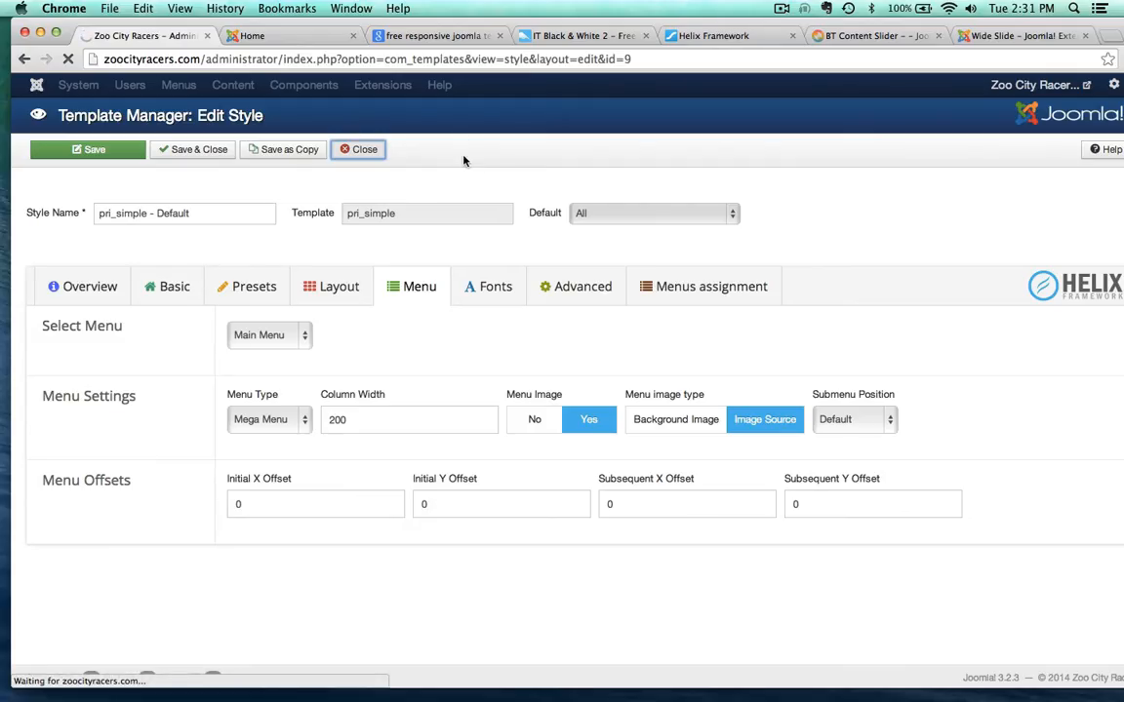
- Open the Image Module from the site's module list and delete its existing image
click(439, 86)
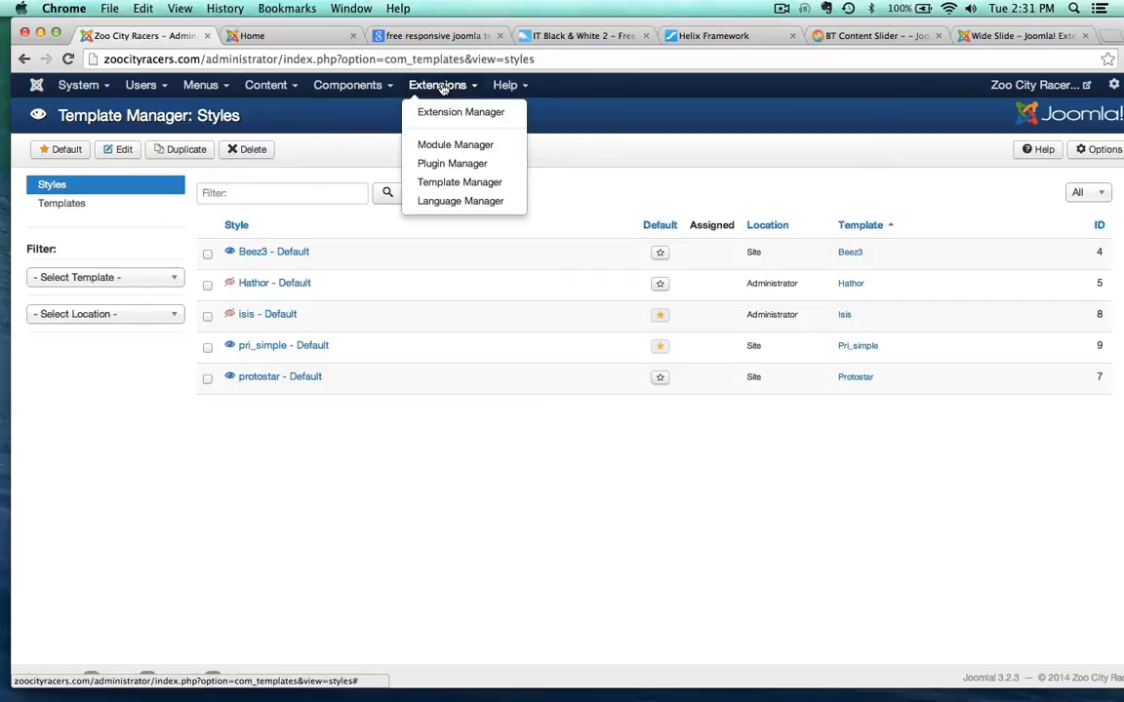
click(431, 146)
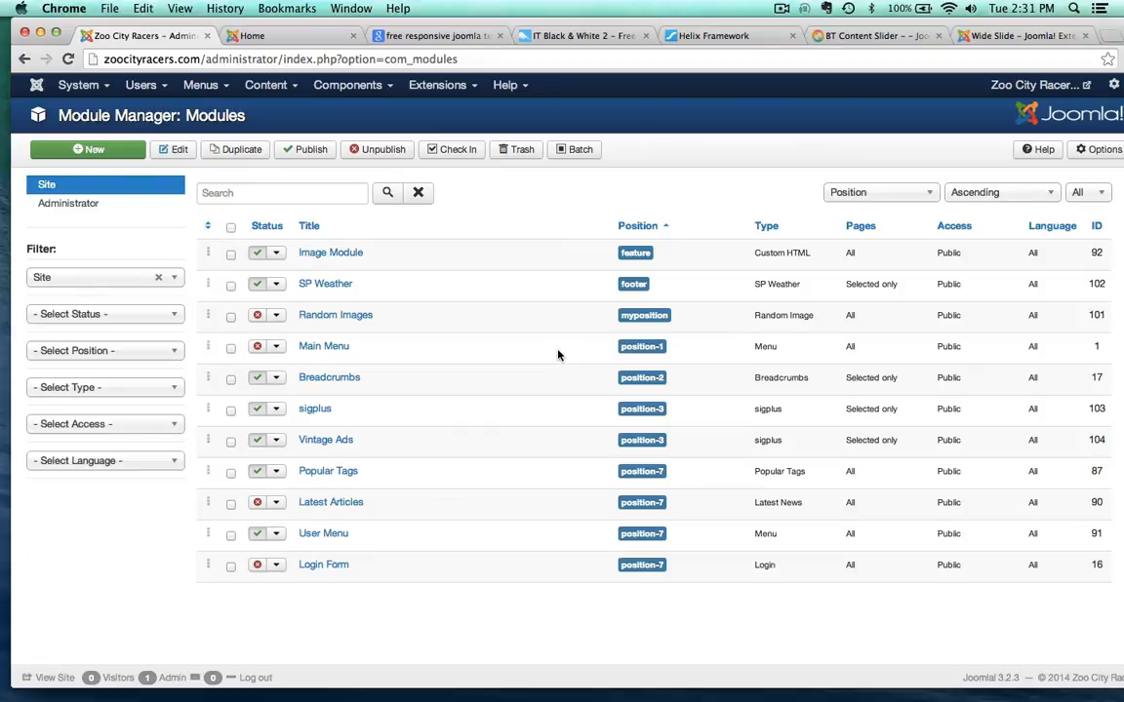
click(259, 36)
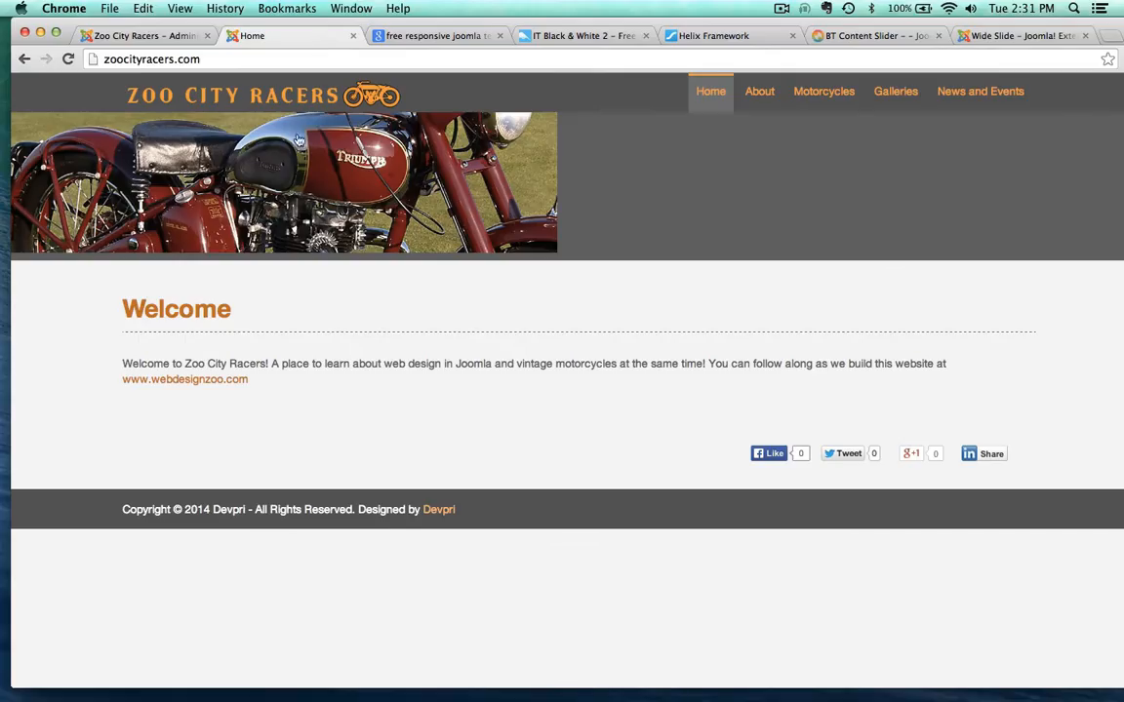
click(131, 36)
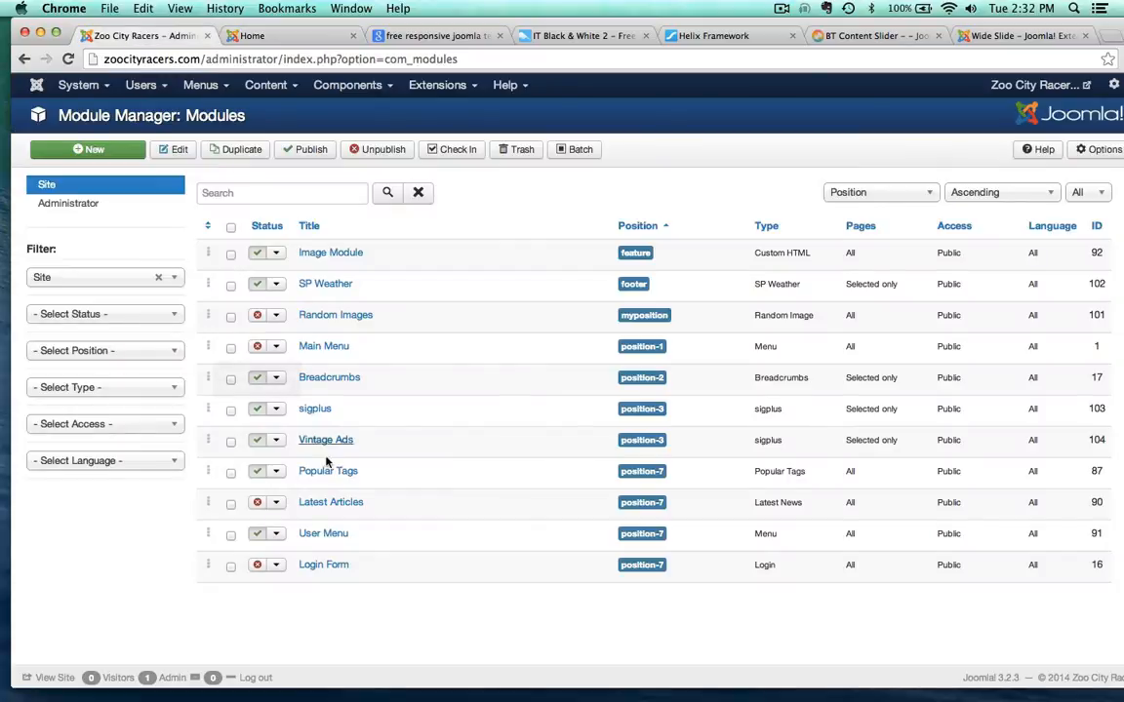
click(321, 252)
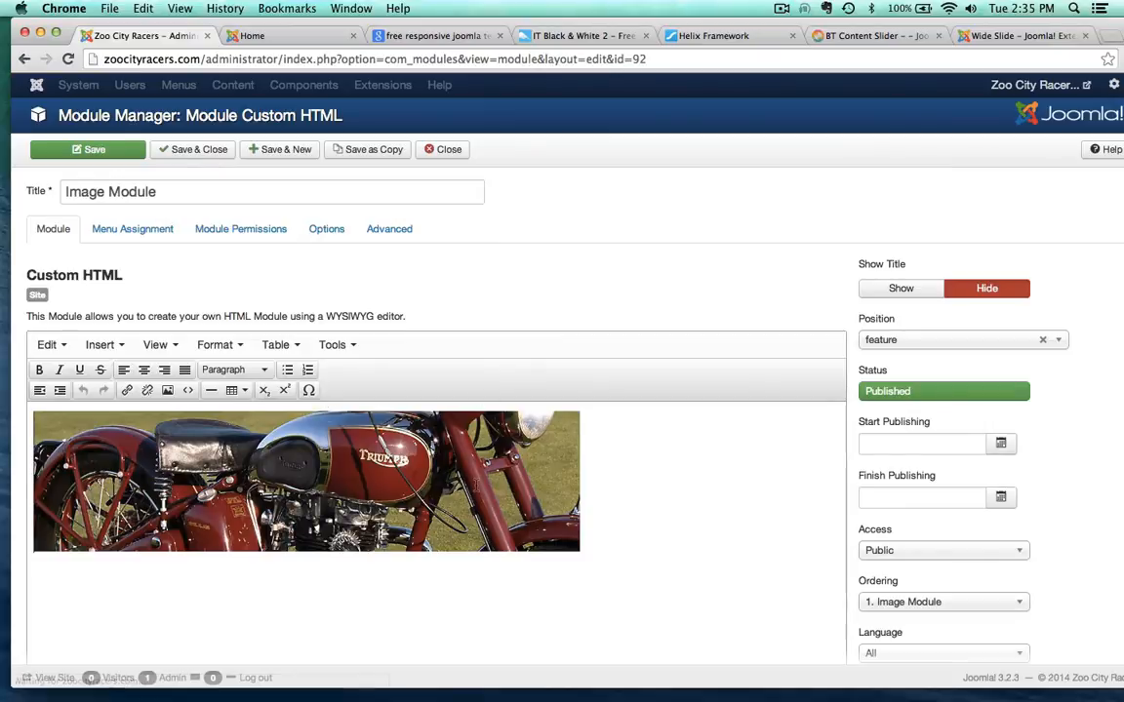
key(super+a)
key(BackSpace)
- Start inserting an image into the module and choose flatheadawesome.jpg from the slides folder
scroll(457, 520, down, 2)
scroll(457, 520, down, 4)
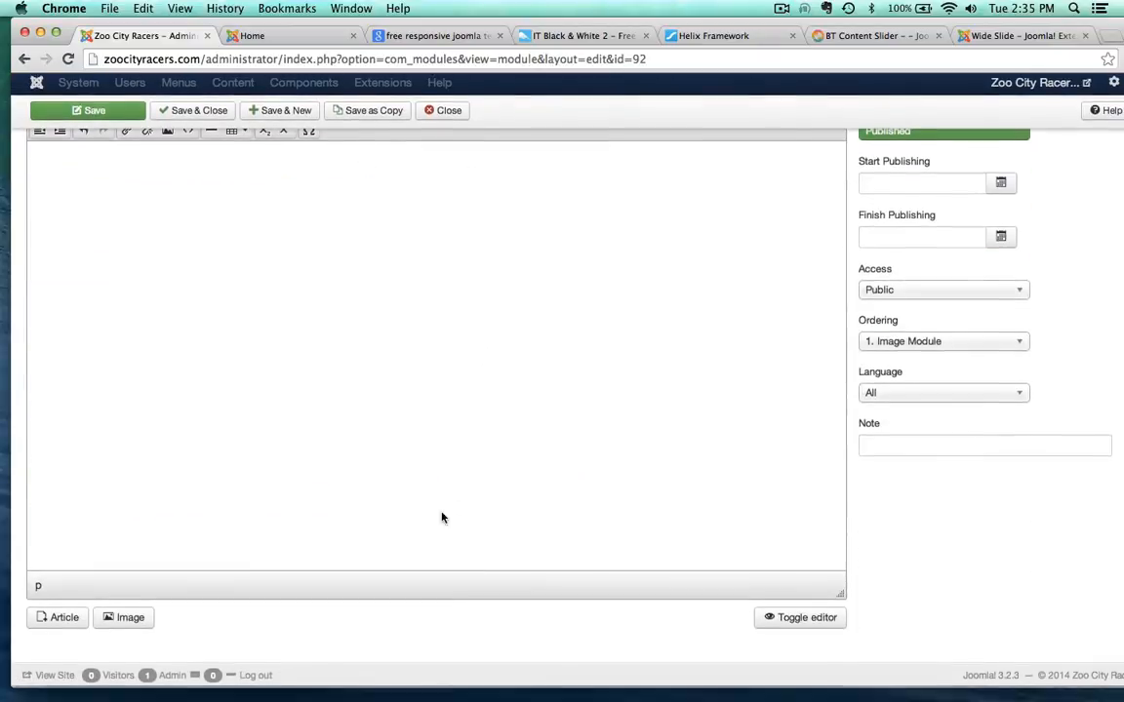
click(137, 620)
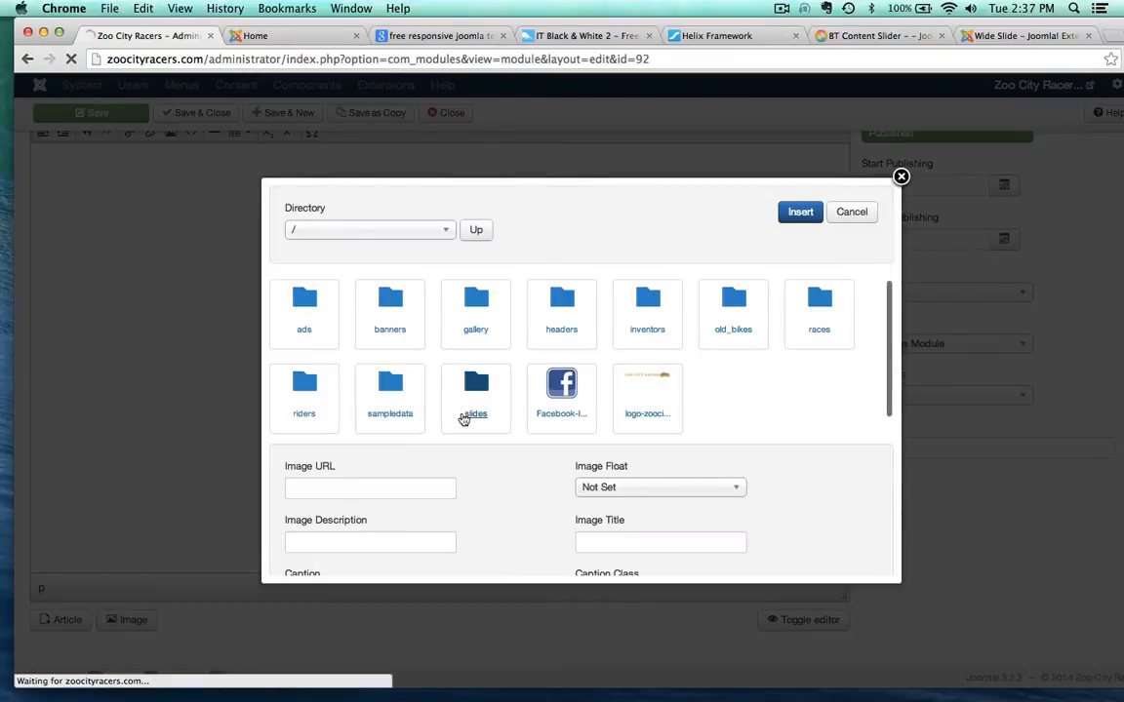
click(472, 400)
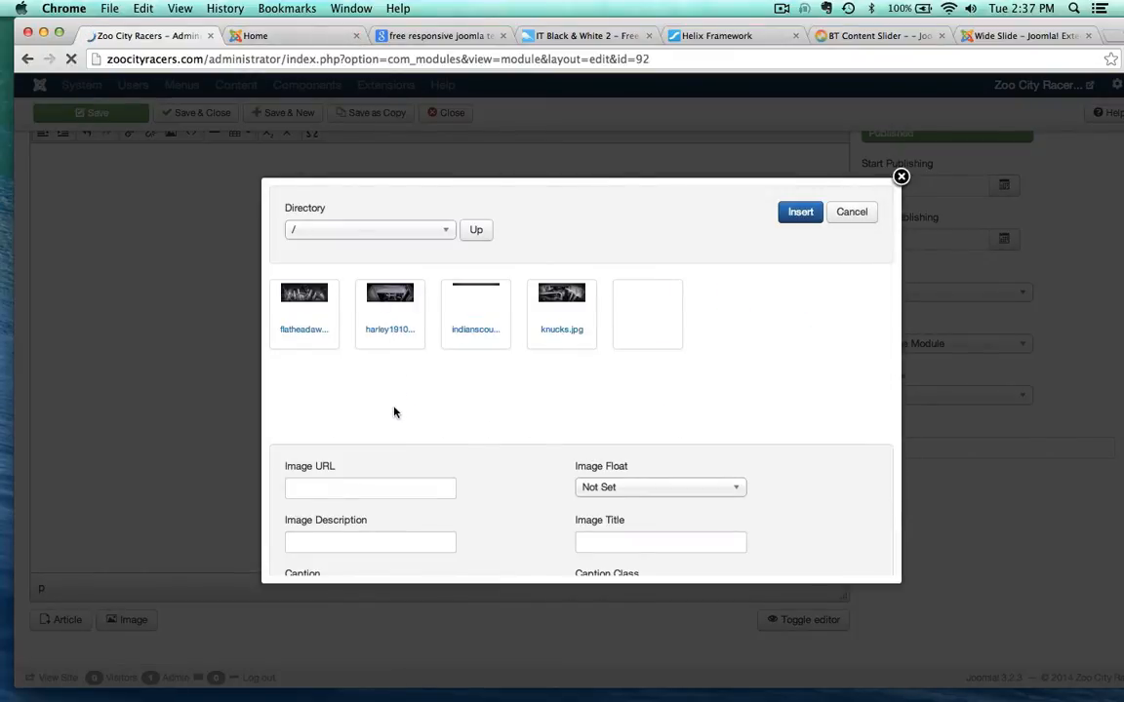
click(305, 283)
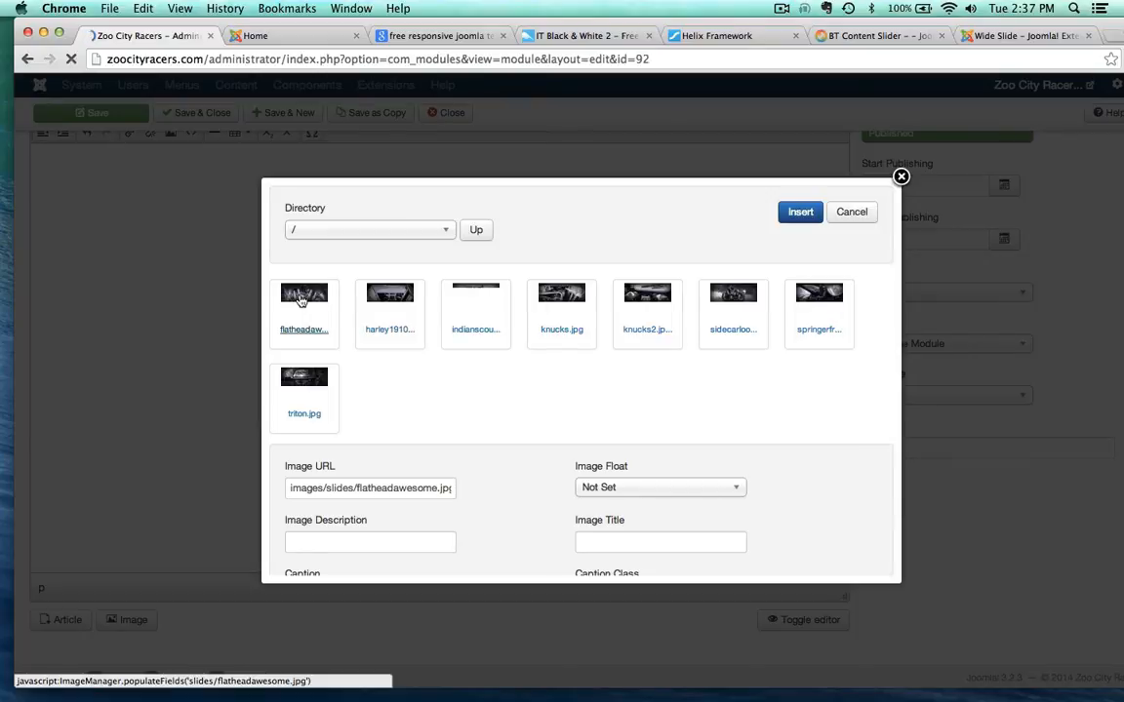
- Set the image description and image title to "Old Flathead" and insert the image into the module
scroll(421, 378, down, 1)
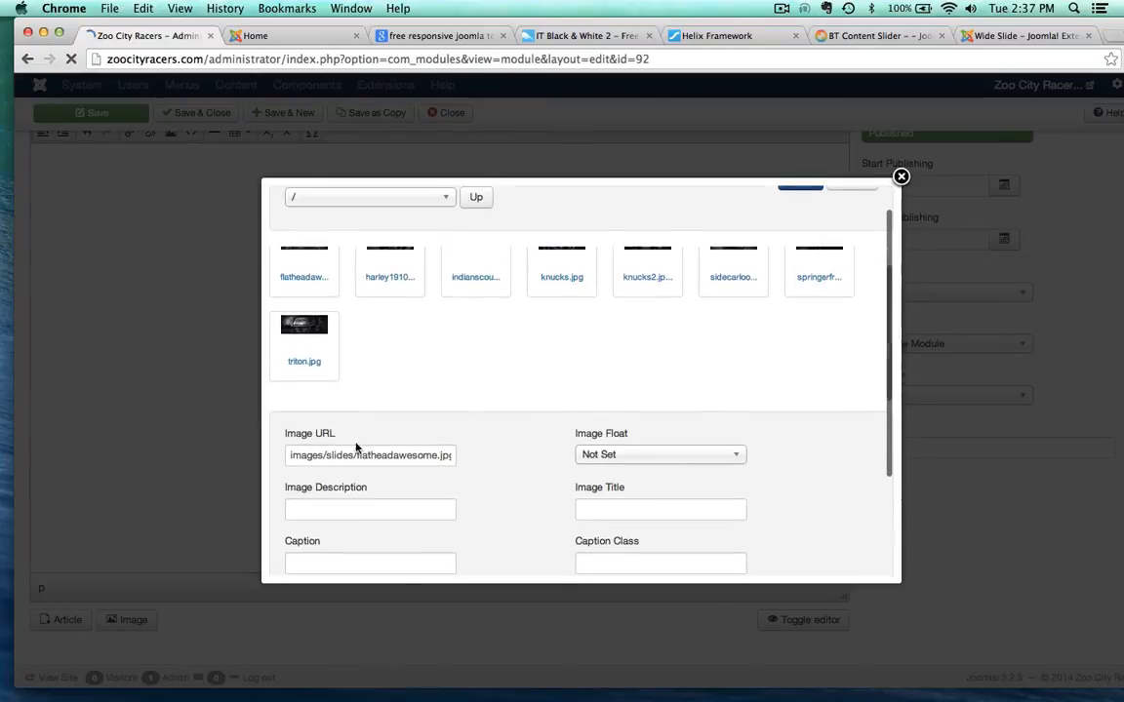
click(340, 503)
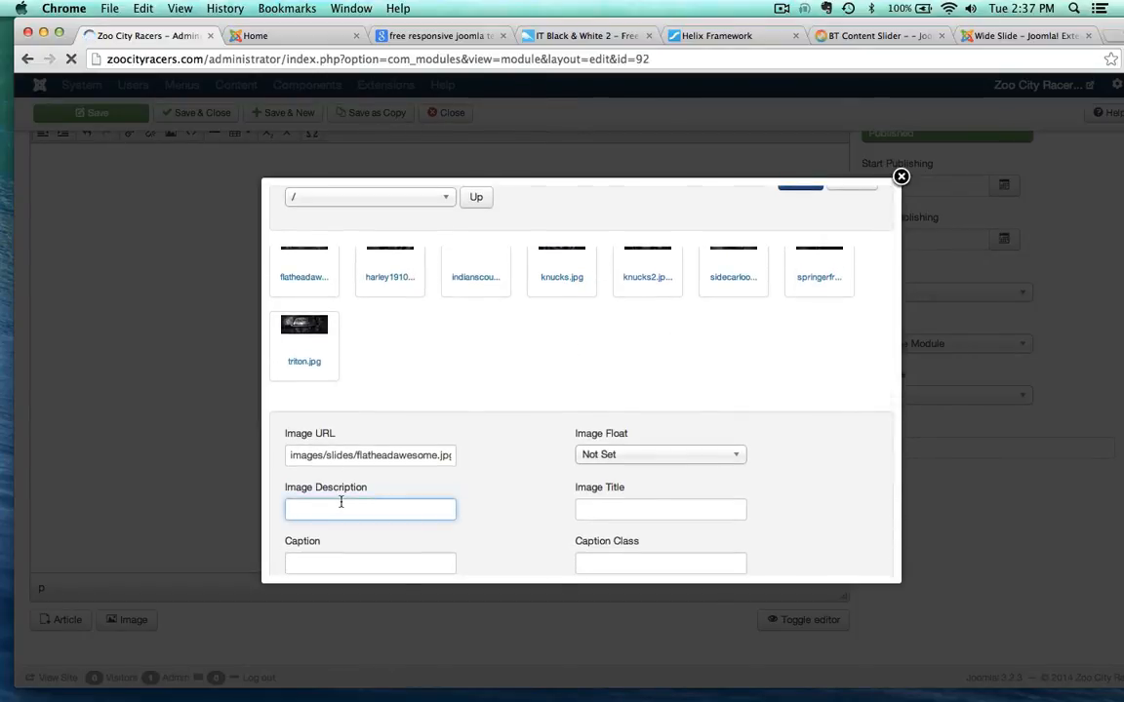
text(Old Flathead)
key(super+a)
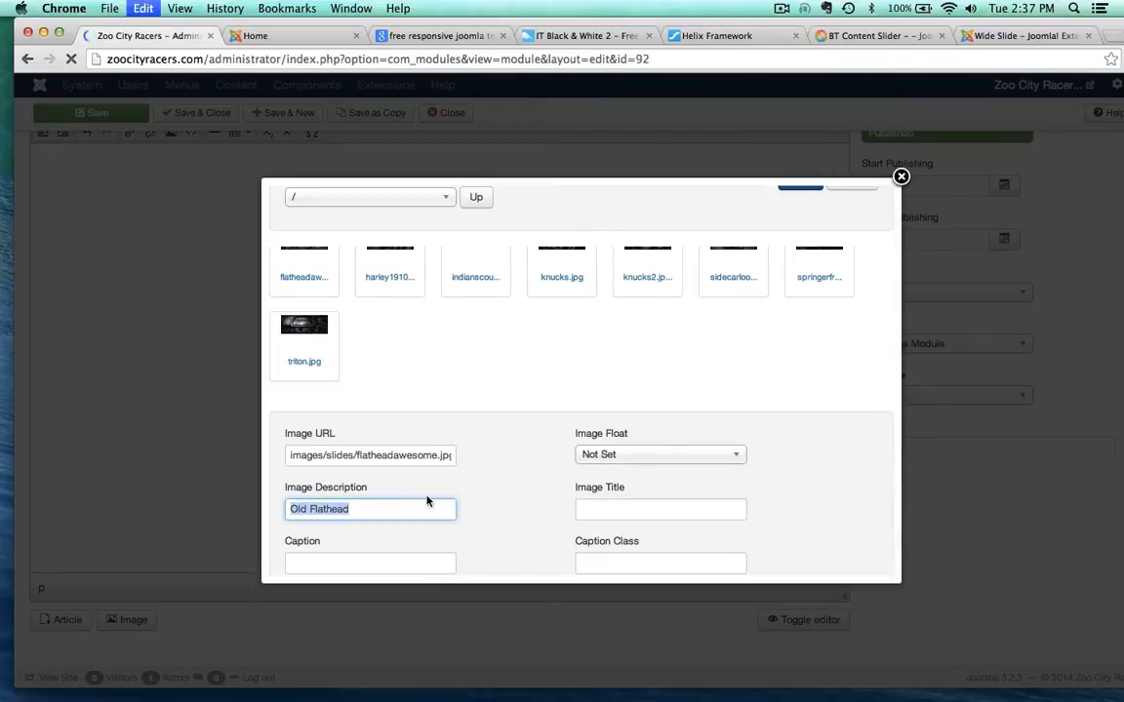
click(593, 507)
key(super+v)
scroll(484, 552, down, 1)
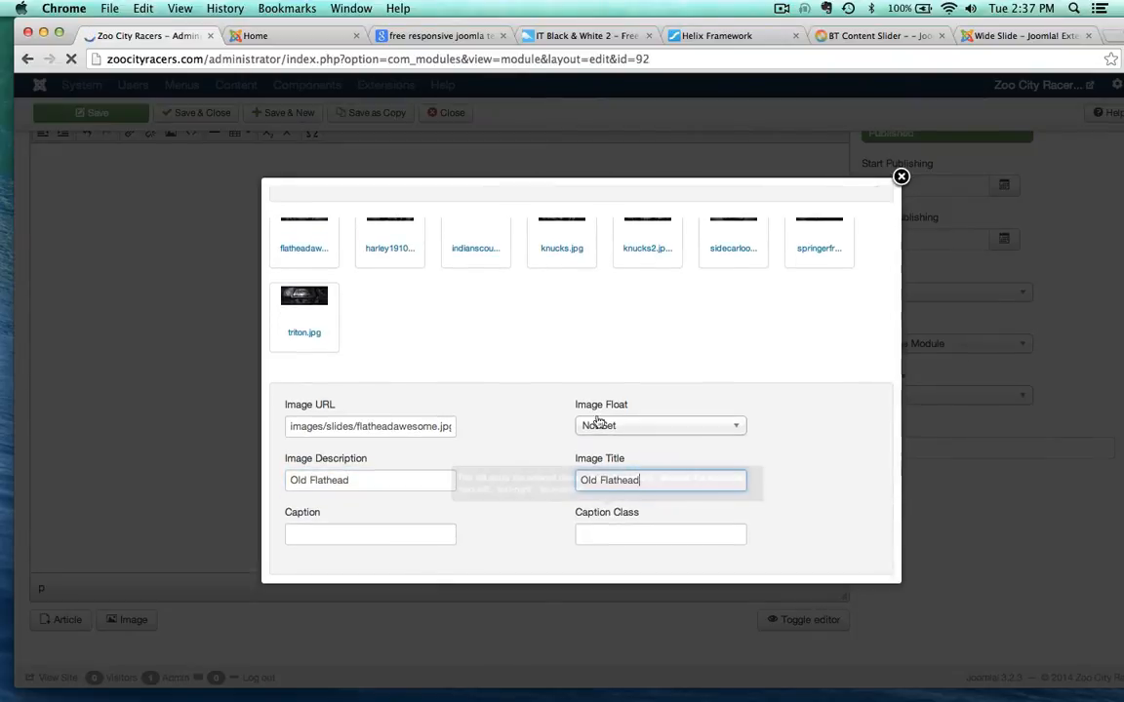
scroll(517, 442, down, 3)
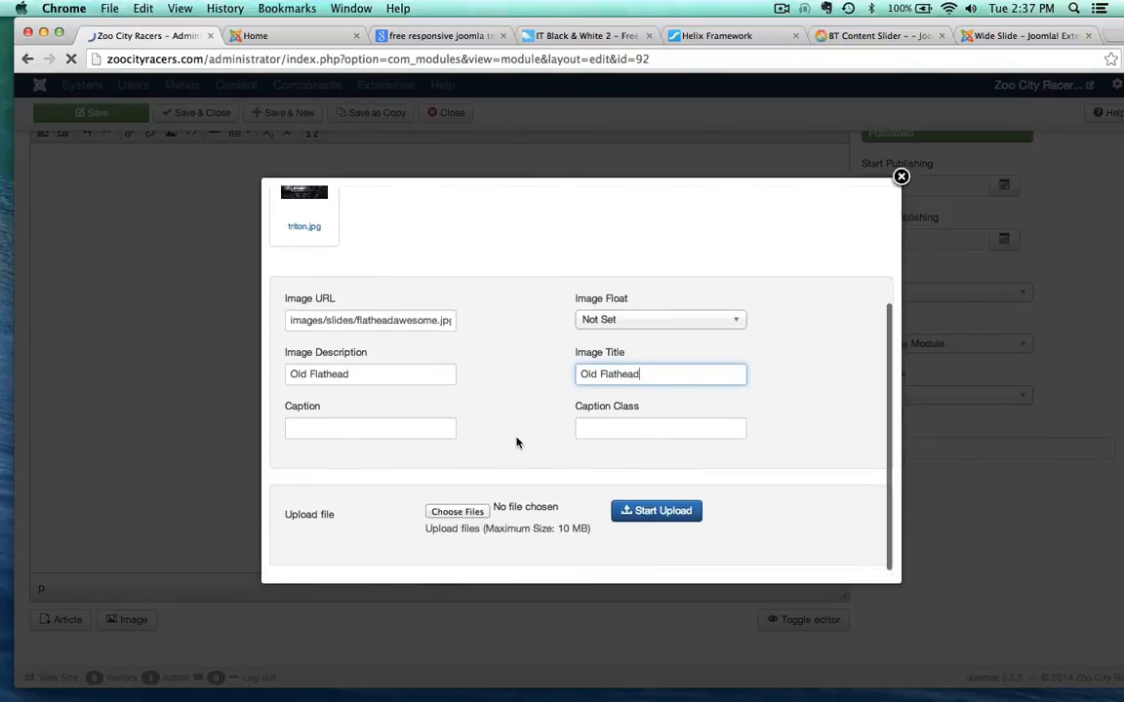
scroll(517, 443, up, 5)
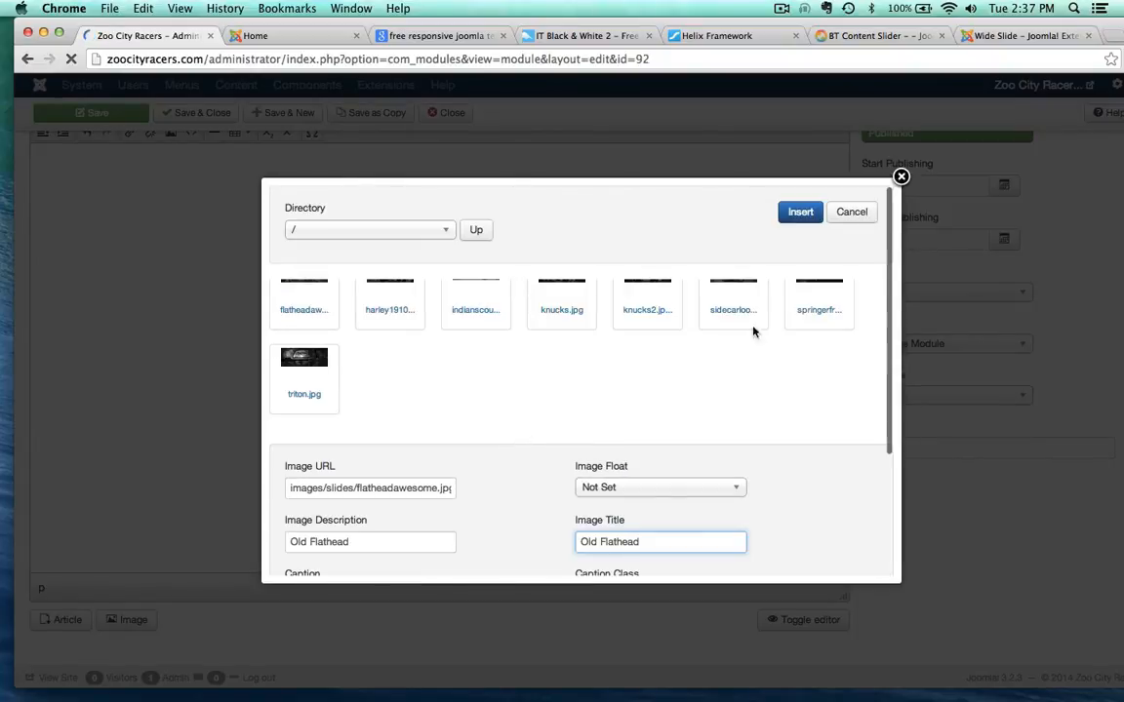
click(802, 216)
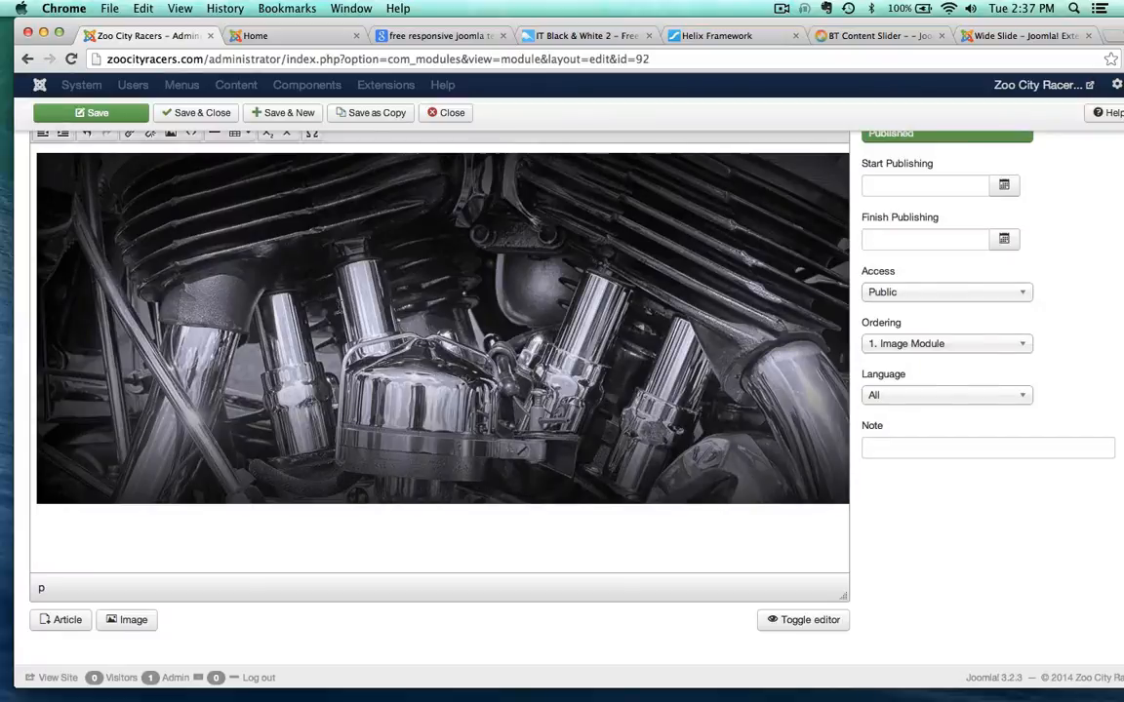
- Save the Image Module and reopen the site's home page to view the new header image
scroll(339, 307, up, 1)
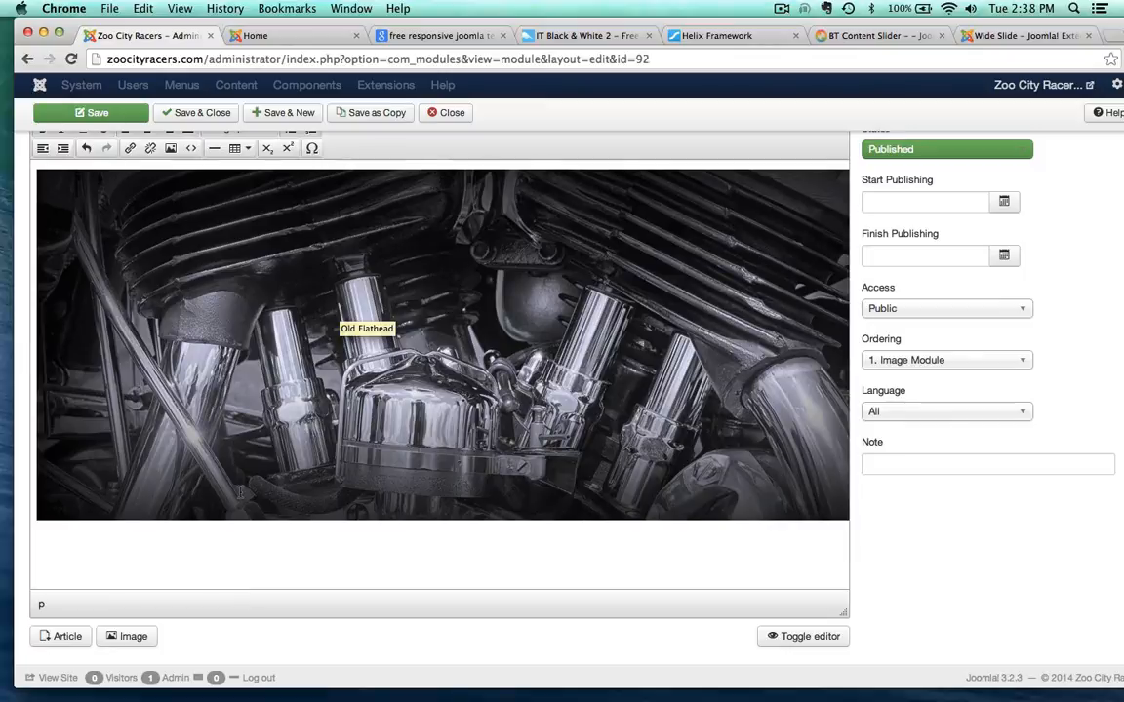
scroll(114, 116, up, 3)
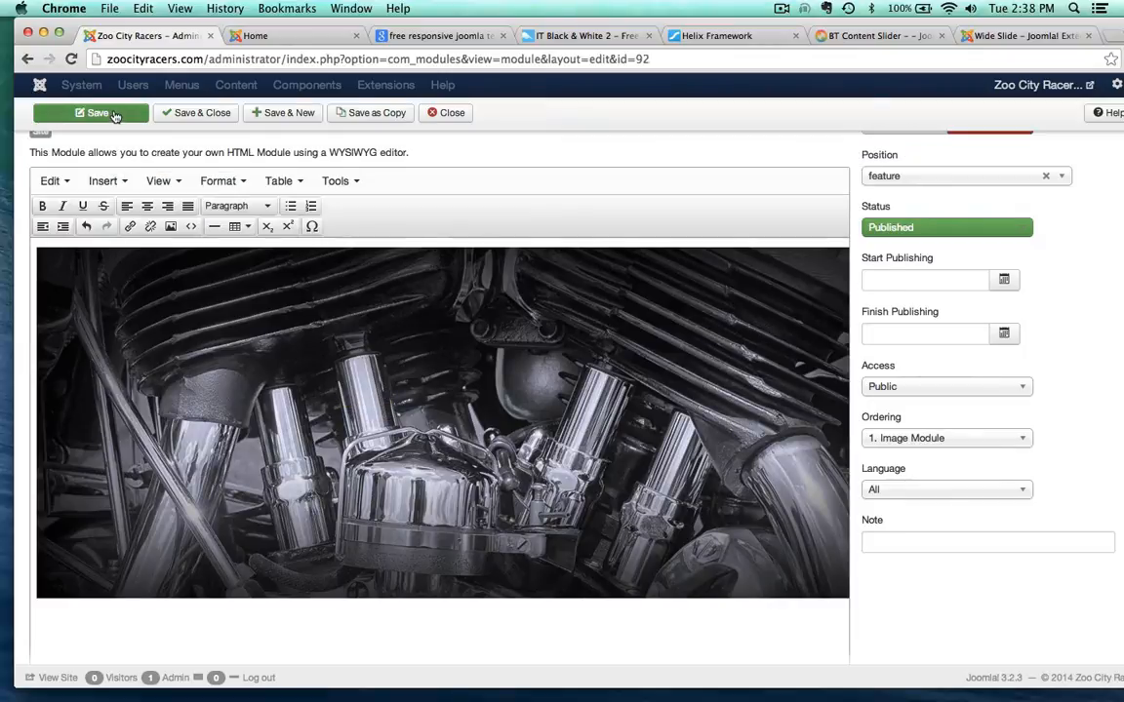
click(356, 35)
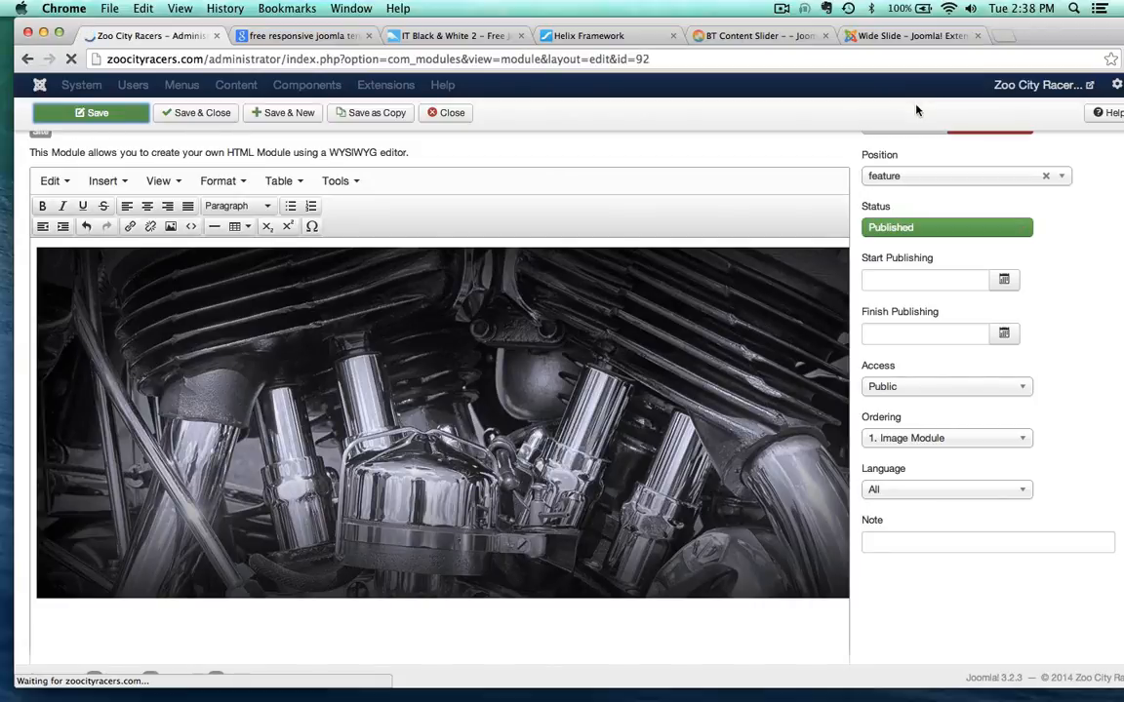
key(super+shift+t)
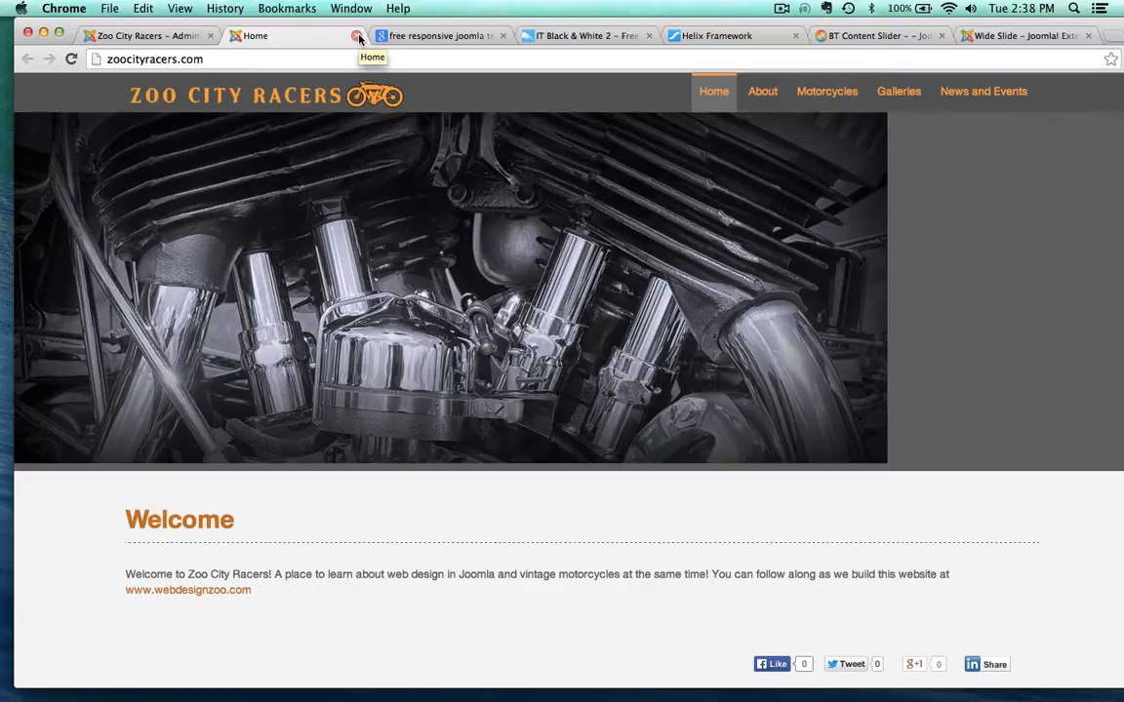
- Center the image in the Image Module, save the module and return to the site's home page
click(146, 35)
click(261, 531)
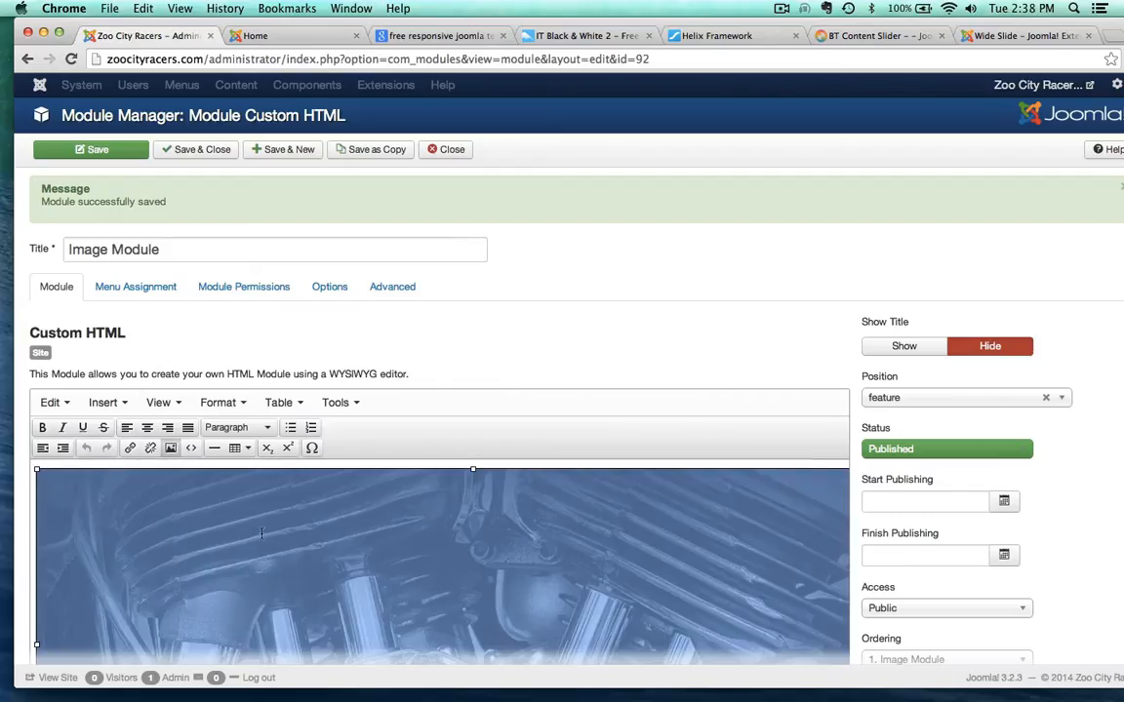
click(146, 427)
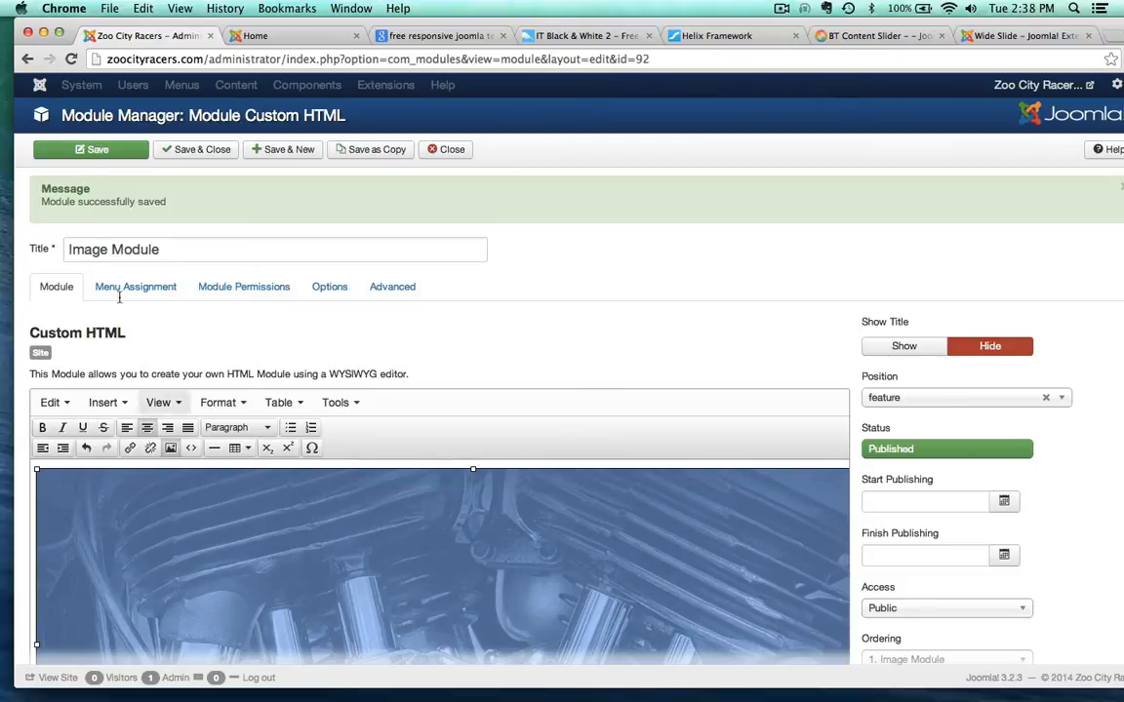
click(93, 150)
click(312, 37)
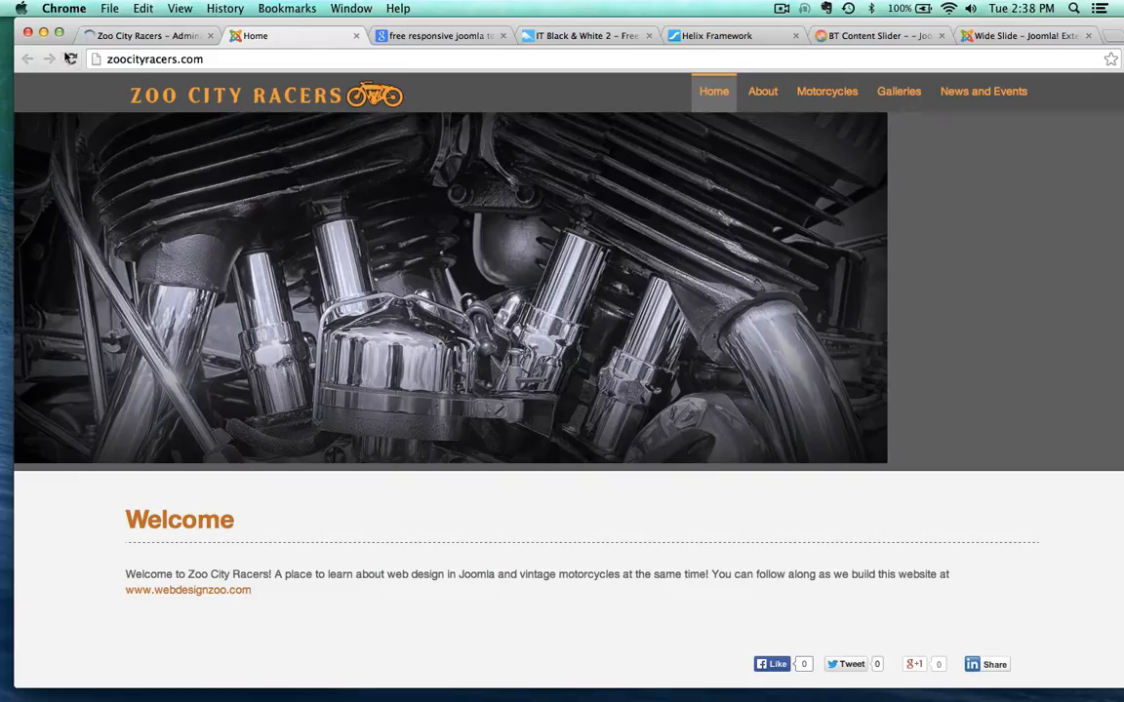
- Reload the home page to check the centered image, then set the Image Module's status to Unpublished and save and close it
click(70, 60)
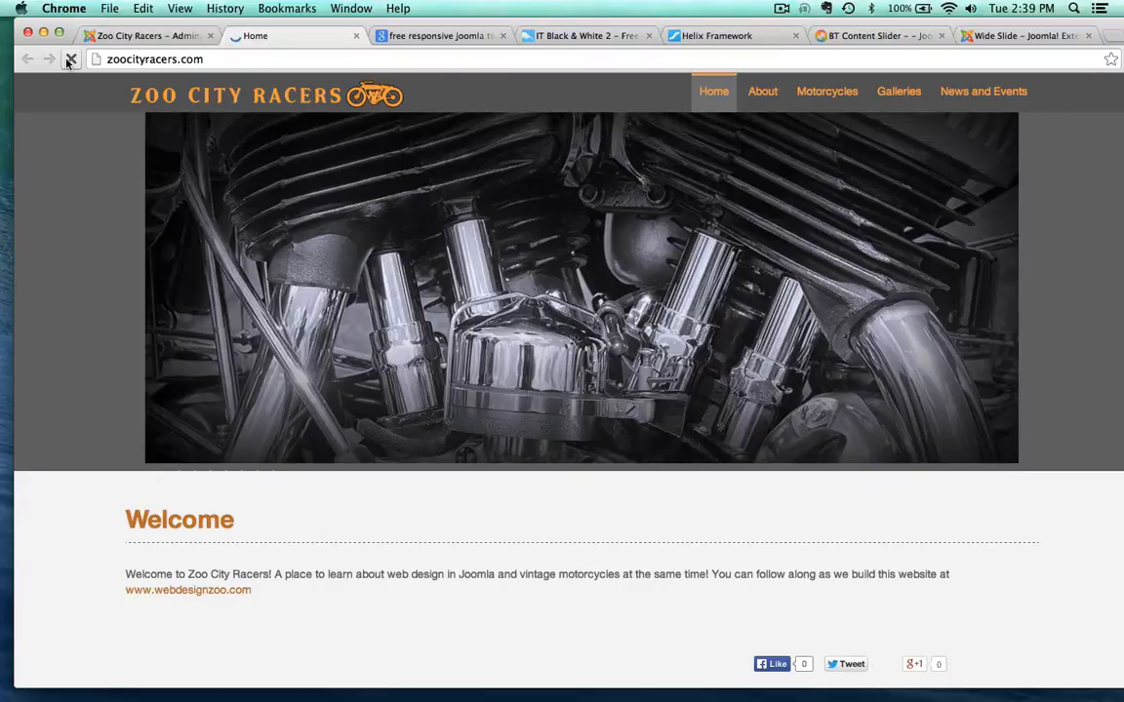
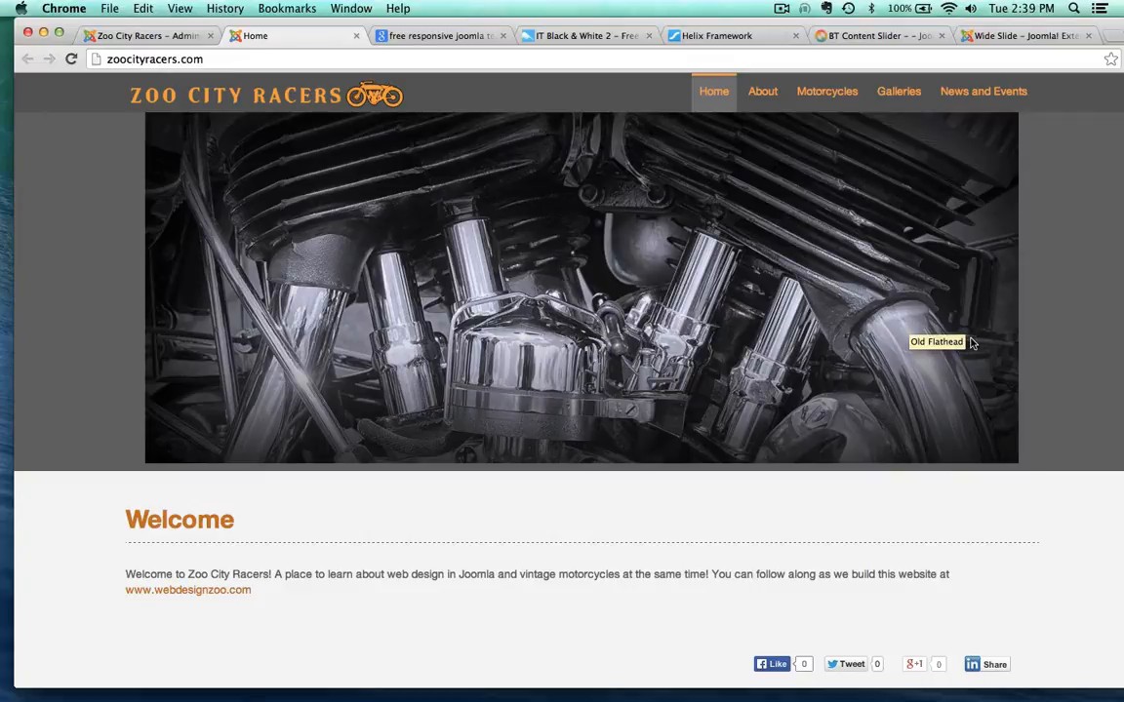
click(137, 35)
click(904, 448)
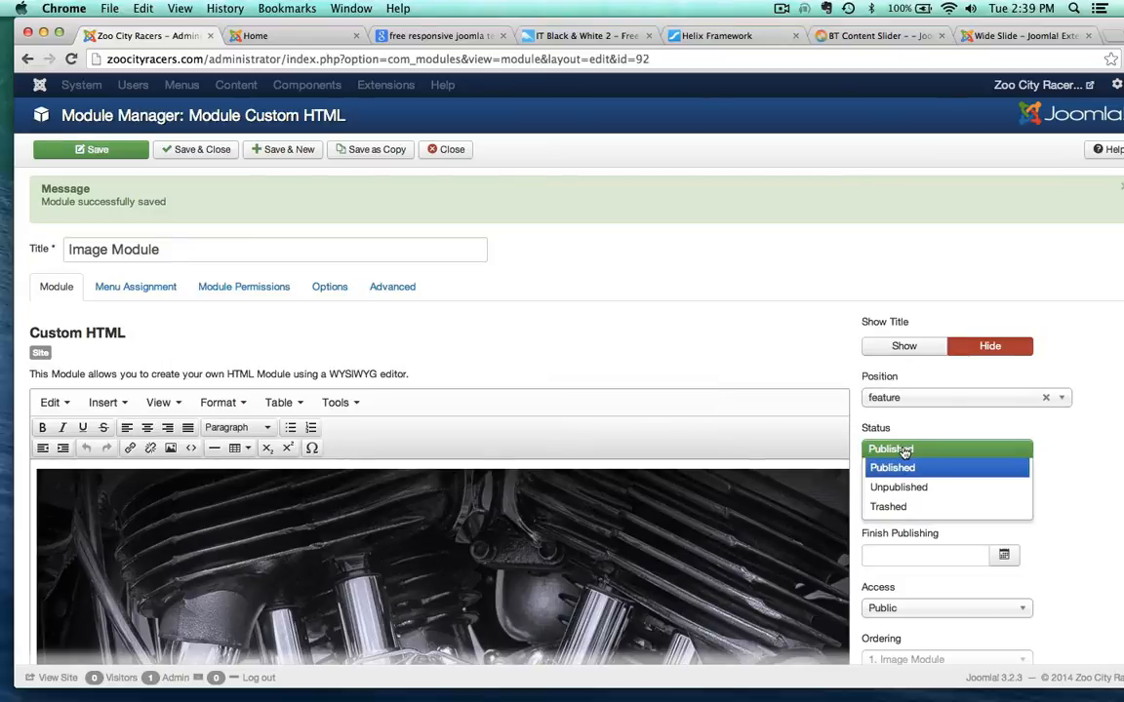
click(891, 488)
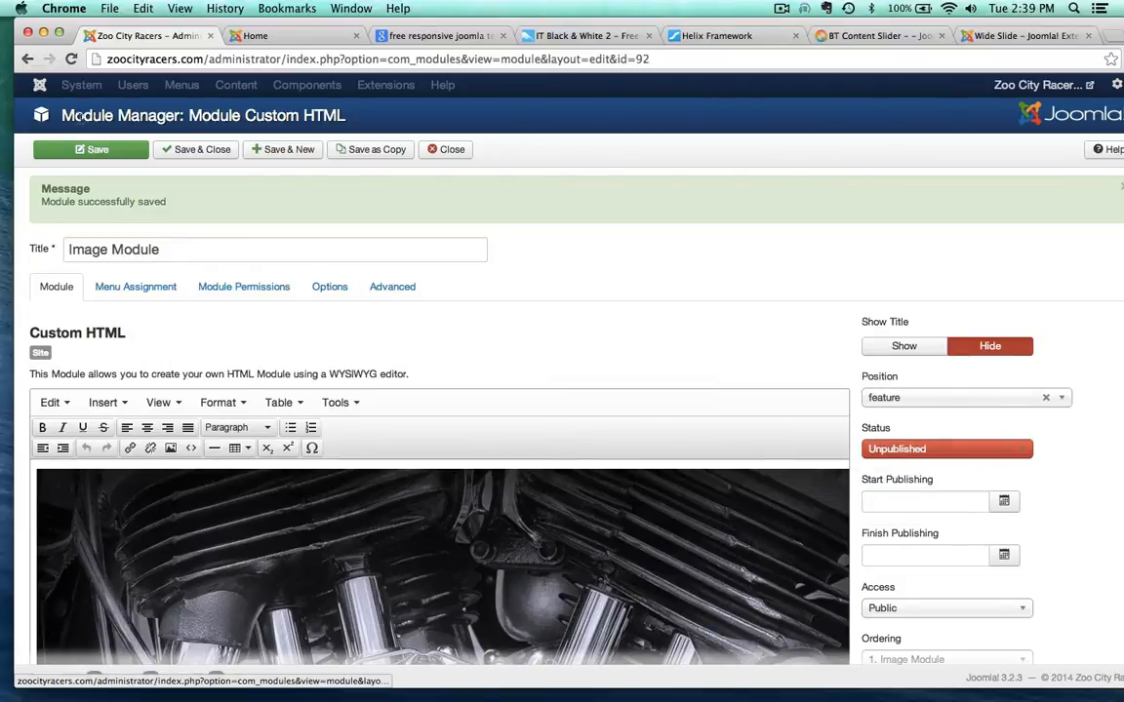
click(209, 154)
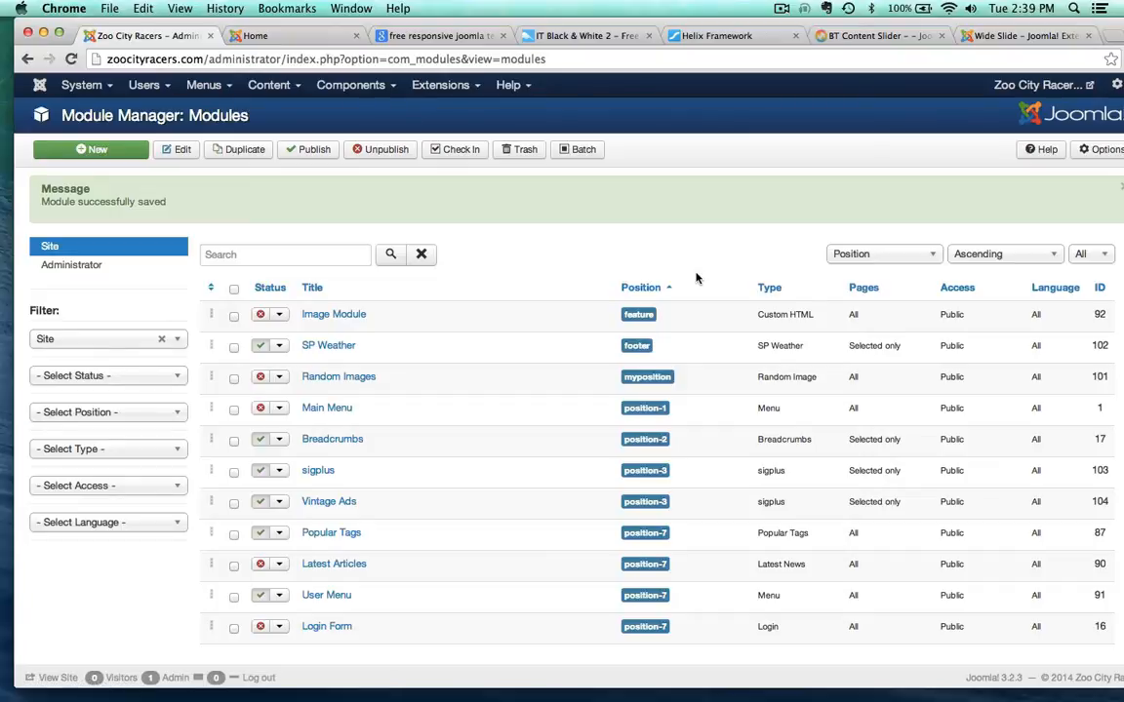
- Open the Extension Manager and review the Wide Slide listing in the Joomla Extensions Directory
click(408, 84)
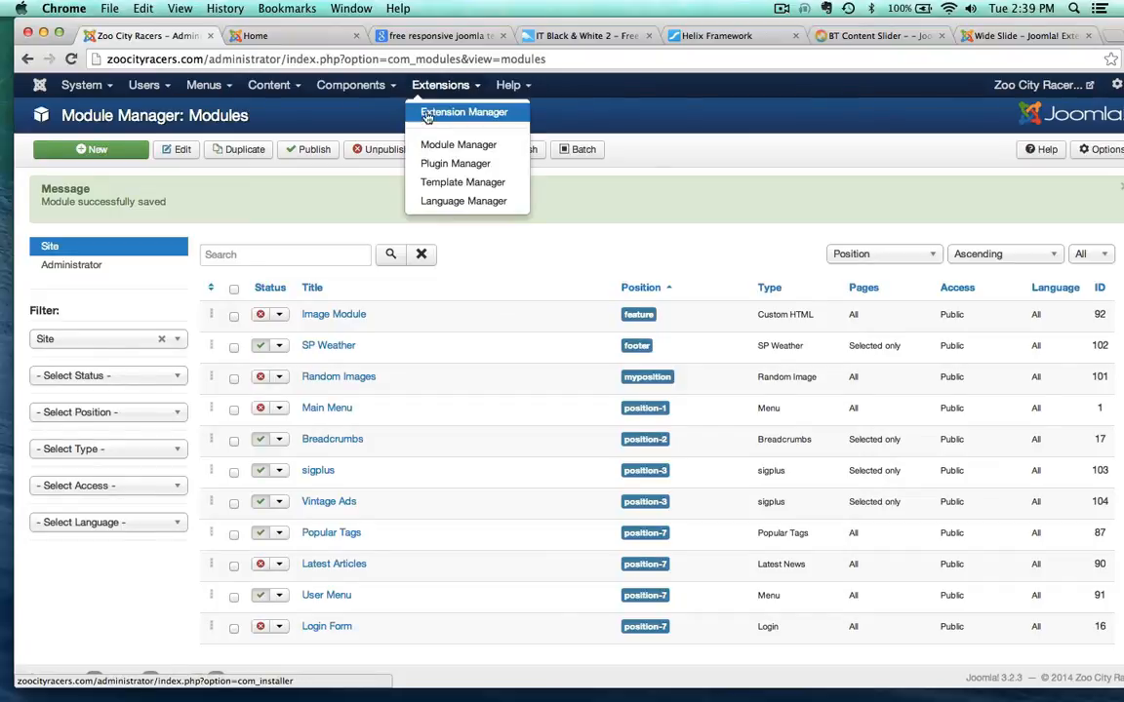
click(446, 115)
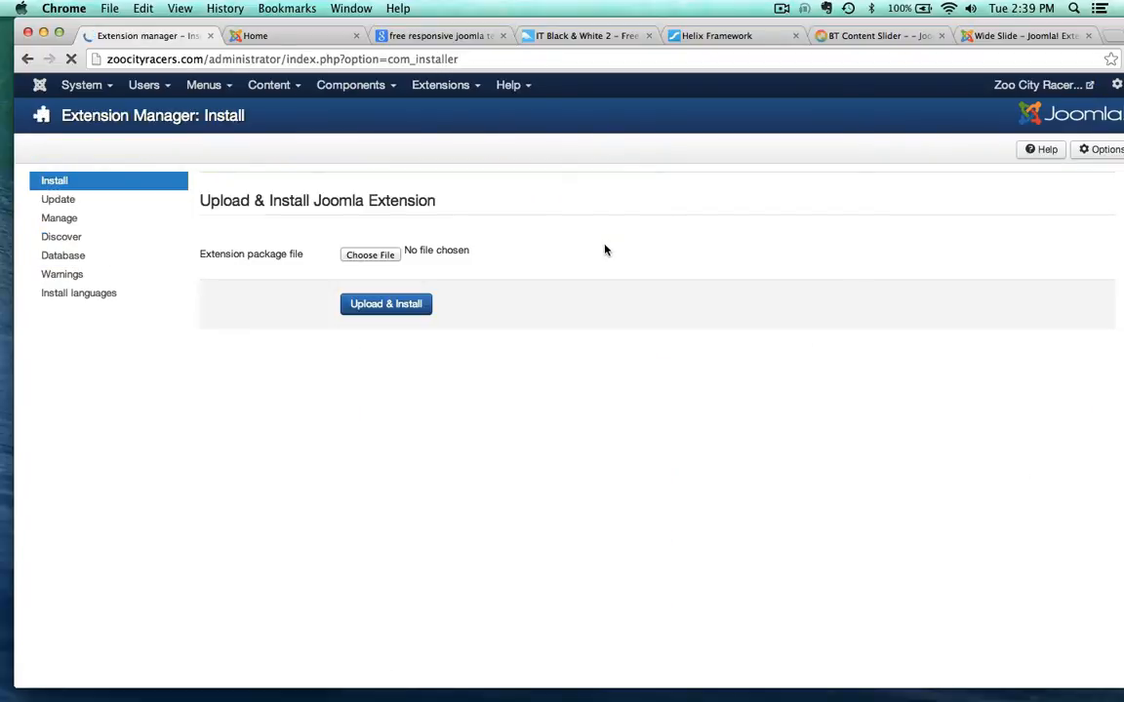
click(1024, 36)
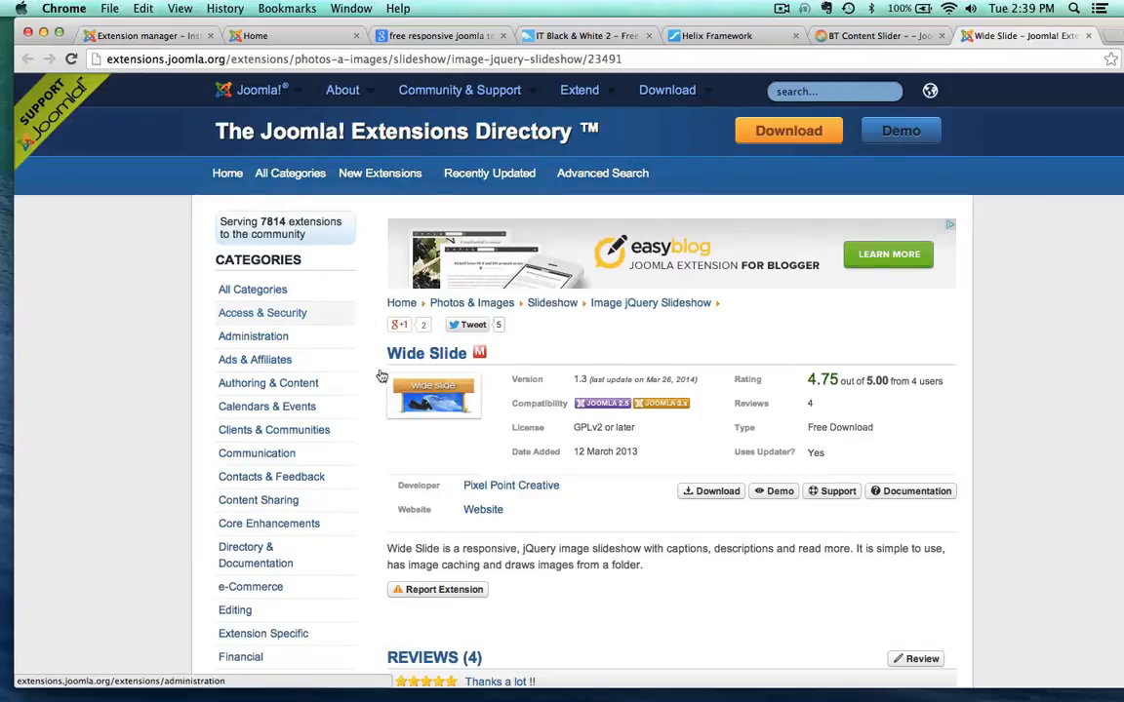
scroll(499, 512, down, 5)
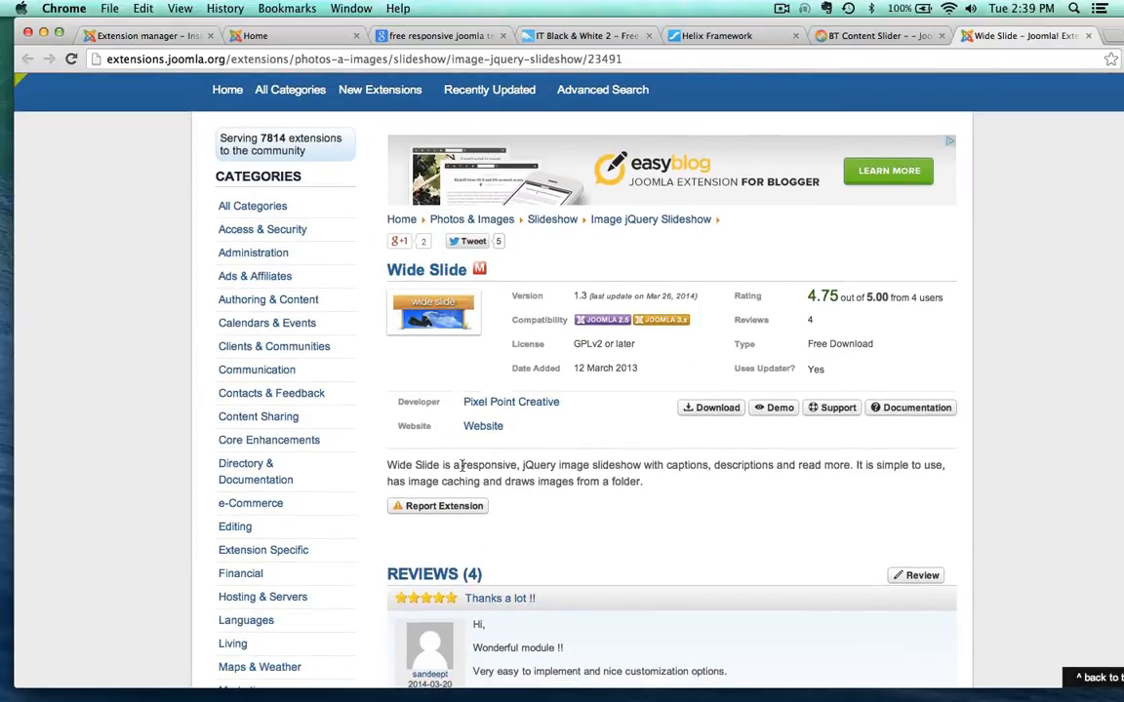
scroll(586, 407, up, 2)
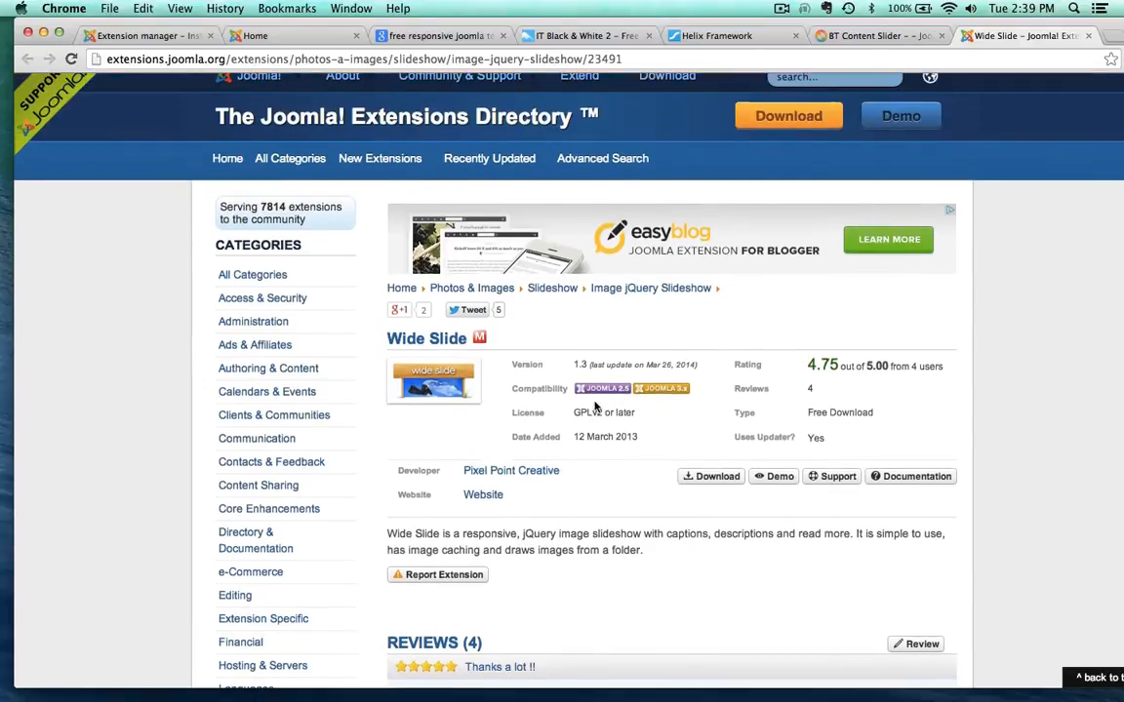
scroll(573, 179, up, 1)
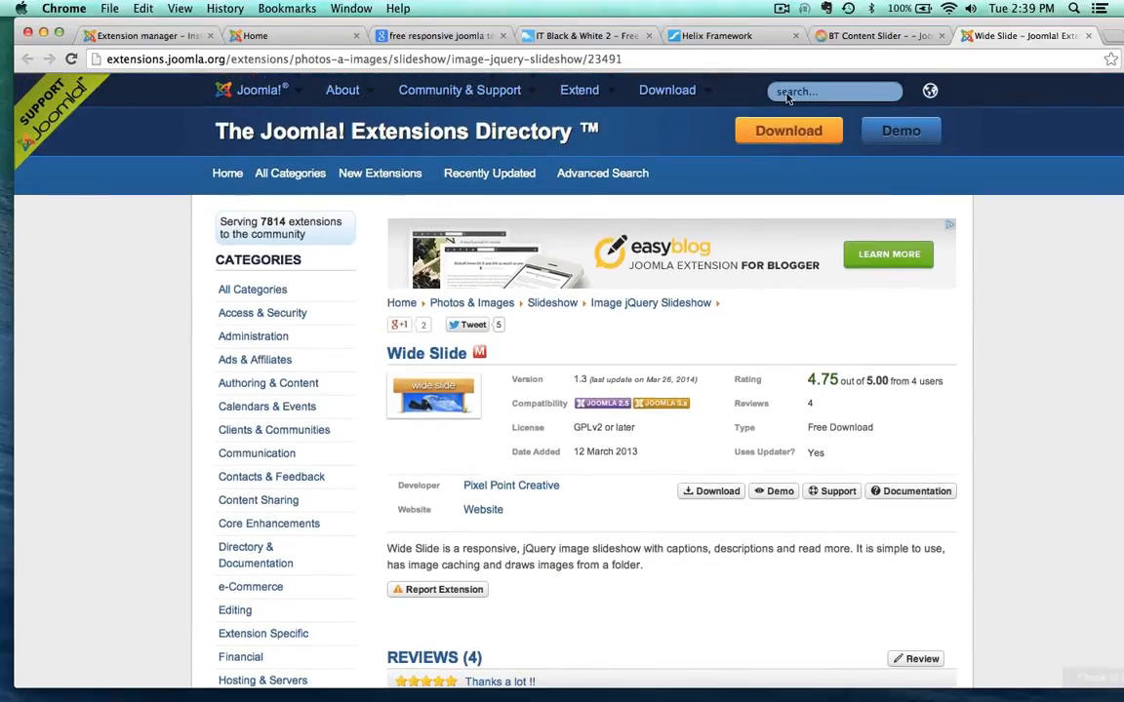
- Open the Wide Slide demo and examine its slideshow examples, stepping through the slides, and its module settings
click(771, 492)
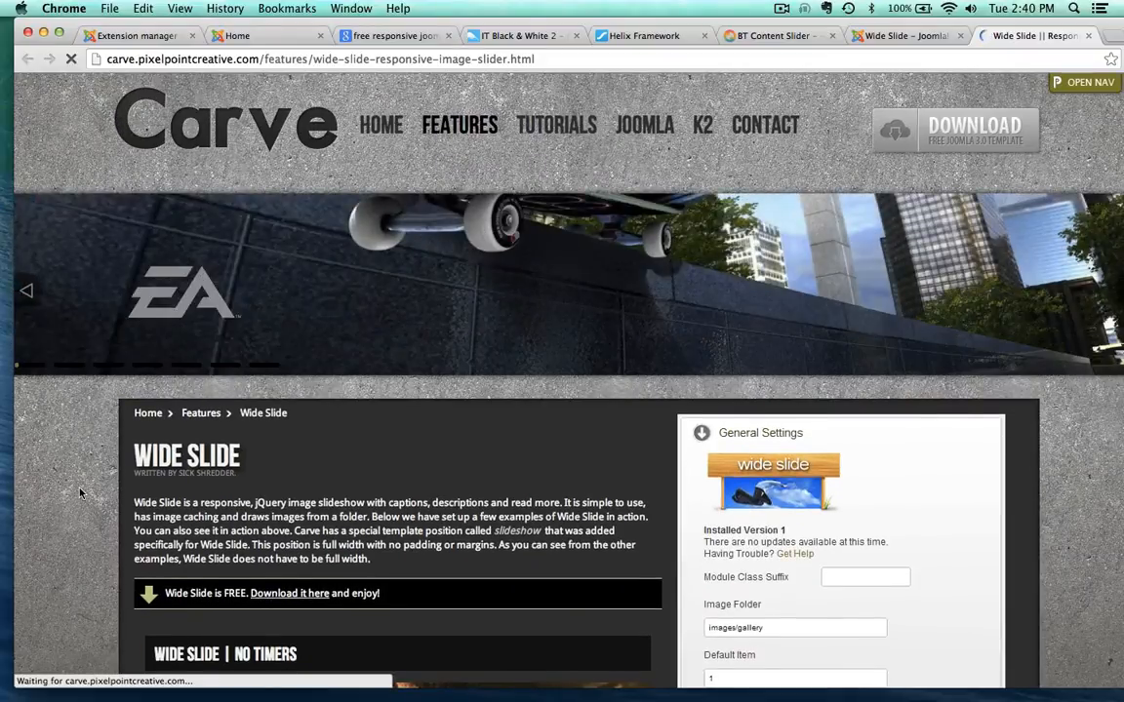
scroll(74, 439, down, 3)
scroll(80, 493, down, 5)
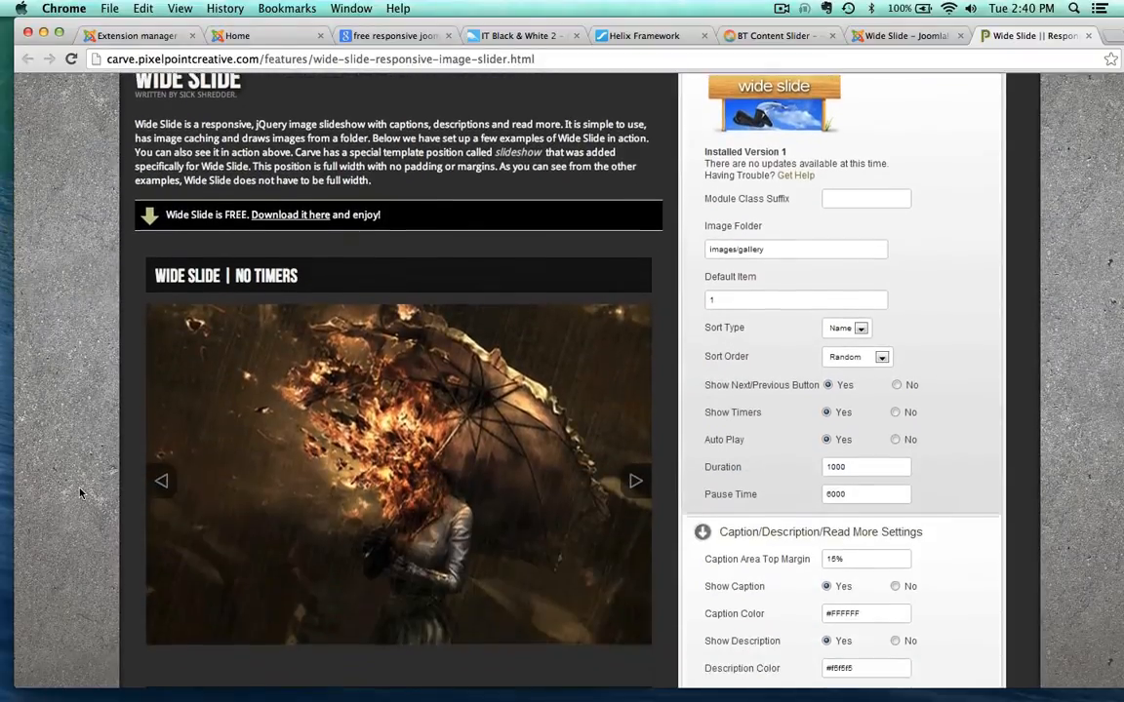
click(634, 461)
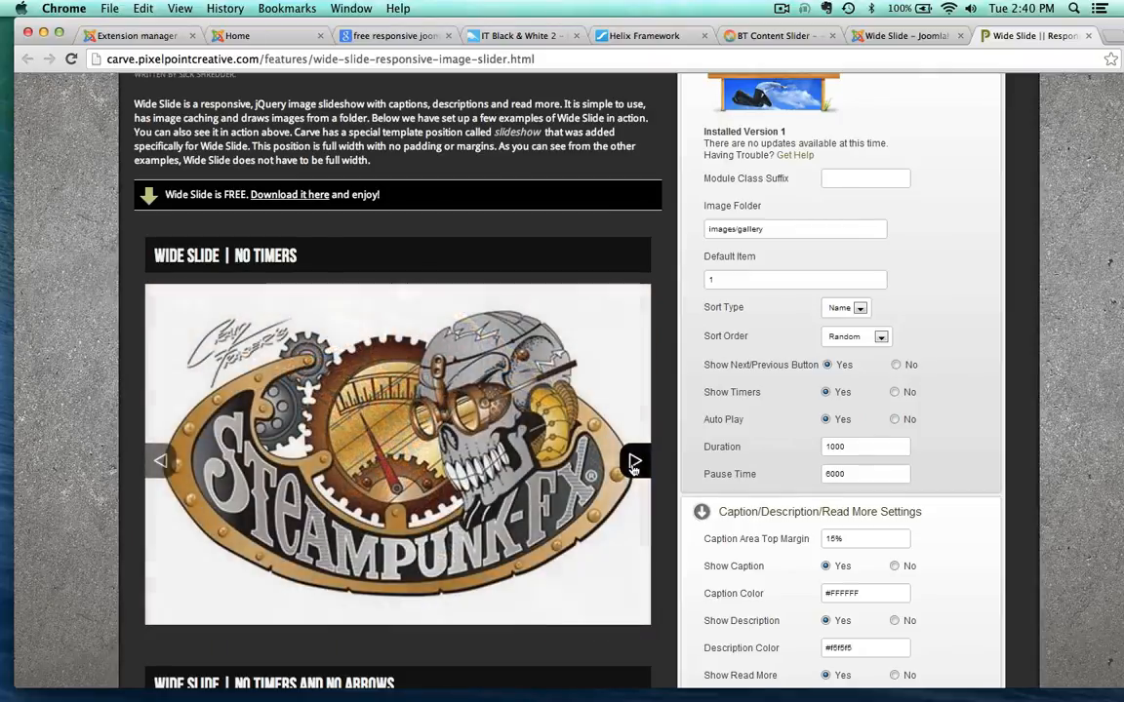
click(634, 466)
click(634, 466)
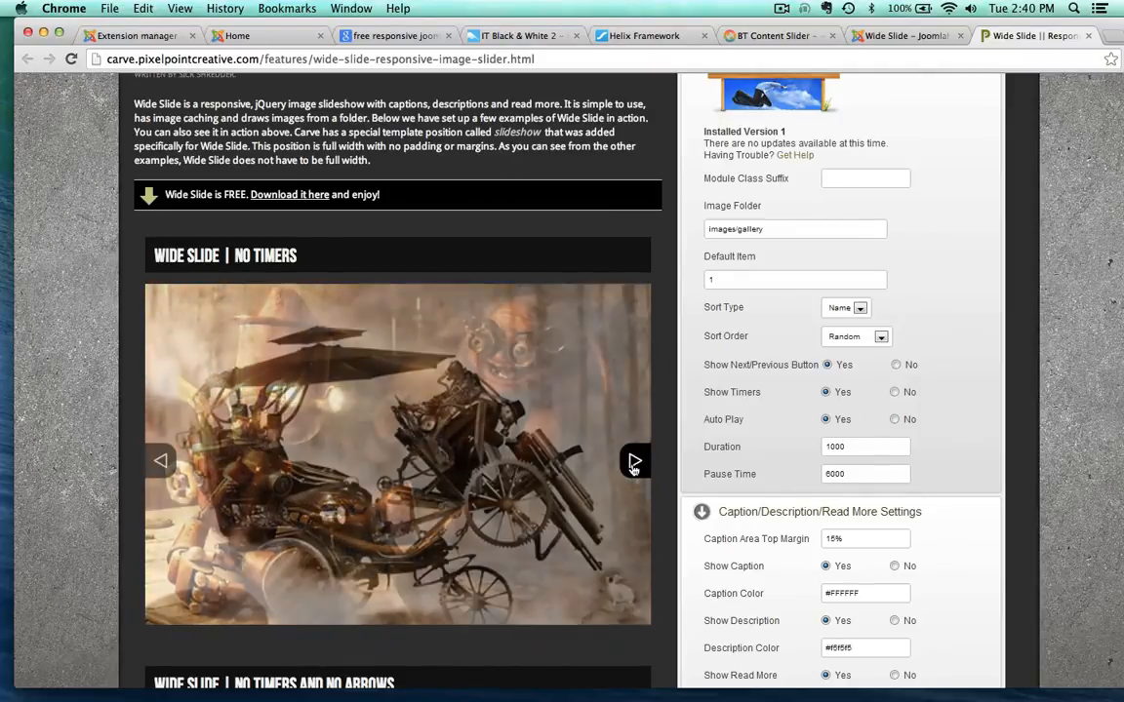
scroll(77, 435, down, 5)
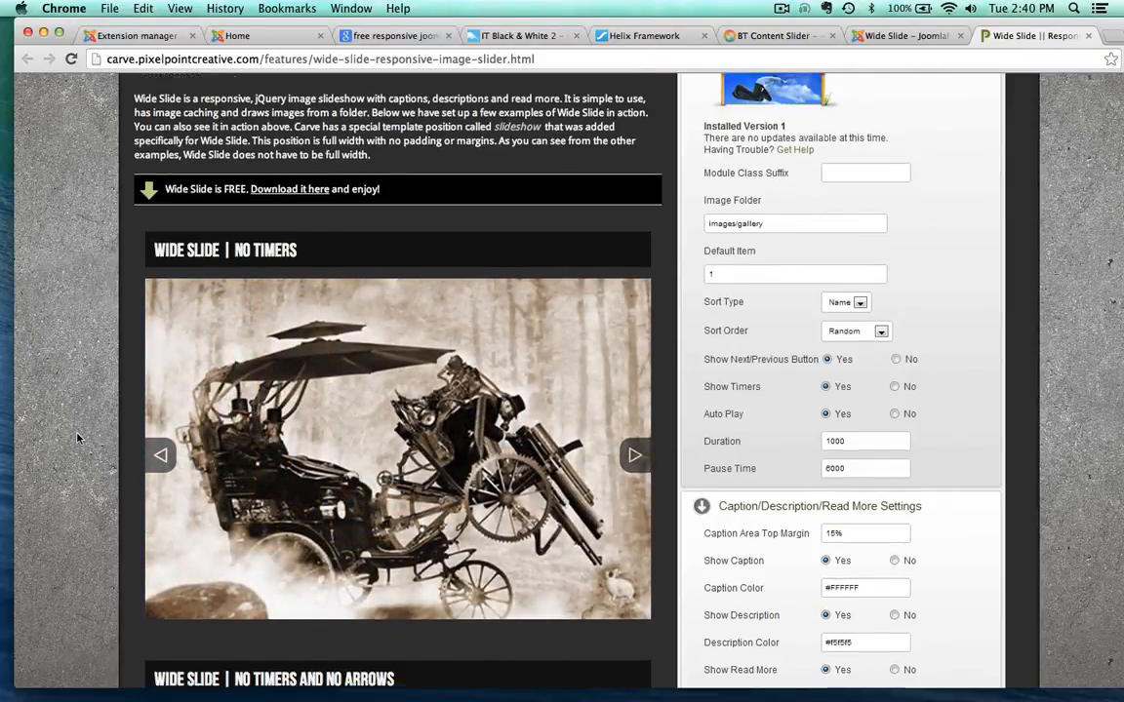
scroll(77, 438, down, 8)
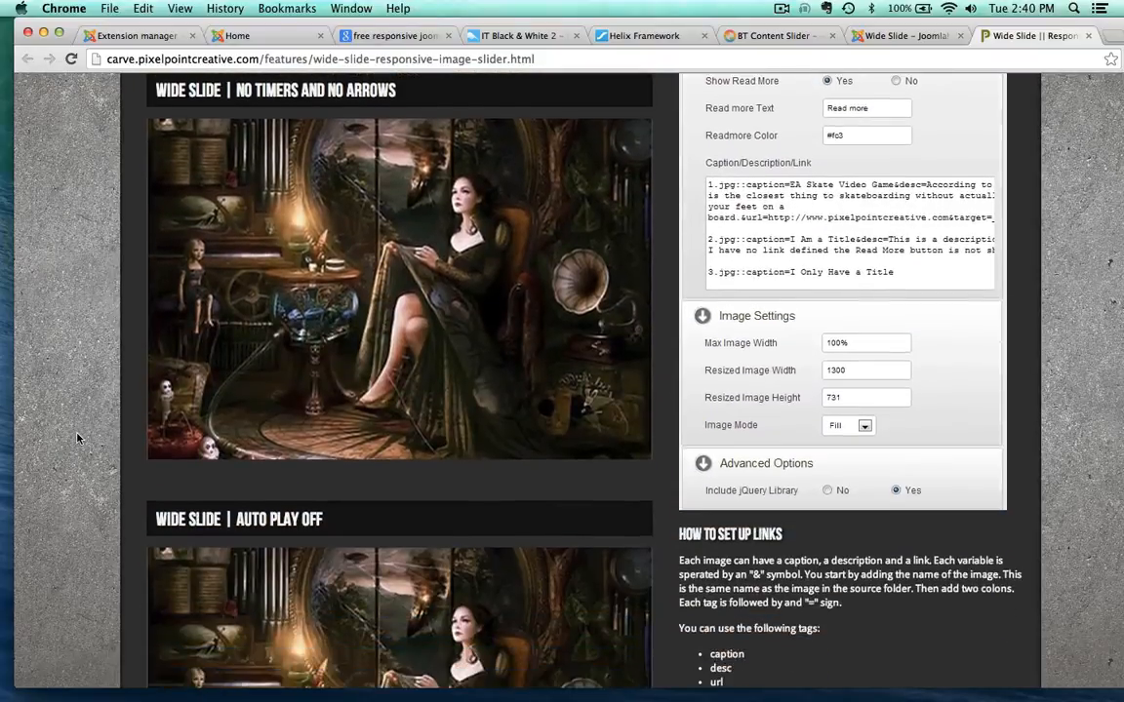
scroll(77, 438, down, 5)
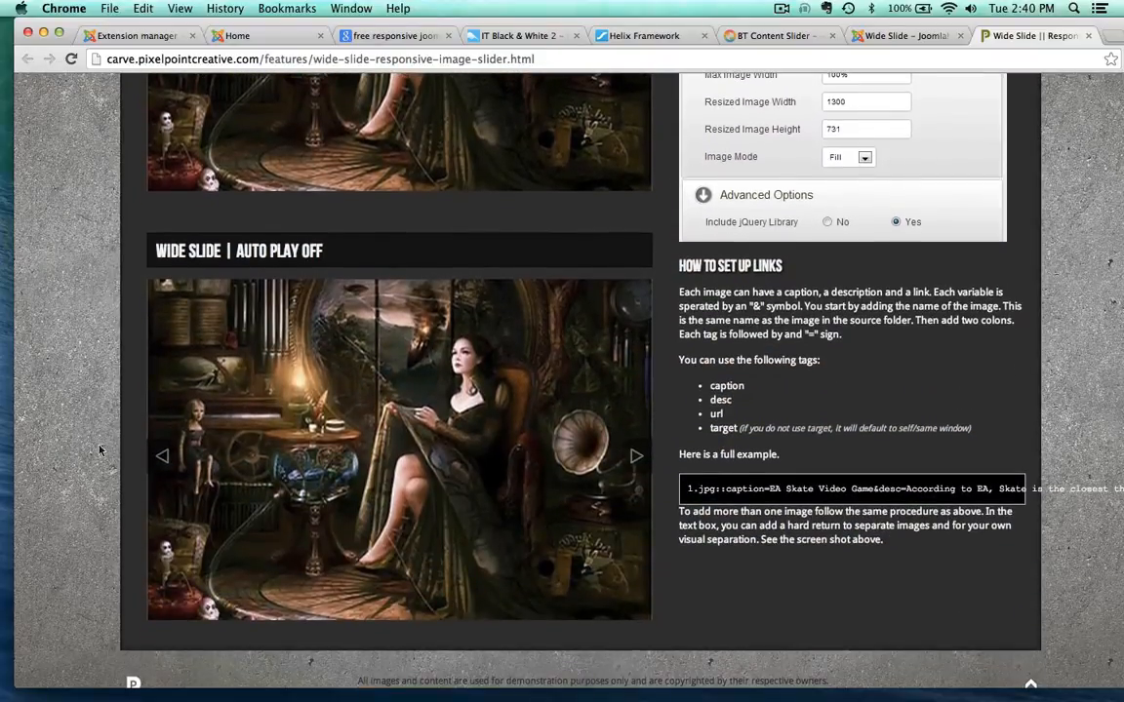
click(635, 455)
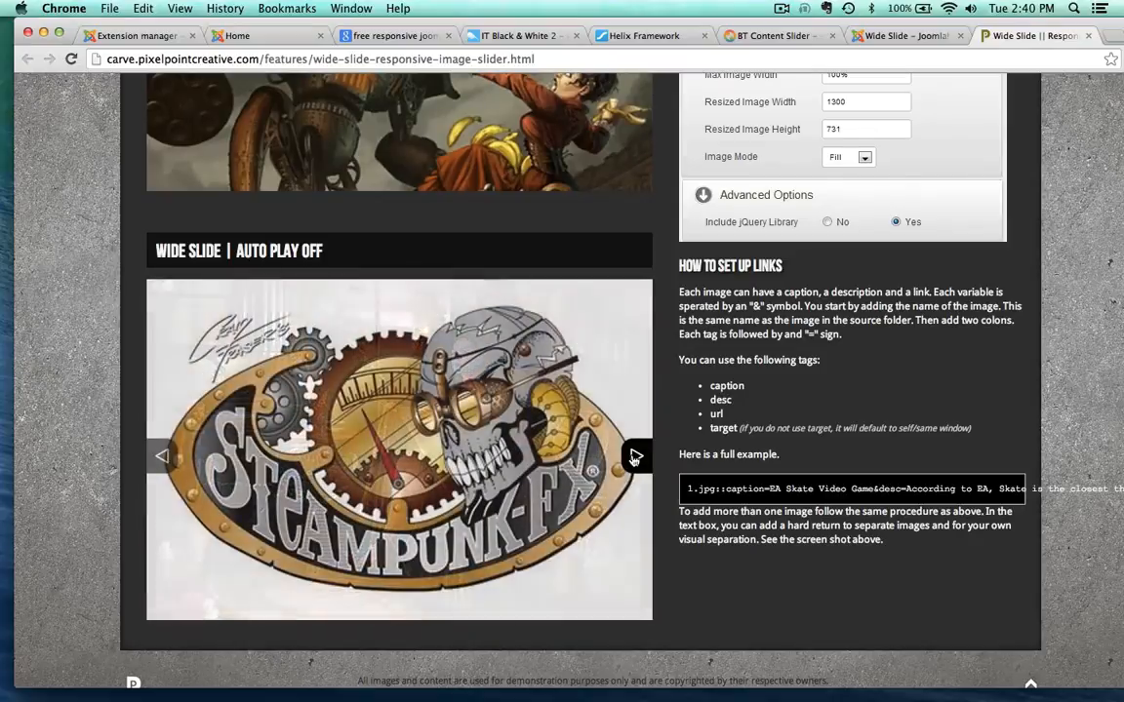
scroll(182, 422, up, 15)
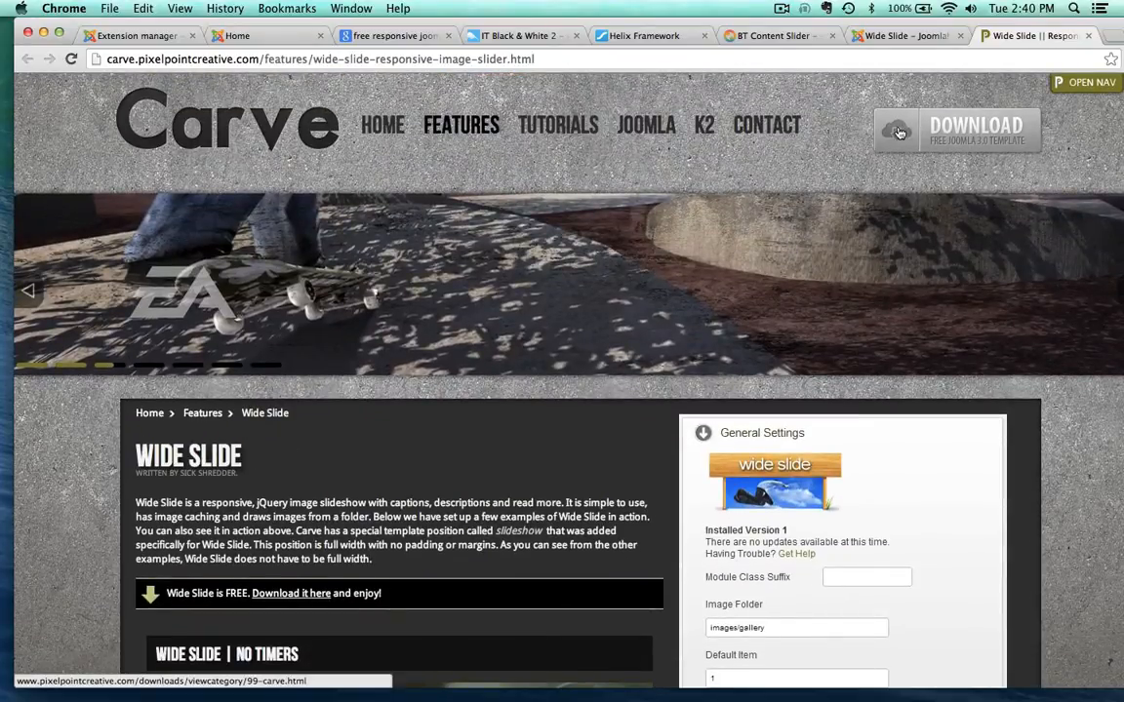
- Download Wide Slide version 1.3 from the developer's site through its Joomla Extensions Directory listing
click(907, 35)
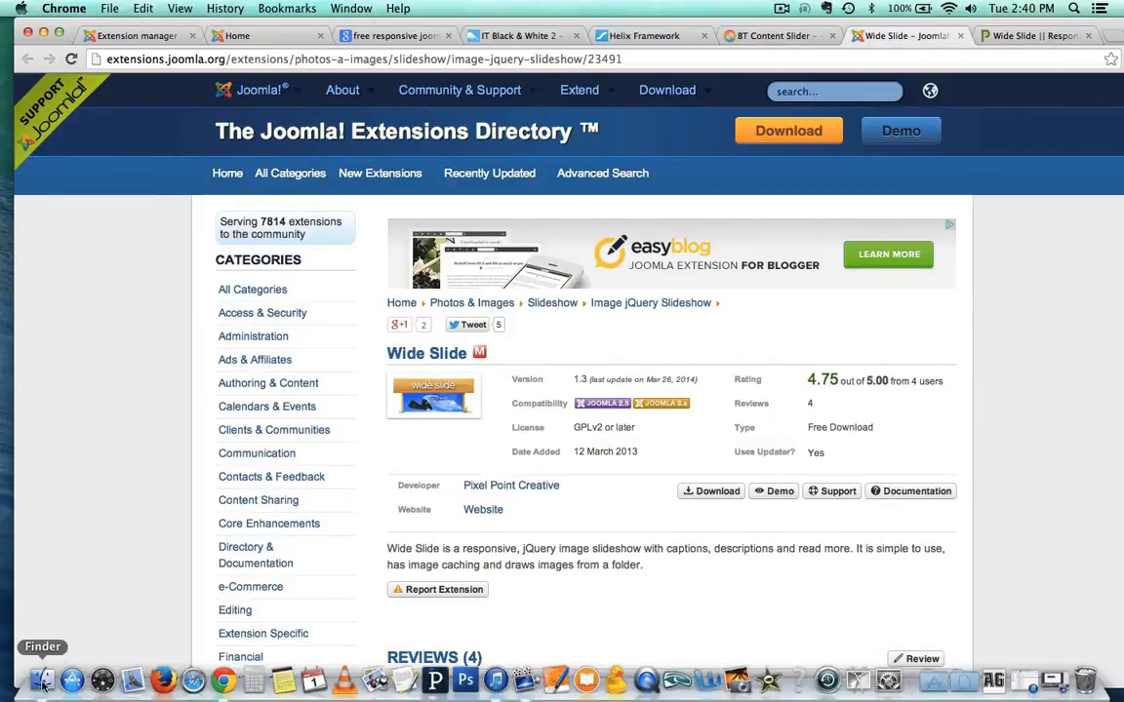
click(713, 492)
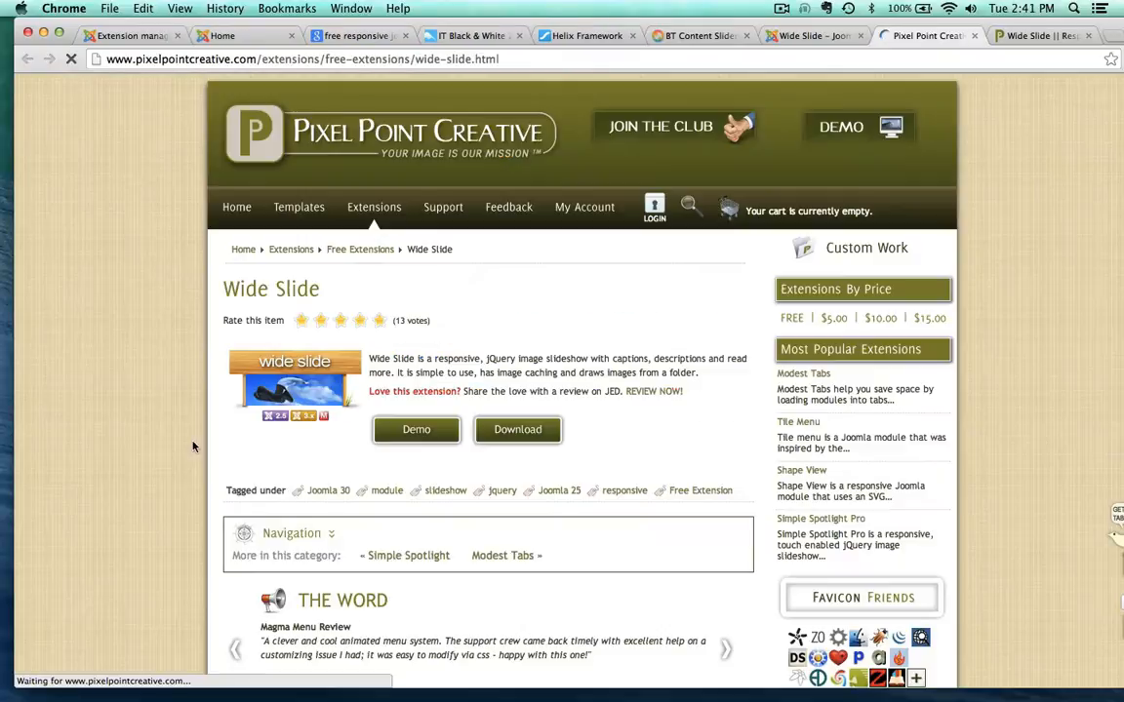
click(520, 430)
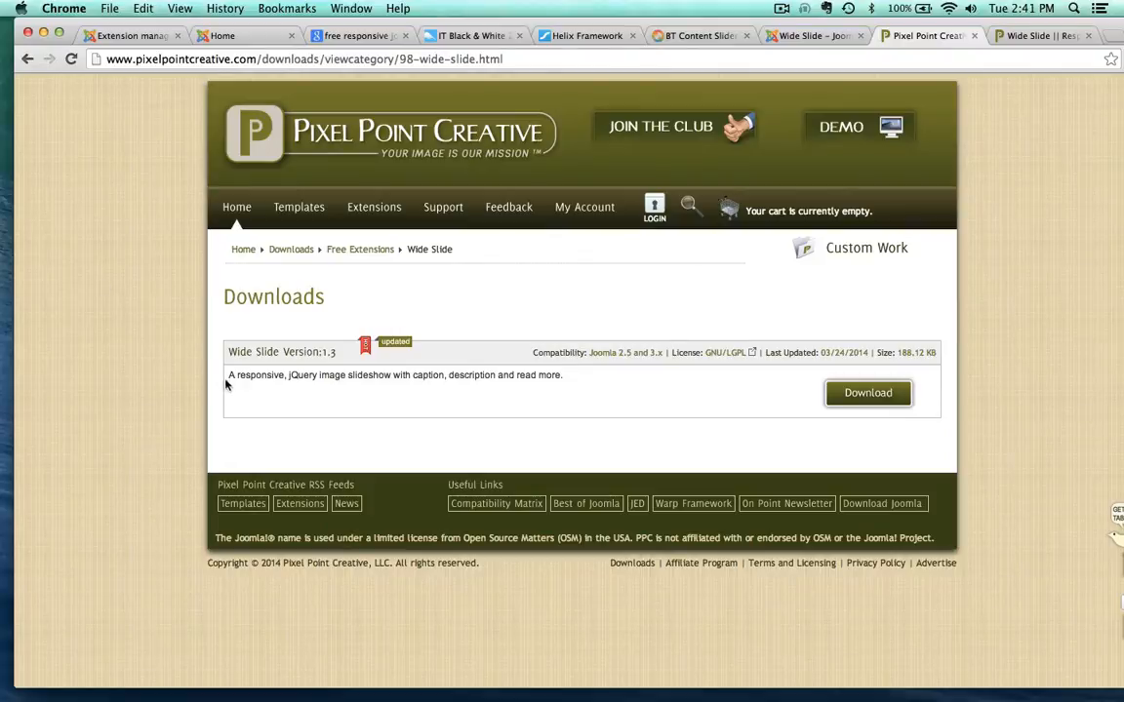
click(874, 399)
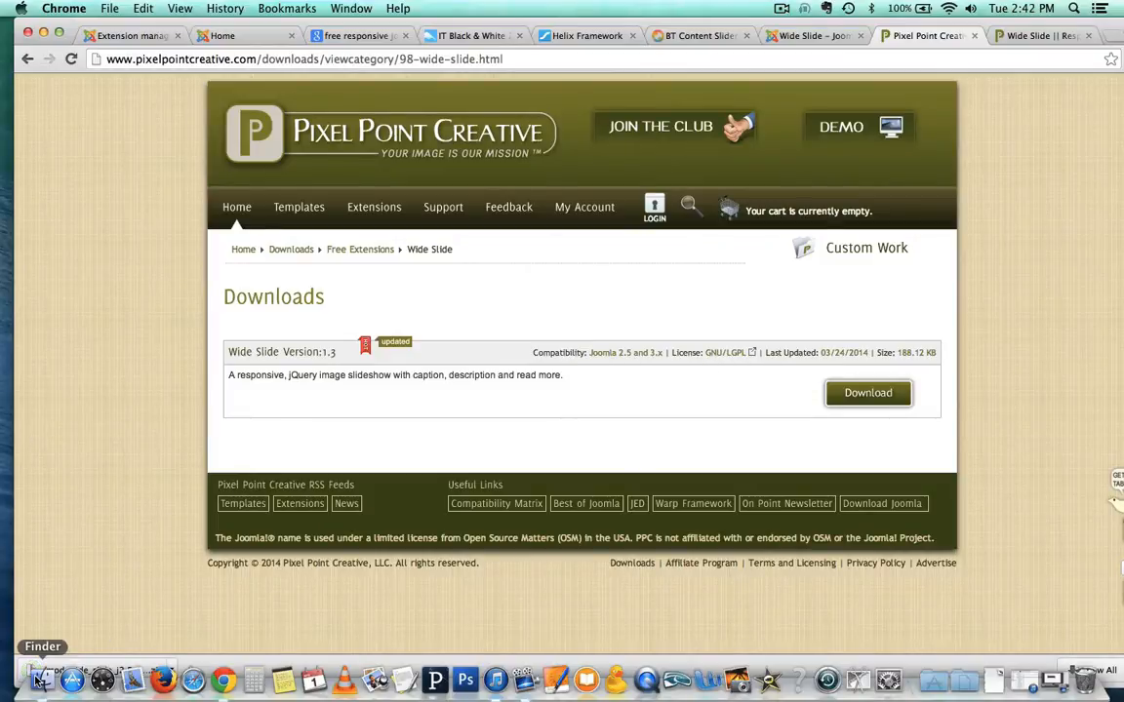
- Switch to Finder, move the downloaded mod_wide_slide_j2.5_j3.0_v1.3 (1).zip into the new Joomla mods folder, and return to Chrome
click(37, 680)
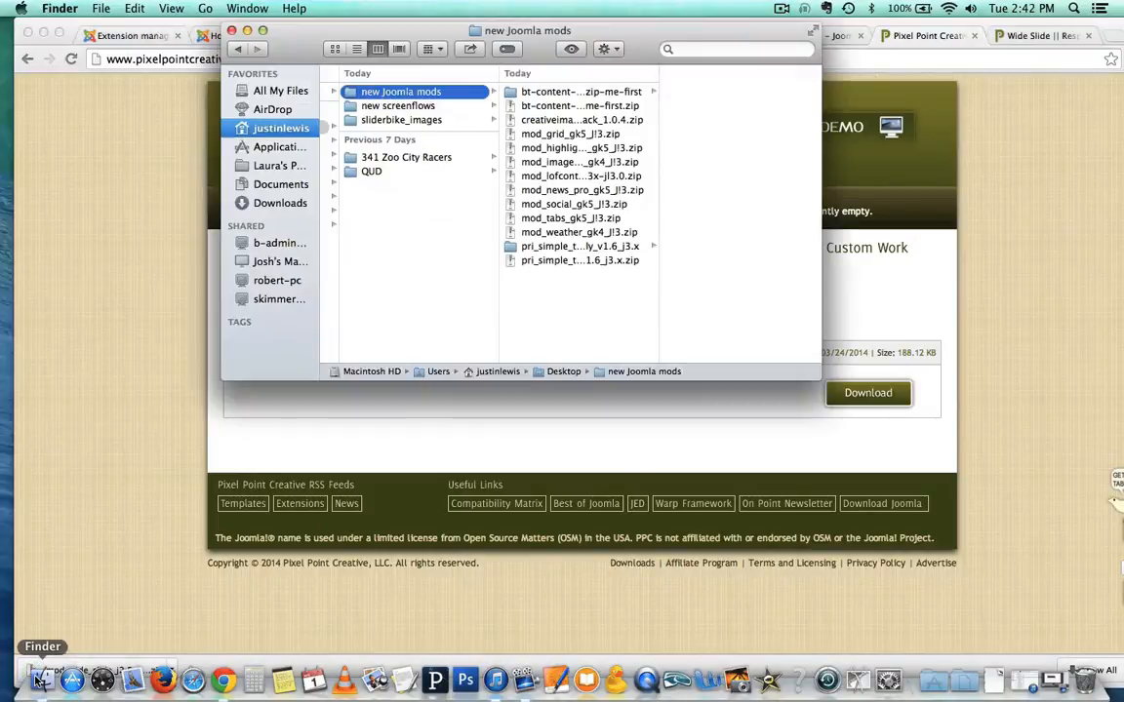
click(995, 682)
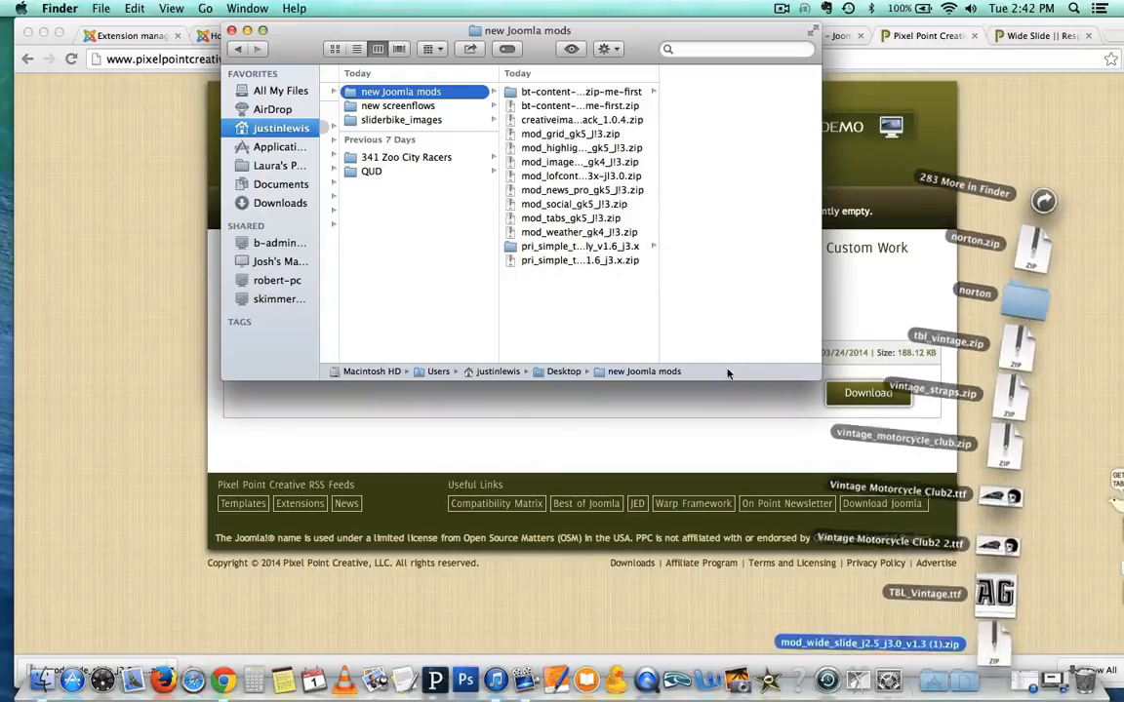
drag(937, 644, 566, 316)
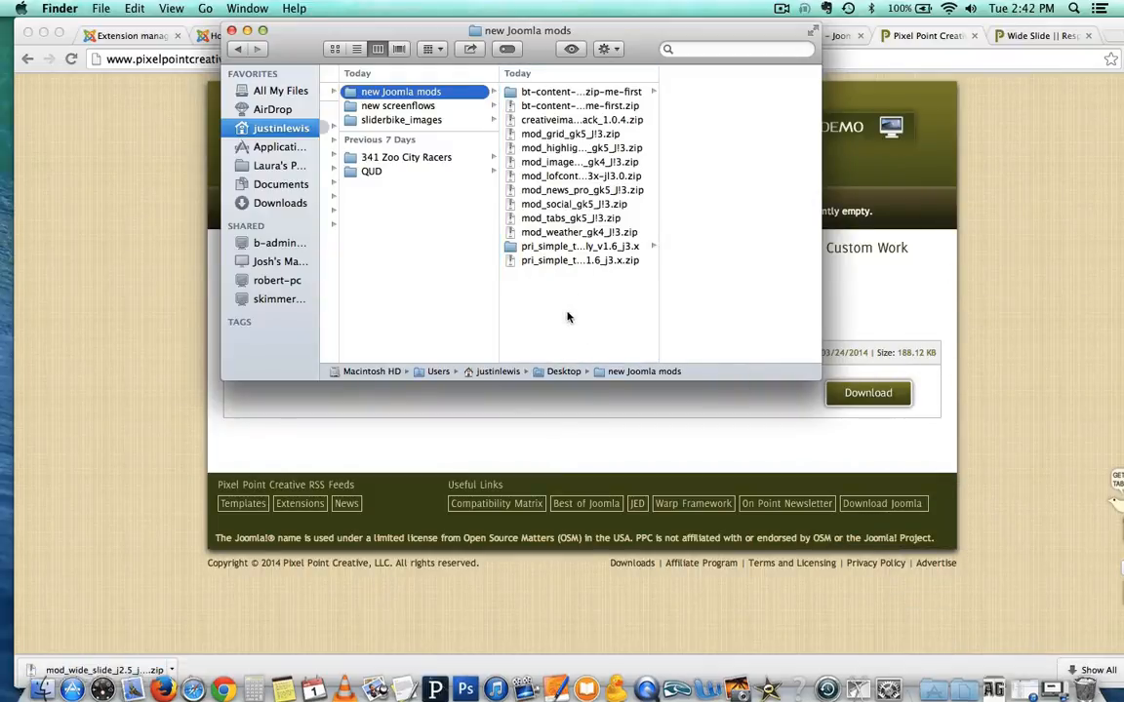
click(143, 236)
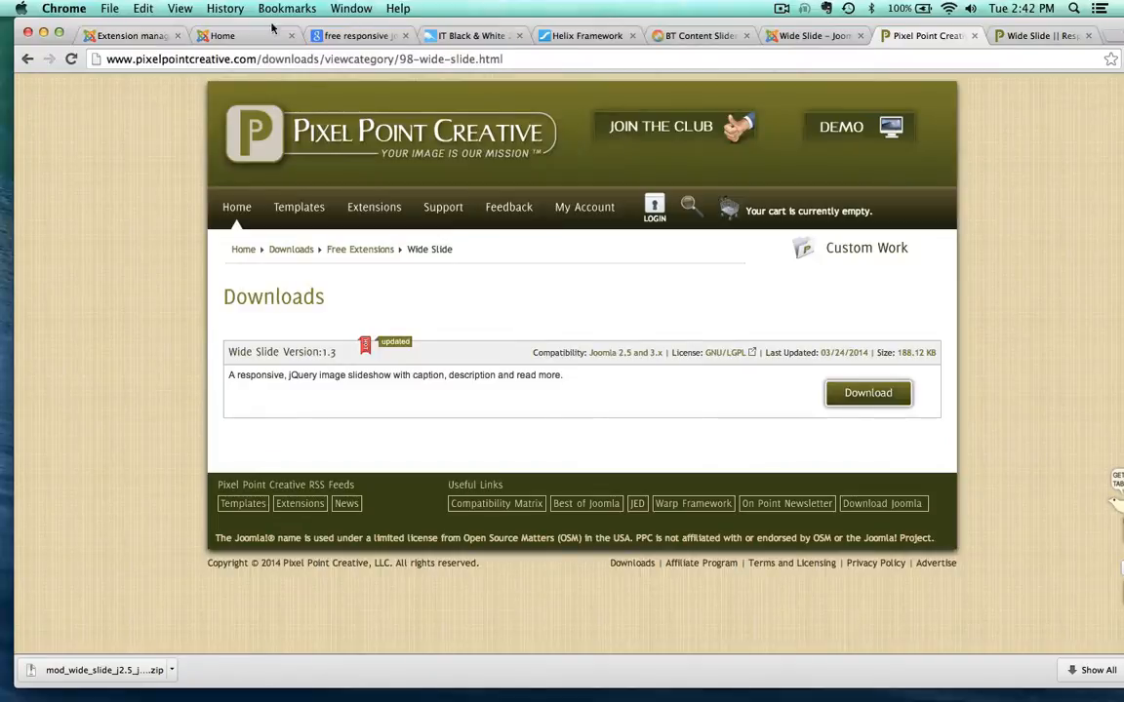
- Upload and install the Wide Slide zip package from the new Joomla mods folder, and open the Module Manager
click(139, 36)
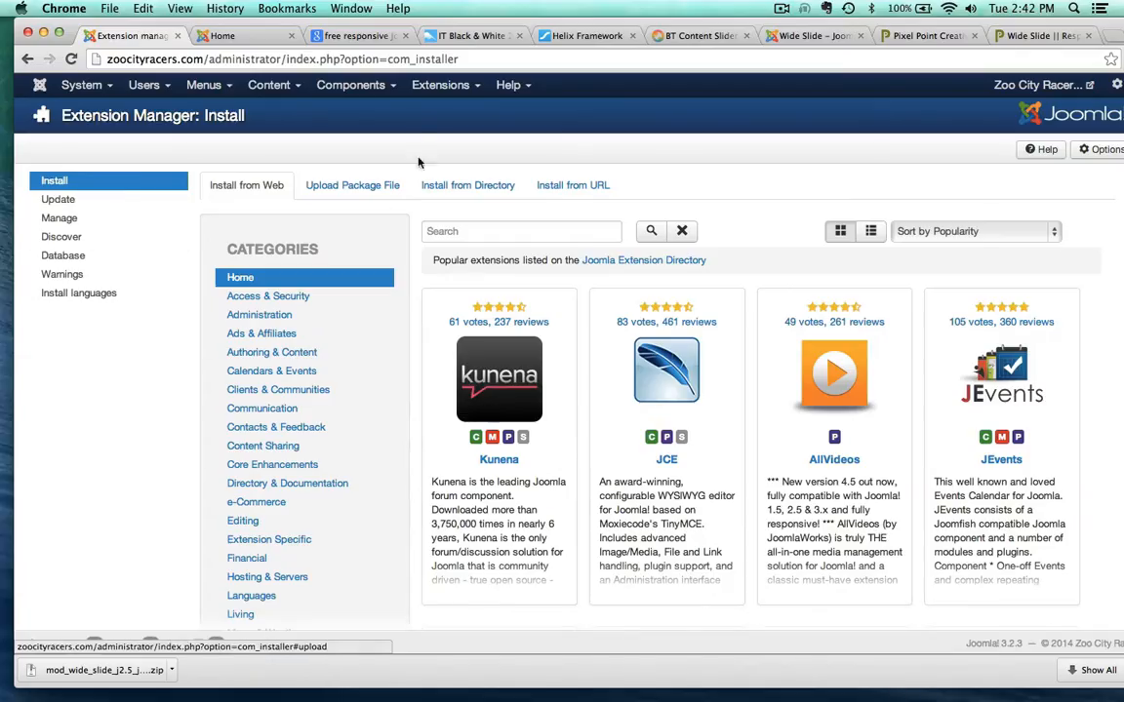
click(330, 185)
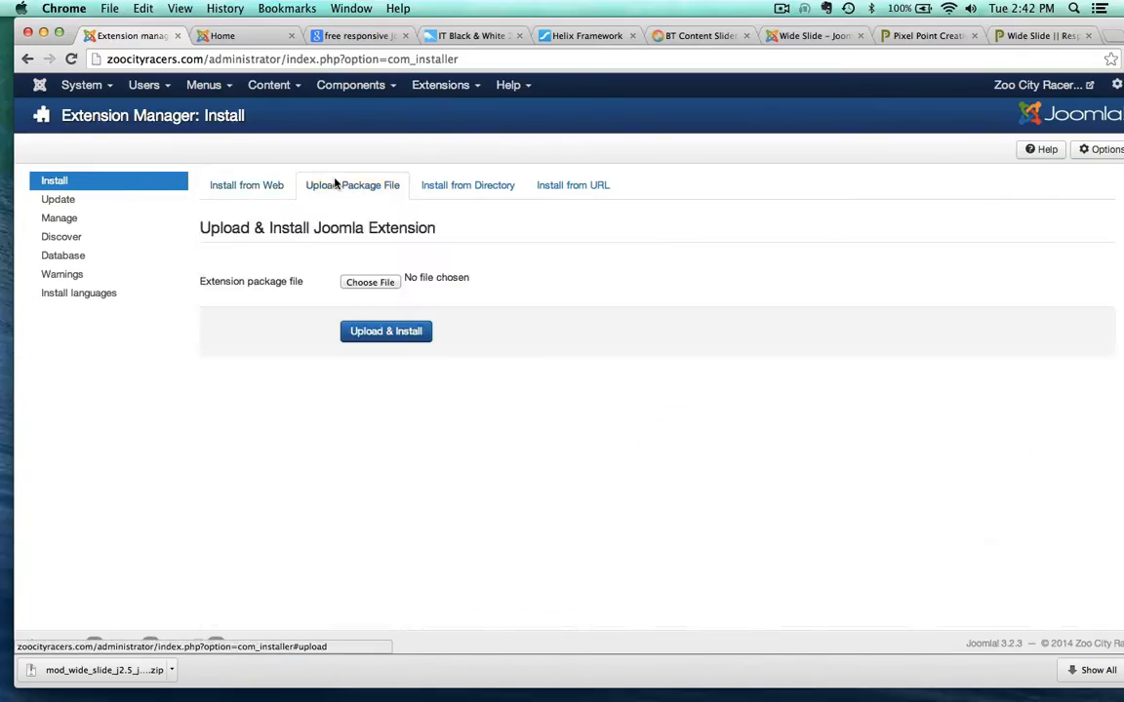
click(353, 282)
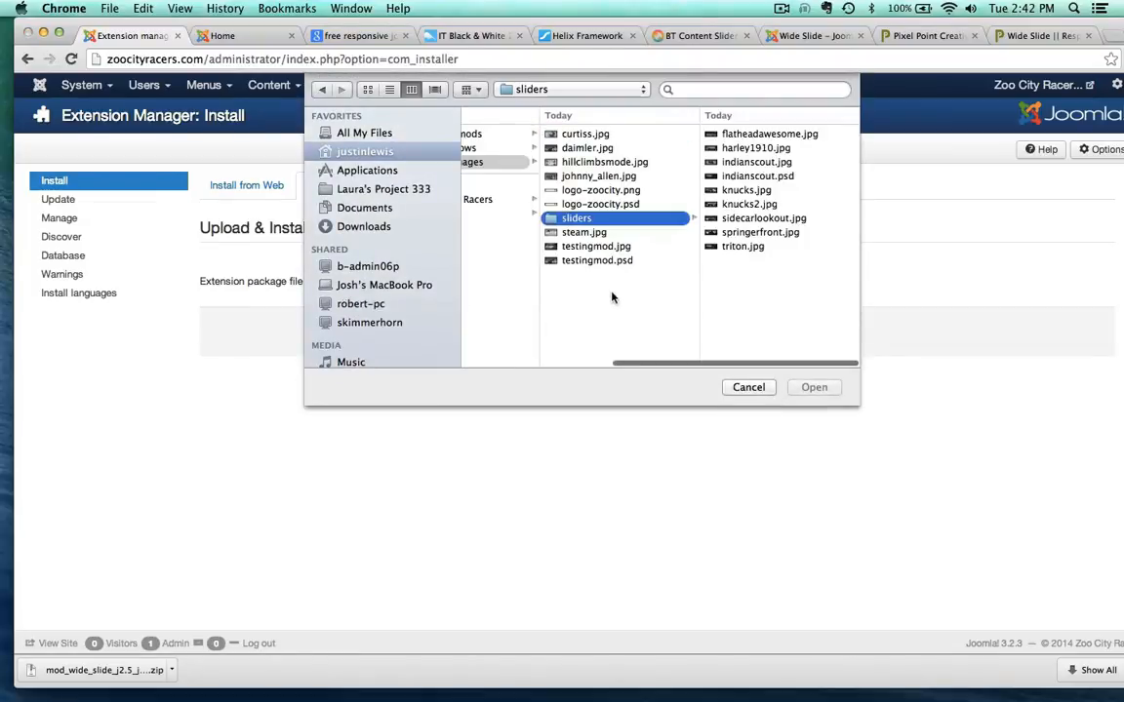
scroll(536, 301, left, 5)
click(584, 134)
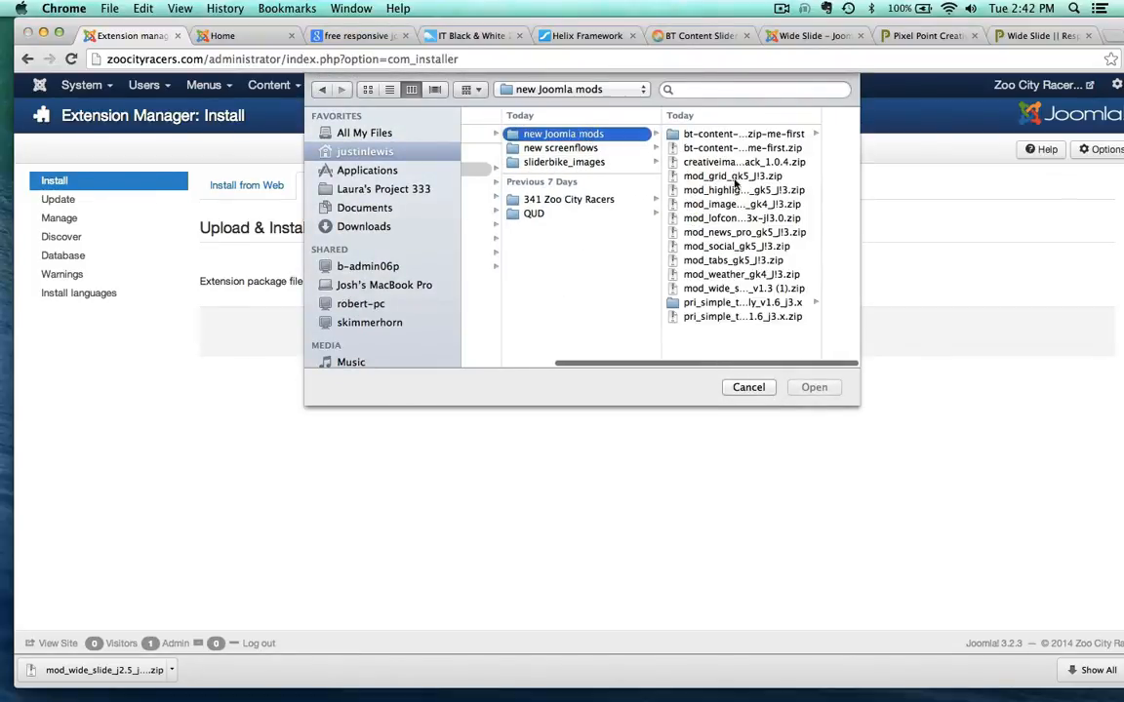
double_click(713, 289)
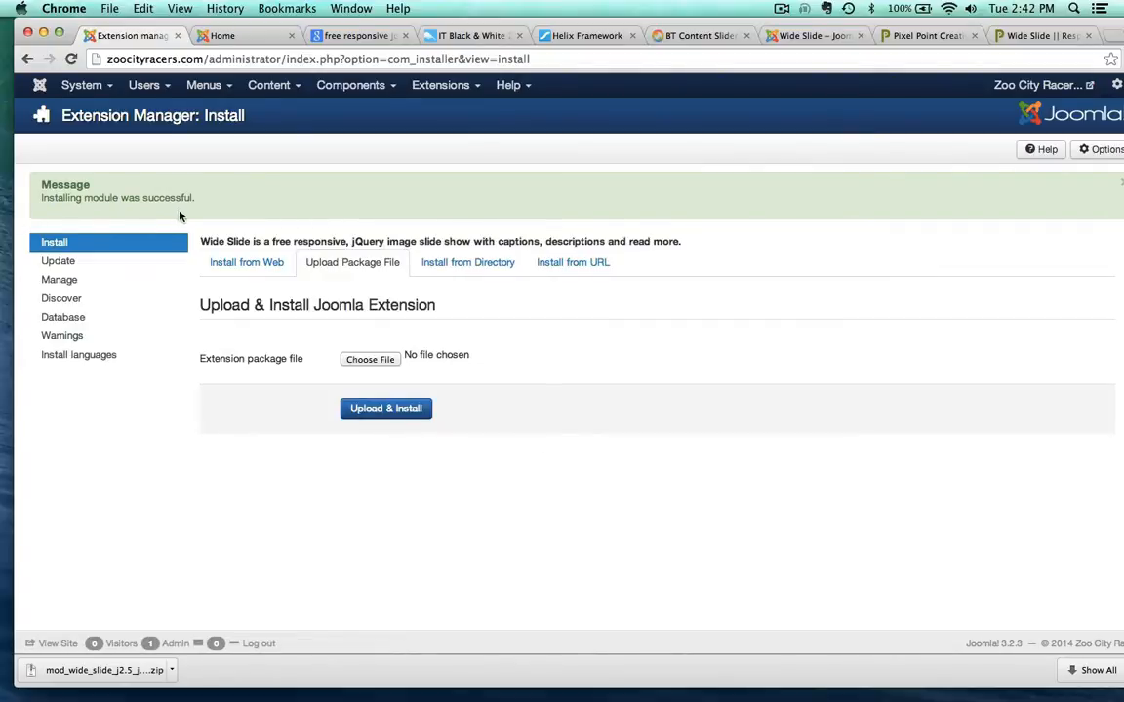
click(430, 84)
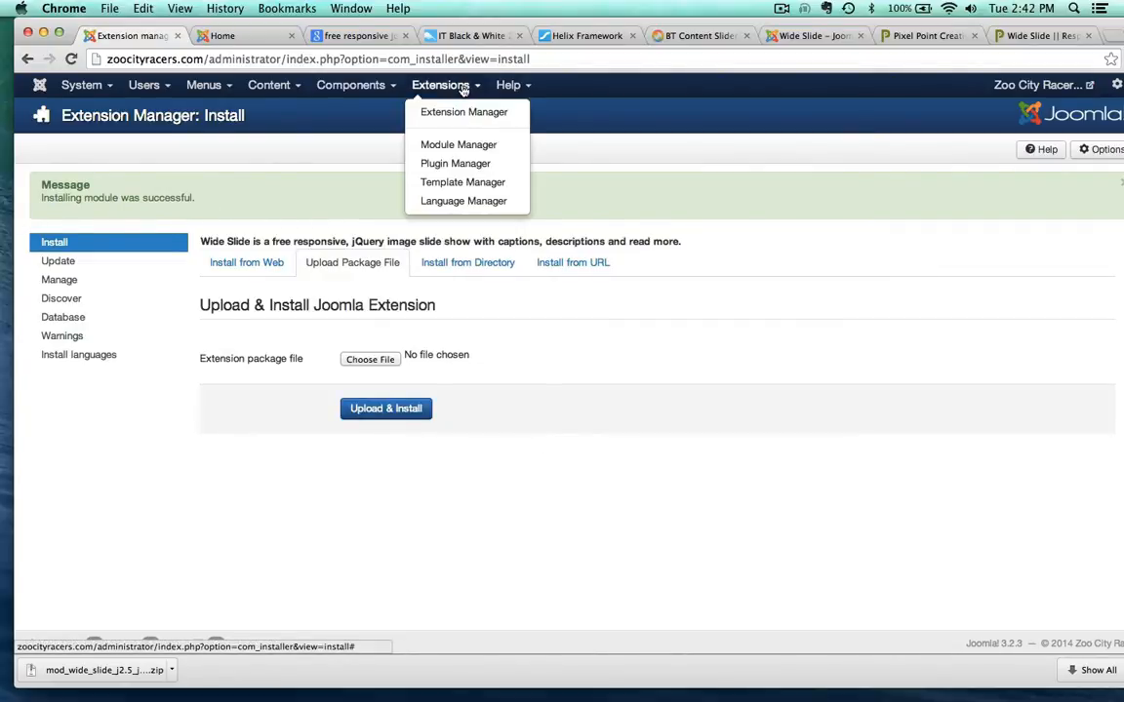
click(444, 146)
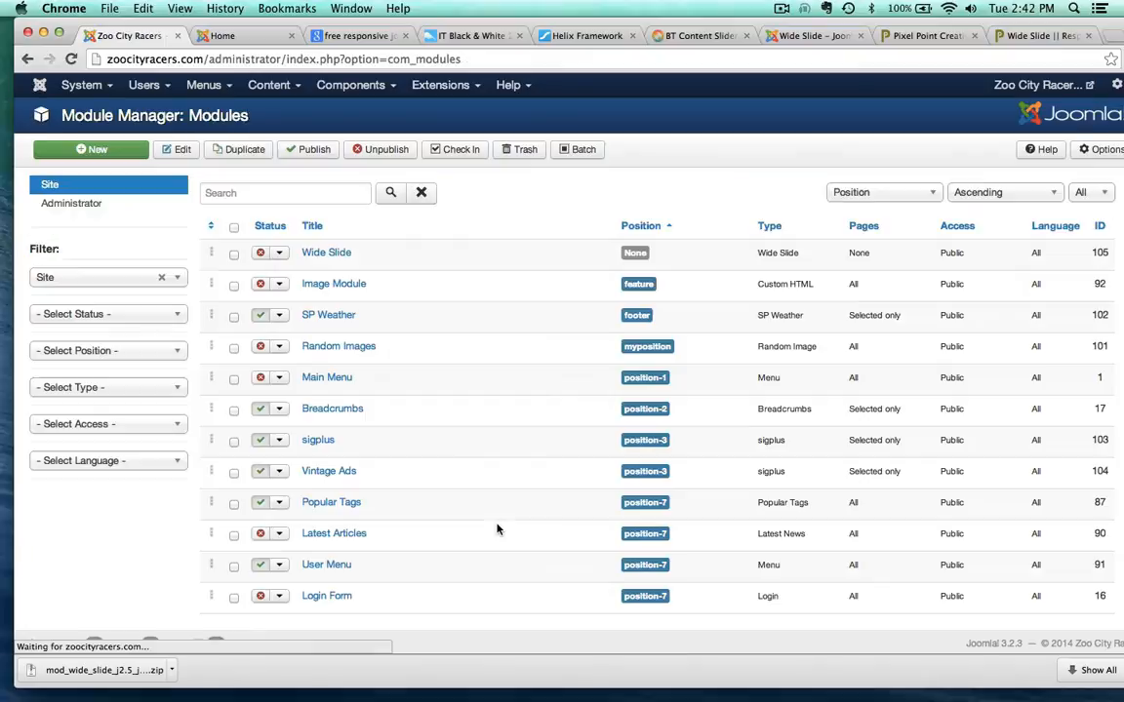
- Open the Wide Slide module for editing and set its status to Published
click(320, 256)
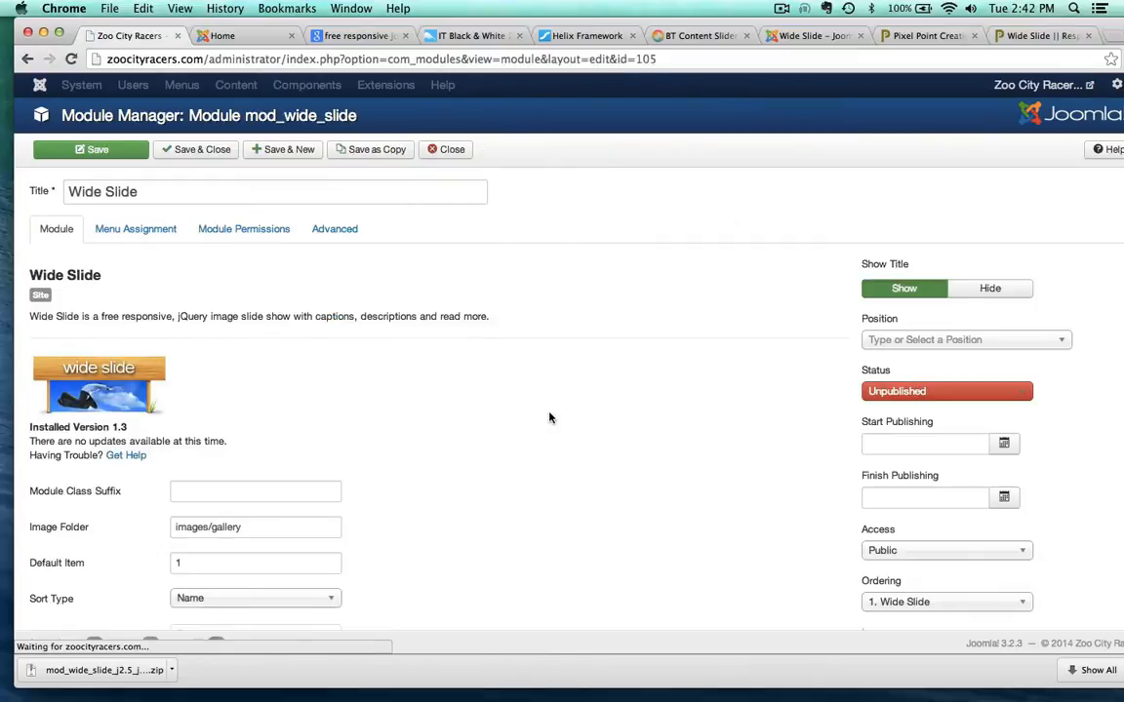
click(875, 395)
click(876, 409)
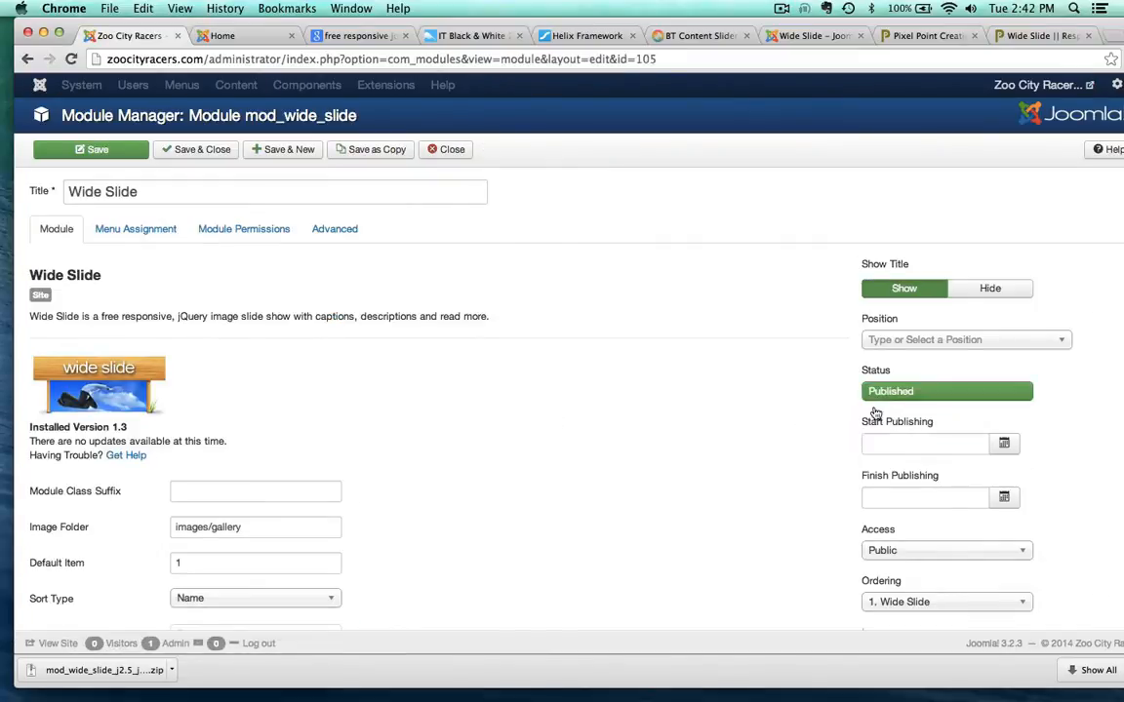
- Assign the Wide Slide module to the pri_simple template's Feature [feature] position
click(873, 341)
scroll(908, 459, down, 10)
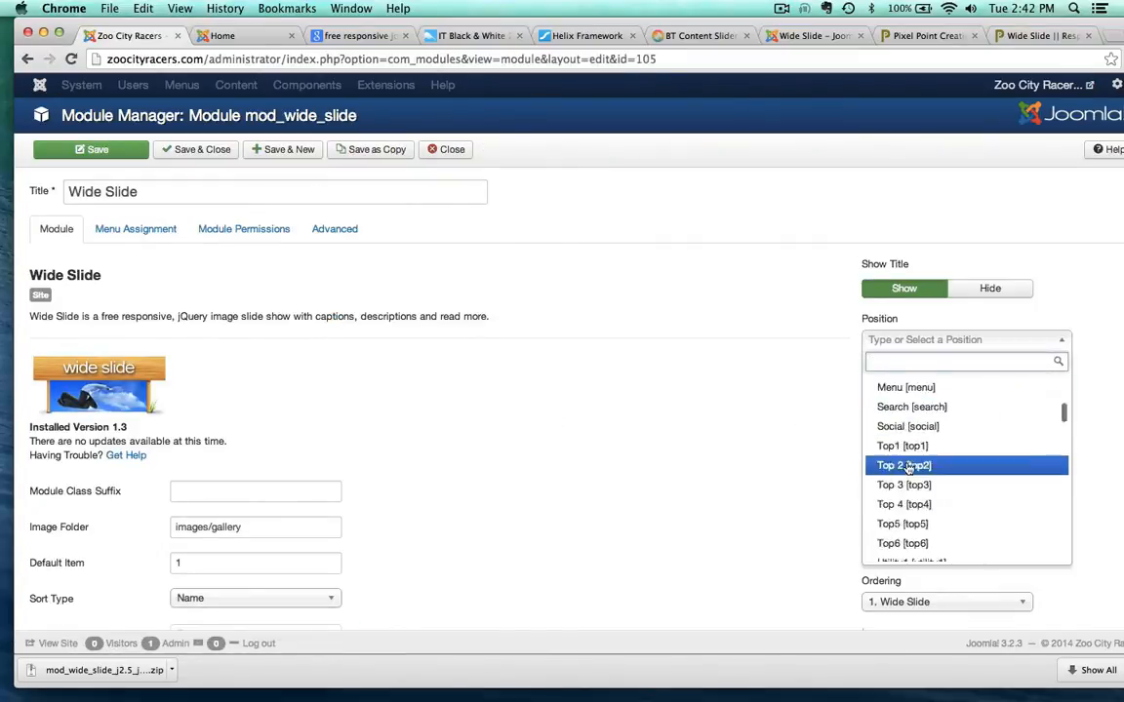
scroll(907, 466, up, 15)
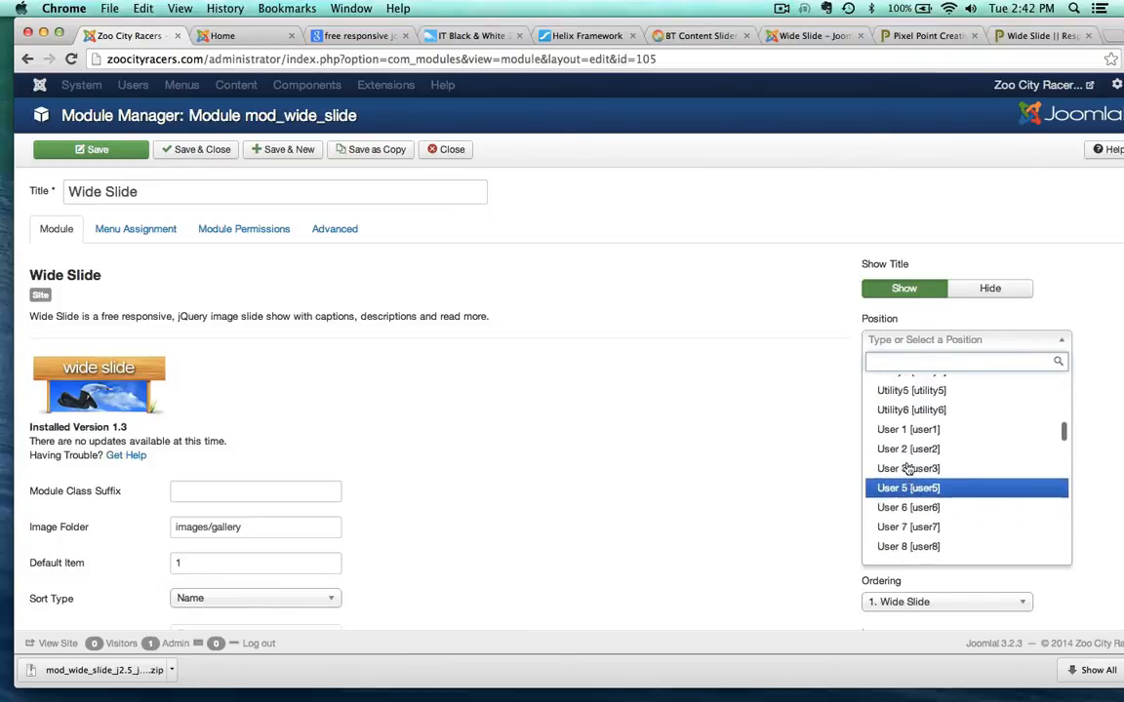
scroll(907, 466, up, 4)
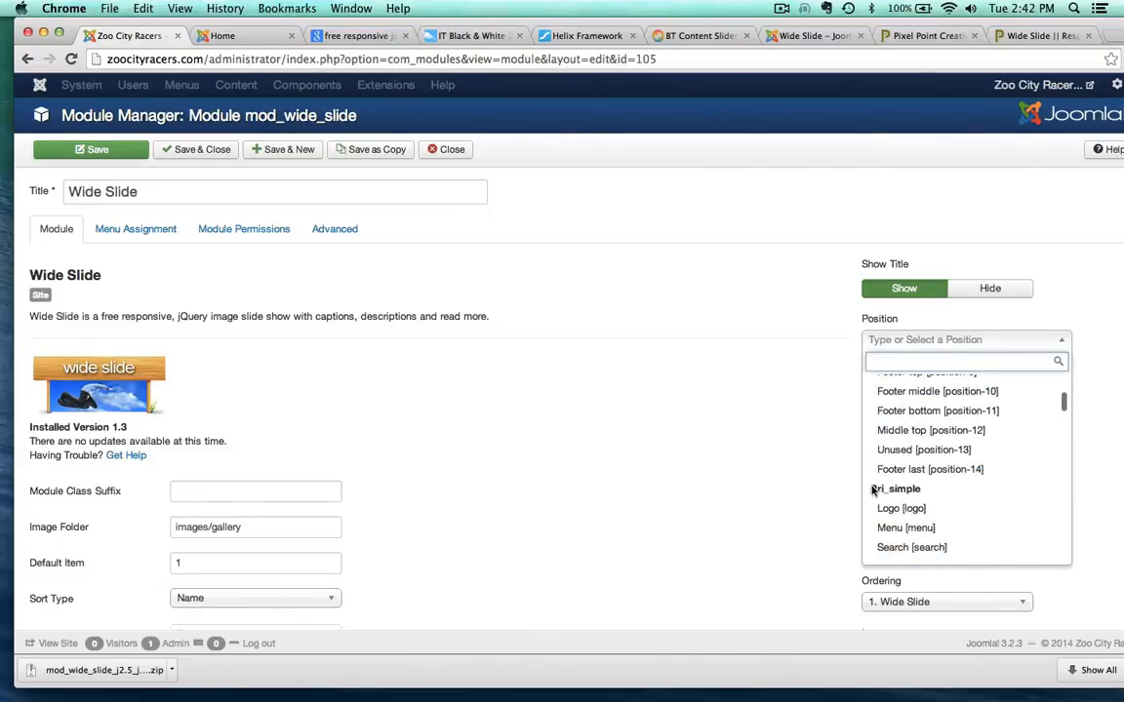
scroll(932, 502, down, 15)
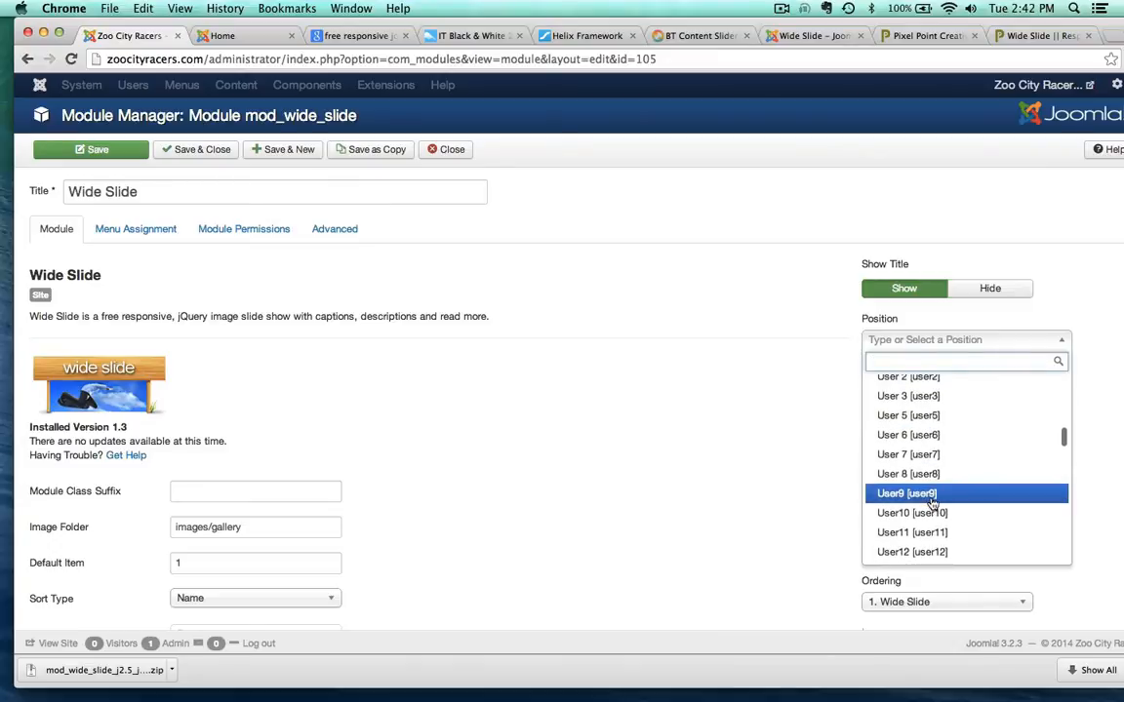
scroll(931, 502, down, 12)
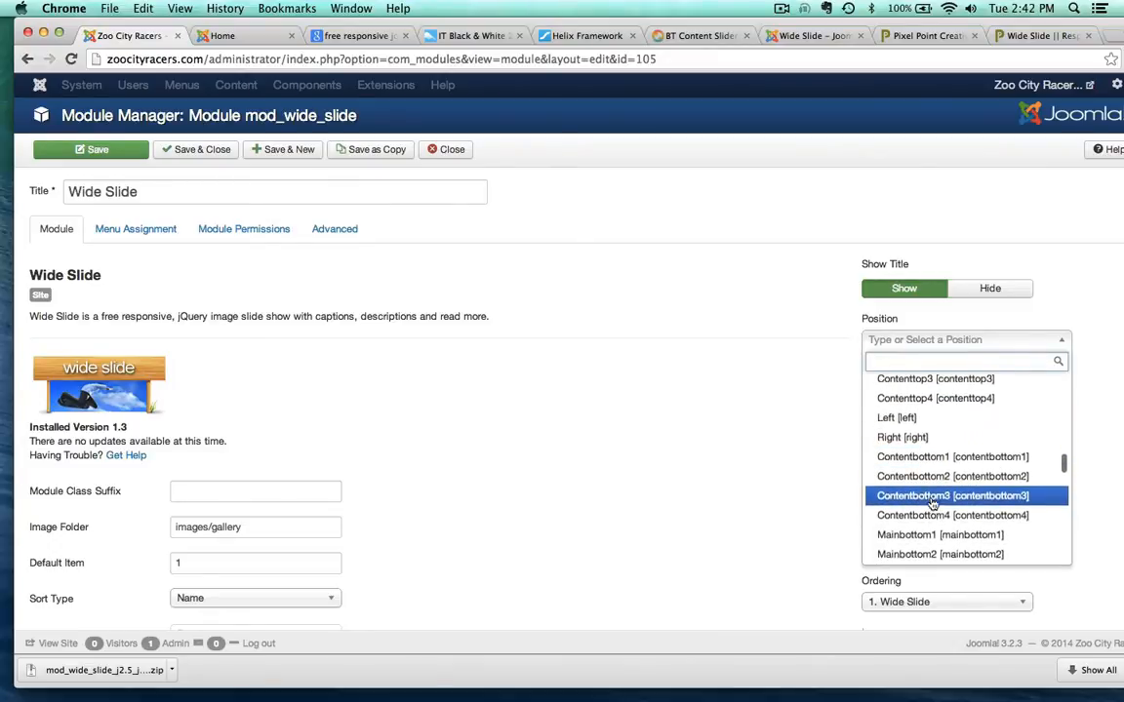
scroll(932, 503, down, 6)
scroll(931, 499, up, 4)
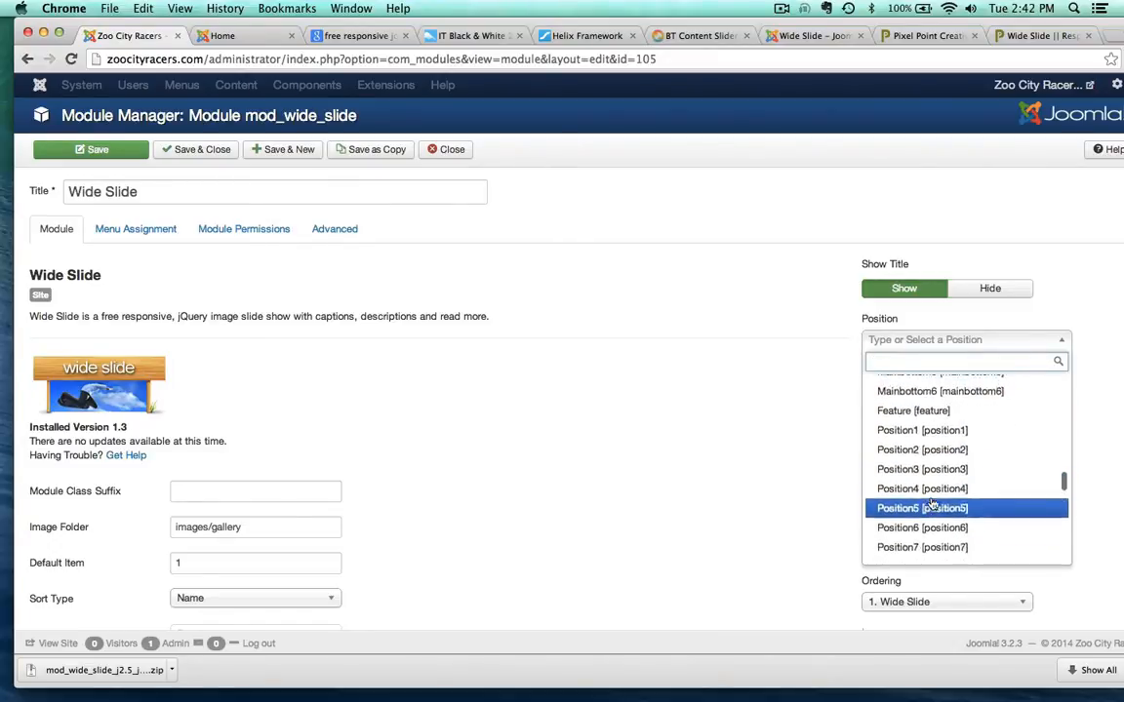
click(922, 449)
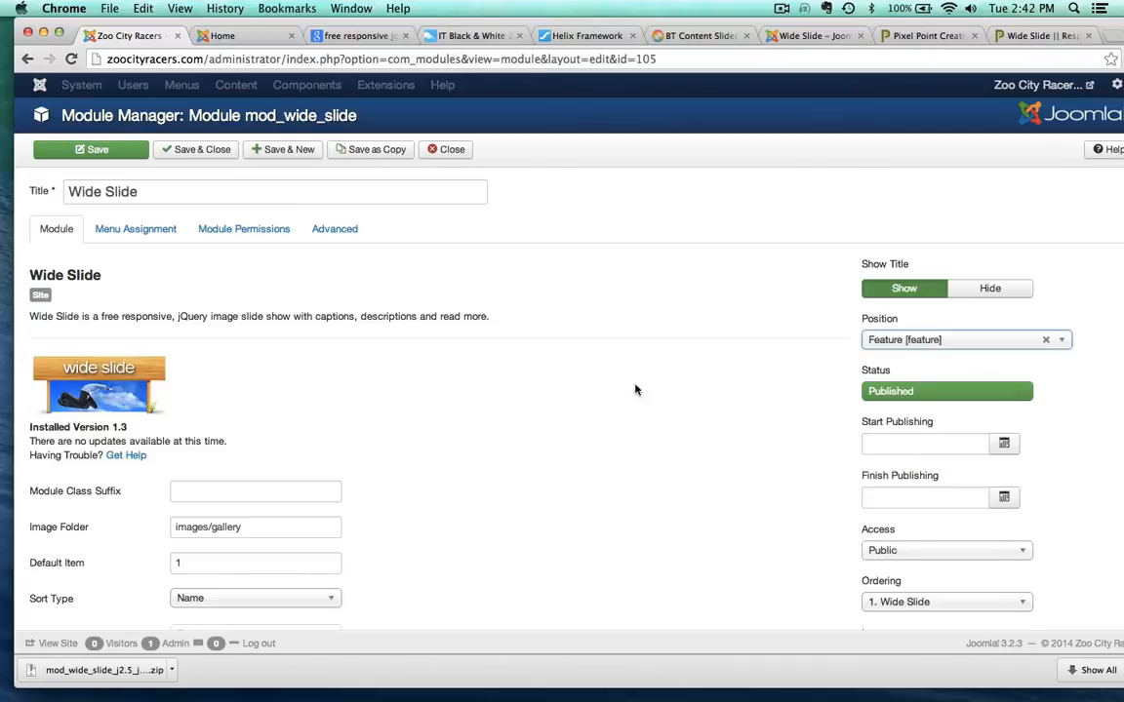
- Set the Wide Slide image folder to images/slides
scroll(578, 415, down, 3)
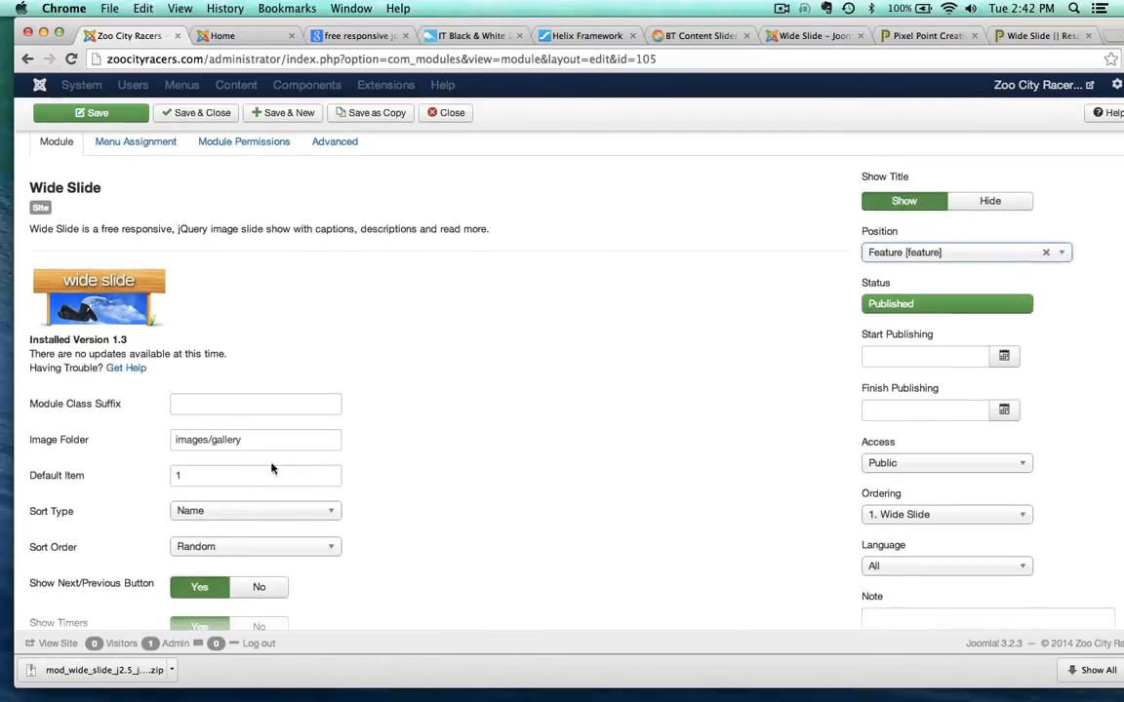
double_click(231, 440)
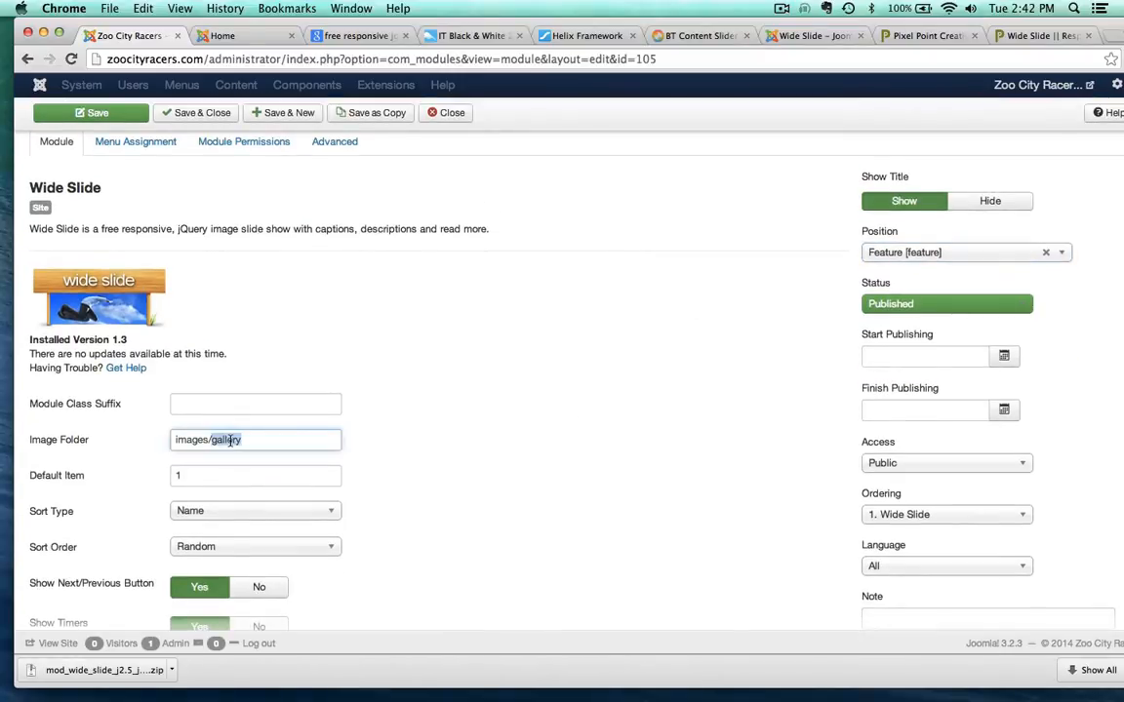
text(slides)
click(431, 479)
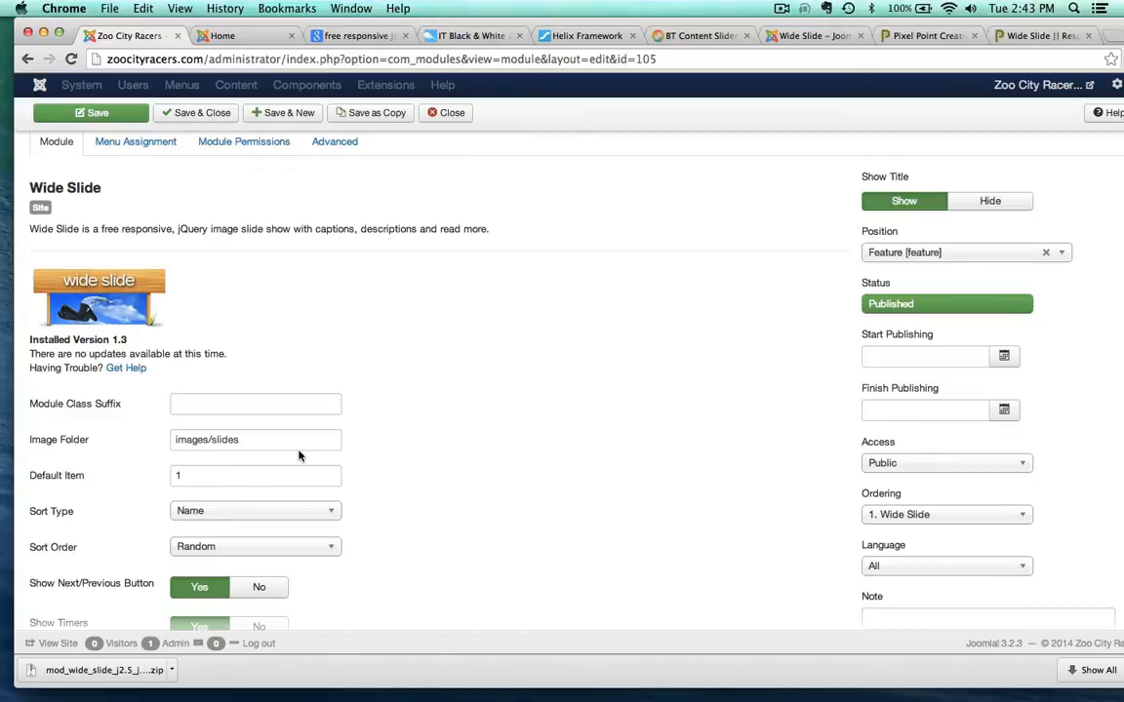
- Examine the Wide Slide settings for sorting, navigation, timing, captions, descriptions, read more links and images
scroll(543, 493, down, 2)
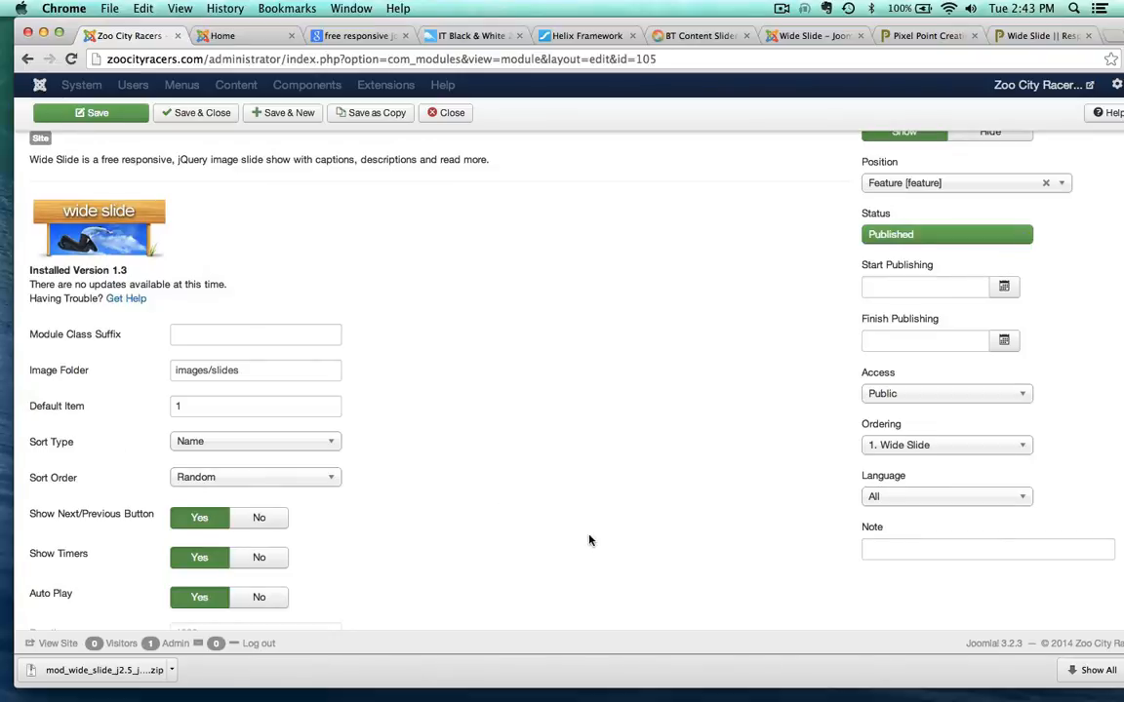
scroll(289, 571, down, 1)
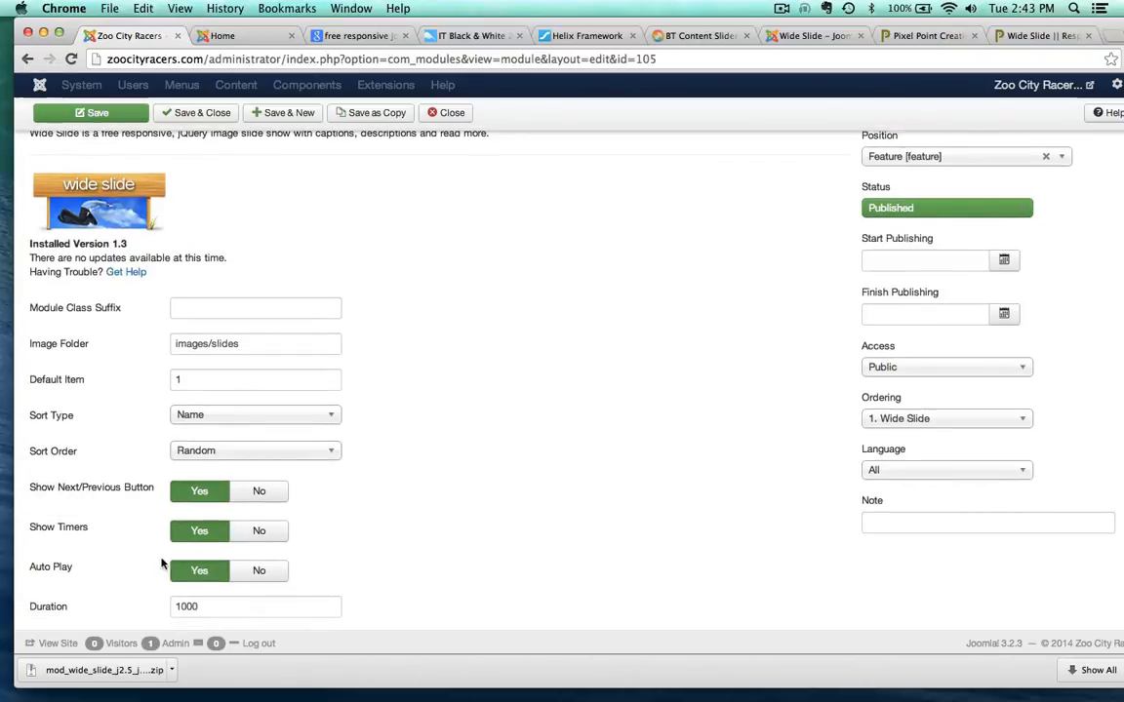
scroll(389, 549, down, 1)
scroll(389, 549, down, 1)
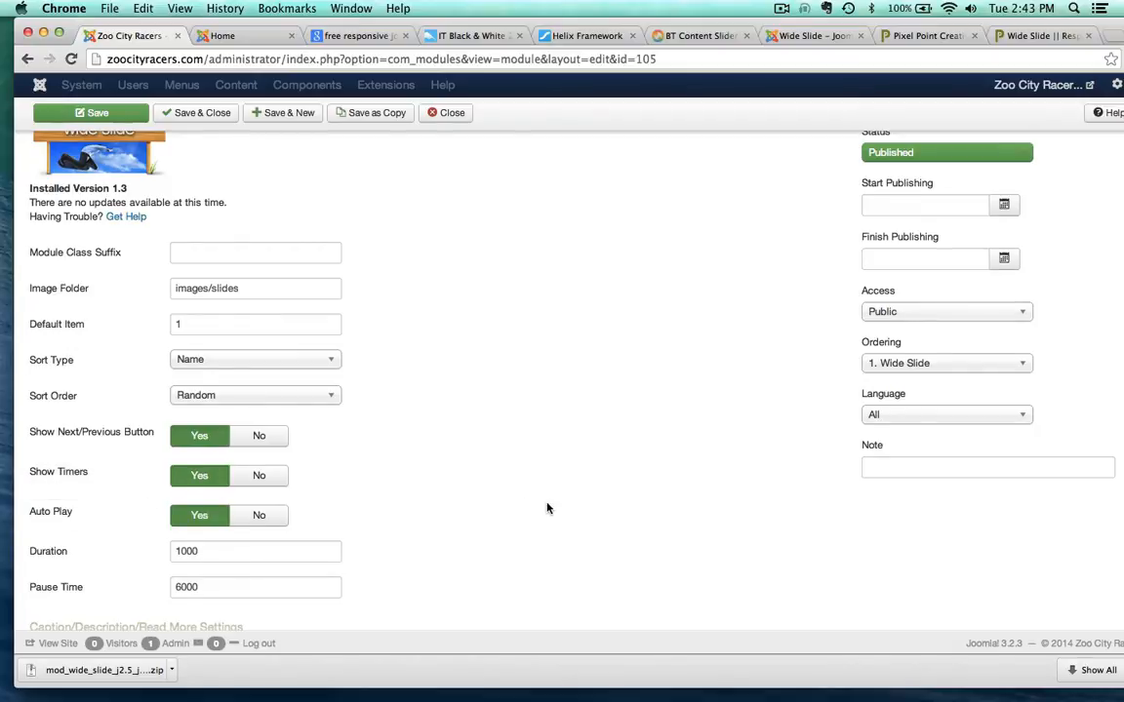
scroll(546, 507, down, 2)
scroll(546, 507, down, 5)
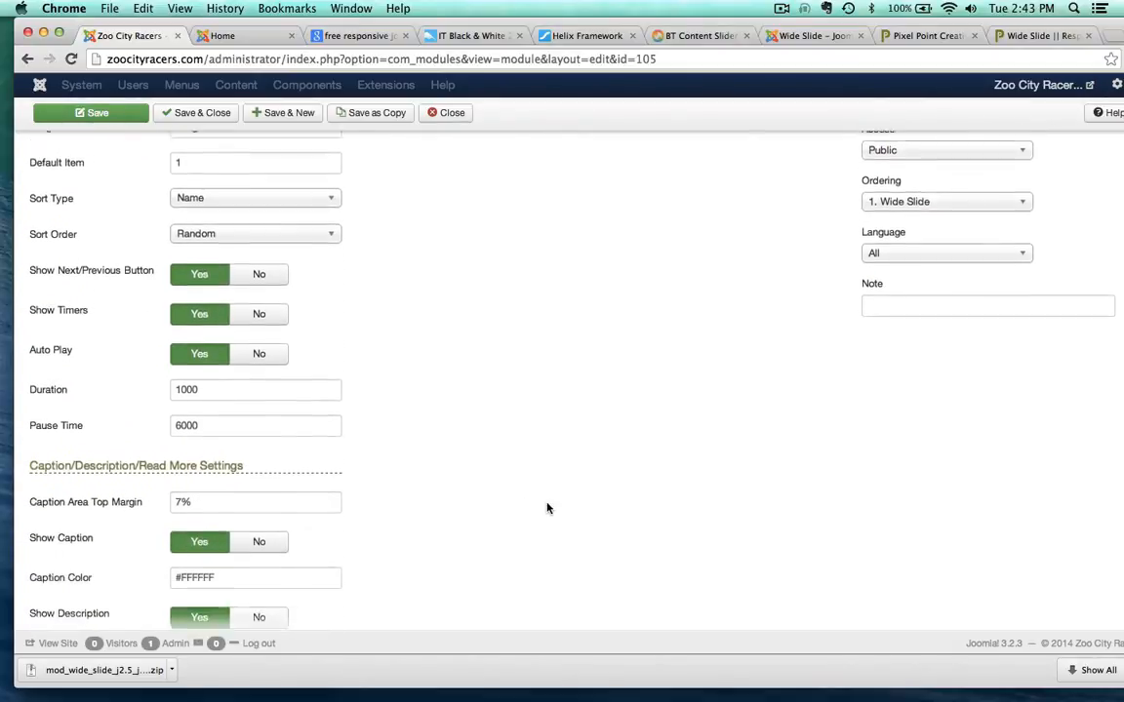
scroll(546, 508, down, 3)
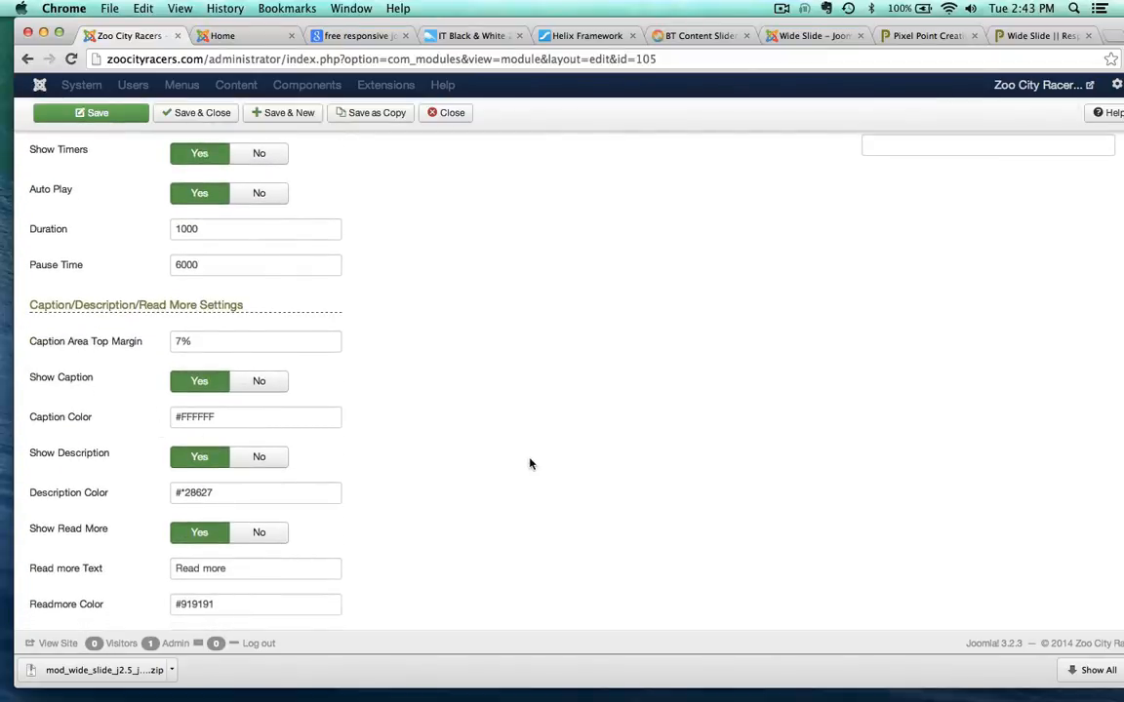
scroll(529, 474, down, 4)
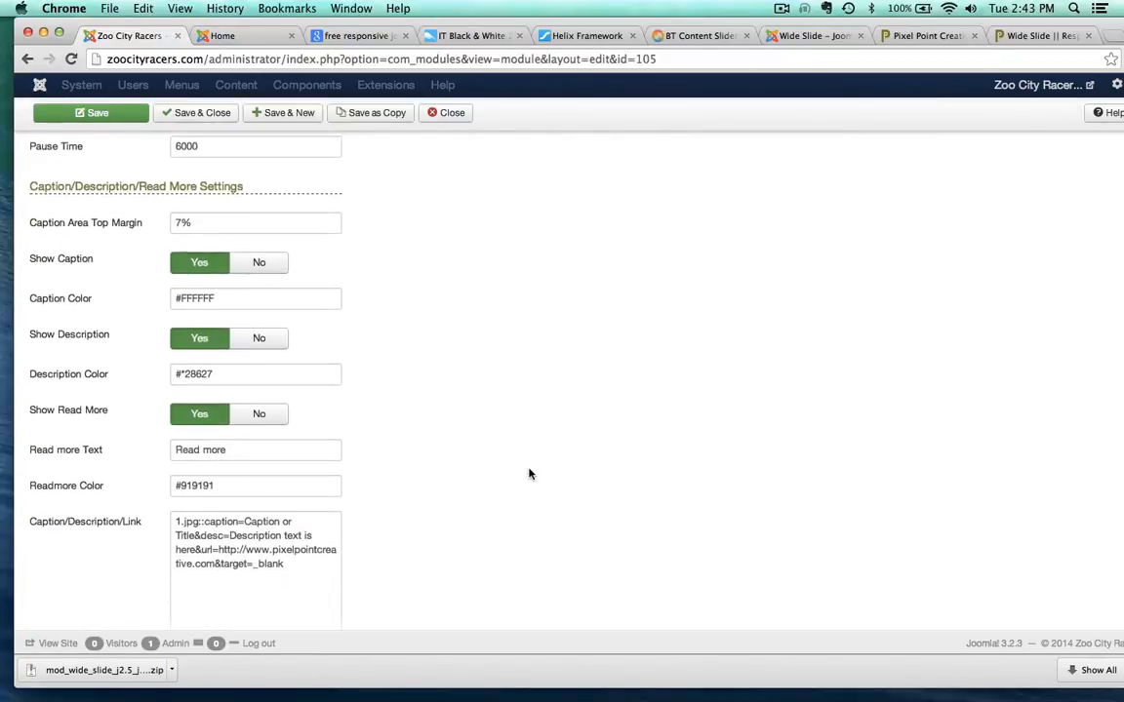
scroll(529, 474, down, 3)
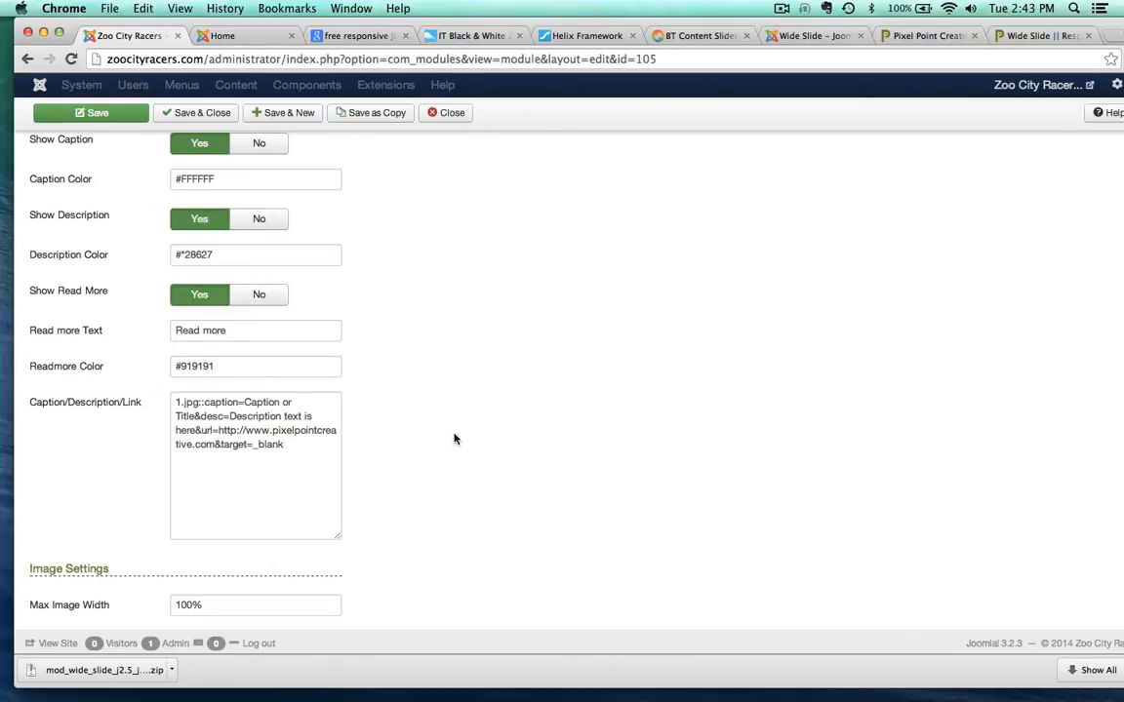
scroll(454, 439, up, 3)
scroll(454, 439, up, 1)
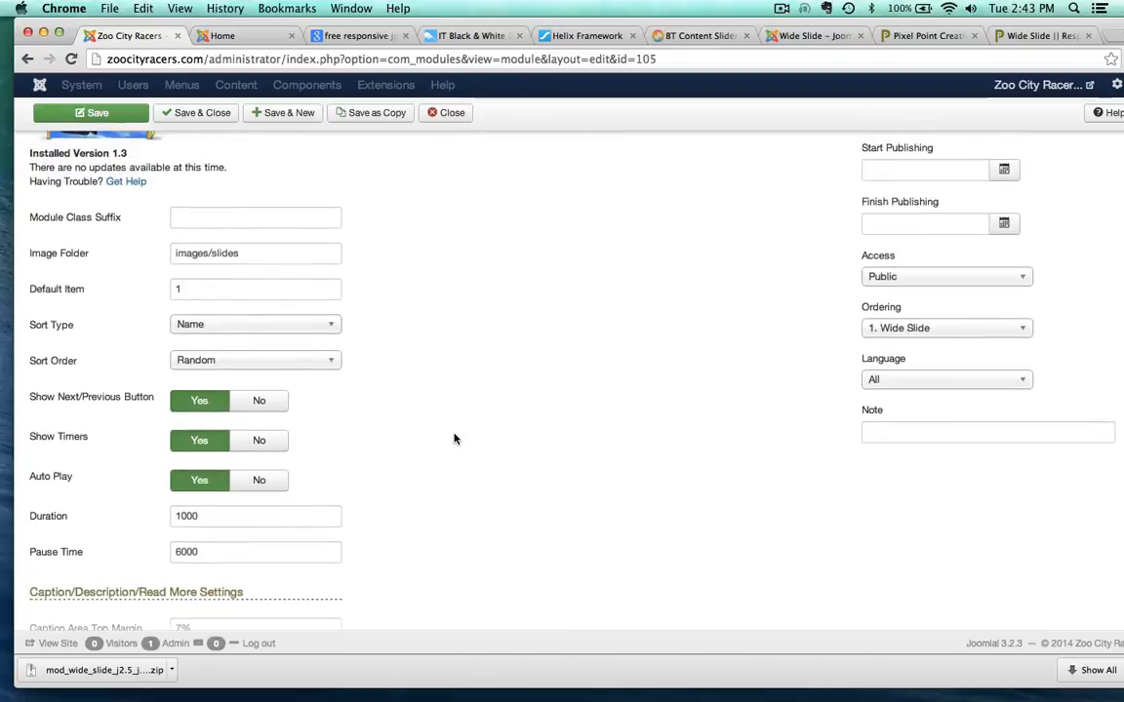
scroll(454, 439, down, 10)
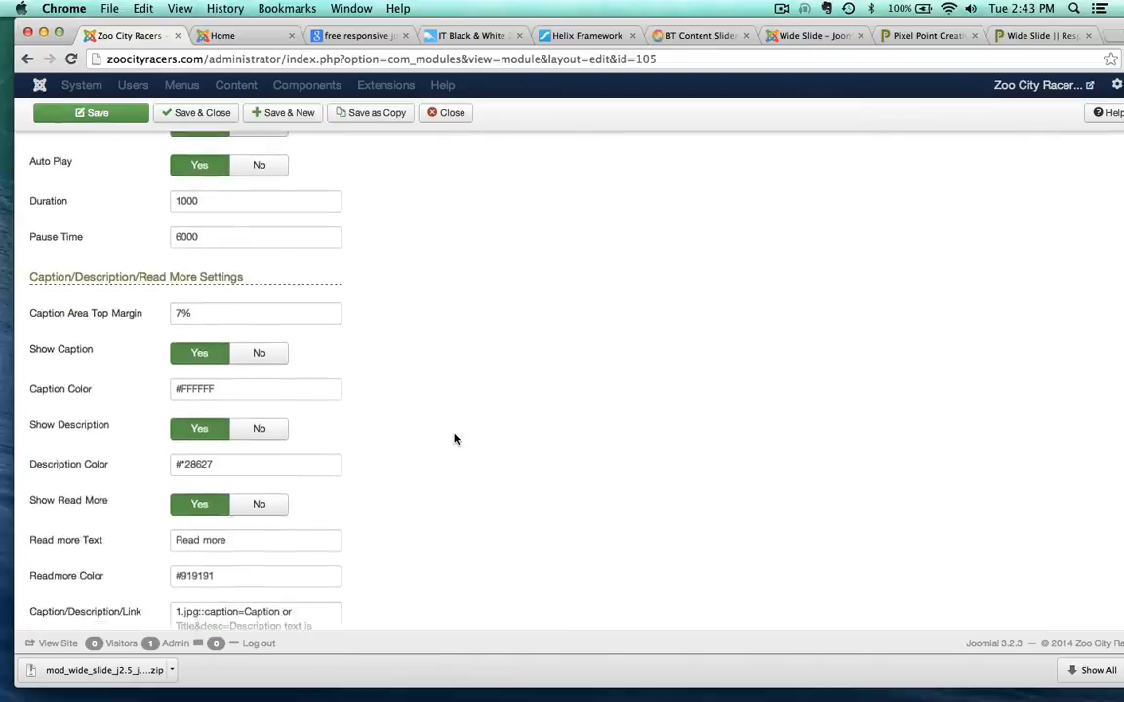
- Open the Media Manager in a separate browser tab and check the image file names in the slides folder
super+click(39, 85)
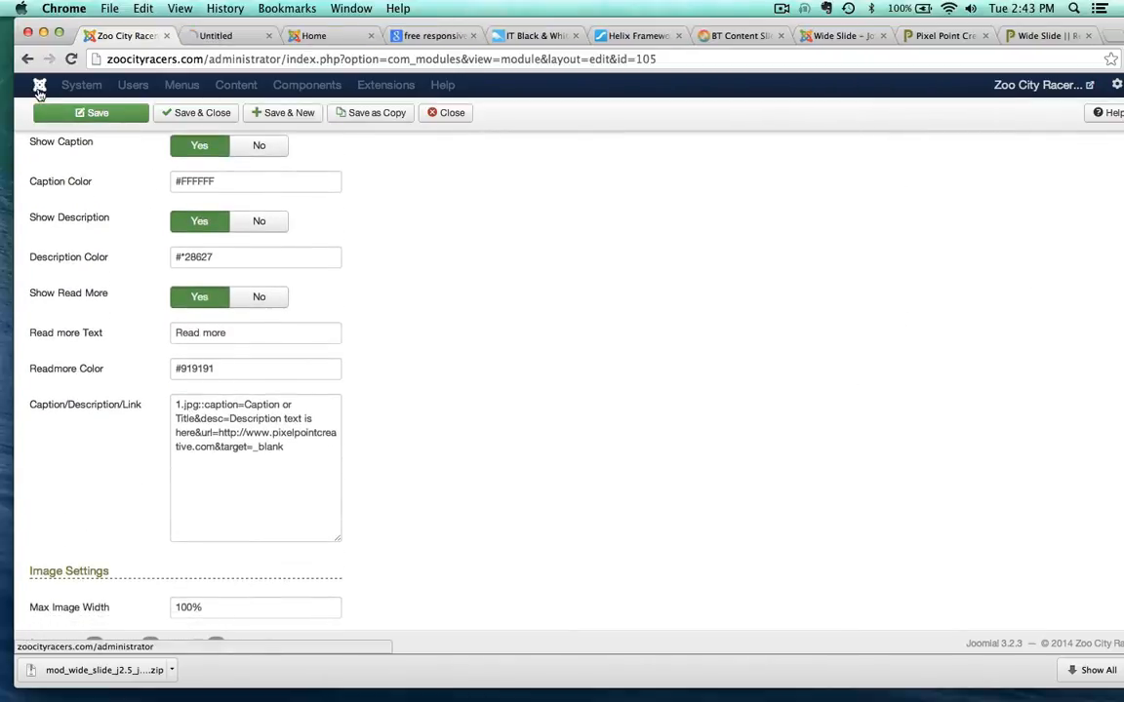
click(226, 36)
click(268, 85)
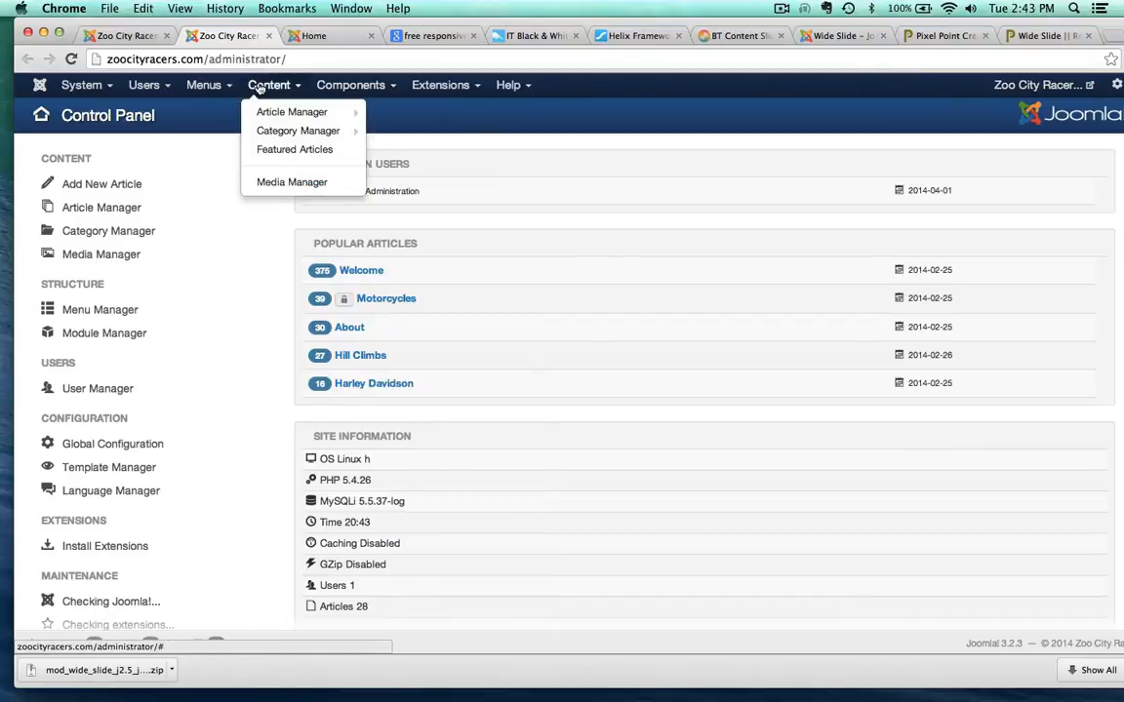
click(272, 182)
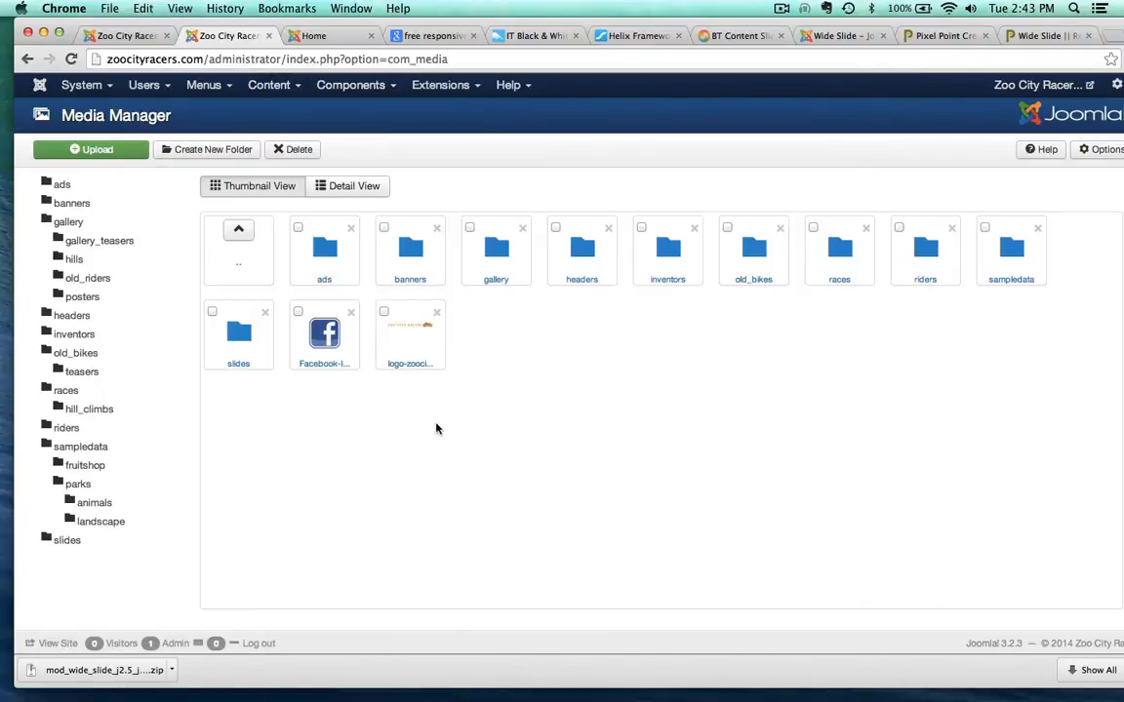
click(238, 334)
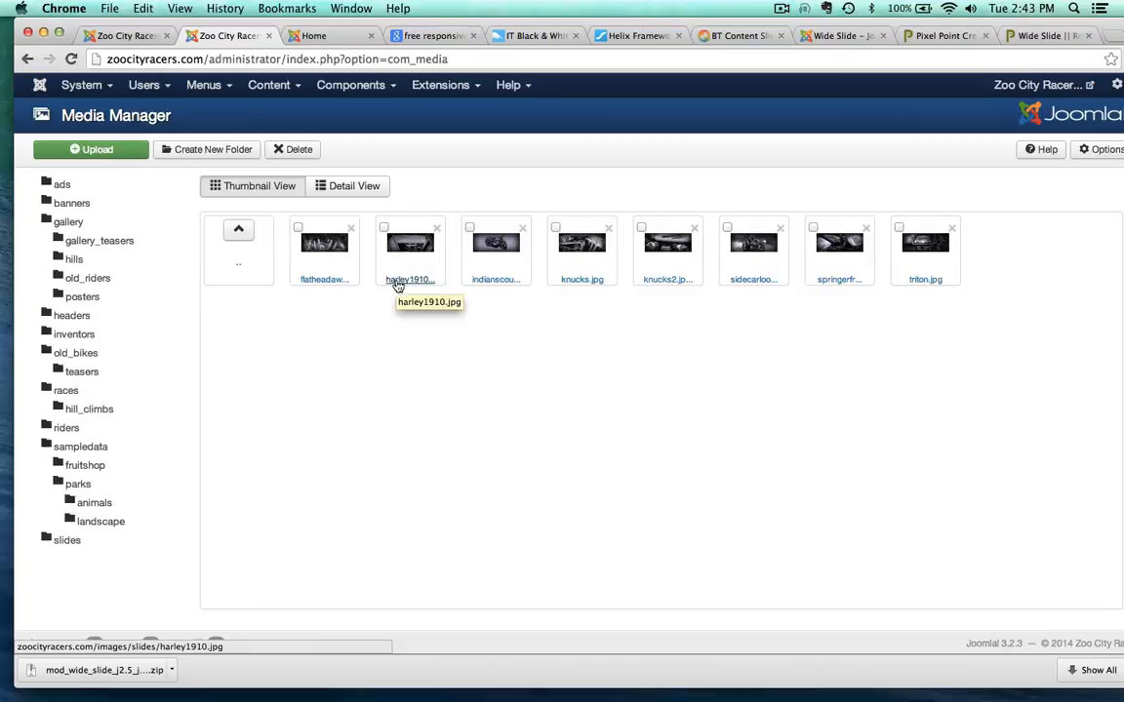
- Return to the Wide Slide module and change the image name in the sample Caption/Description/Link entry to flatheadawesome.jpg
click(112, 36)
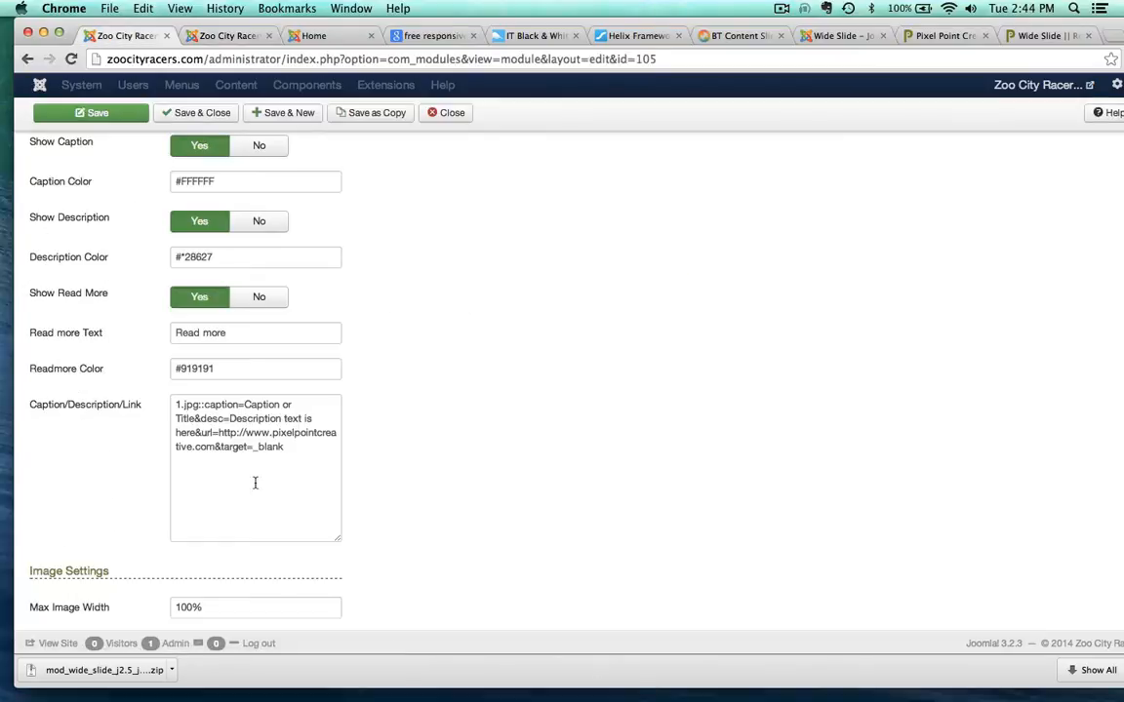
double_click(178, 406)
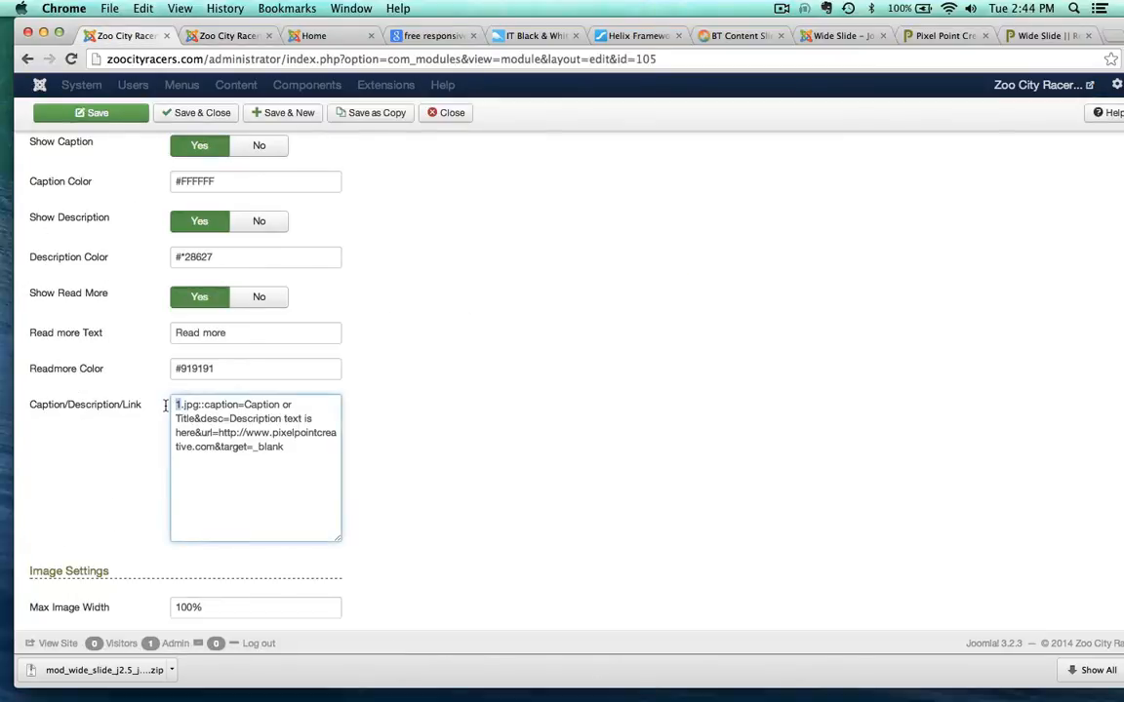
text(fla)
text(theadawes)
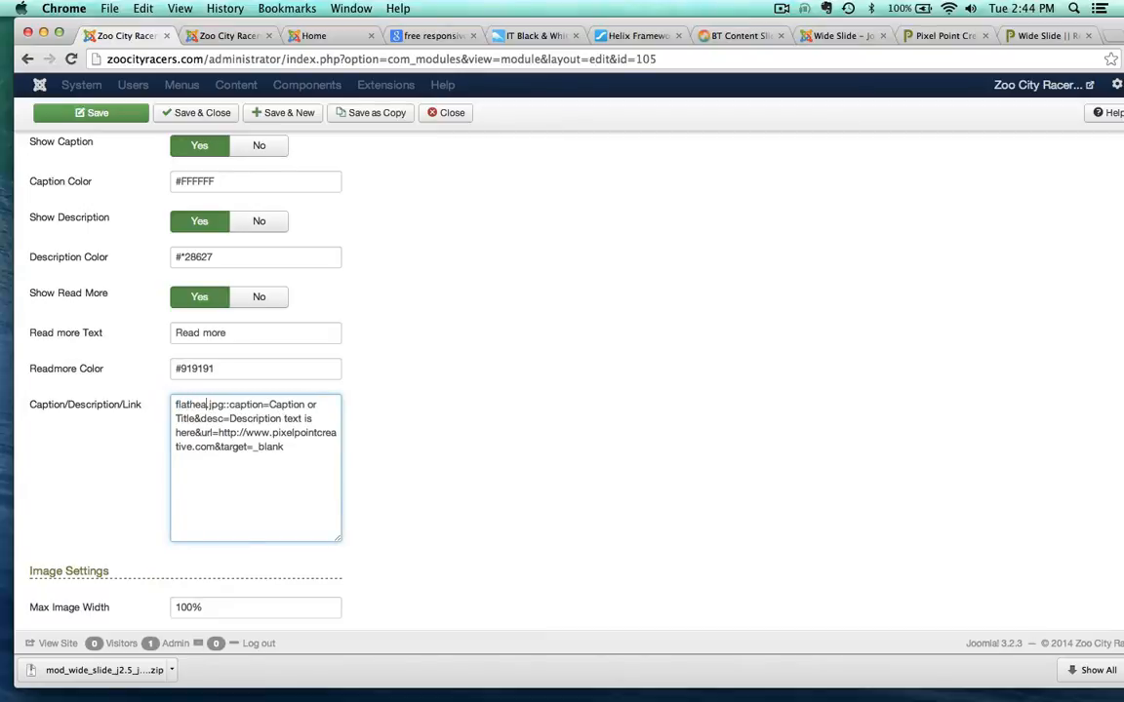
text(ome)
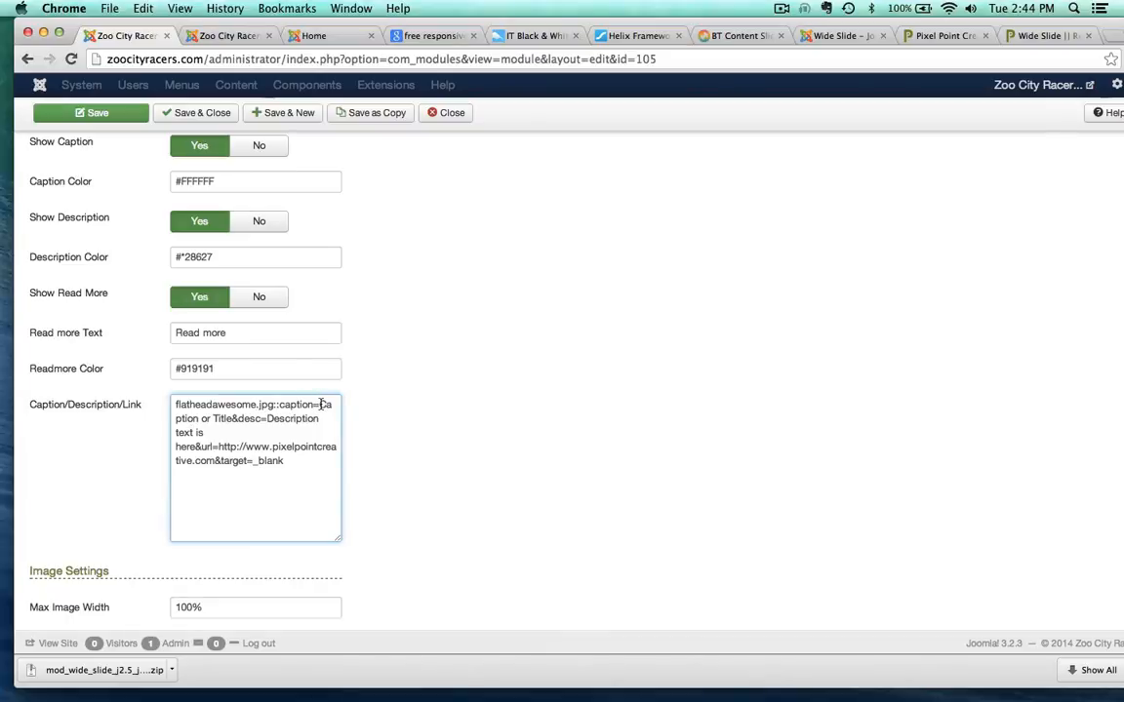
- Replace the placeholder caption in the flatheadawesome.jpg entry with "Zoo City Racers"
drag(320, 404, 233, 419)
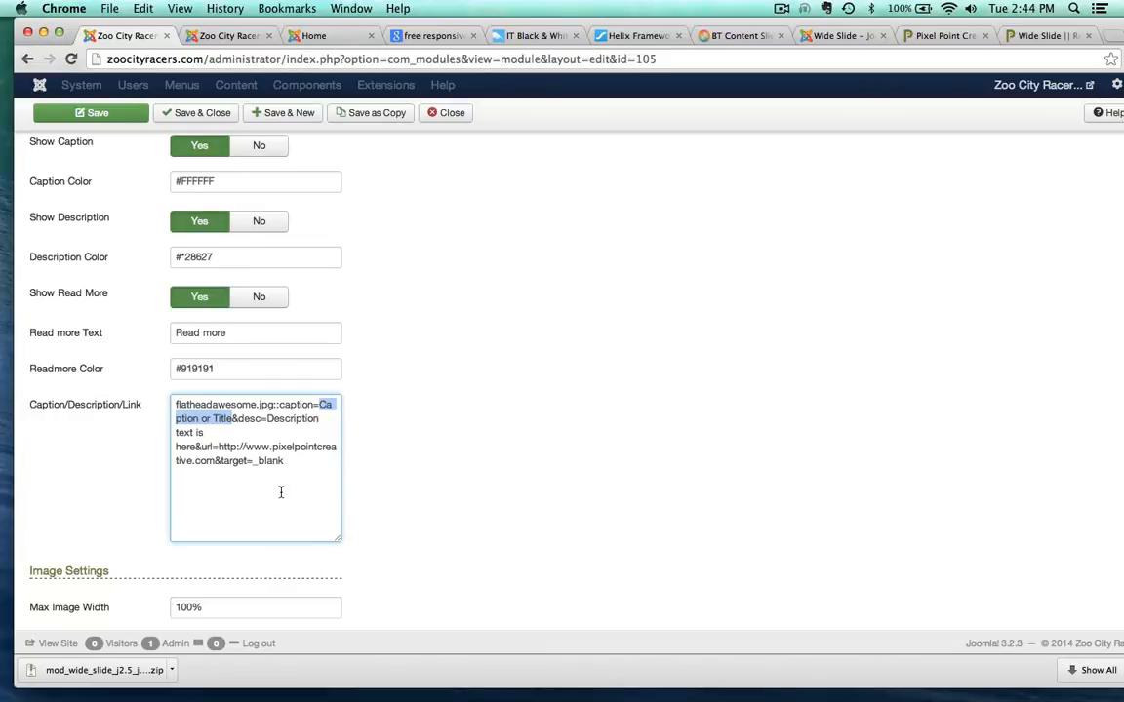
text(Zoo)
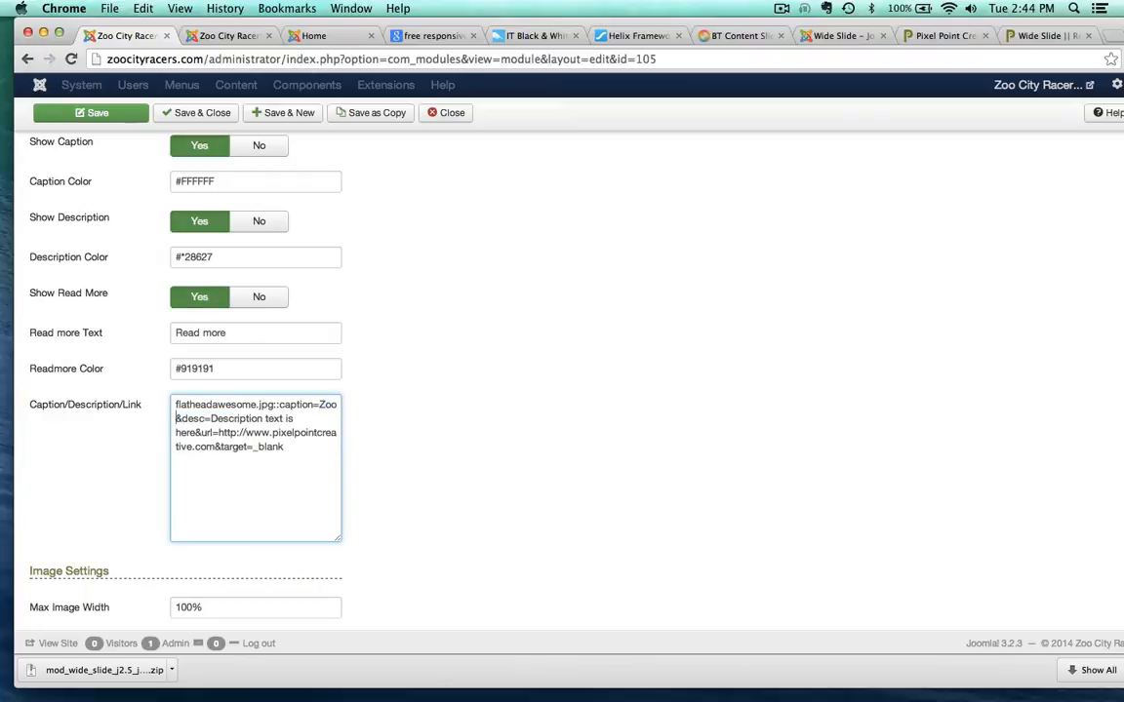
text( City Race)
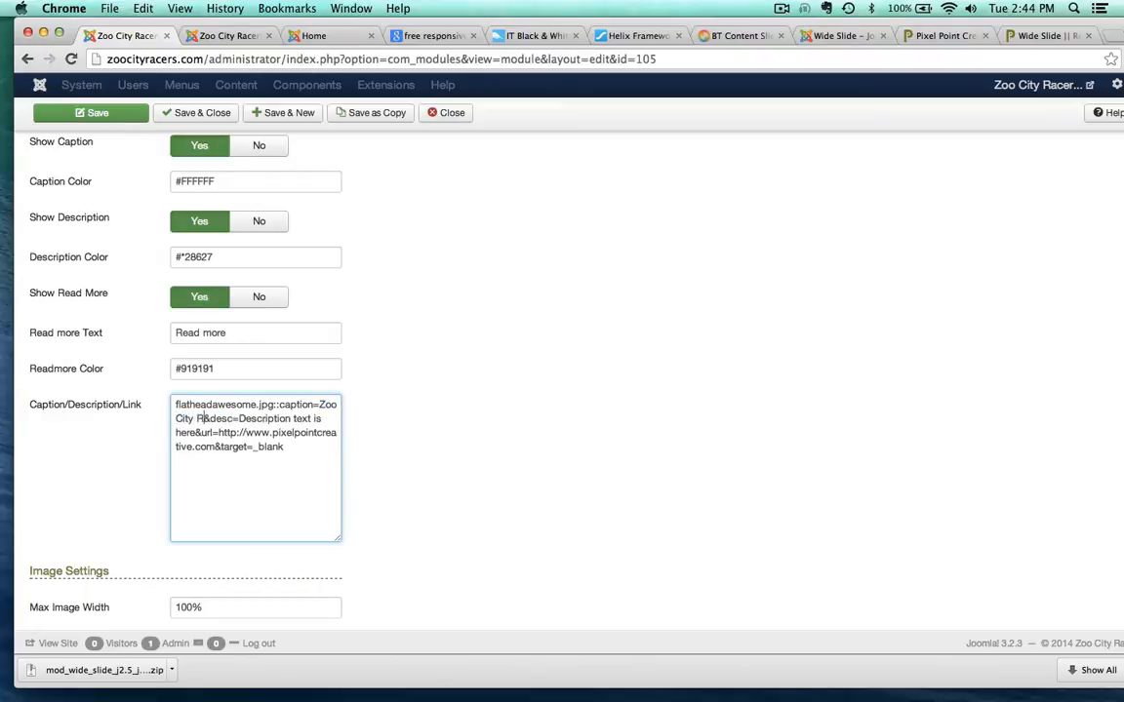
text(rs)
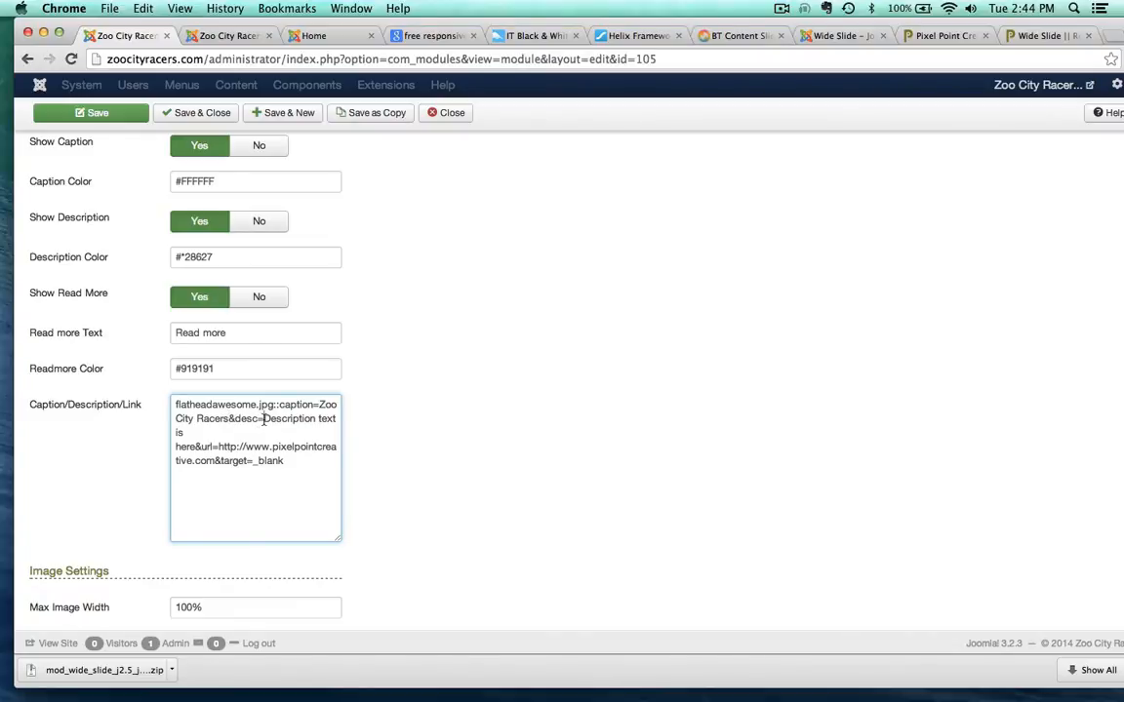
- Replace the placeholder description in the flatheadawesome.jpg entry with "A site about vintage motorcycles"
drag(264, 418, 191, 446)
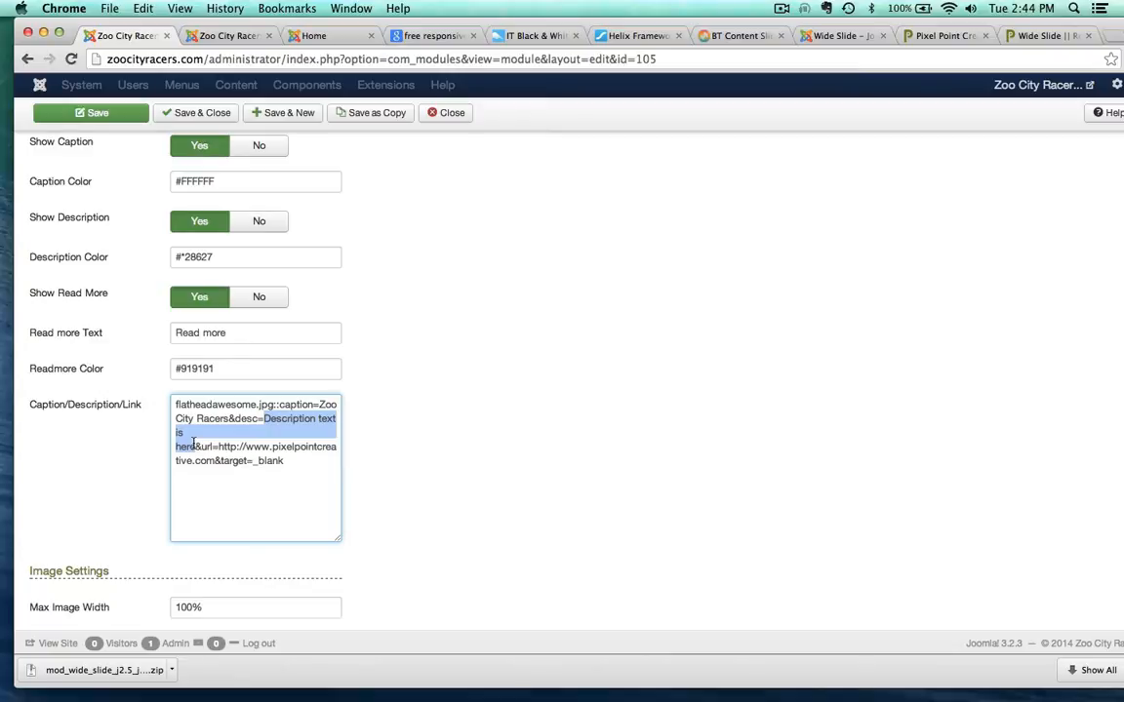
text(A site )
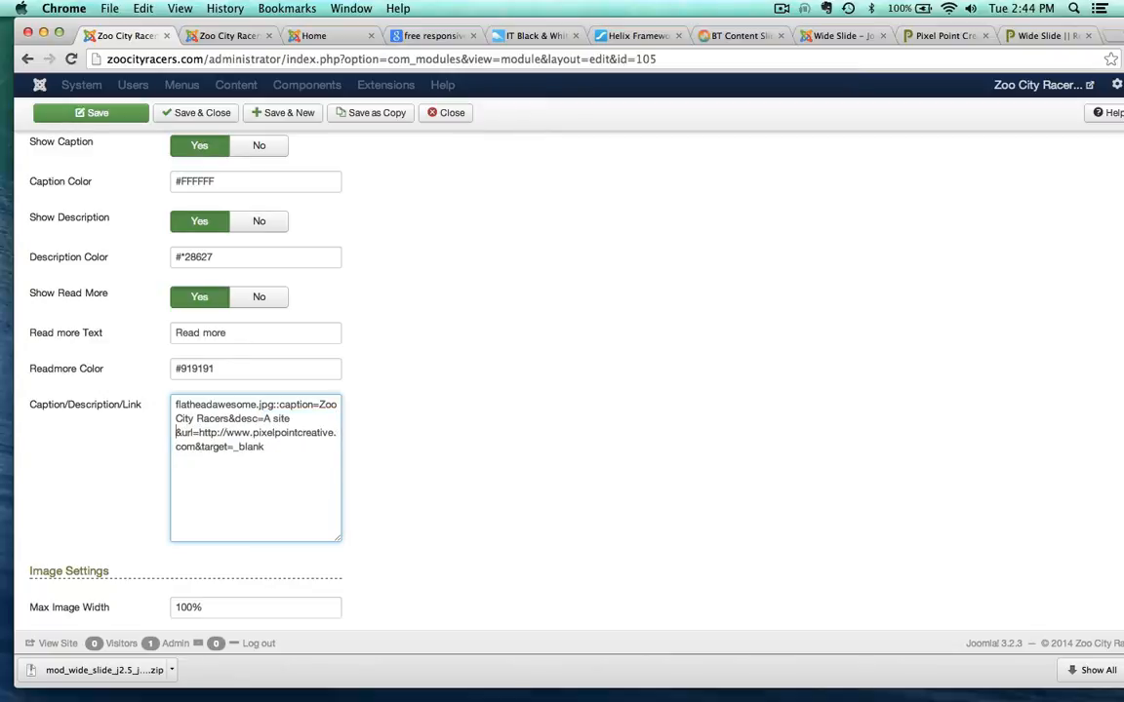
text(about vintage mot)
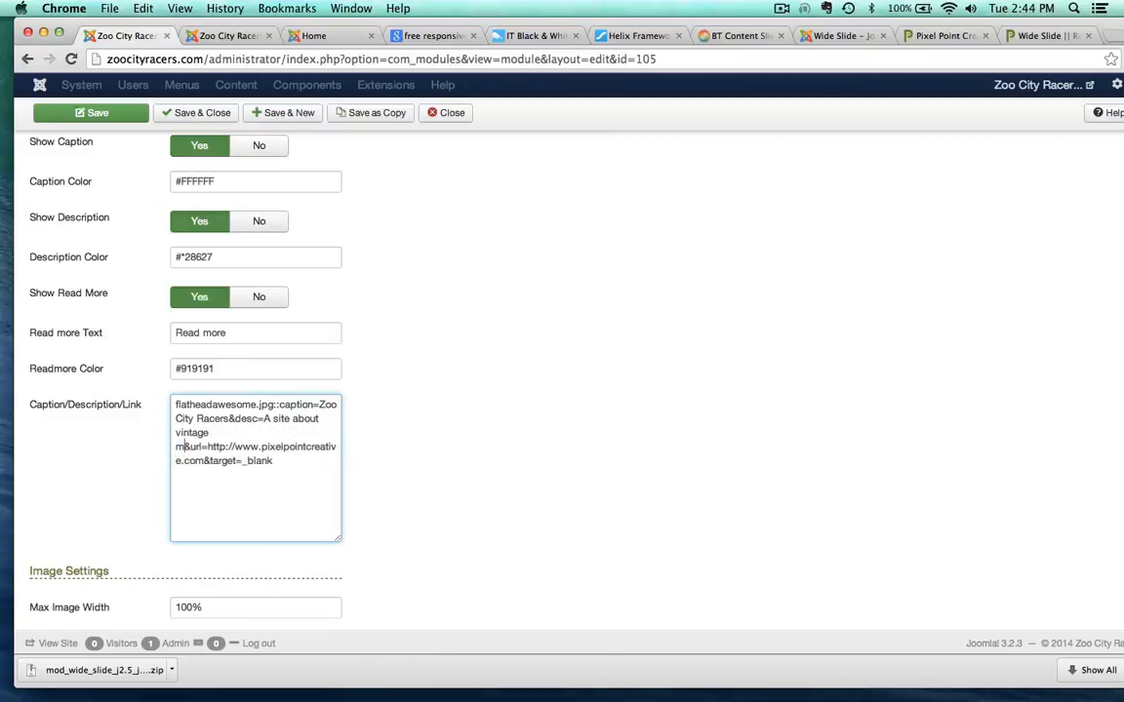
text(orcucles)
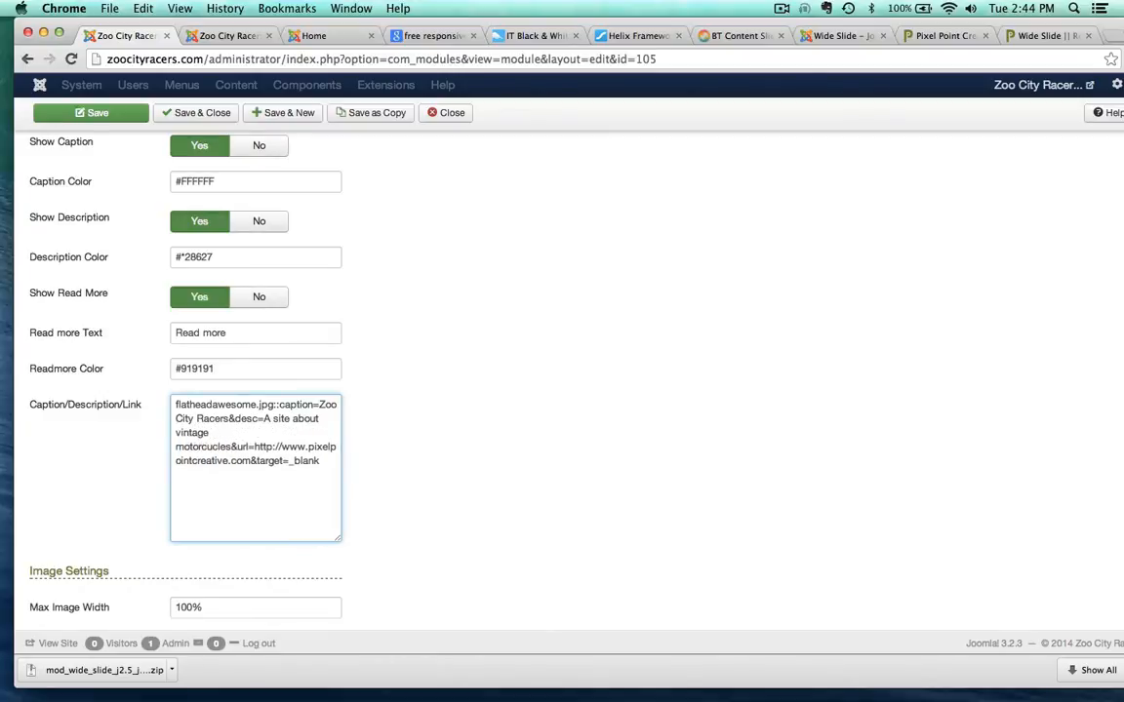
key(BackSpace)
text(y)
click(313, 36)
click(225, 60)
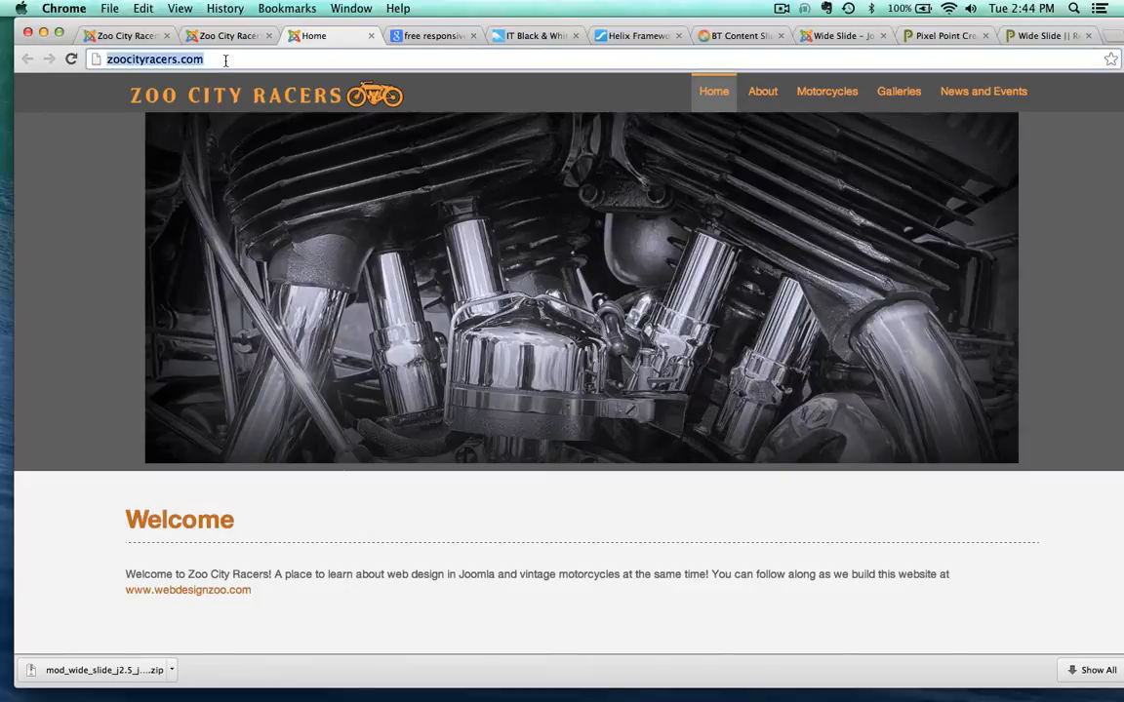
key(super+c)
click(127, 36)
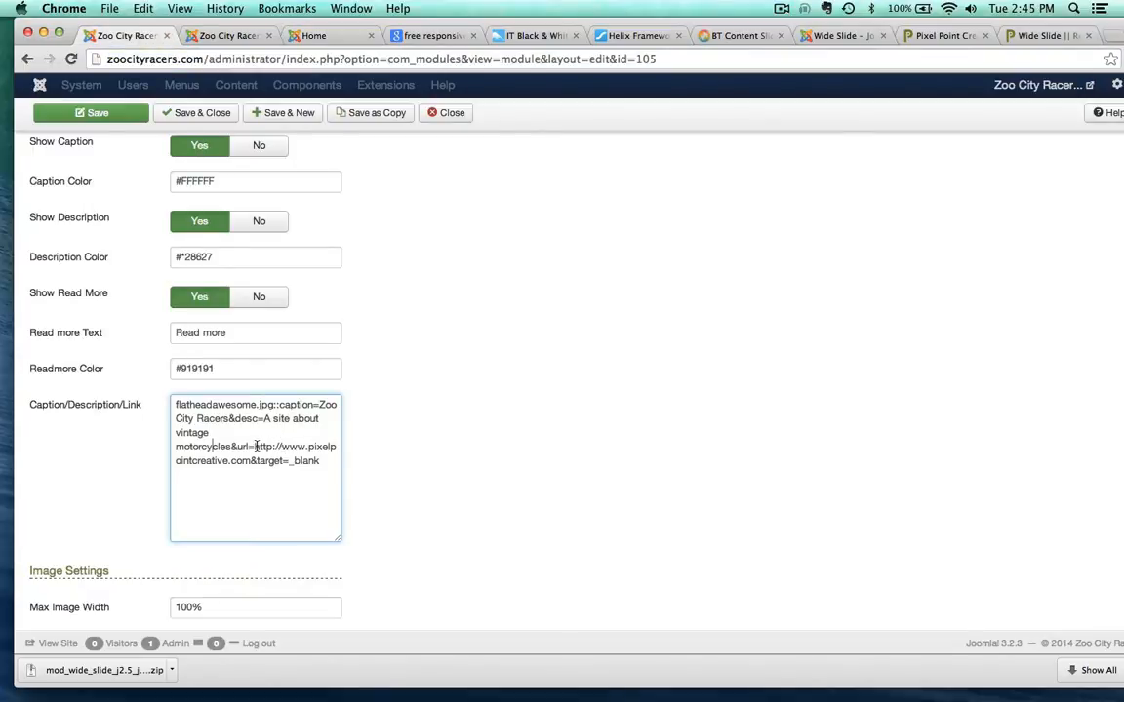
drag(254, 447, 236, 462)
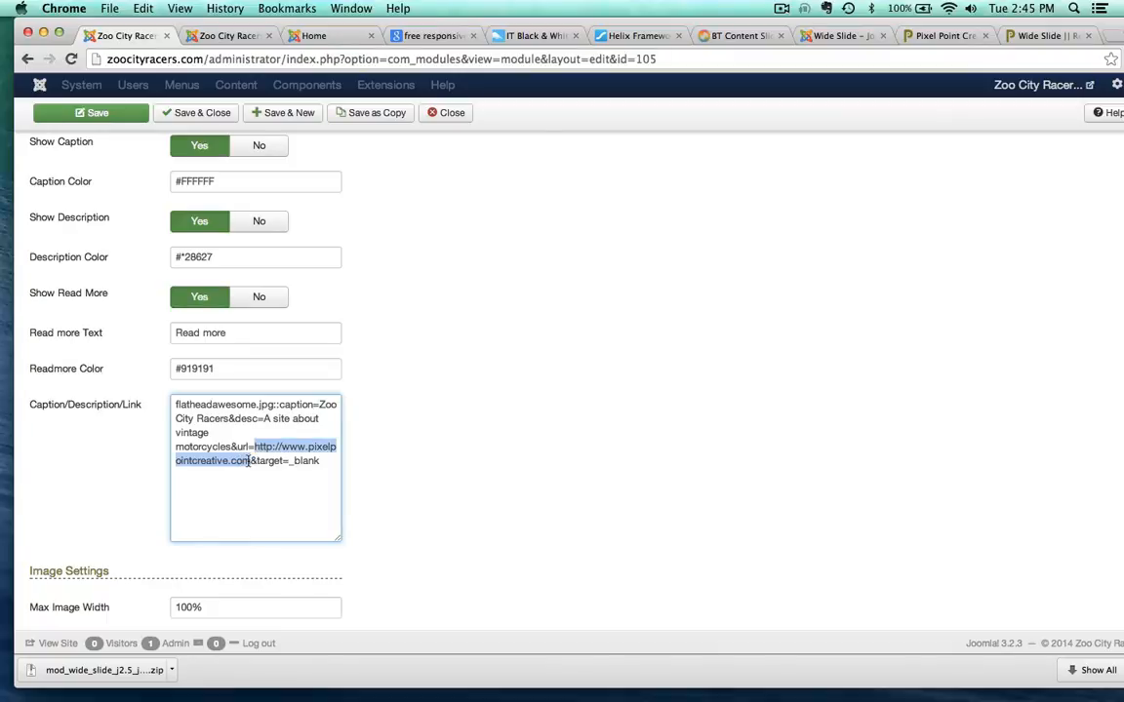
key(super+v)
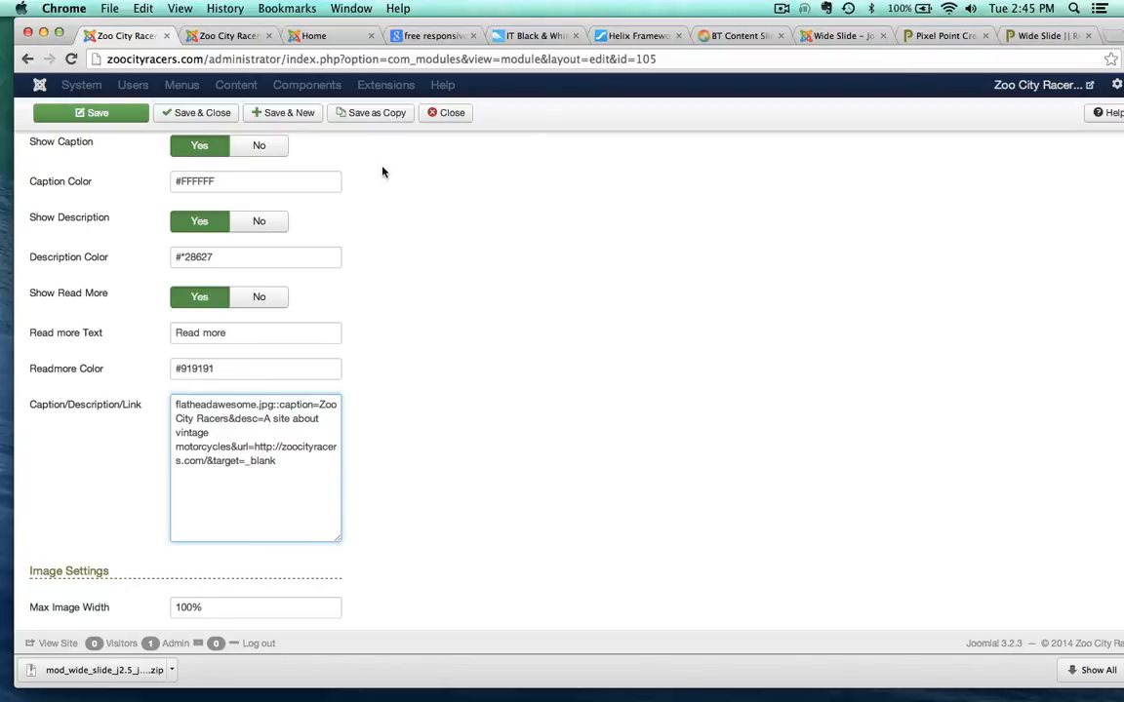
- Set the Wide Slide module's assignment to "Only on the pages selected", clear all menu items and select only Home
scroll(509, 469, down, 5)
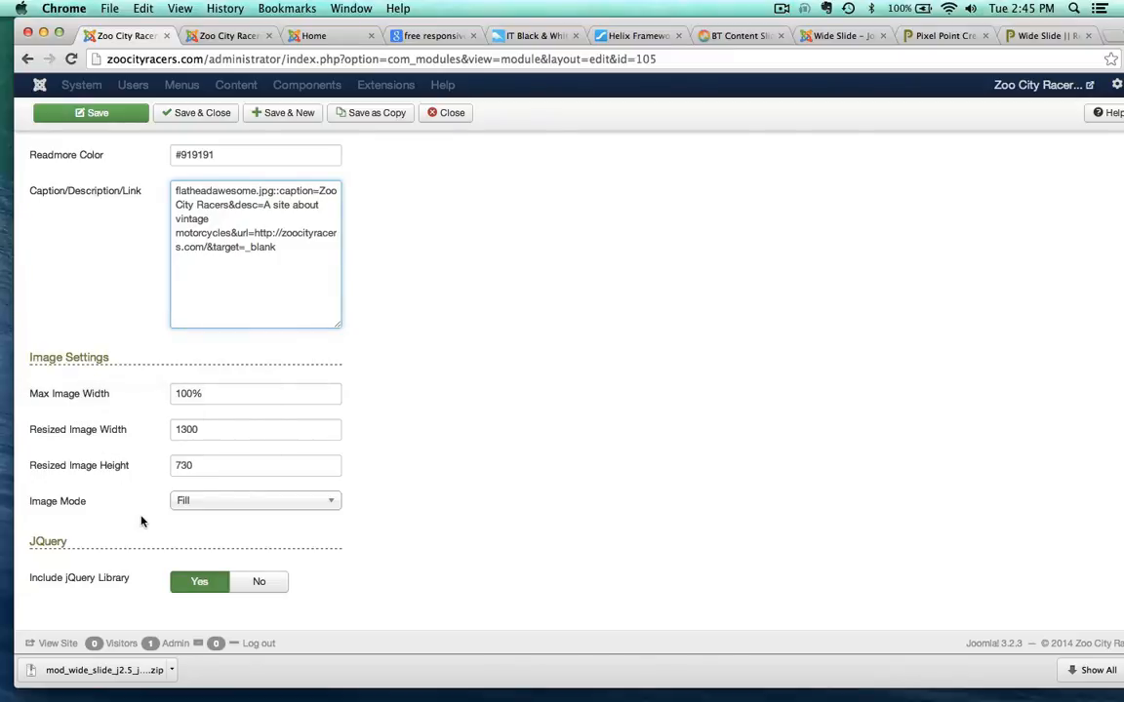
scroll(140, 522, down, 1)
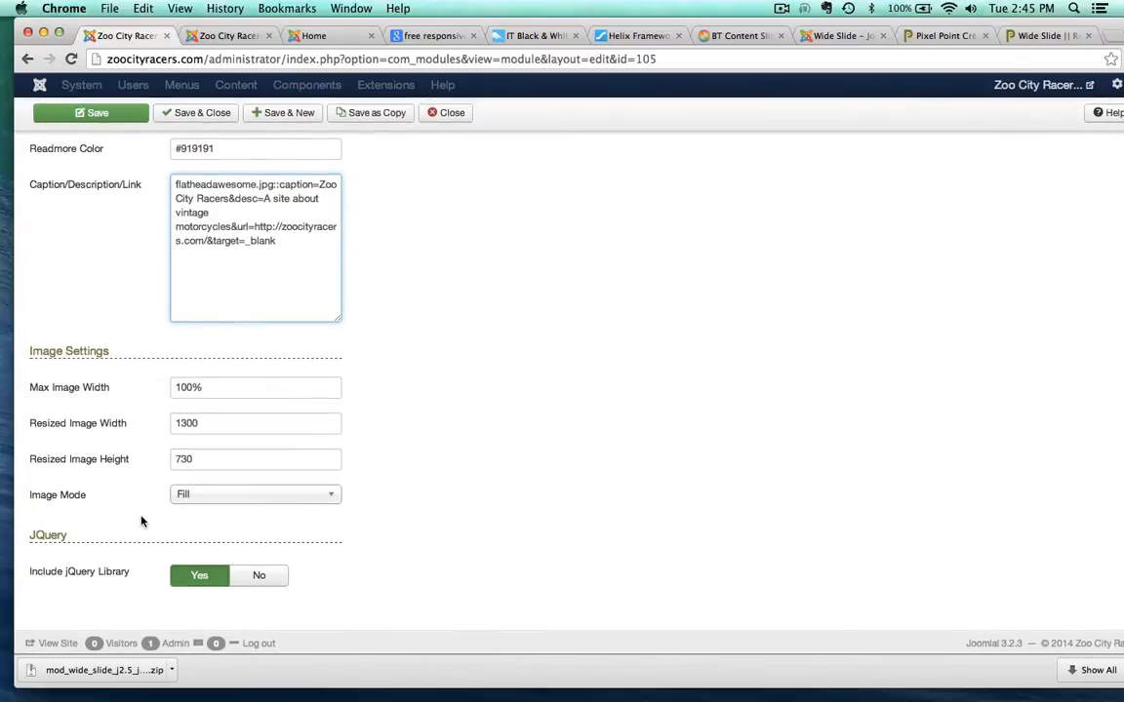
scroll(614, 447, up, 10)
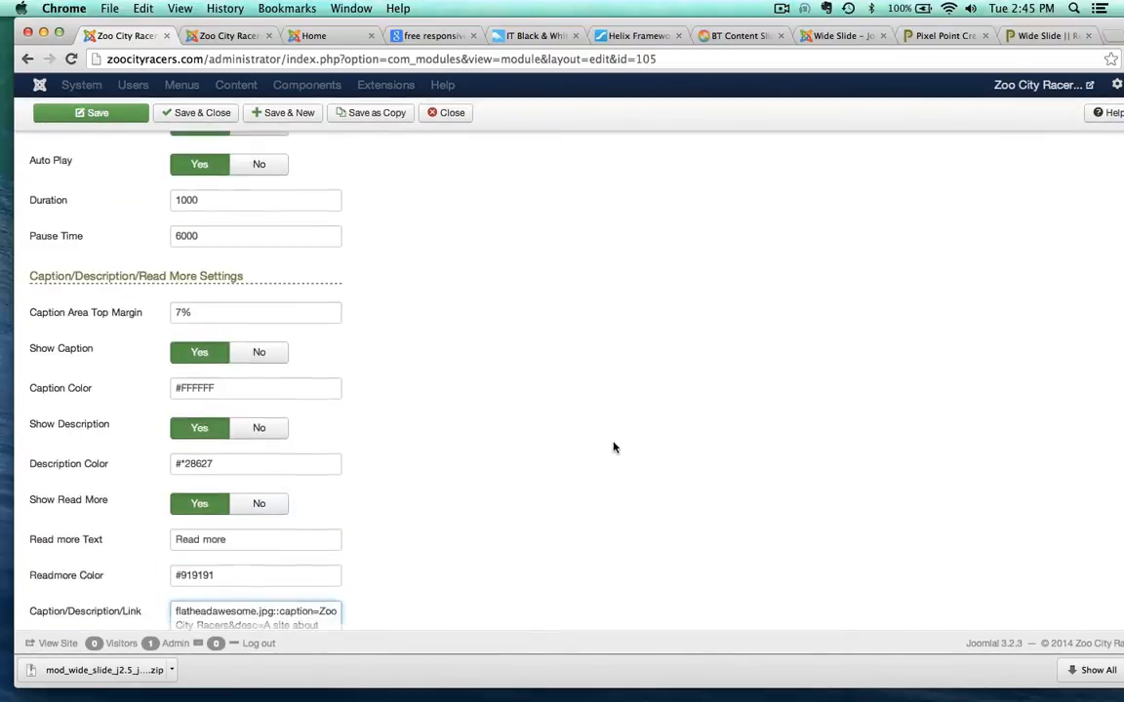
scroll(613, 448, up, 5)
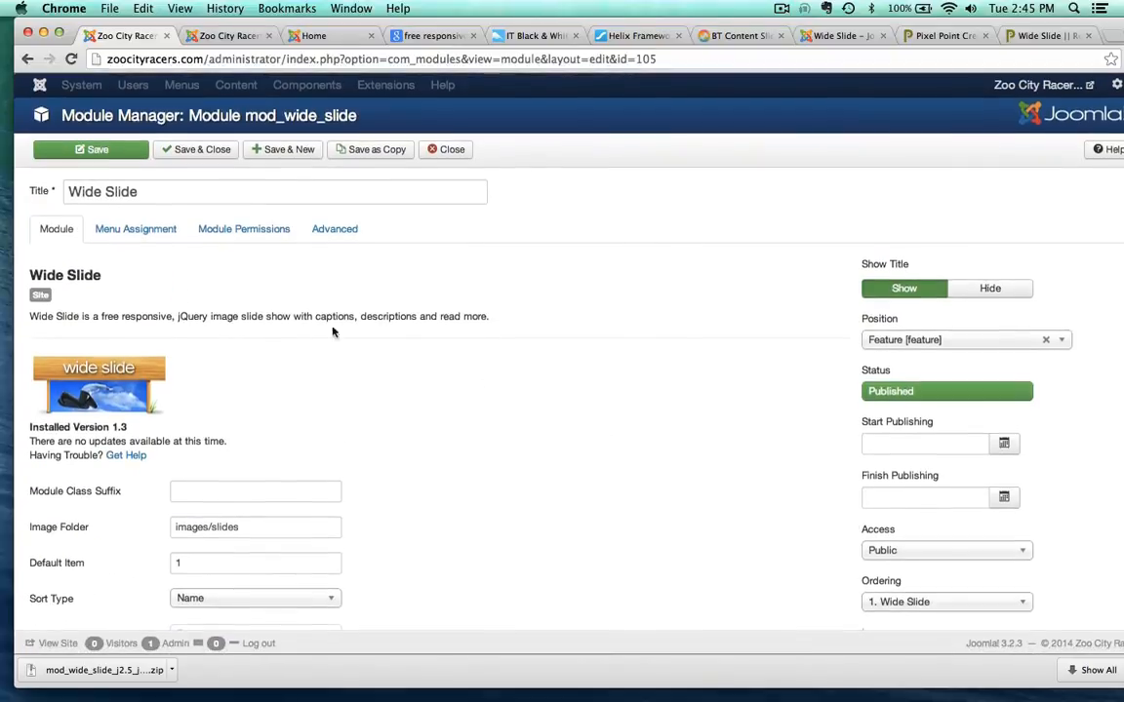
click(118, 233)
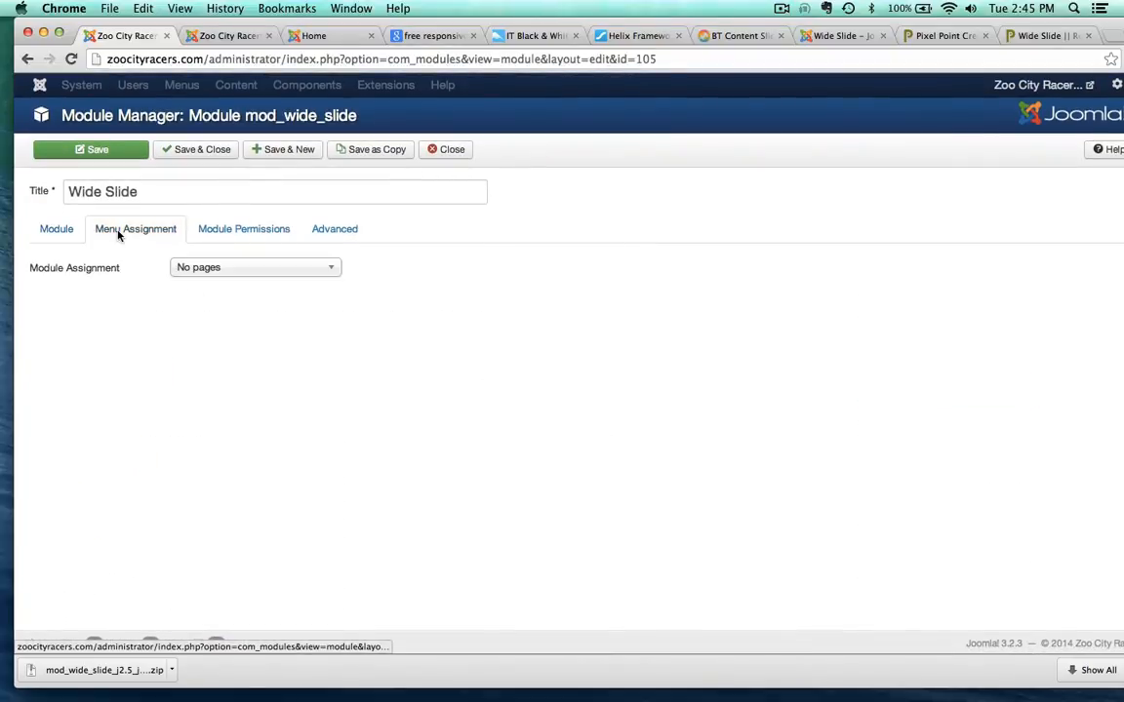
click(206, 268)
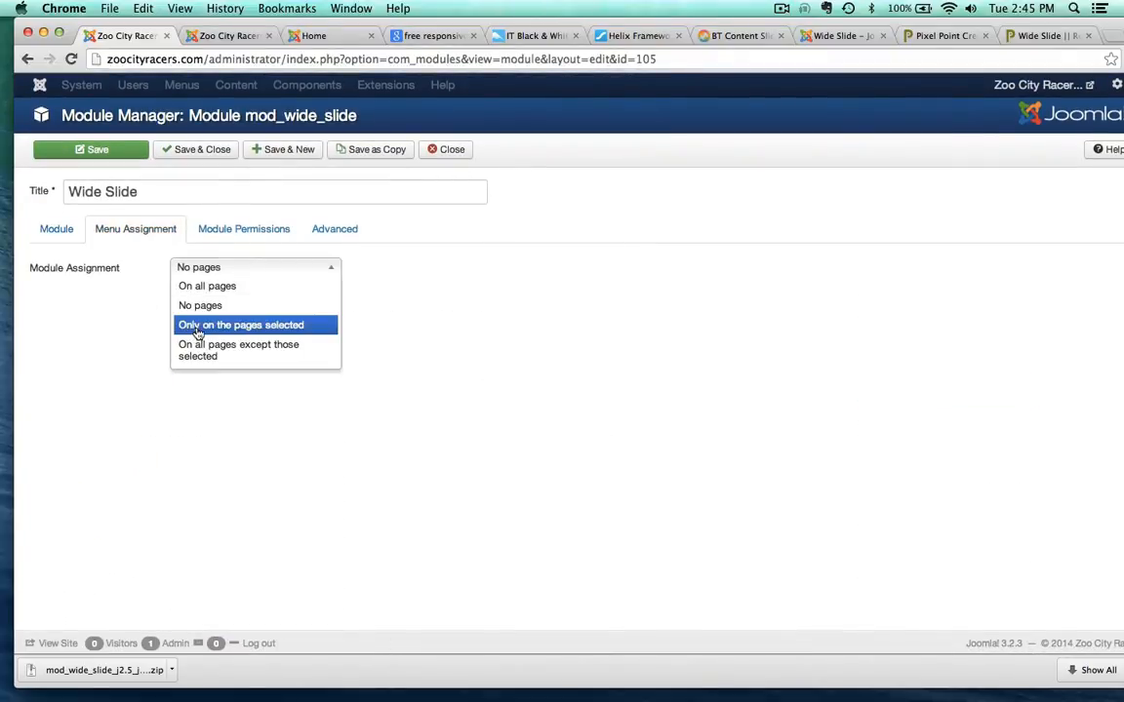
click(198, 332)
click(228, 309)
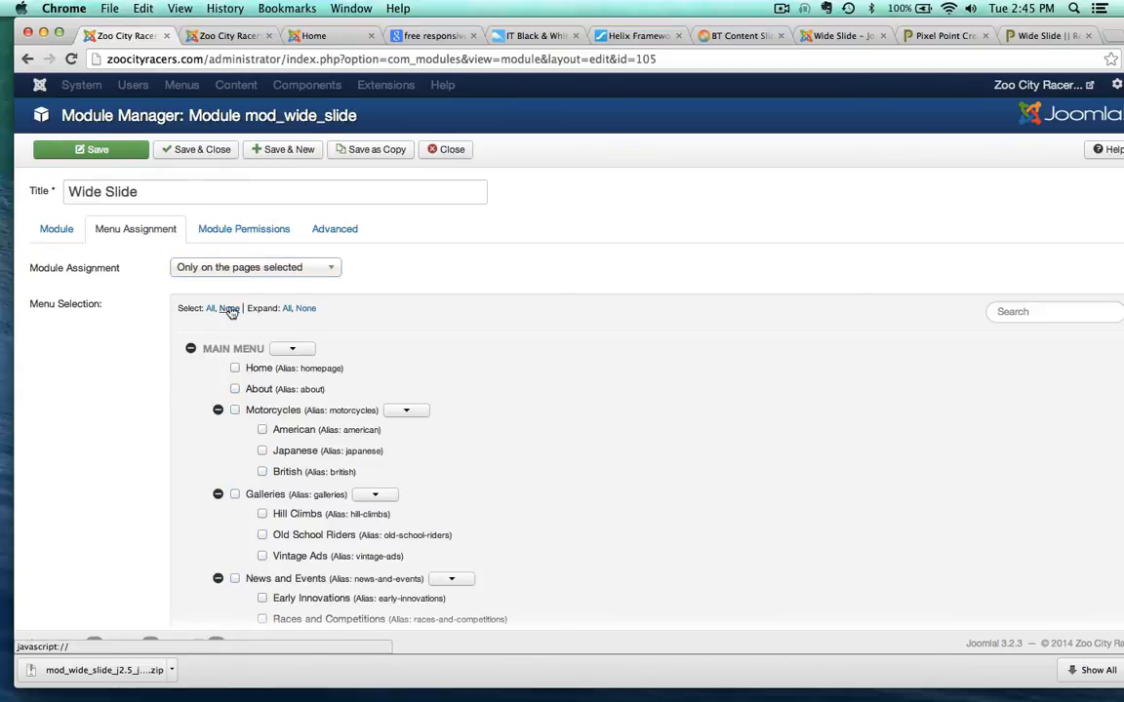
click(234, 369)
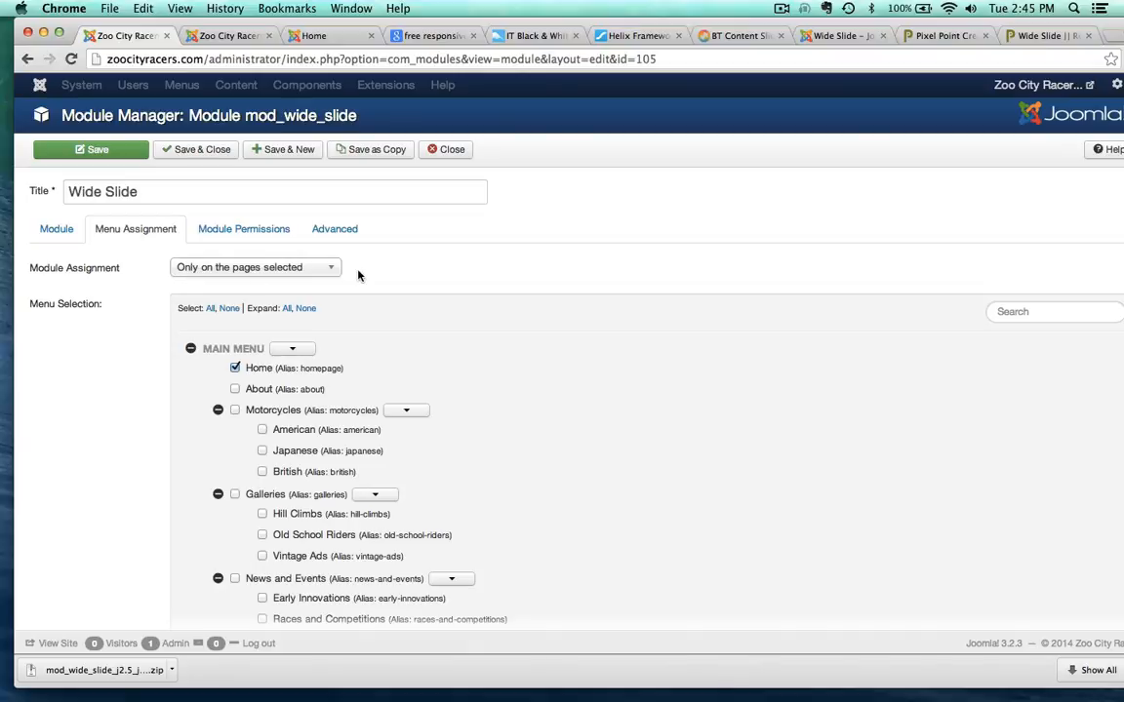
- Check the module's advanced options and permissions, then save the Wide Slide module
click(332, 232)
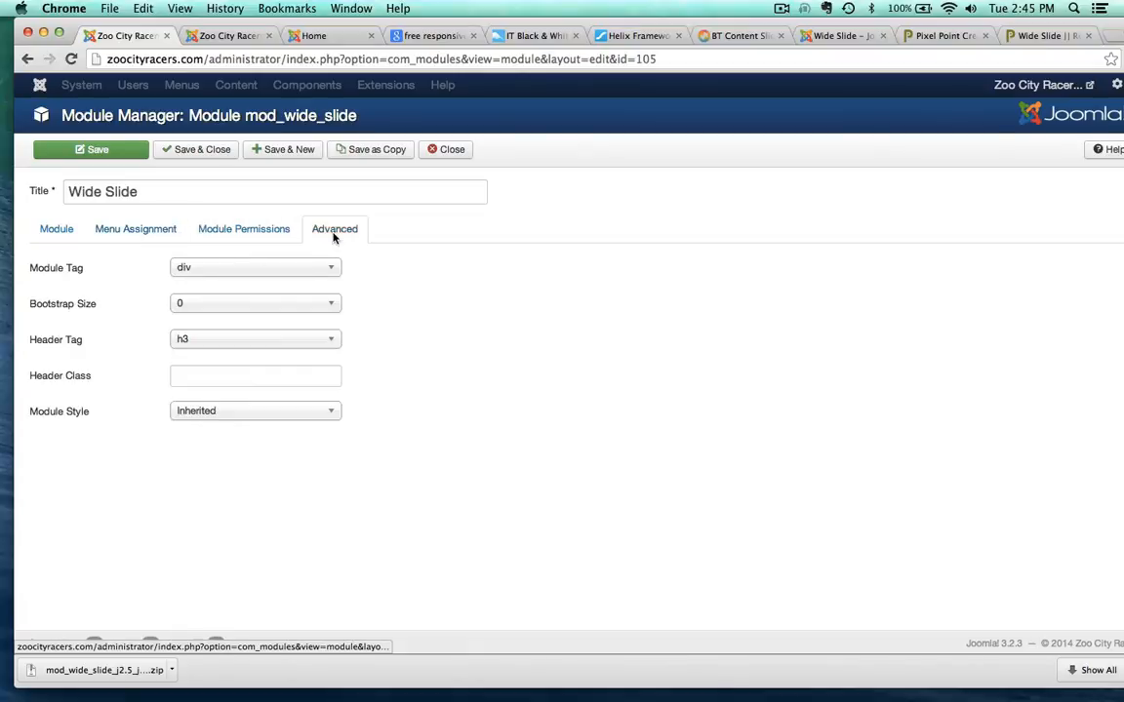
click(227, 228)
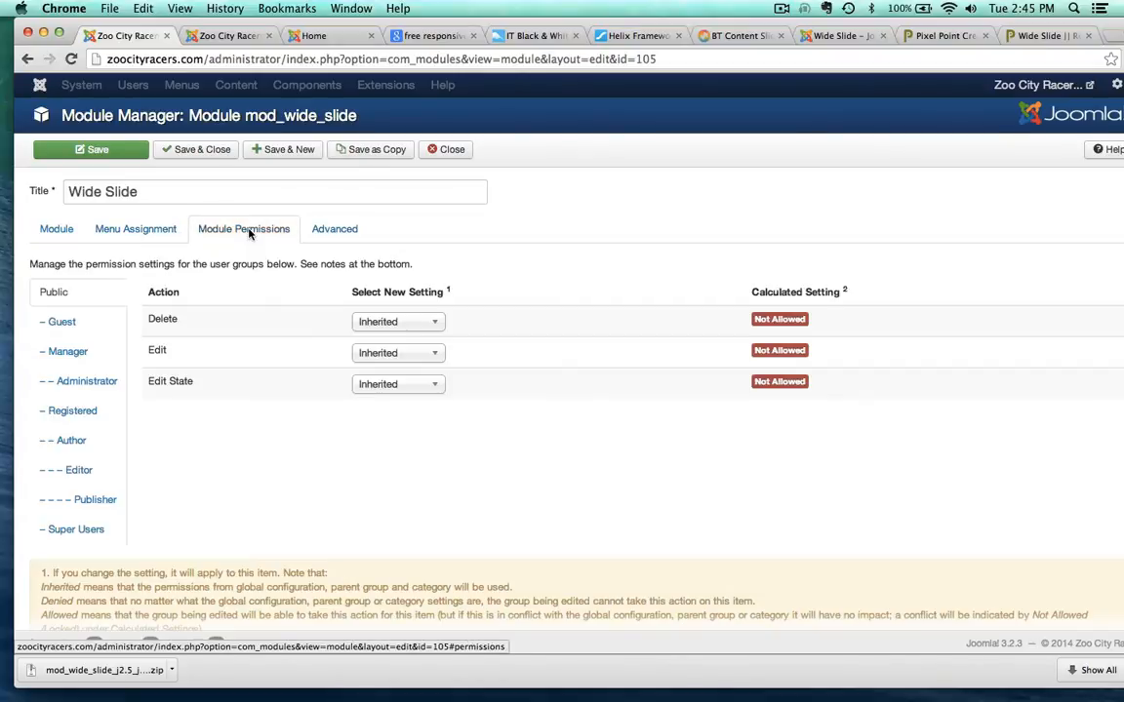
click(137, 228)
click(55, 228)
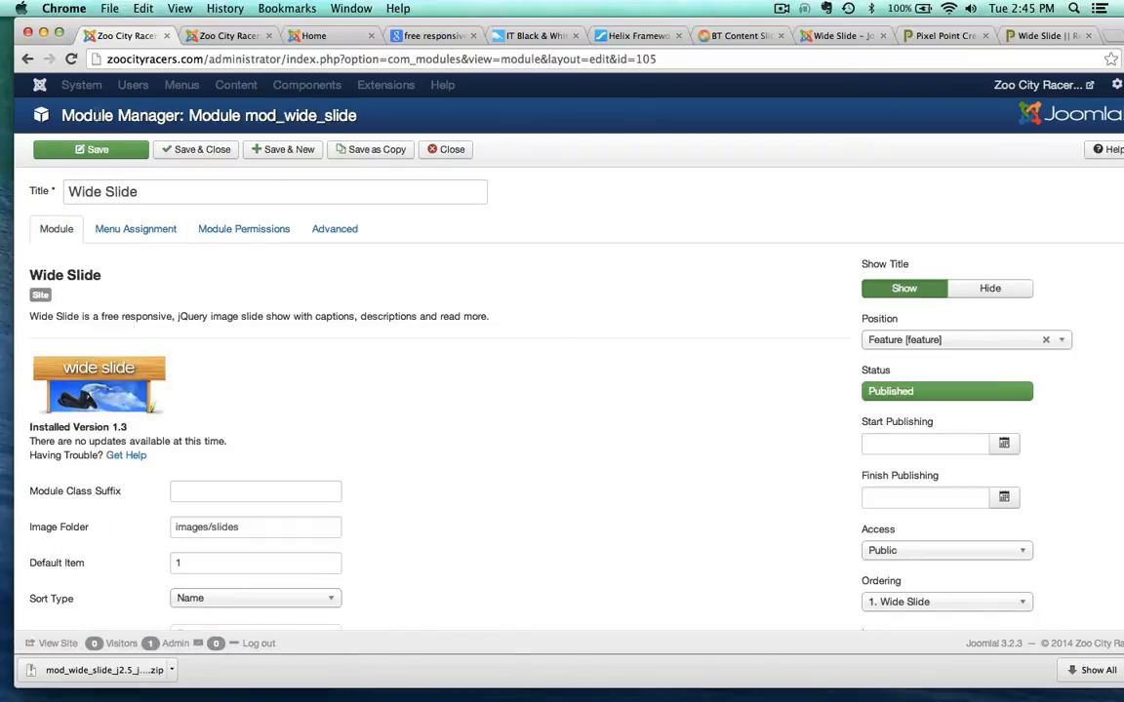
click(114, 151)
- Reload the site's home page and reposition the browser window so the full-width slideshow can be previewed
click(226, 36)
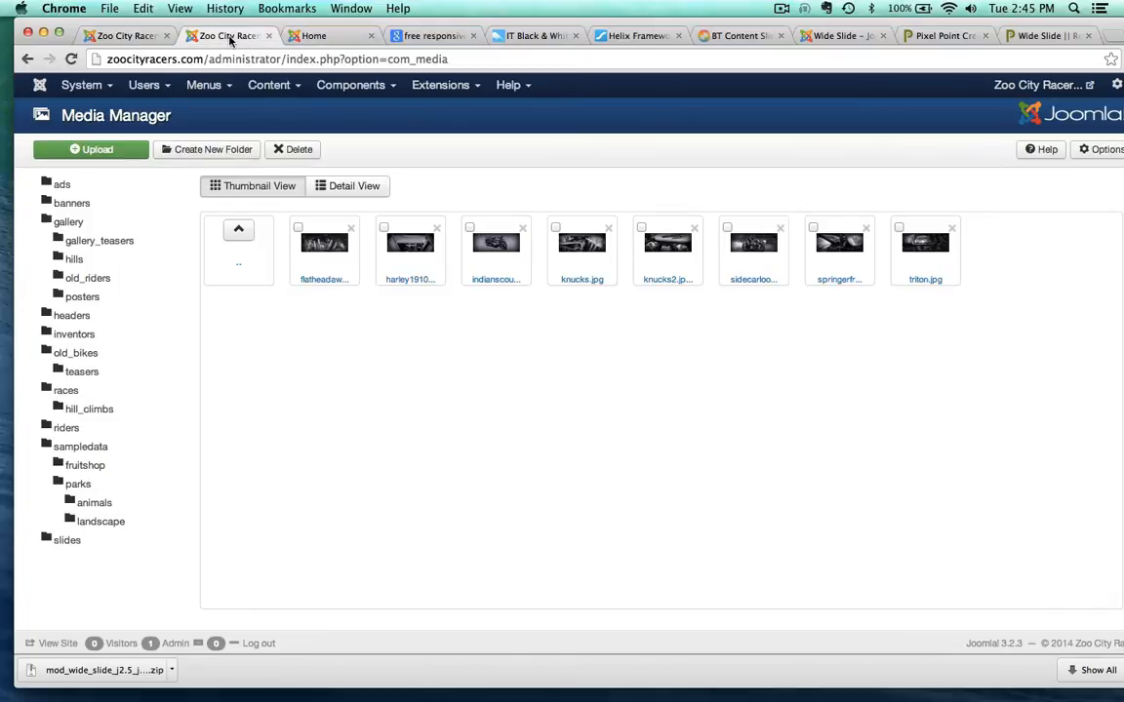
click(315, 36)
click(71, 59)
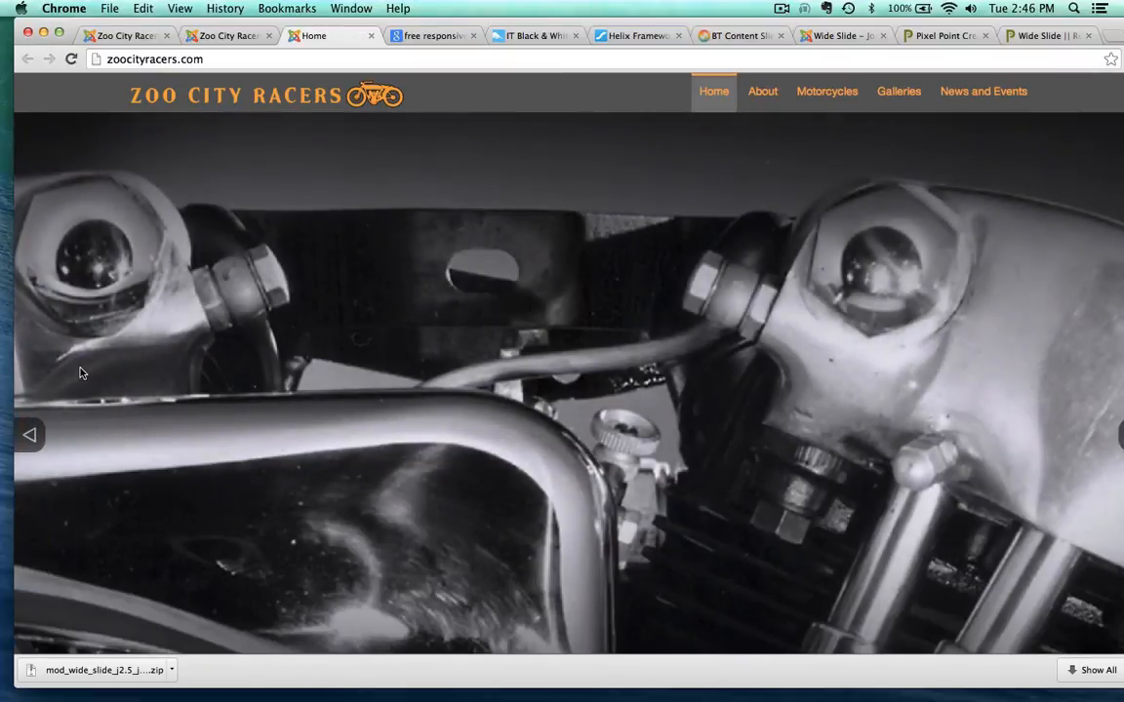
drag(665, 23, 641, 5)
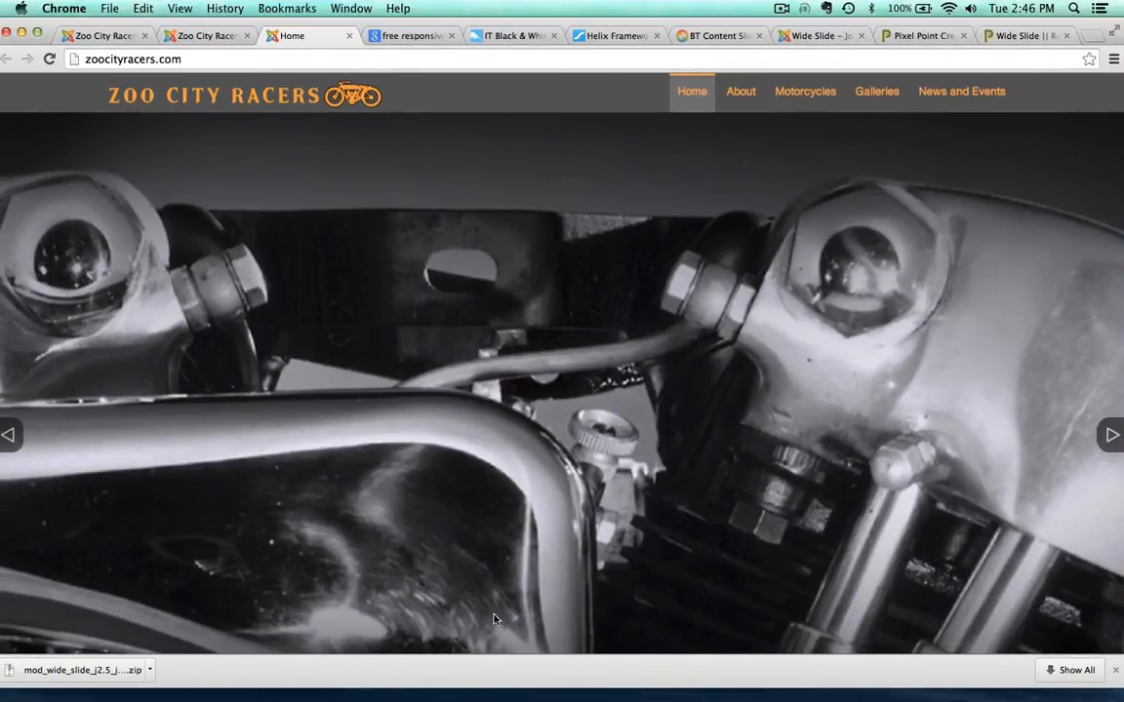
- Advance through the home page slides one by one, checking the caption, description and read more link on the flathead engine slide
click(1112, 436)
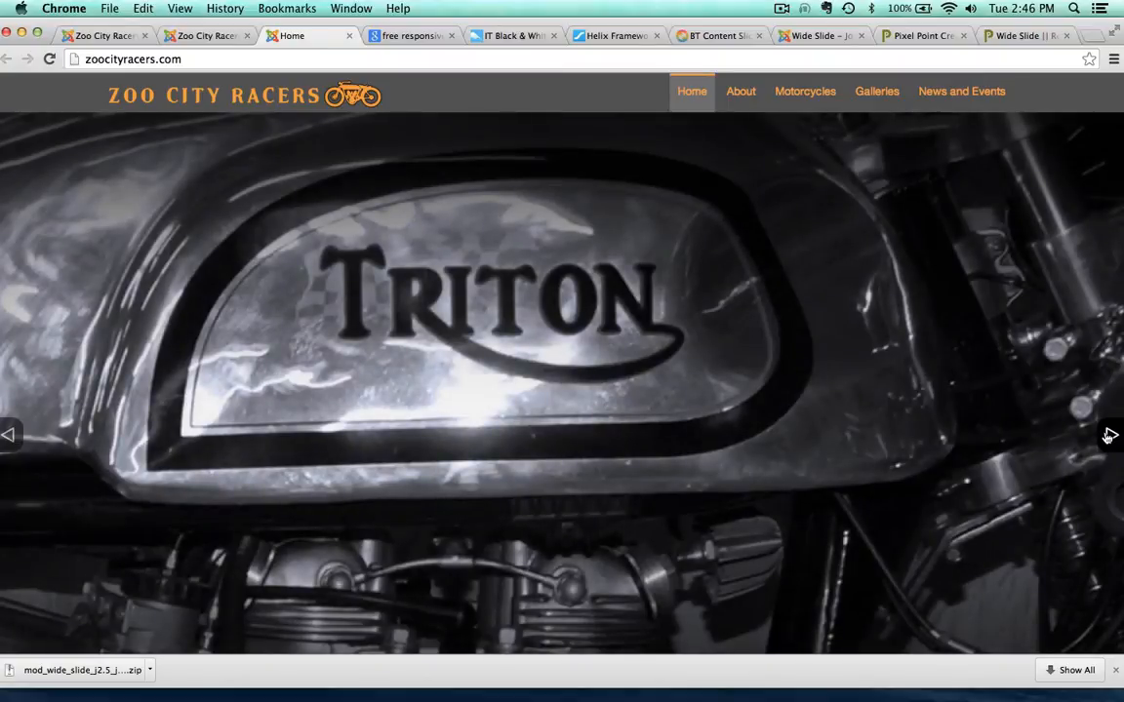
click(1109, 436)
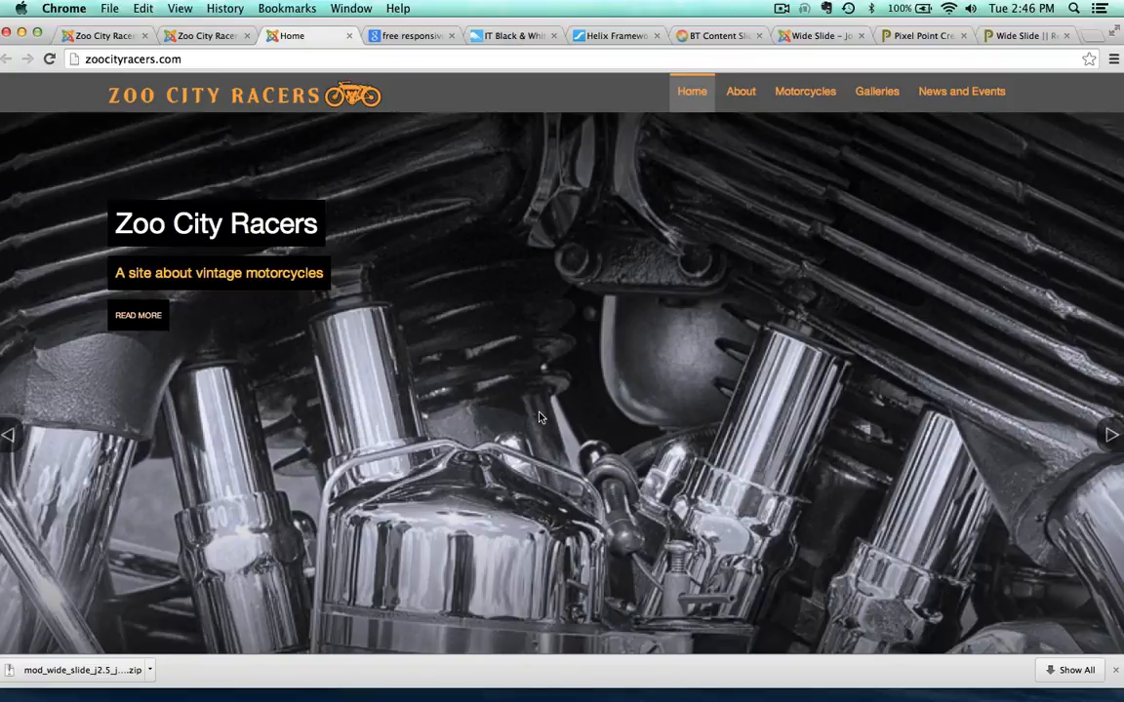
click(1110, 436)
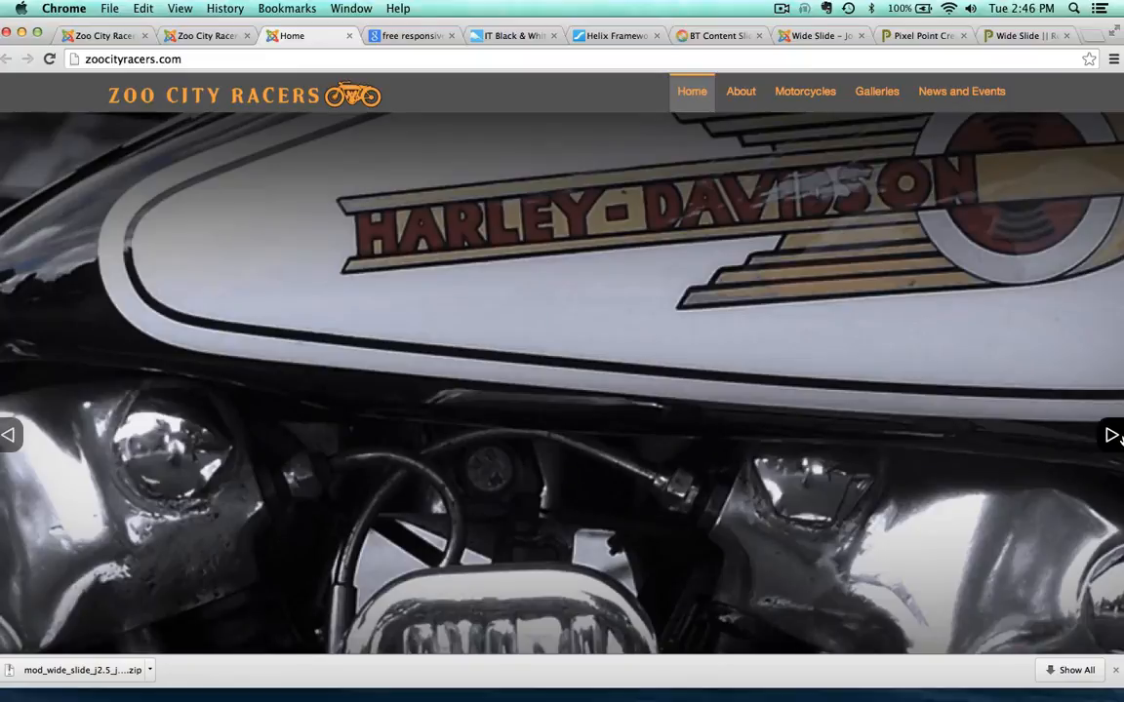
click(1112, 436)
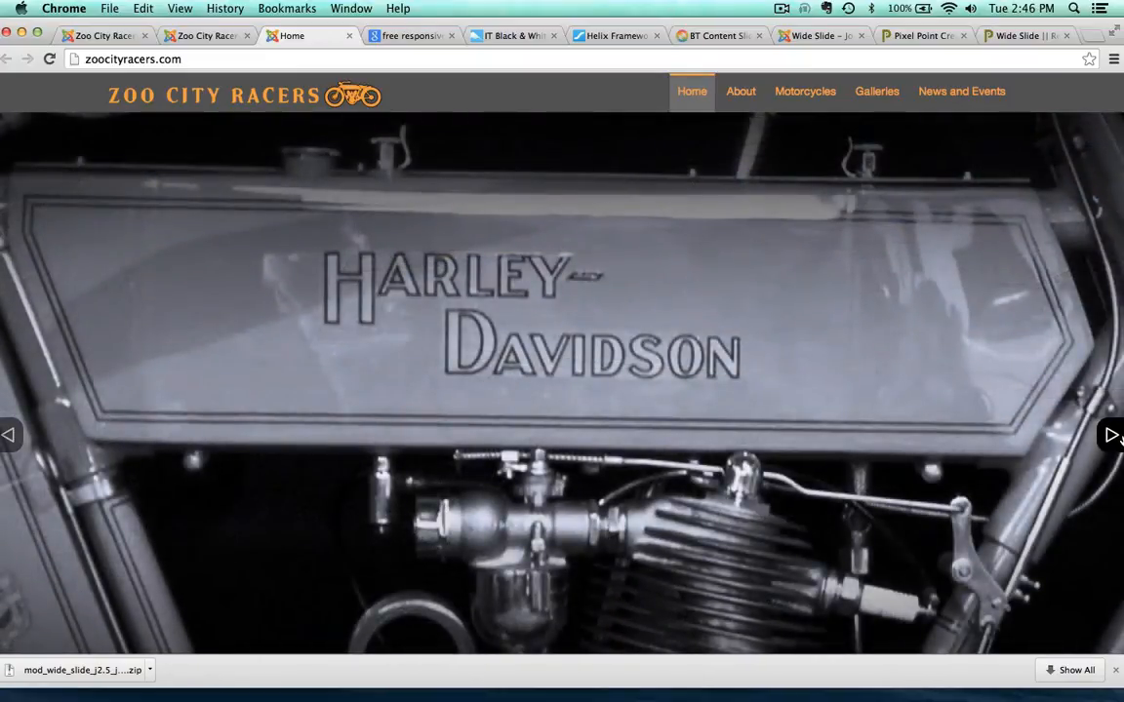
click(1112, 436)
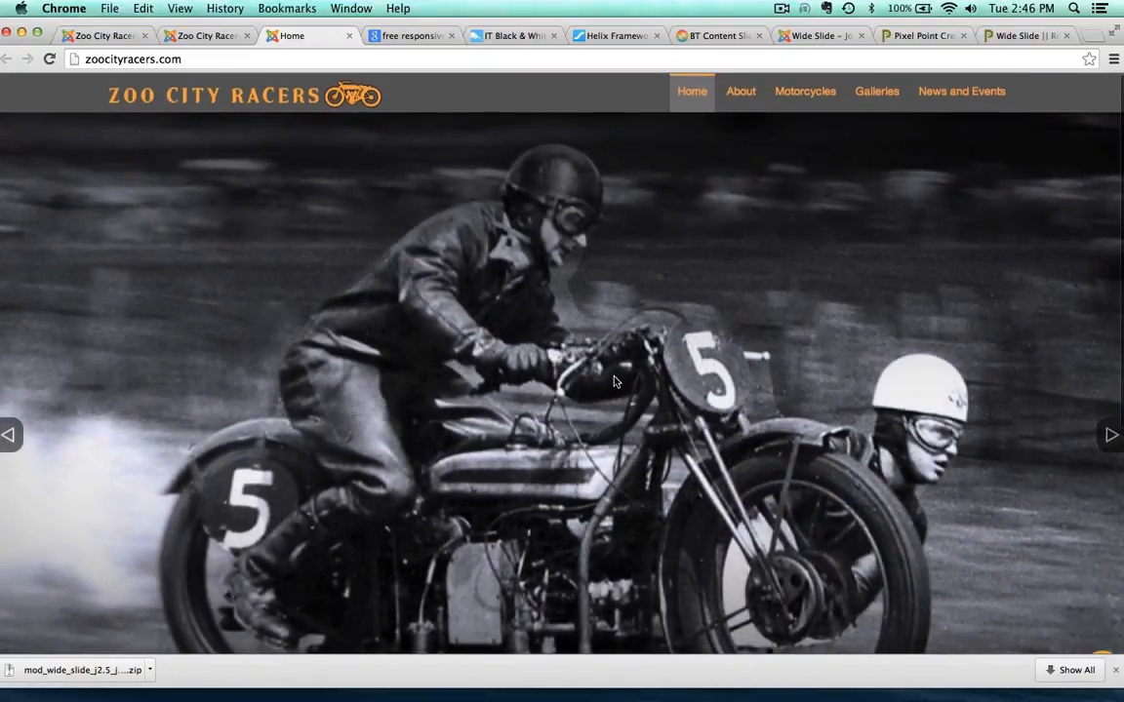
- Examine the height of the slideshow relative to the Welcome text below it on the home page
scroll(573, 395, down, 3)
scroll(572, 394, down, 6)
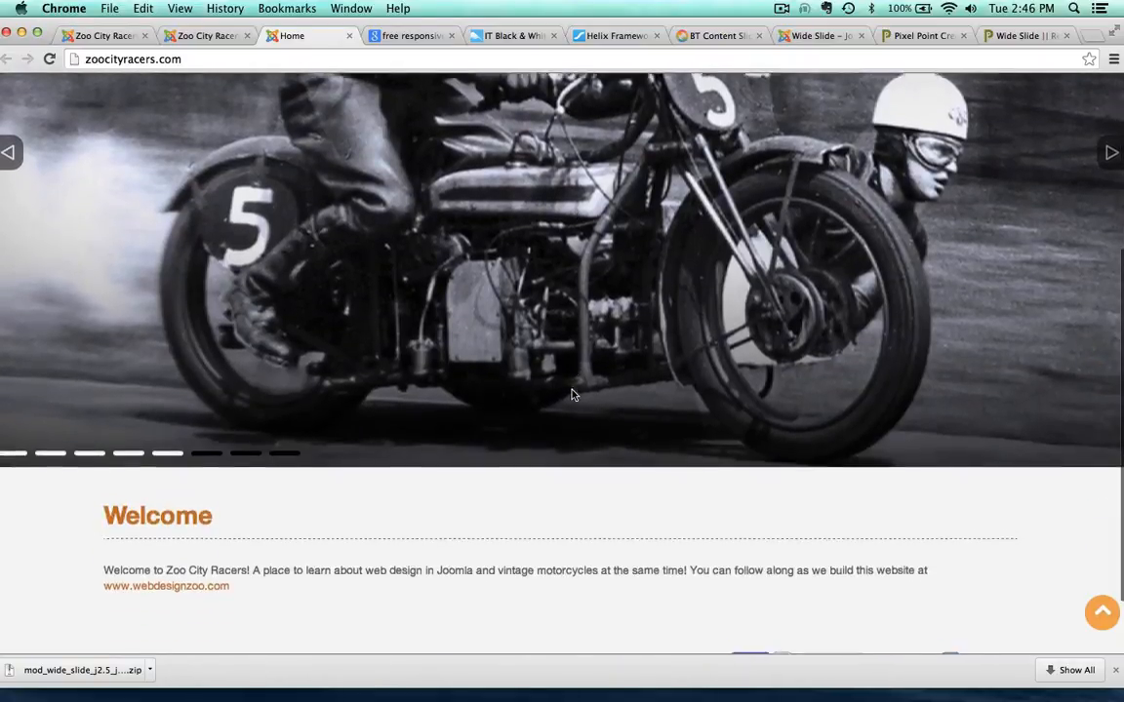
scroll(330, 239, up, 9)
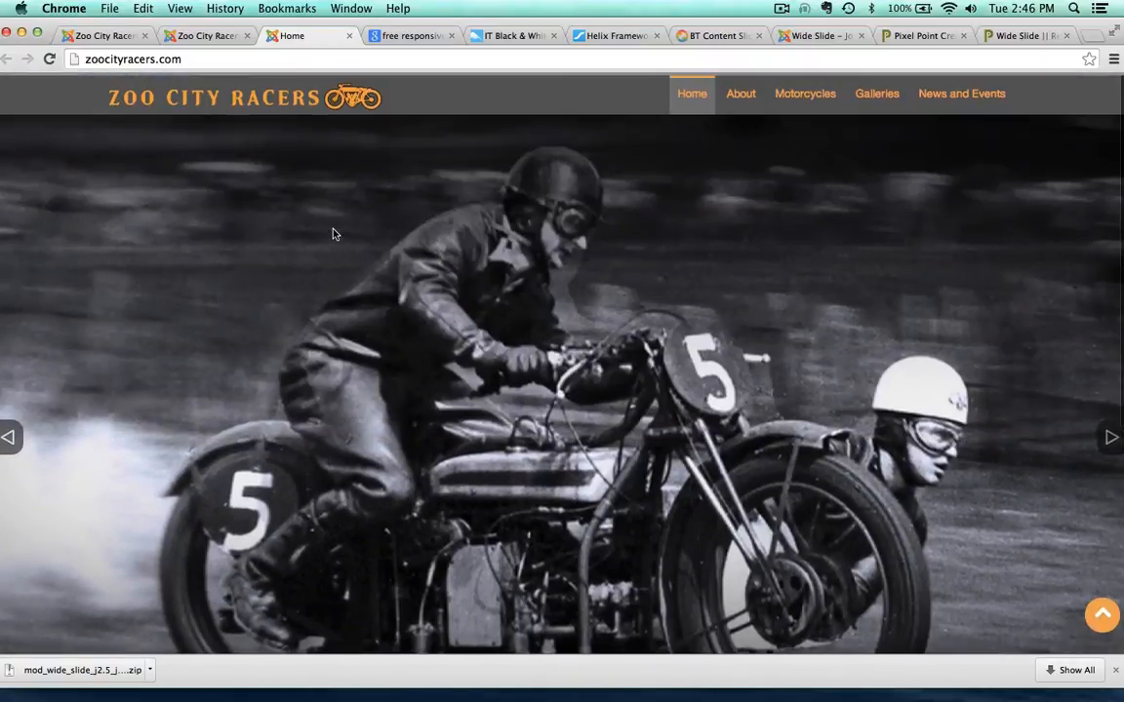
scroll(545, 337, down, 8)
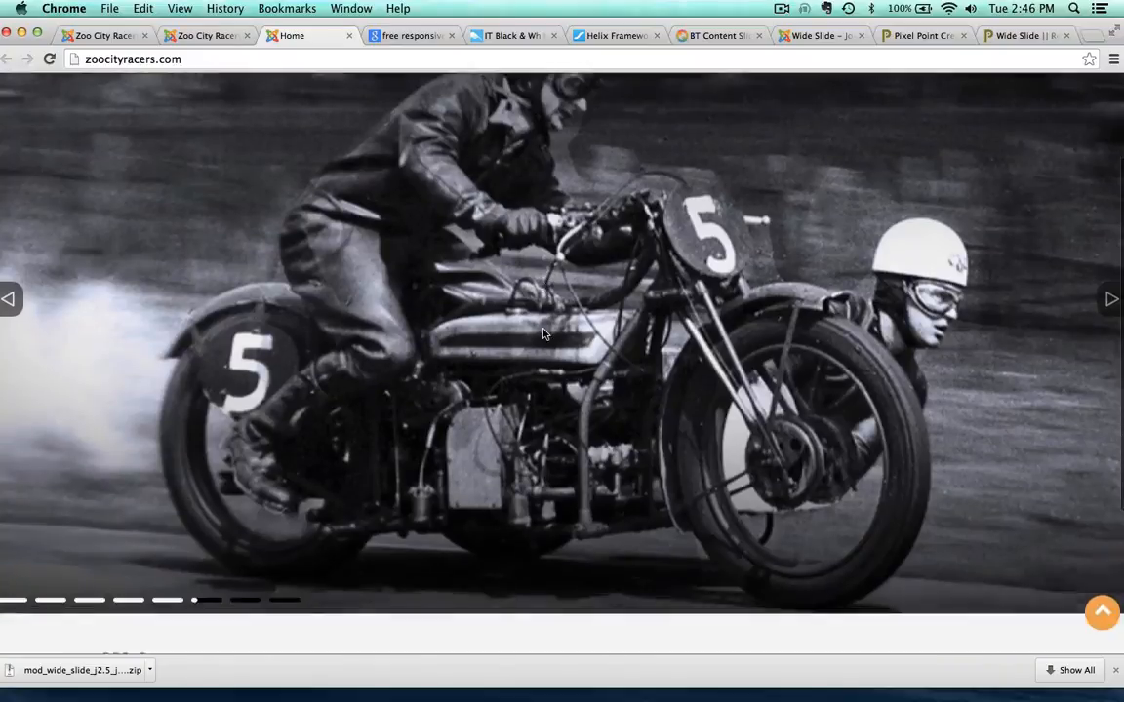
scroll(547, 342, up, 2)
scroll(544, 342, down, 1)
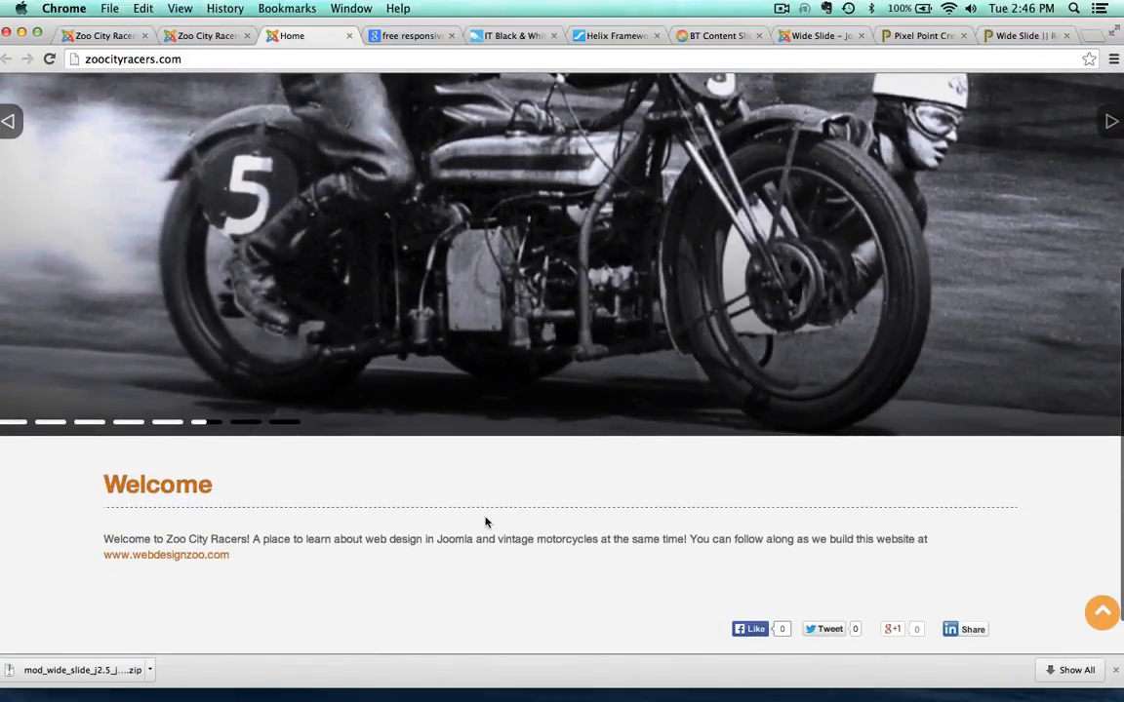
scroll(261, 181, up, 8)
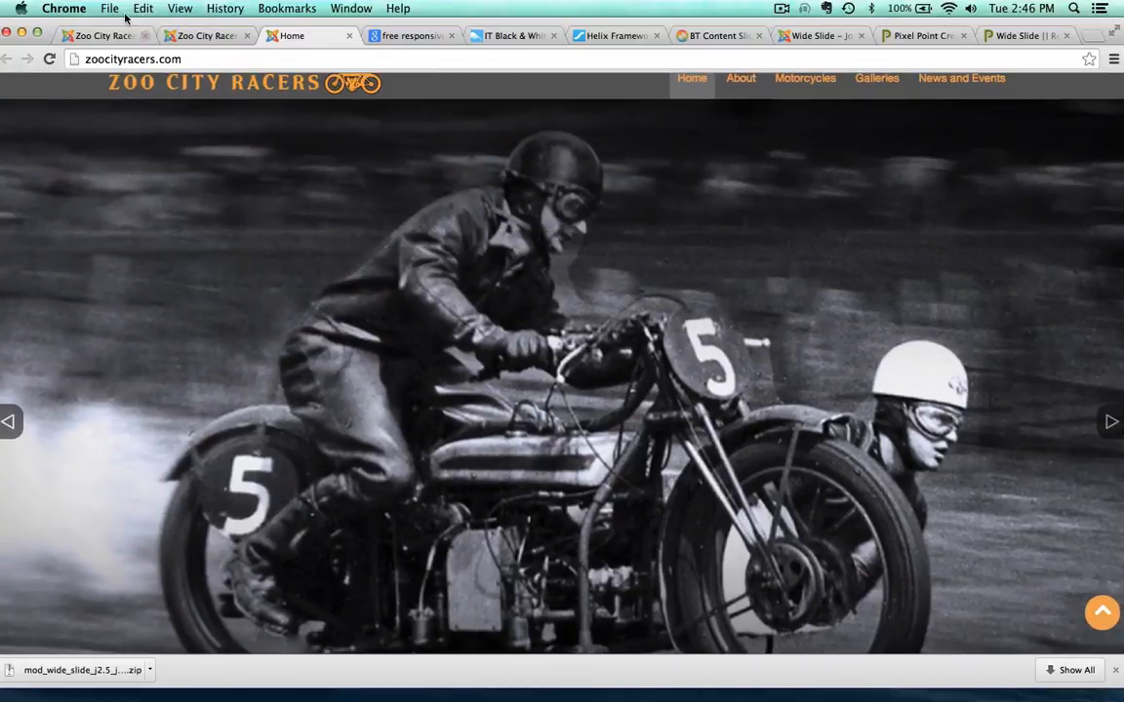
- Try a Resized Image Height of 450 in the Wide Slide module's image settings and save the module
click(114, 37)
scroll(314, 388, down, 4)
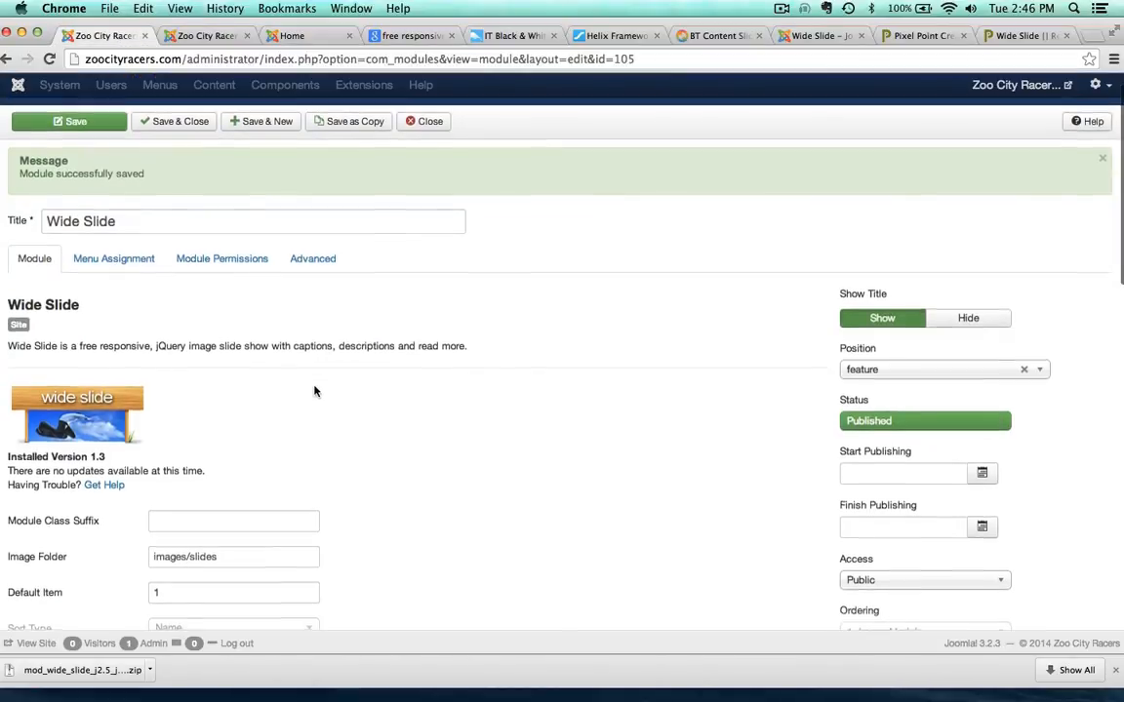
scroll(314, 391, down, 6)
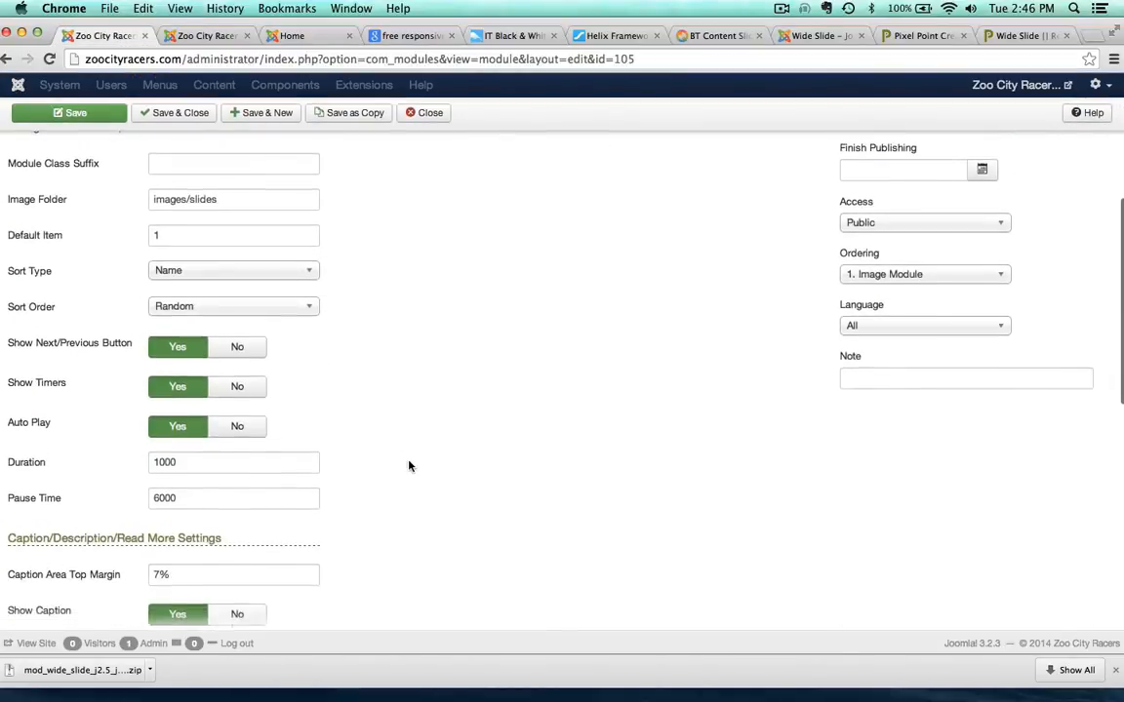
scroll(409, 466, down, 6)
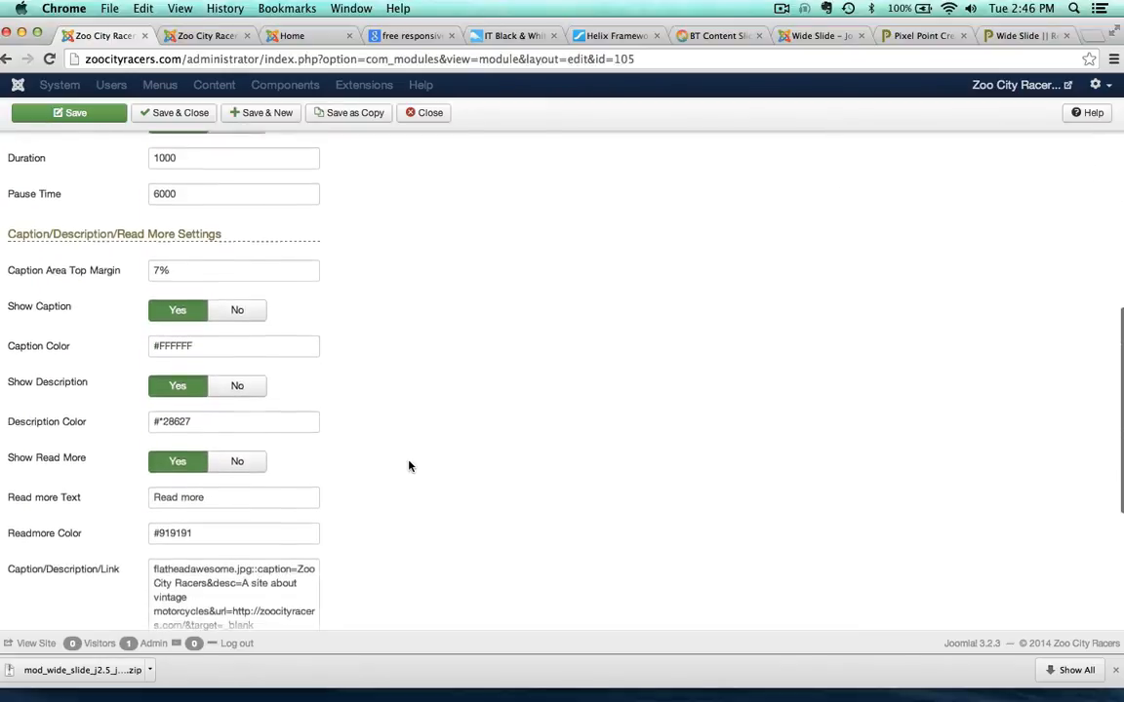
scroll(408, 466, down, 5)
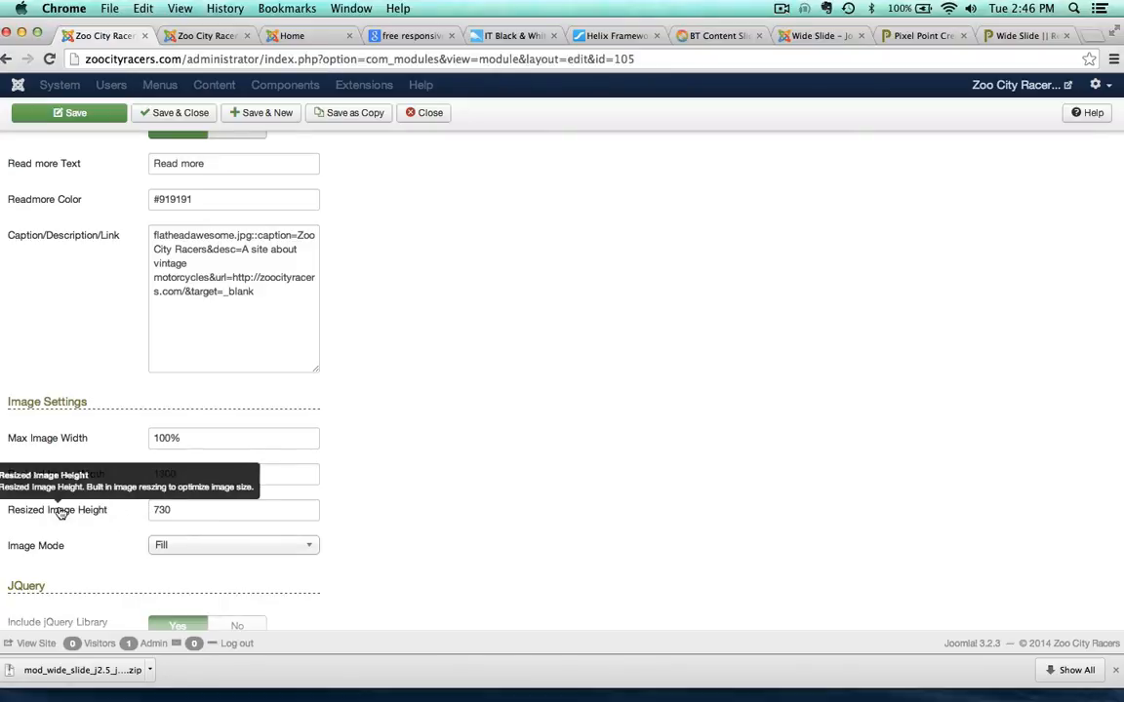
drag(176, 511, 104, 509)
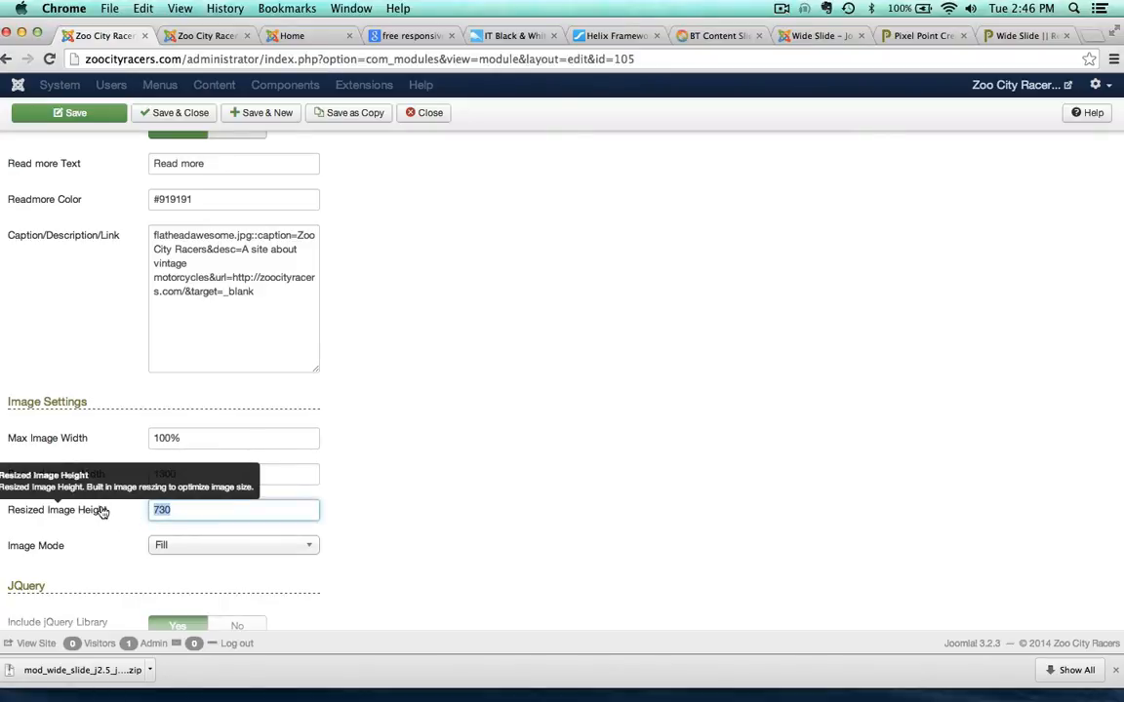
text(450)
scroll(583, 547, down, 2)
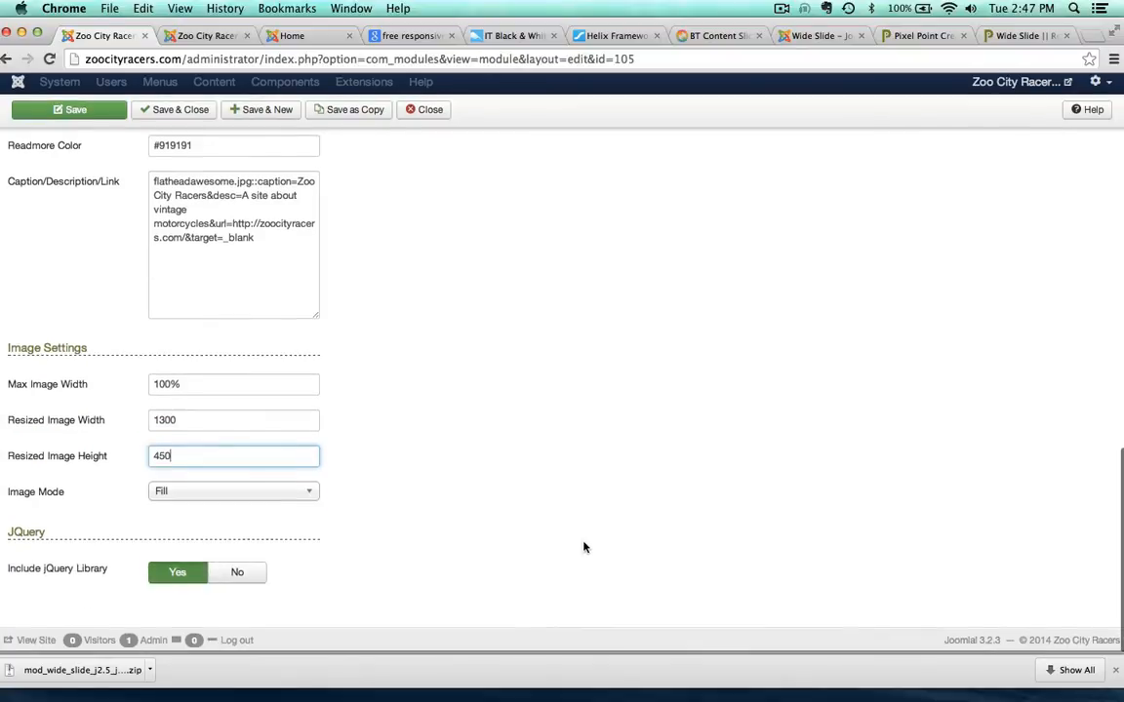
scroll(584, 547, up, 10)
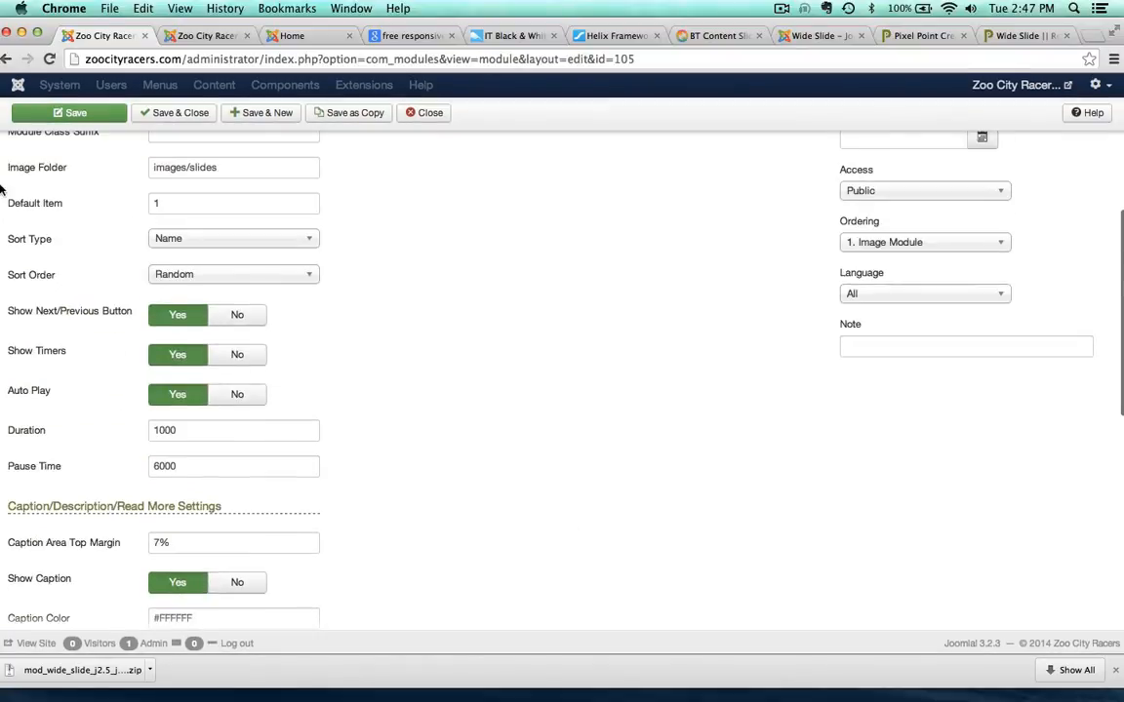
click(86, 115)
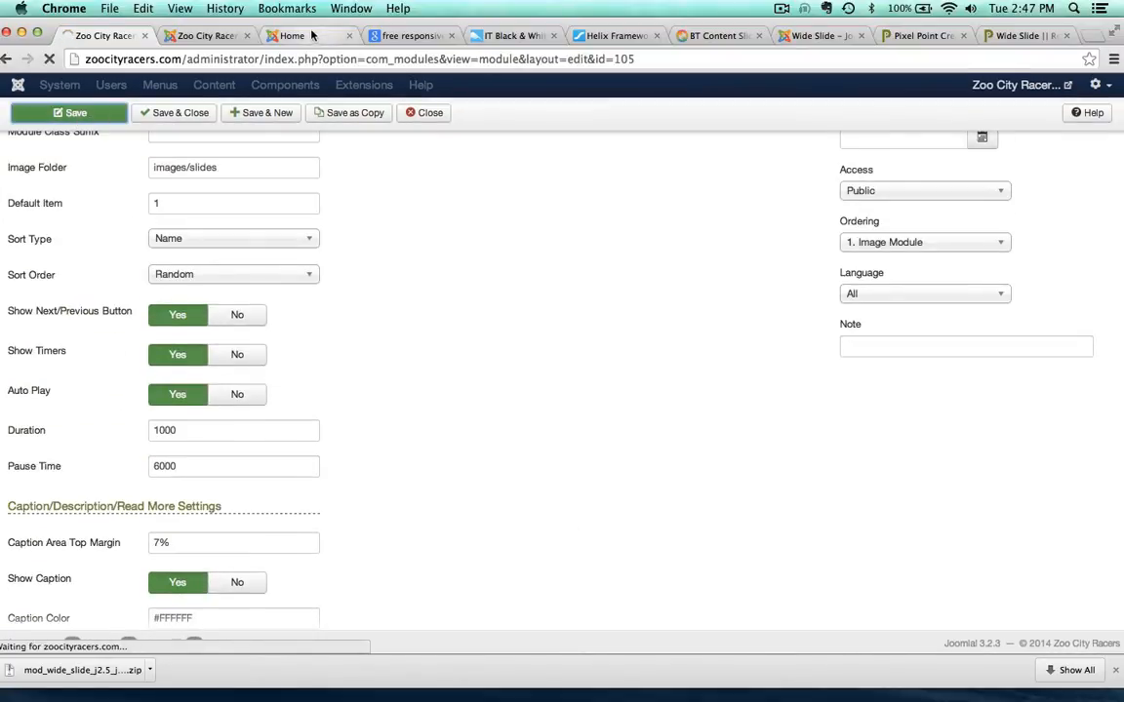
- Reload the site's home page and check the slideshow's height against the Welcome text below it
click(284, 35)
click(49, 58)
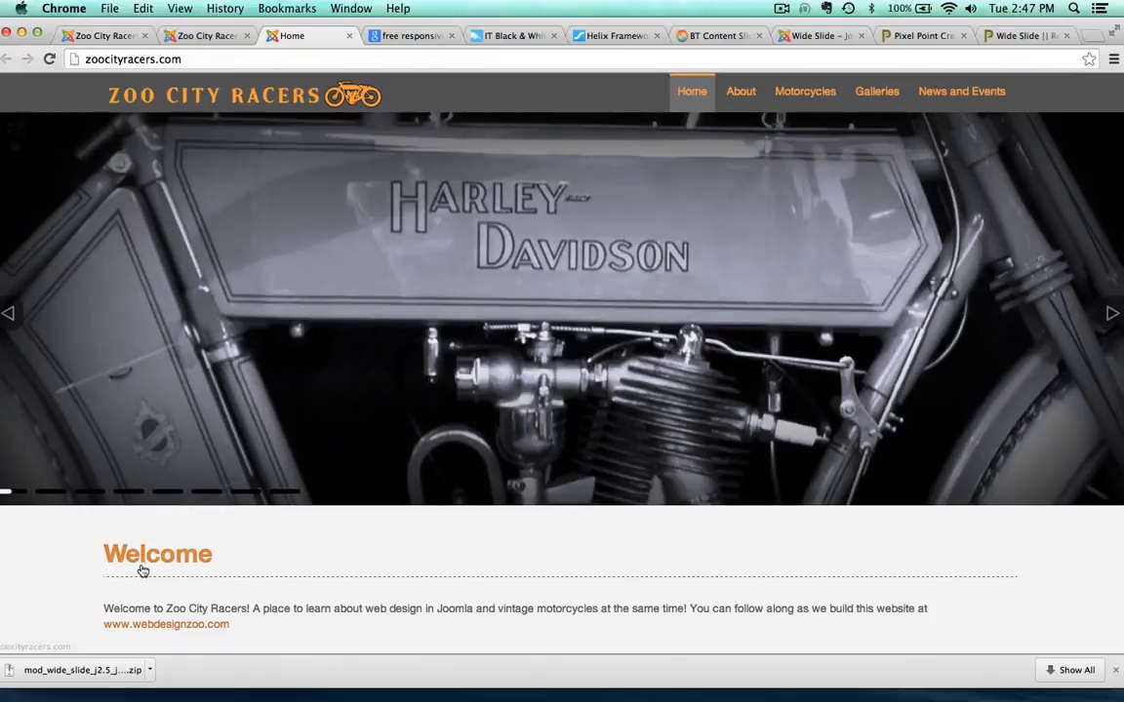
scroll(143, 576, down, 1)
scroll(144, 576, up, 1)
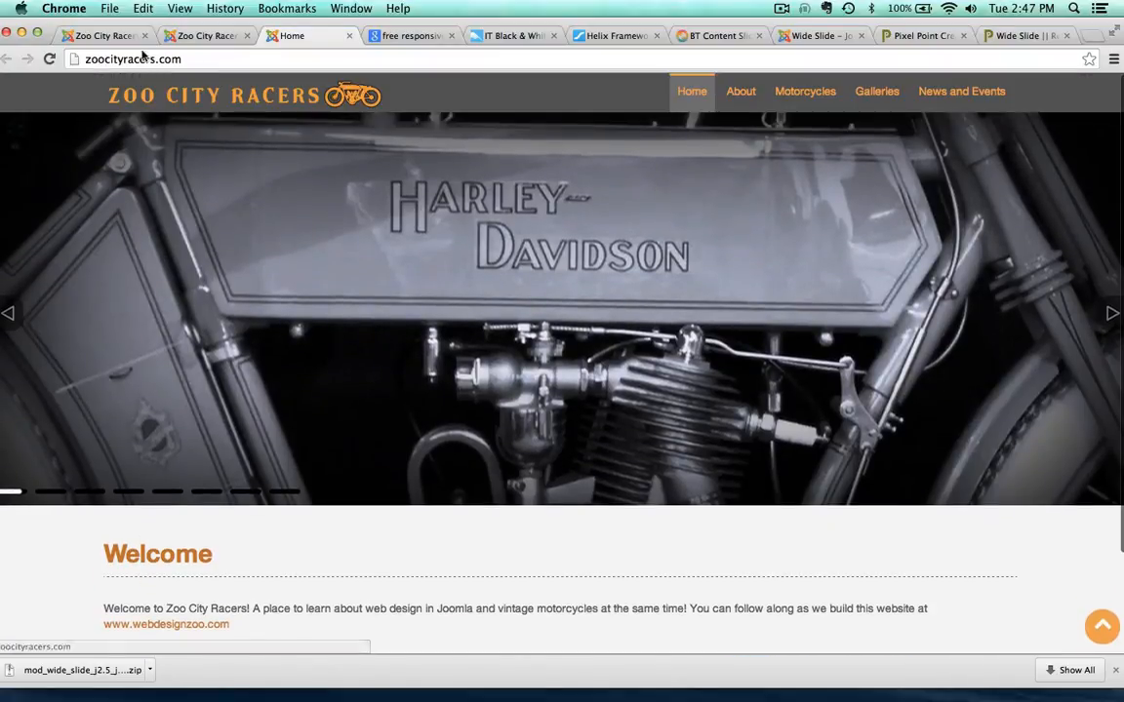
- Set the Wide Slide module's Resized Image Height to 400 and save the module
click(106, 35)
scroll(252, 405, down, 10)
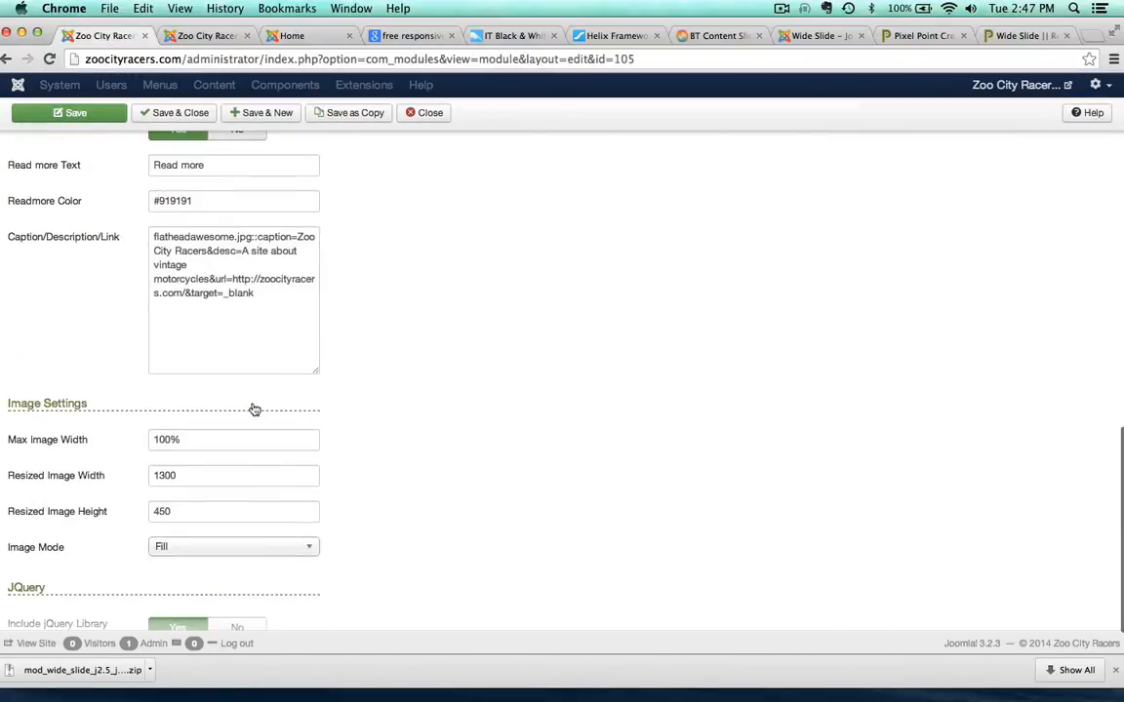
click(200, 464)
drag(186, 465, 125, 466)
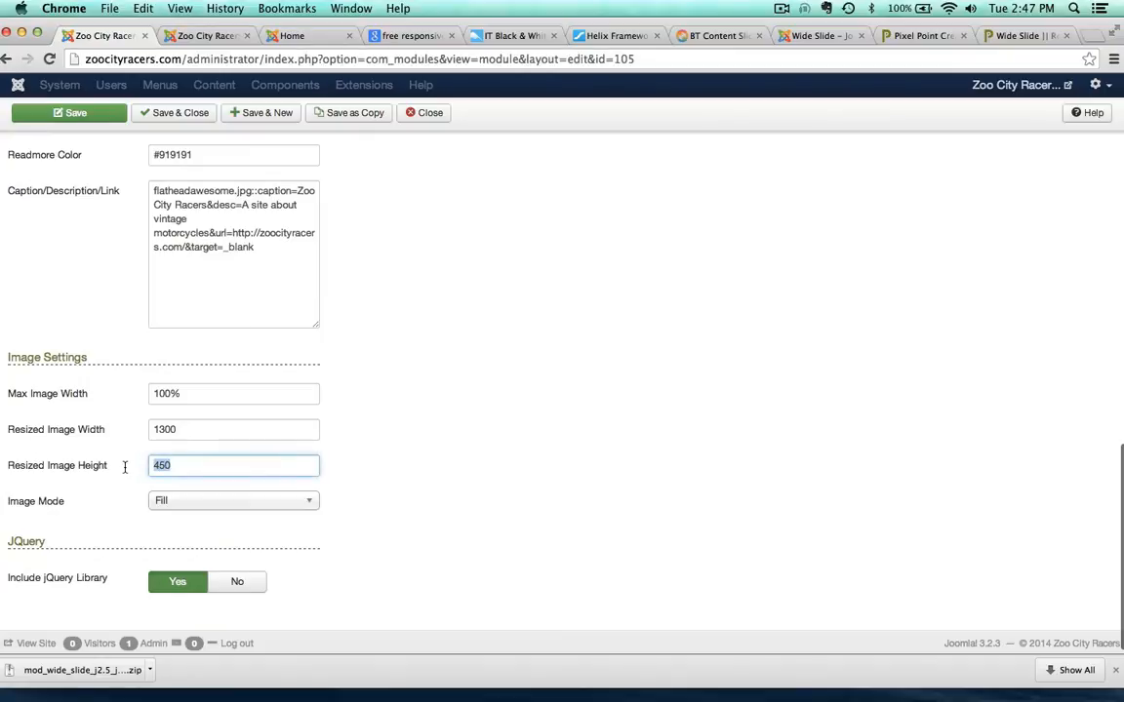
text(400)
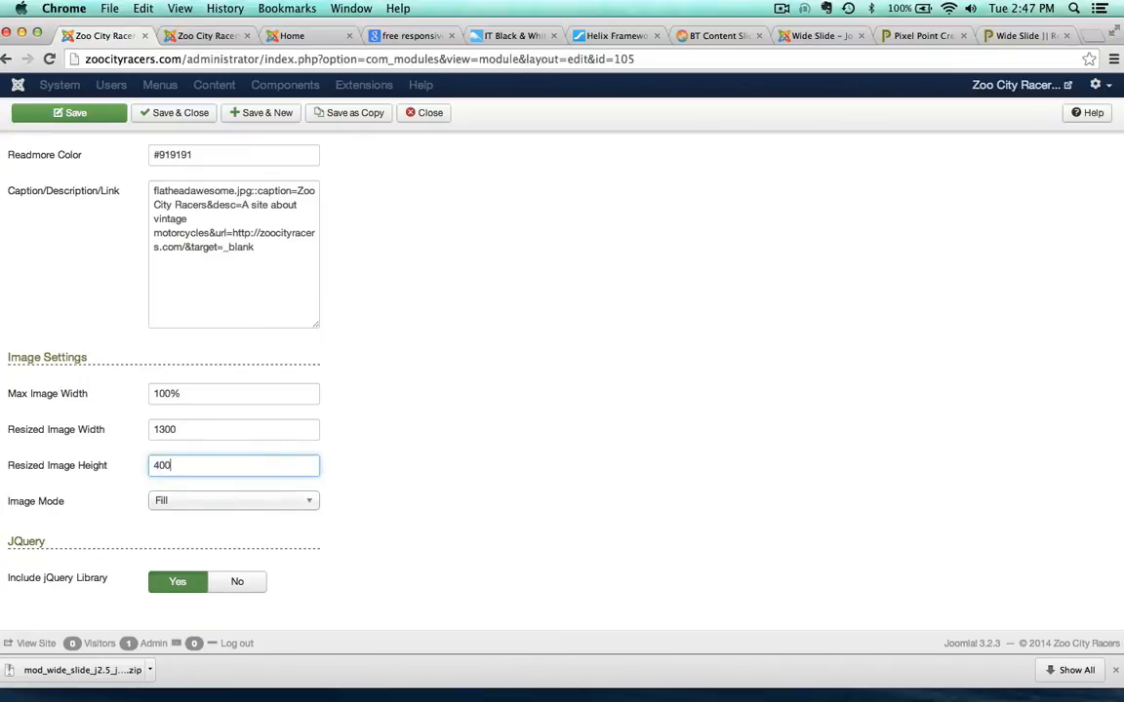
click(78, 113)
- Preview the resized slideshow on Home, check the About, Japanese motorcycles and Yamaha pages for comparison, and return to Home
click(320, 35)
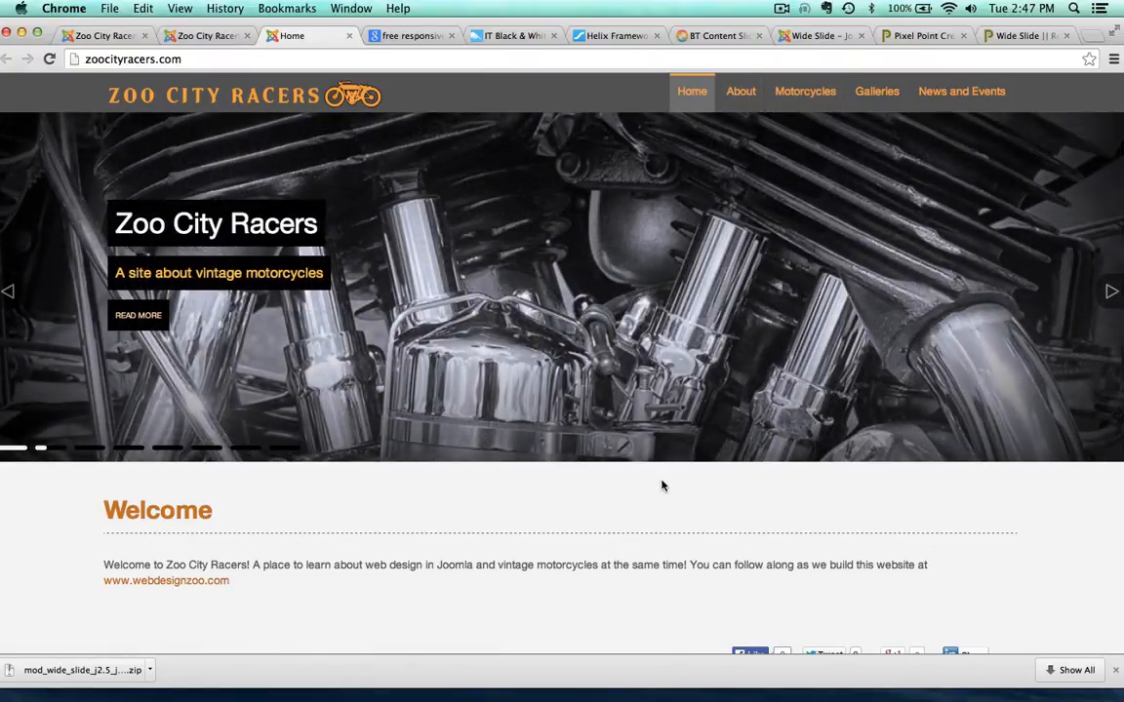
click(740, 90)
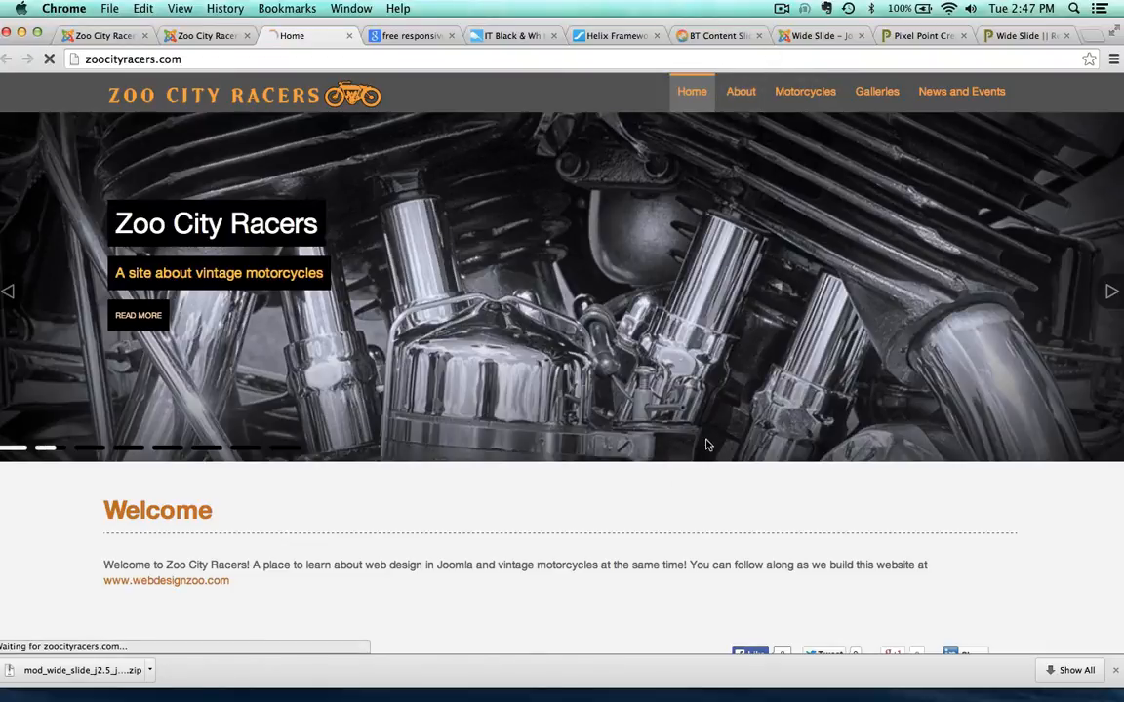
mouse_move(805, 91)
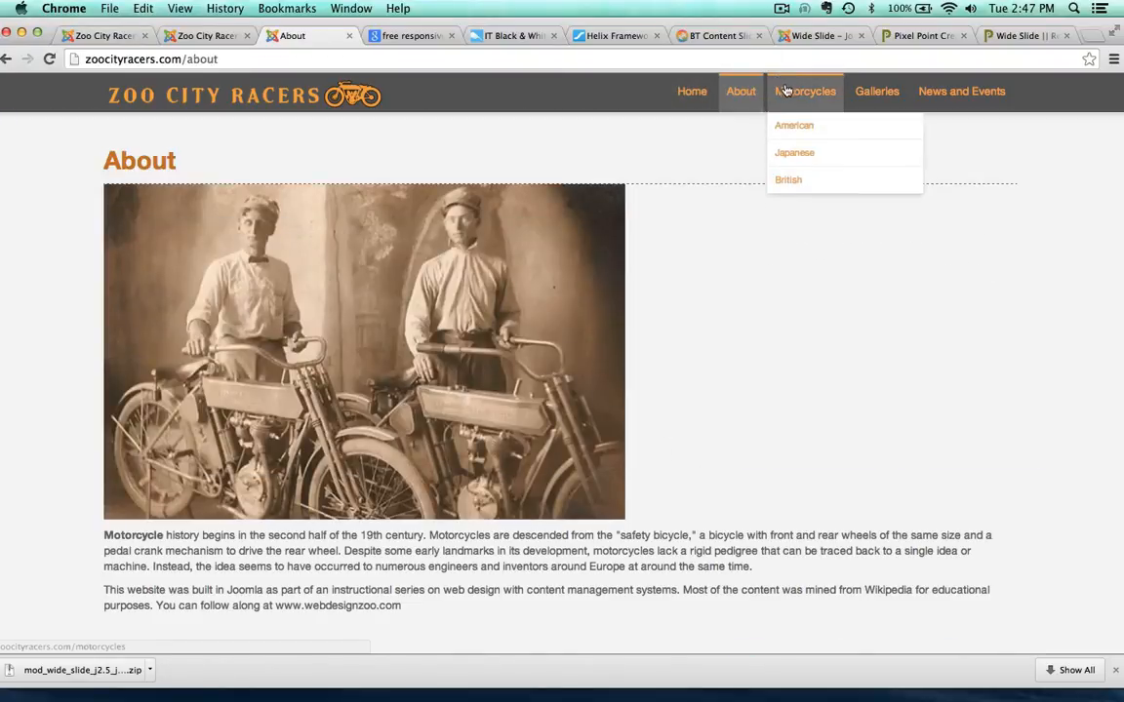
click(787, 153)
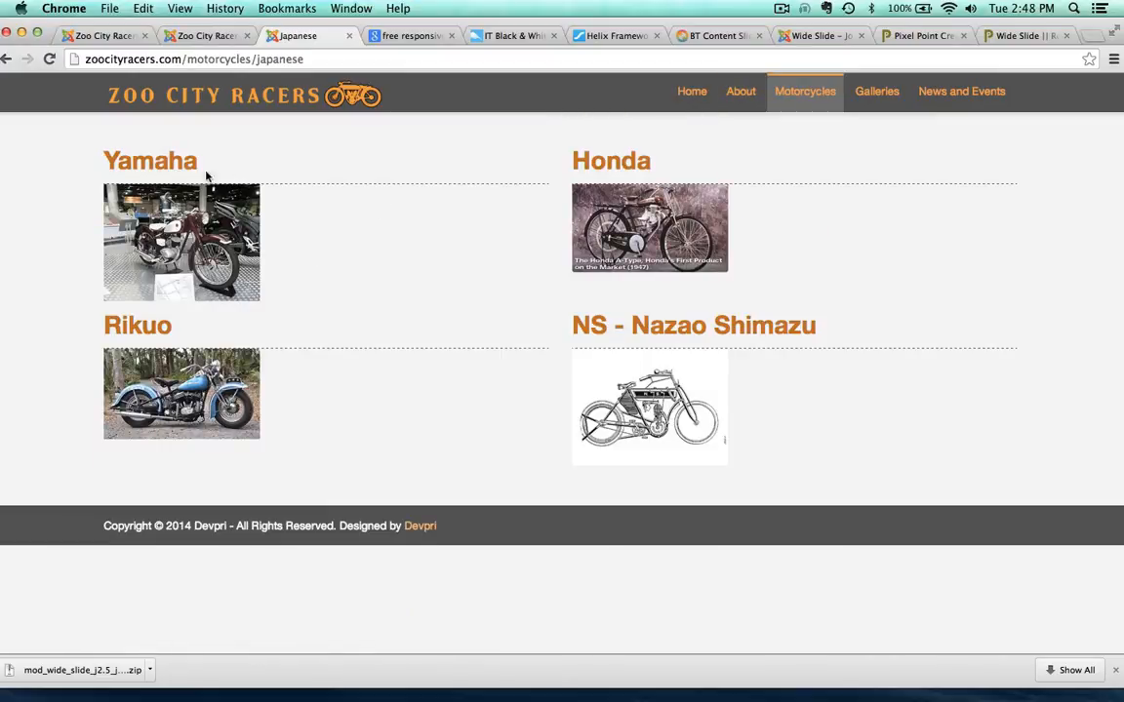
click(170, 176)
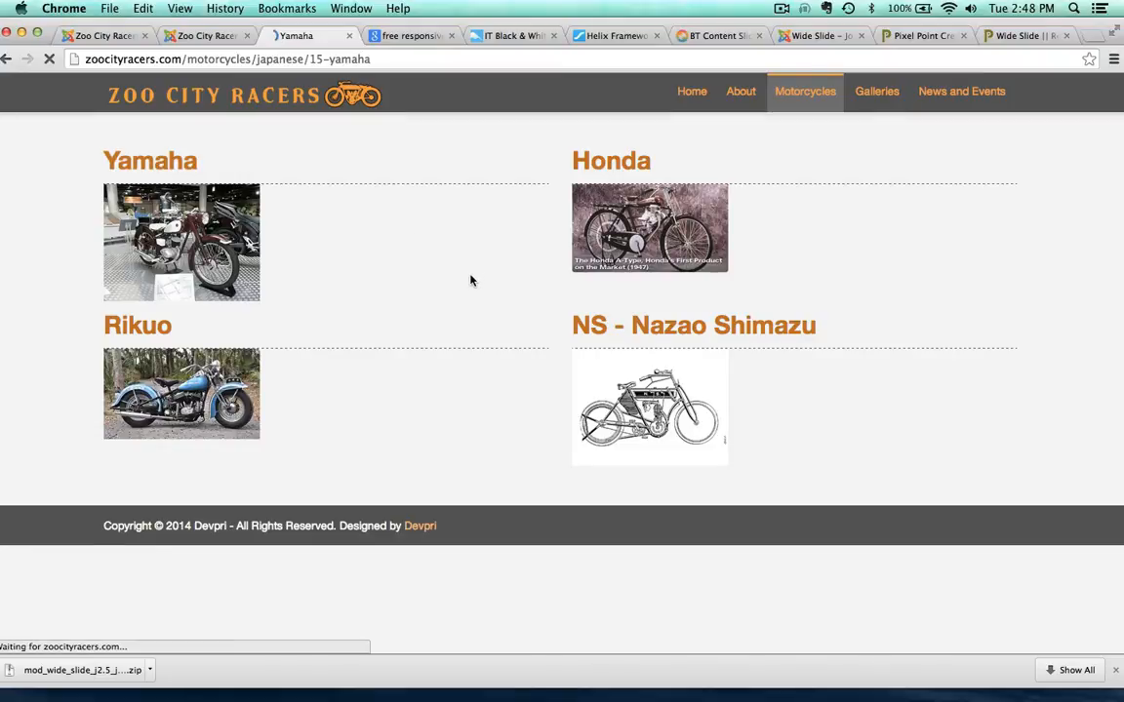
scroll(470, 281, down, 2)
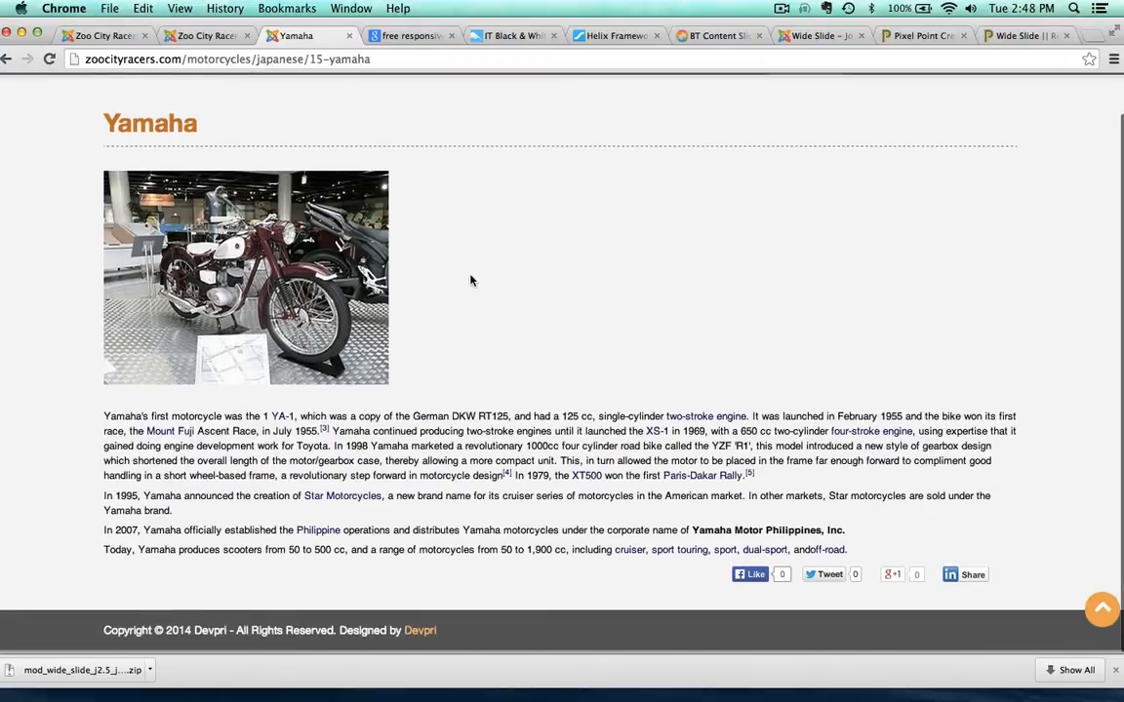
scroll(470, 281, up, 2)
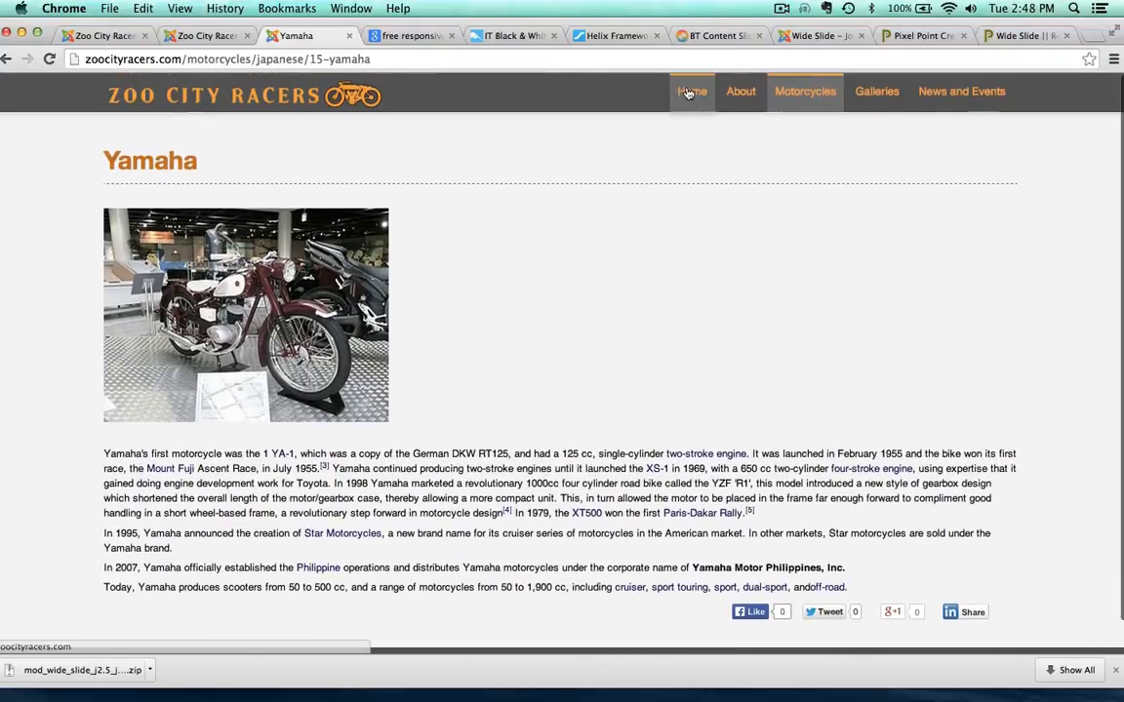
click(689, 93)
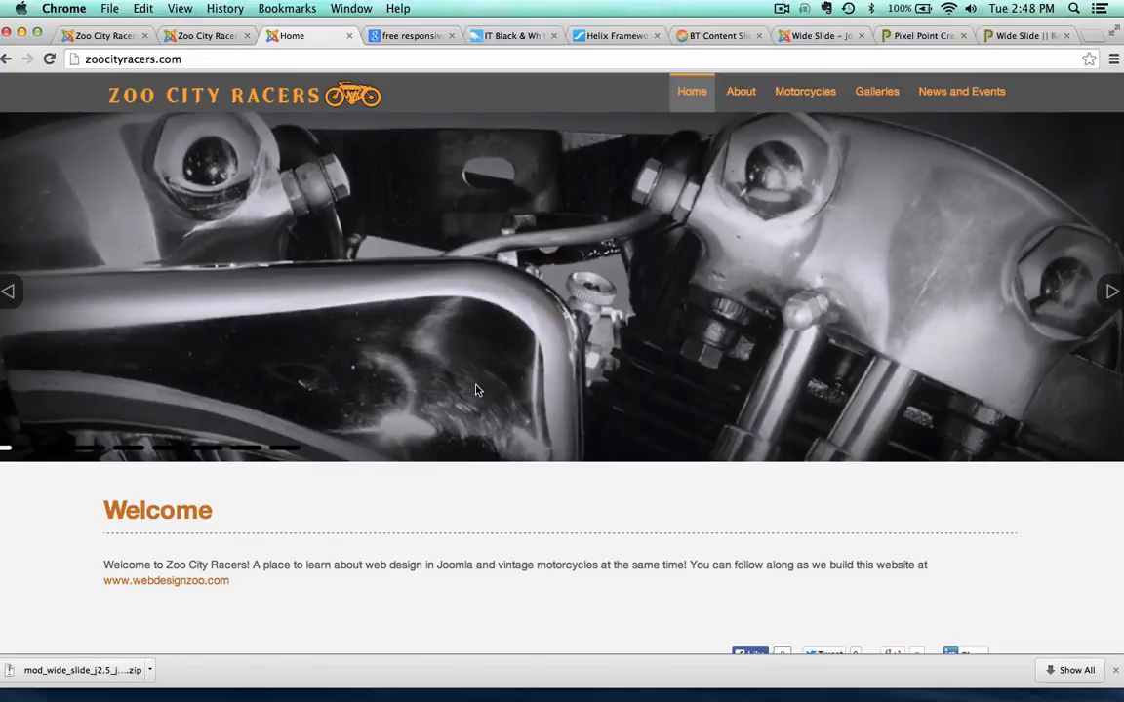
- Browse the Joomla Extensions Directory's Slideshow category and look through the extensions listed under Image jQuery Slideshow
click(818, 36)
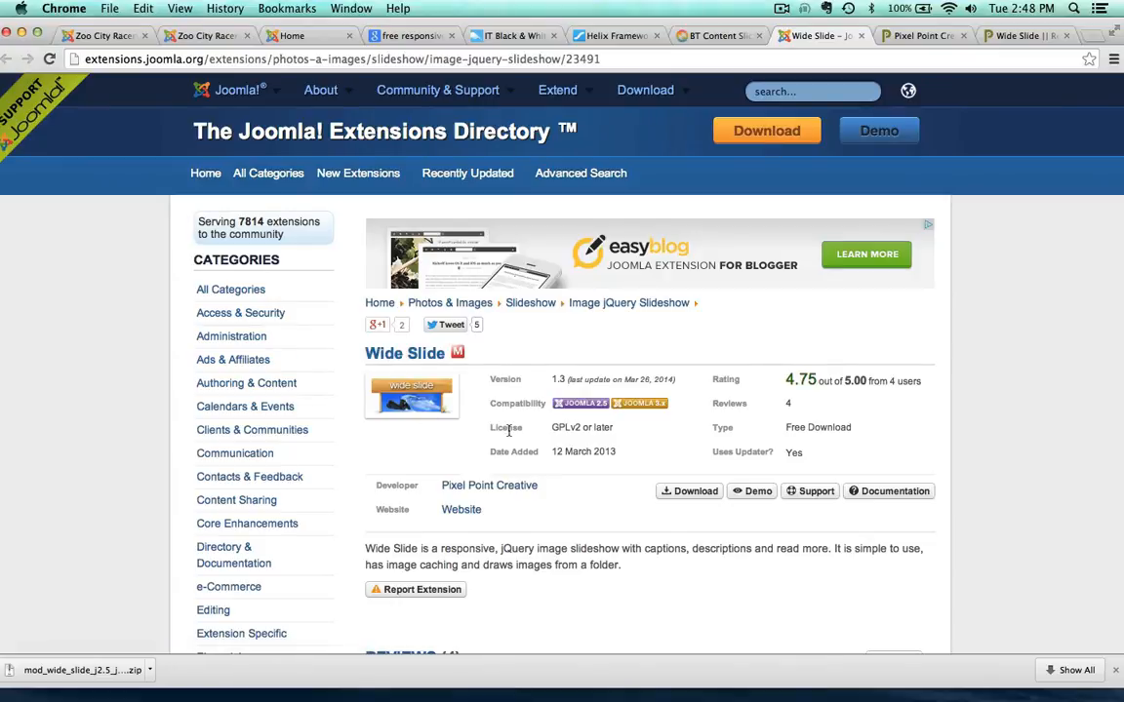
click(531, 305)
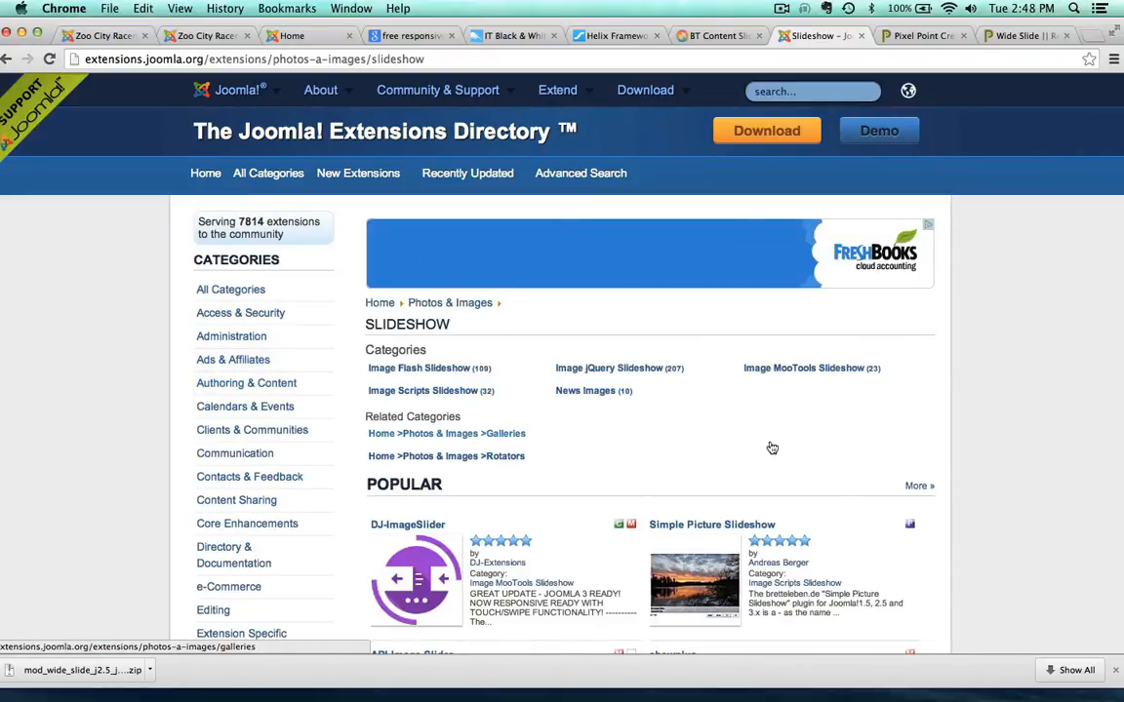
scroll(771, 448, down, 3)
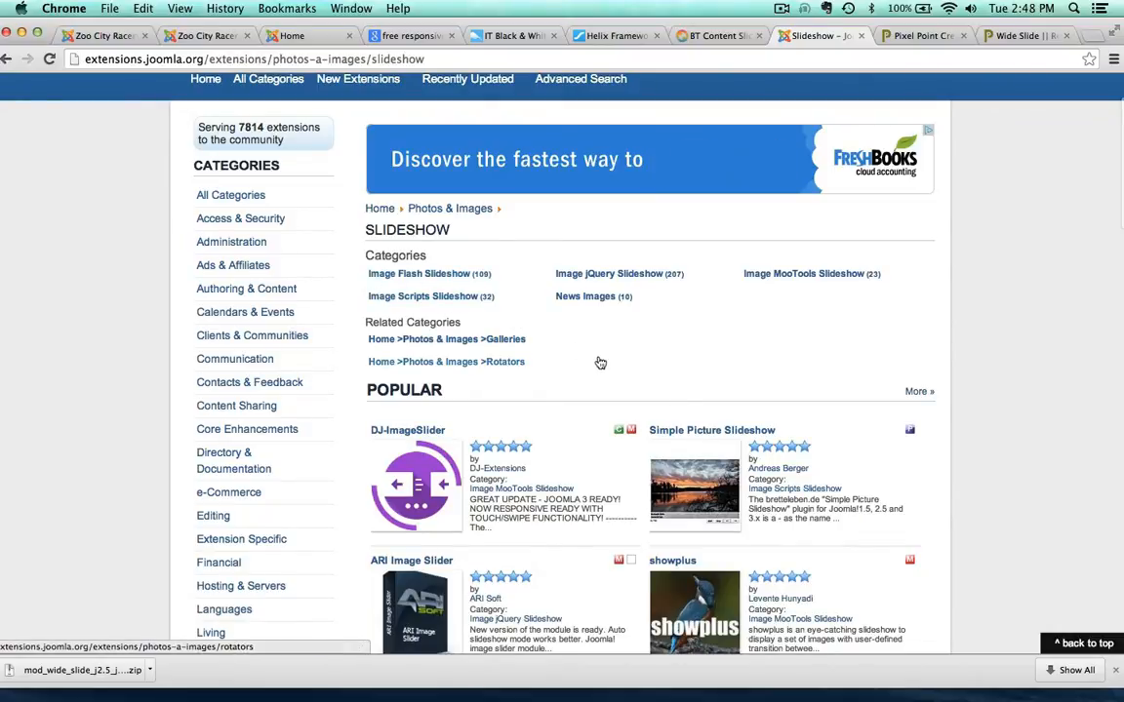
click(600, 275)
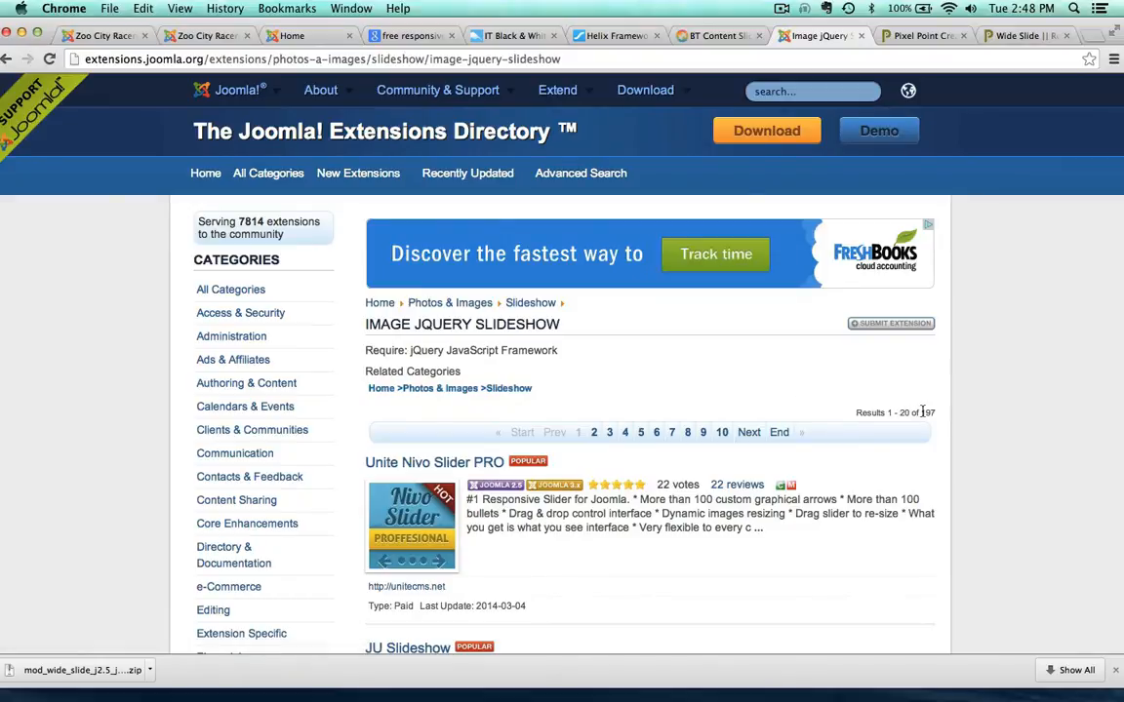
scroll(328, 484, down, 10)
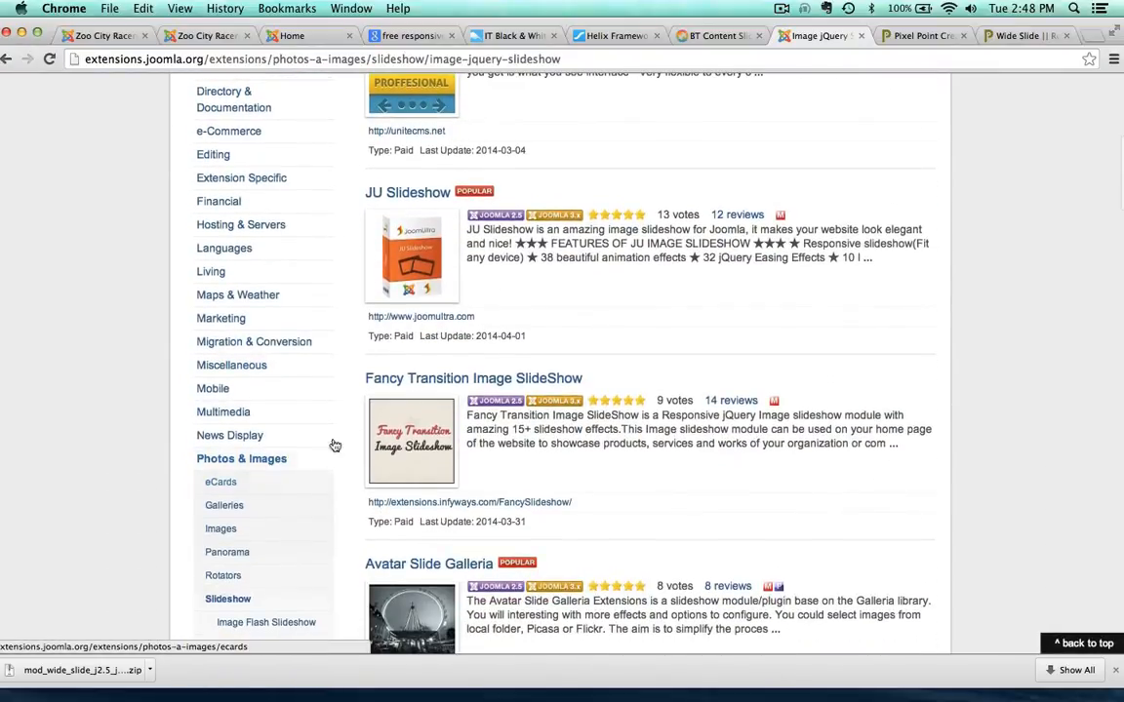
scroll(339, 383, down, 8)
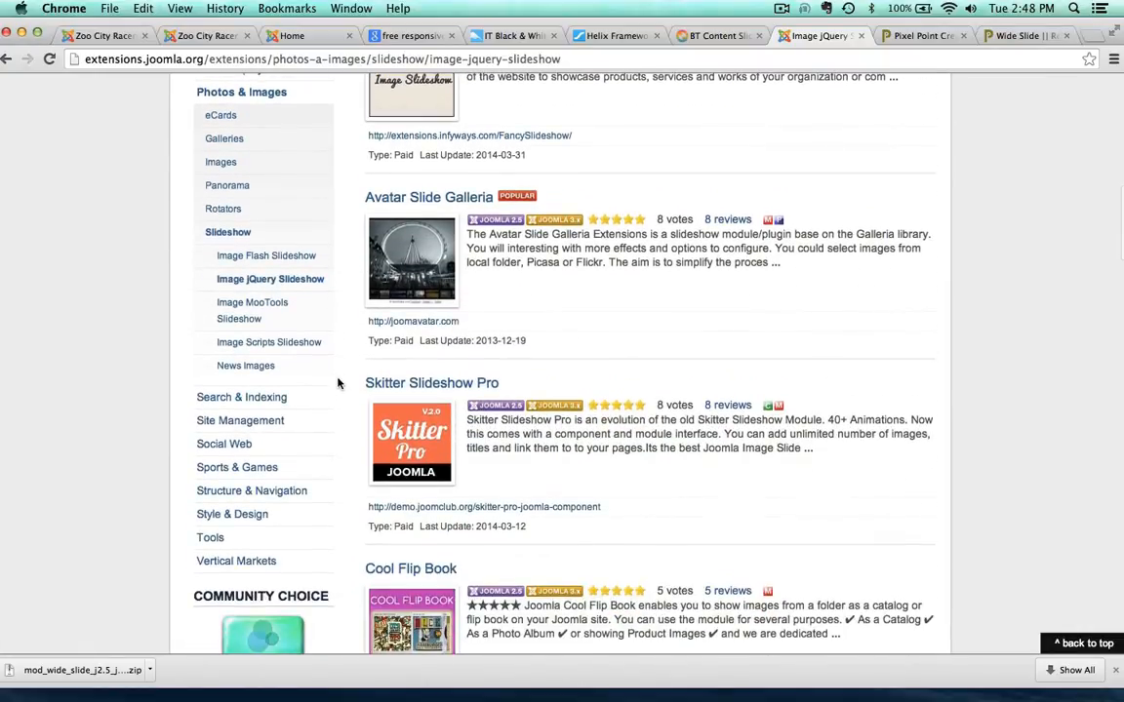
scroll(338, 382, down, 9)
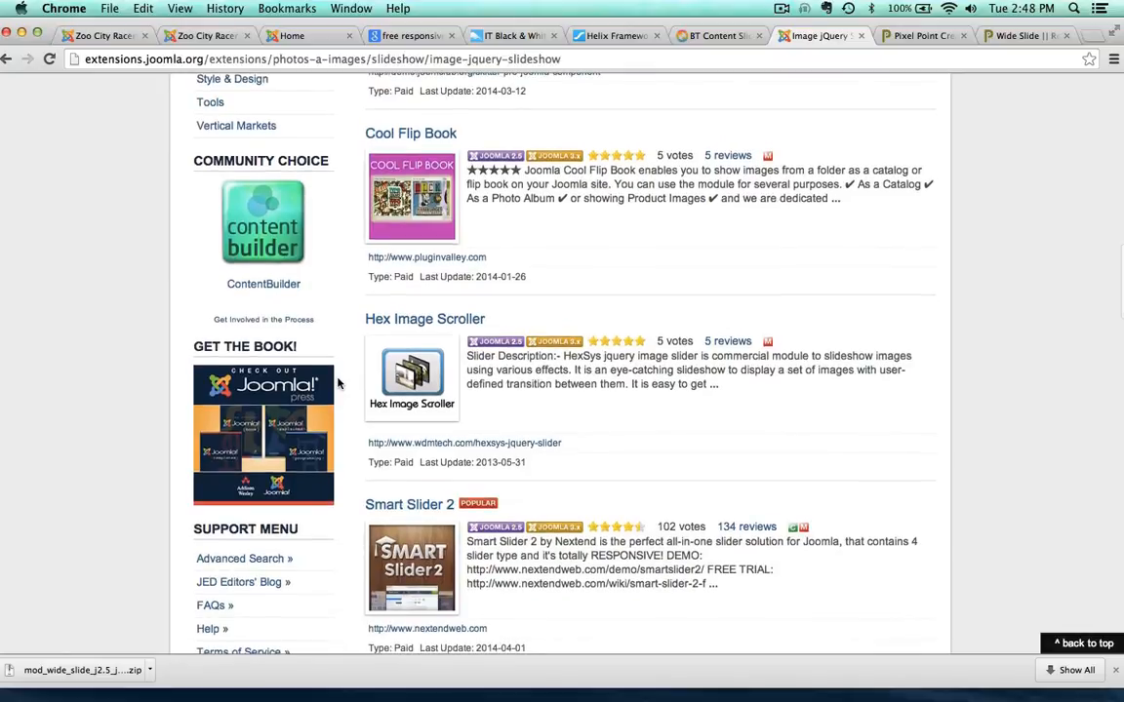
scroll(338, 383, down, 6)
scroll(338, 383, down, 5)
scroll(339, 382, up, 20)
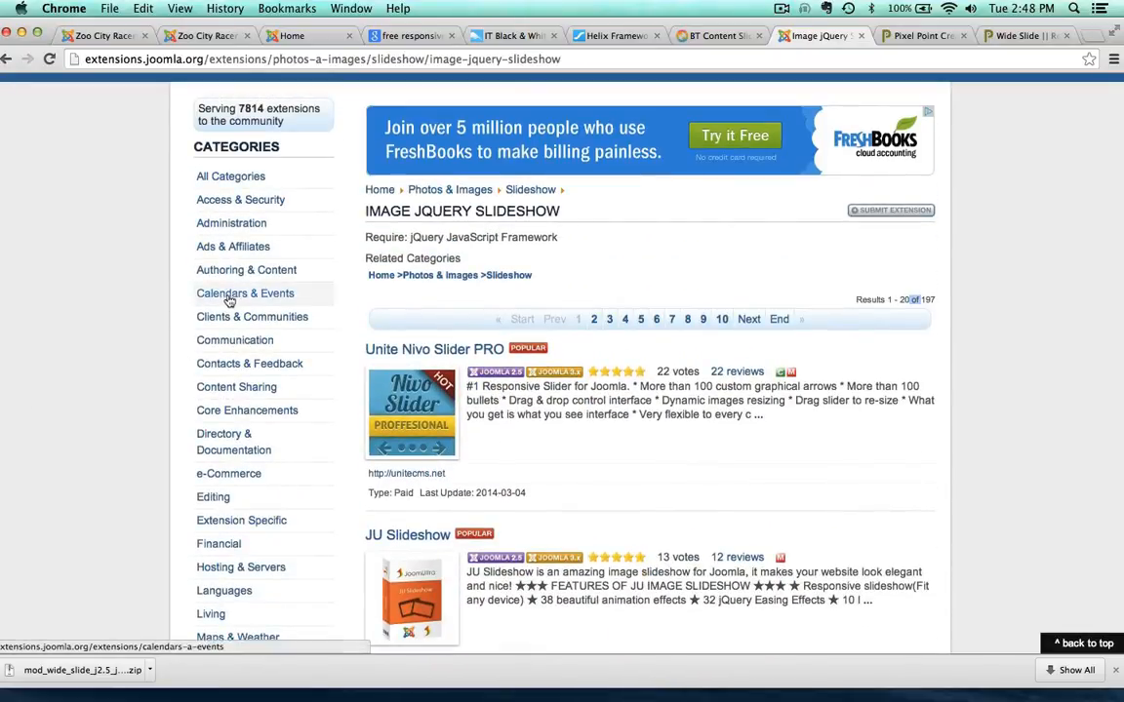
scroll(792, 457, up, 2)
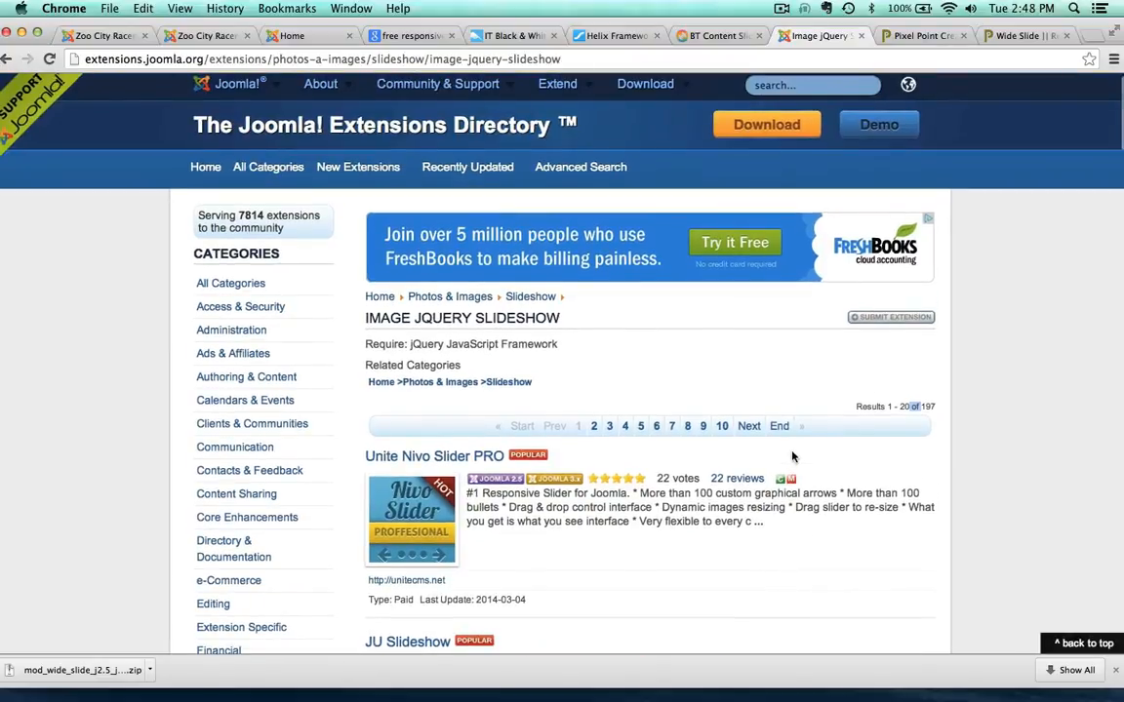
- Search the Joomla Extensions Directory for "image sliders" and look through the matching extensions
click(789, 88)
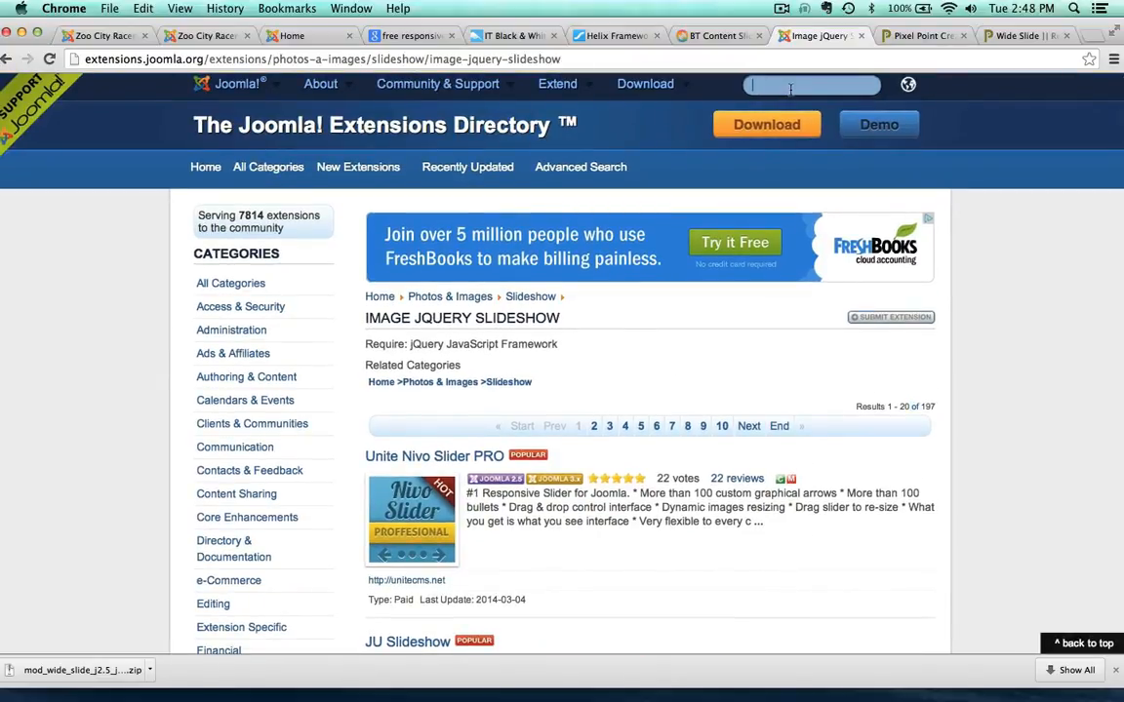
text(image sliders)
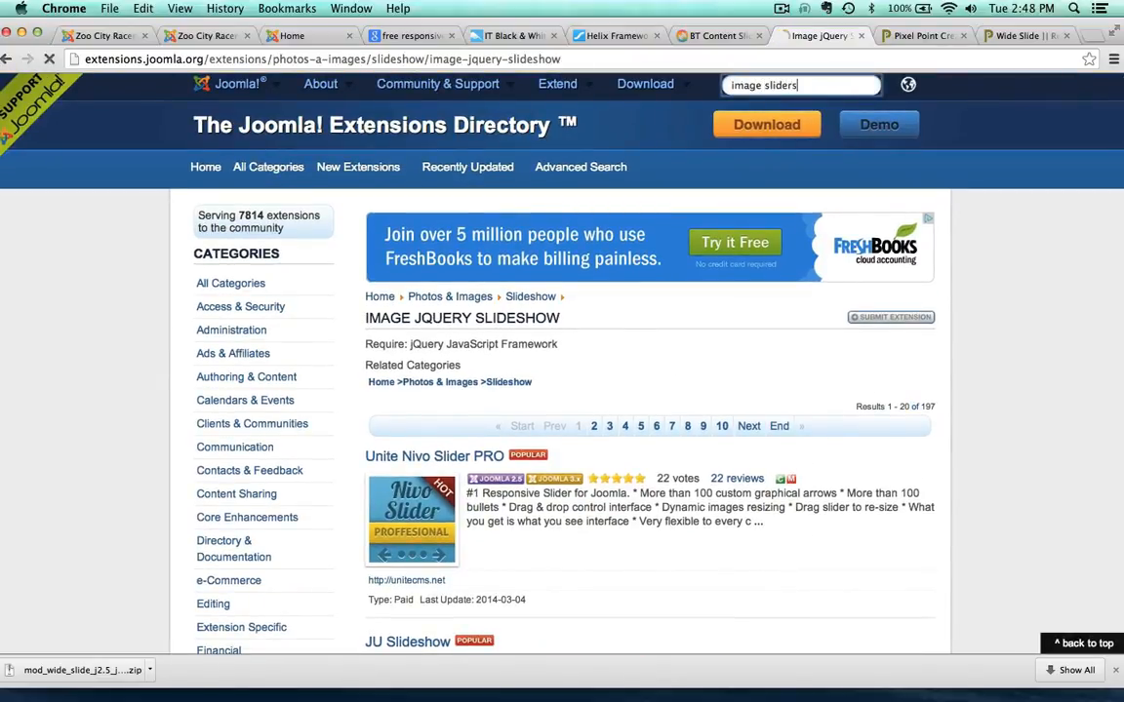
key(Return)
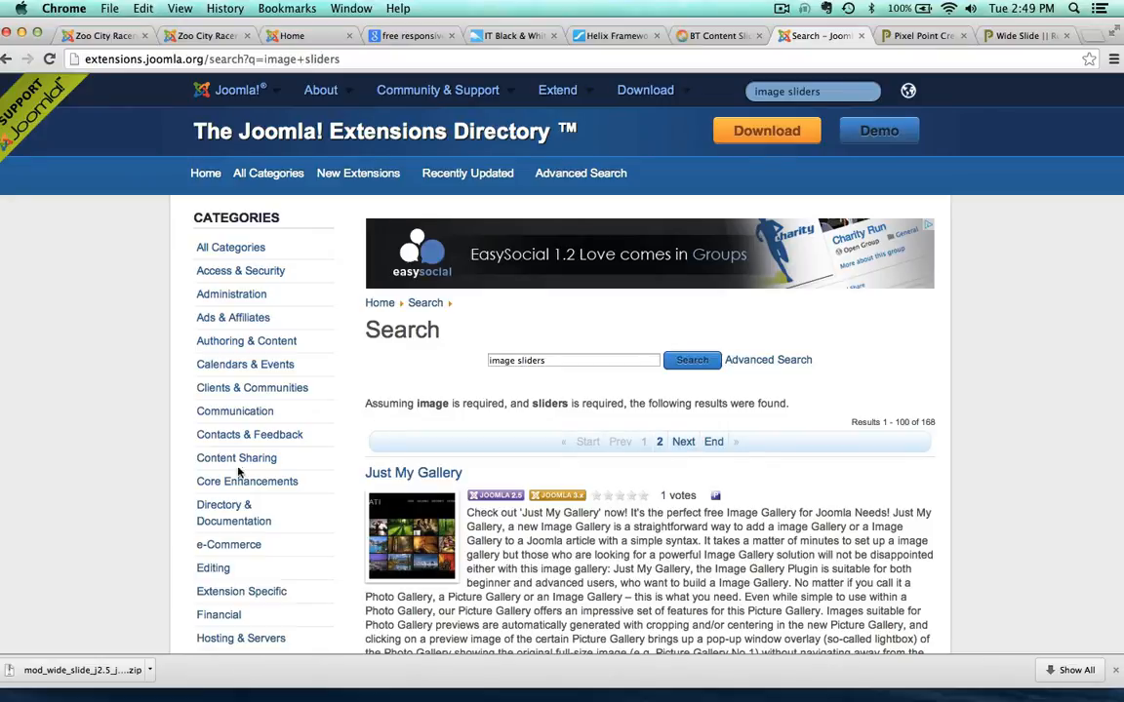
scroll(102, 458, down, 15)
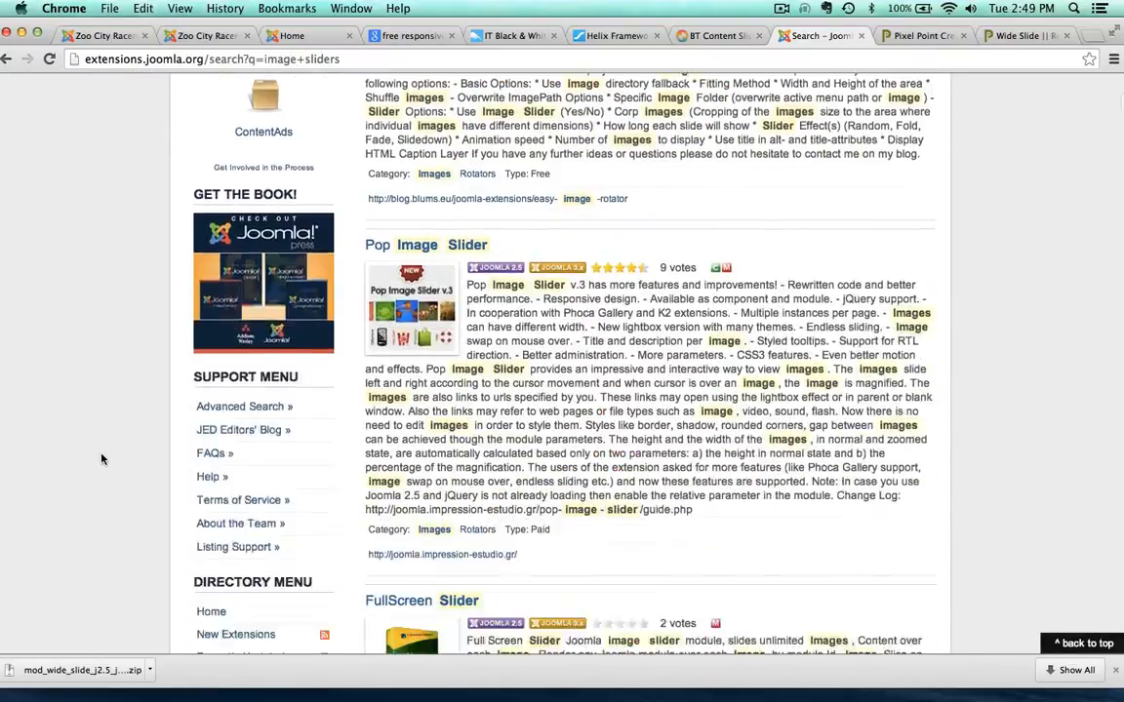
scroll(102, 458, down, 10)
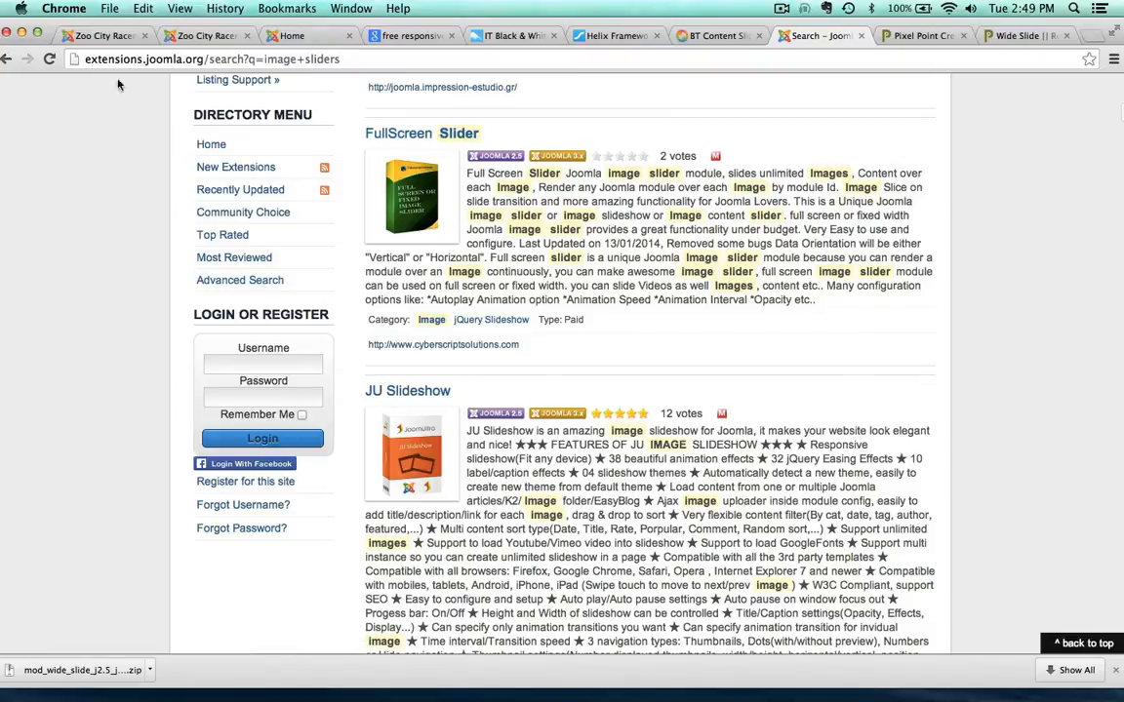
- Leave the extension search results and view the slideshow on the Zoo City Racers Home page
scroll(76, 439, up, 20)
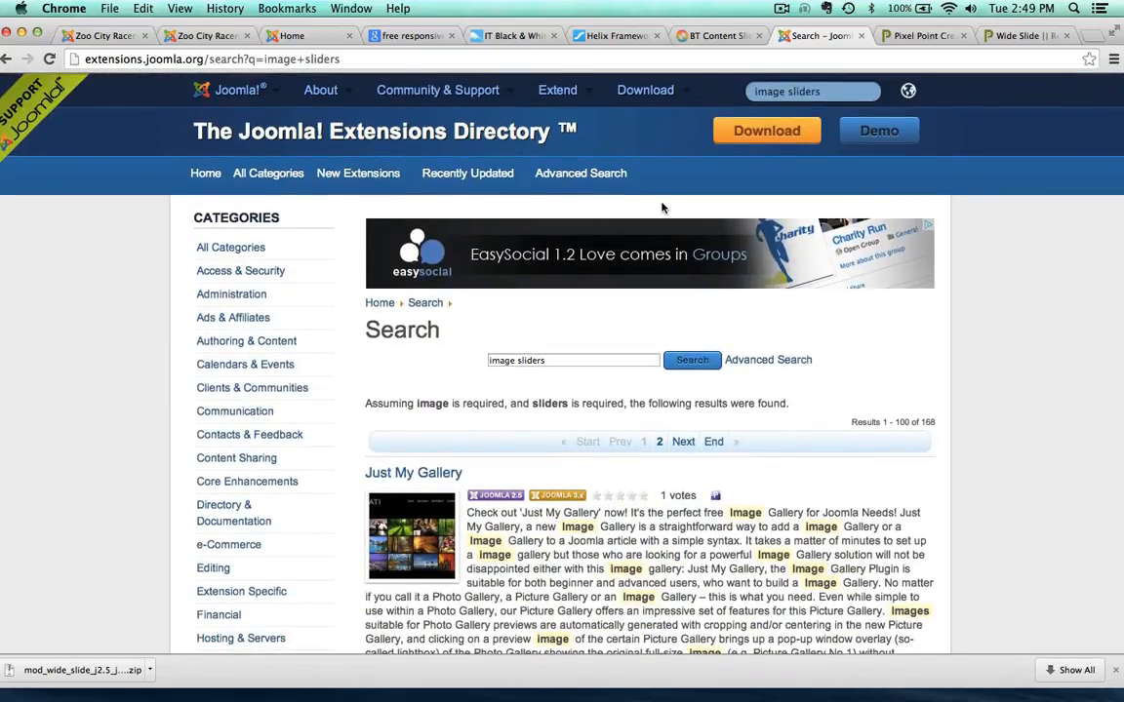
click(202, 37)
click(95, 37)
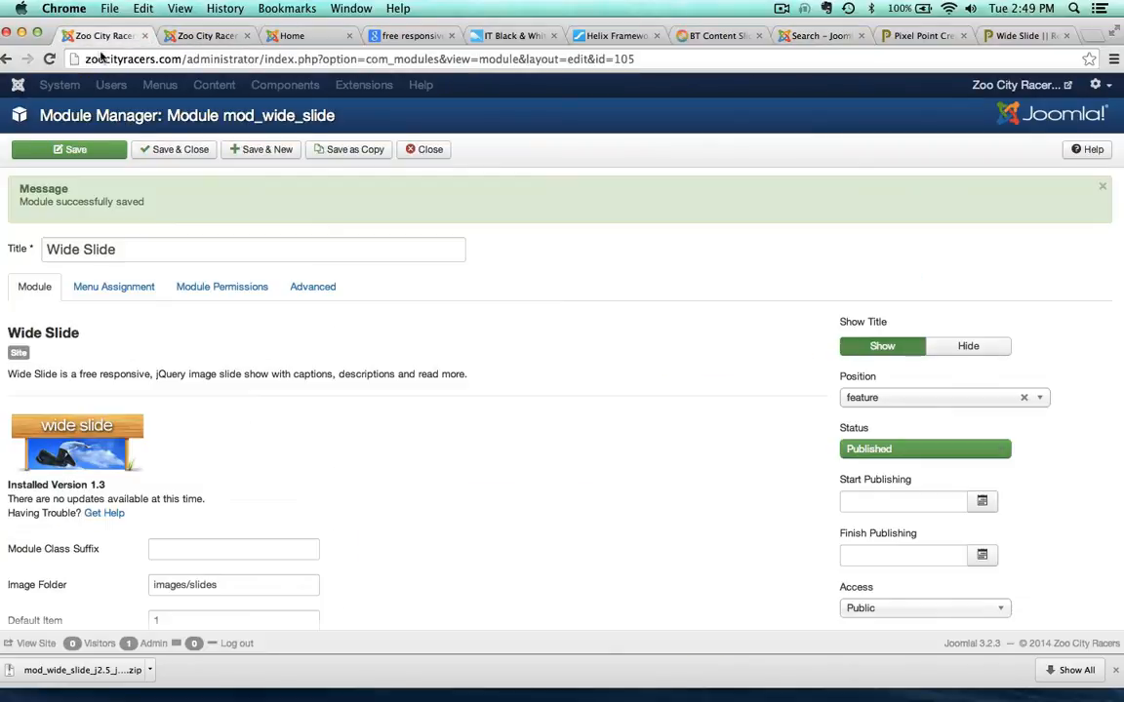
click(285, 37)
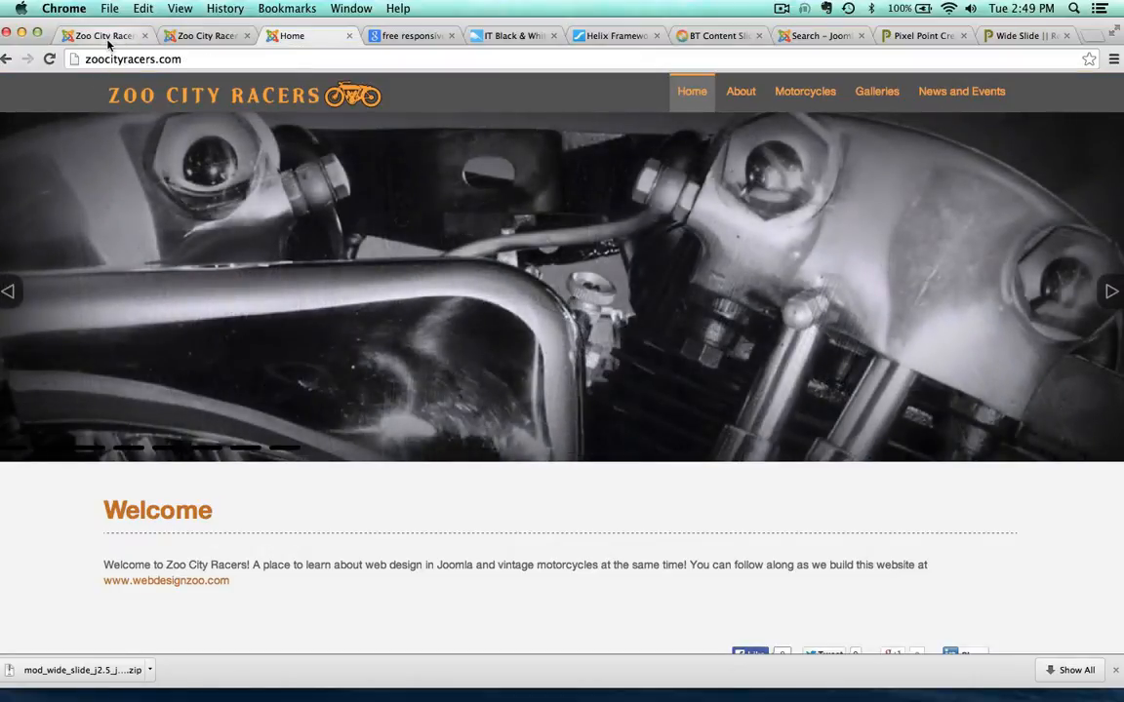
- Capitalize the flatheadawesome.jpg slide description in the Wide Slide module to read "A Site About Vintage Motorcycles"
click(108, 41)
scroll(314, 473, down, 20)
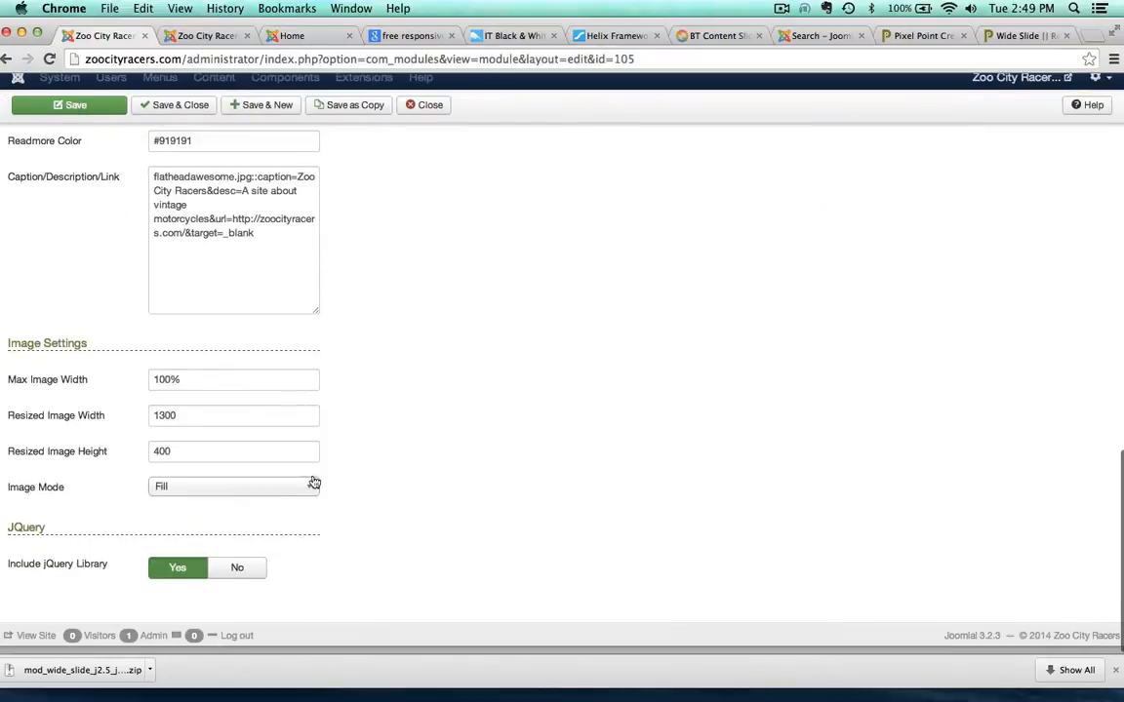
scroll(313, 481, up, 2)
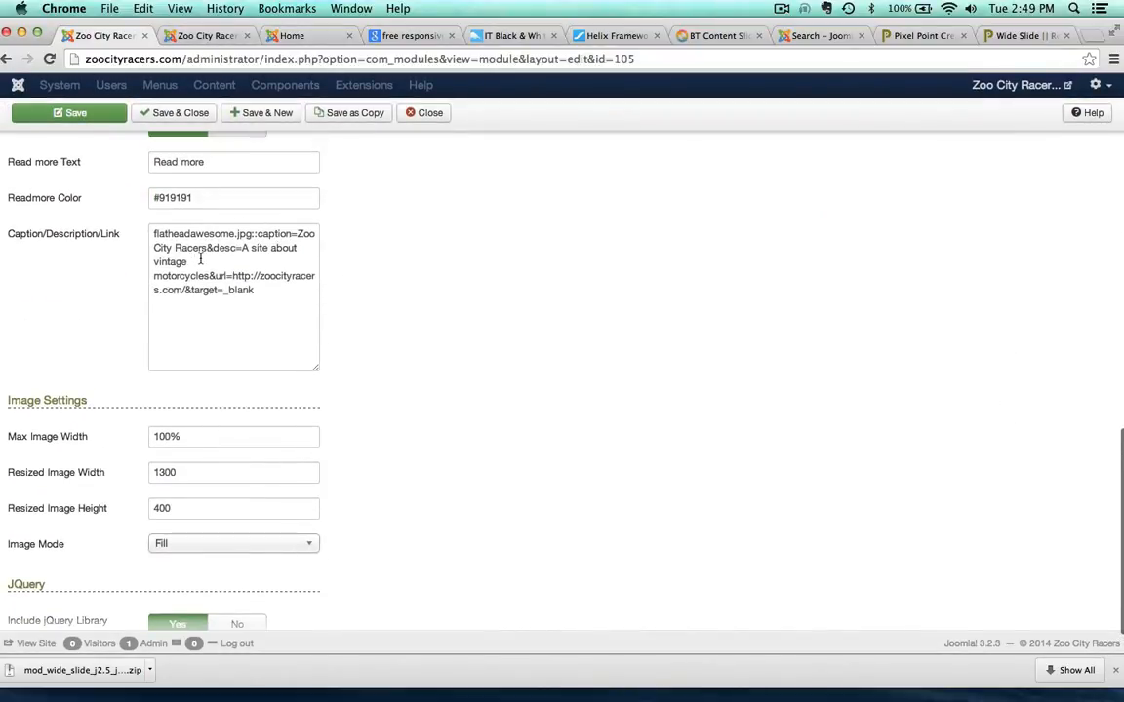
click(254, 248)
key(BackSpace)
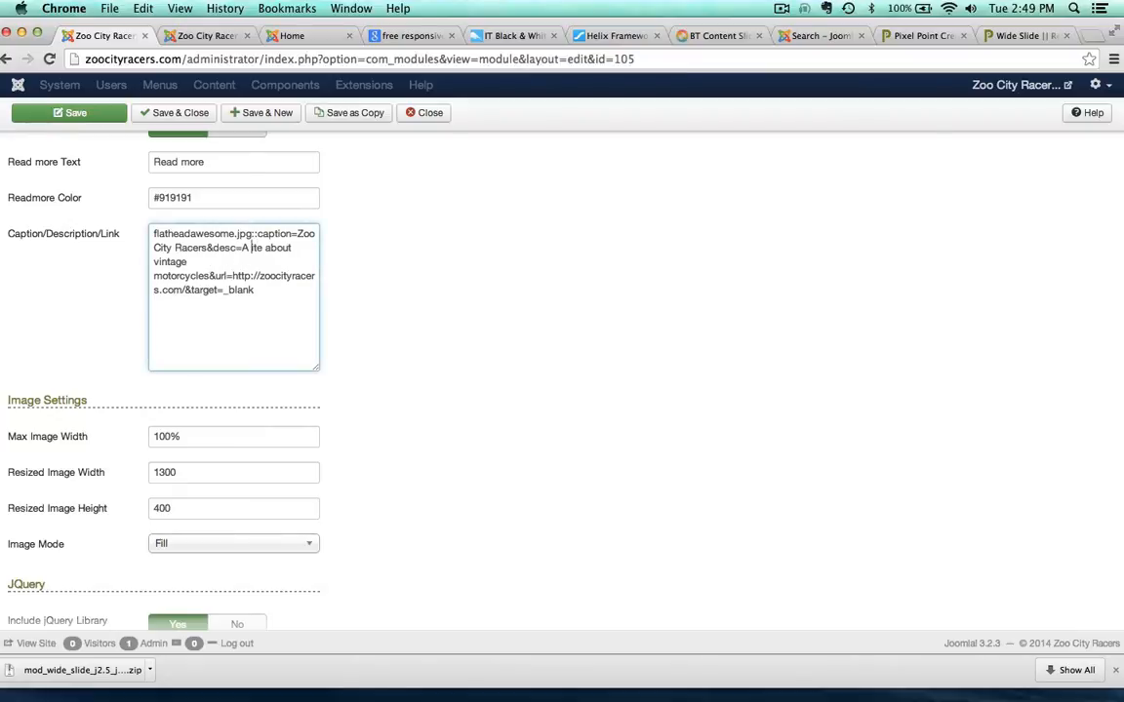
text(S)
click(162, 276)
key(BackSpace)
text(M)
- Duplicate the flatheadawesome.jpg caption entry below itself and change the copy's image name to harley1910.jpg, checking the name in the Media Manager
drag(267, 291, 147, 231)
key(super+c)
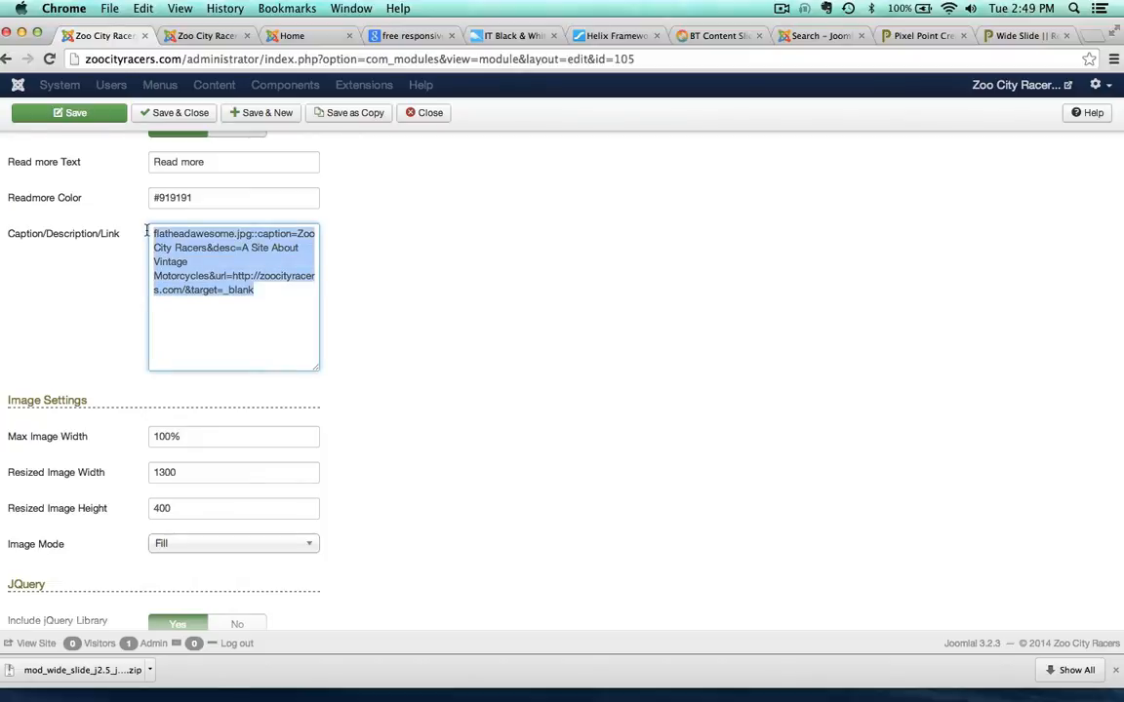
key(Right)
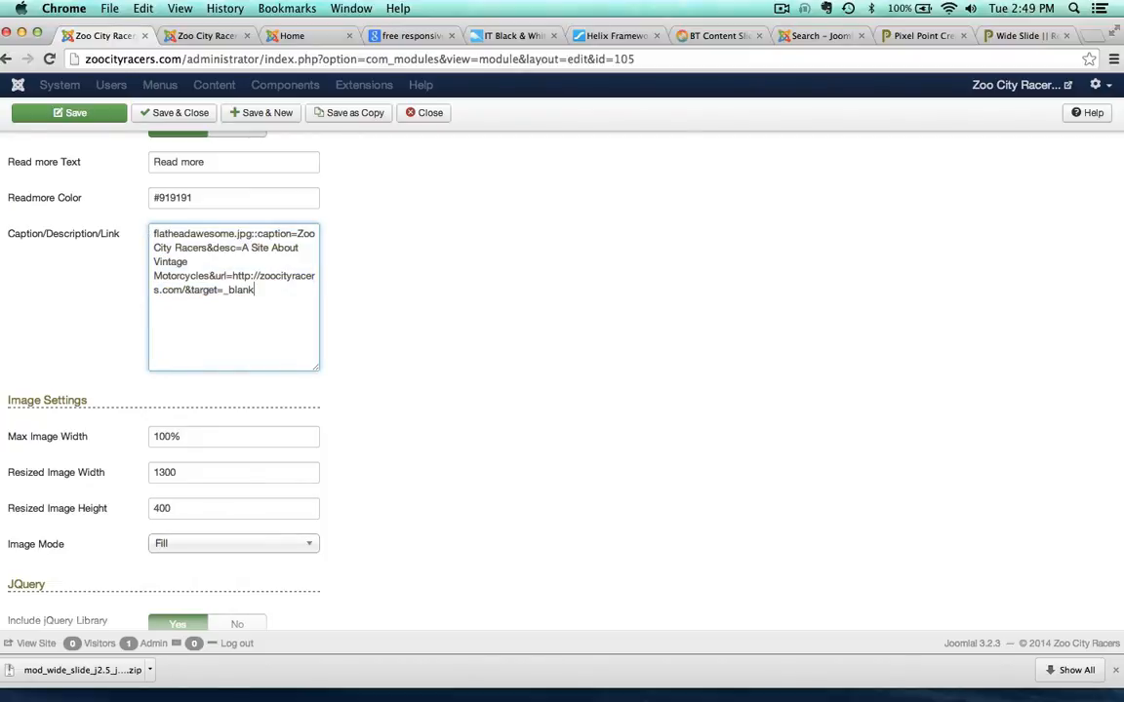
key(Return)
key(super+v)
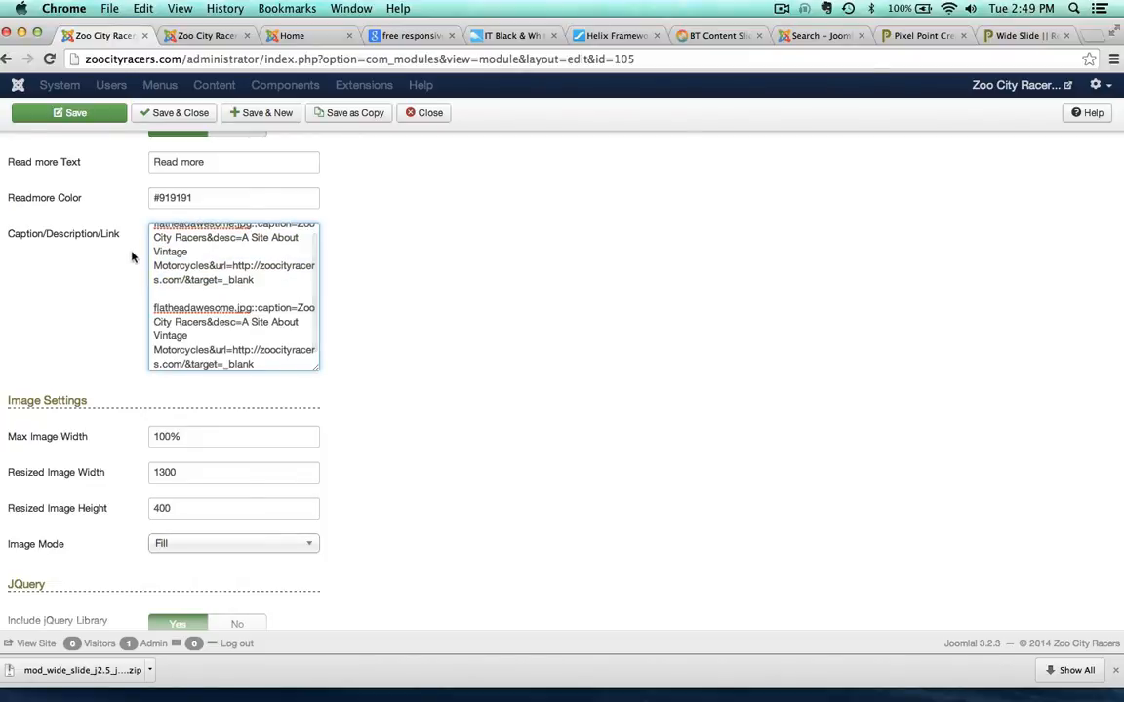
click(217, 35)
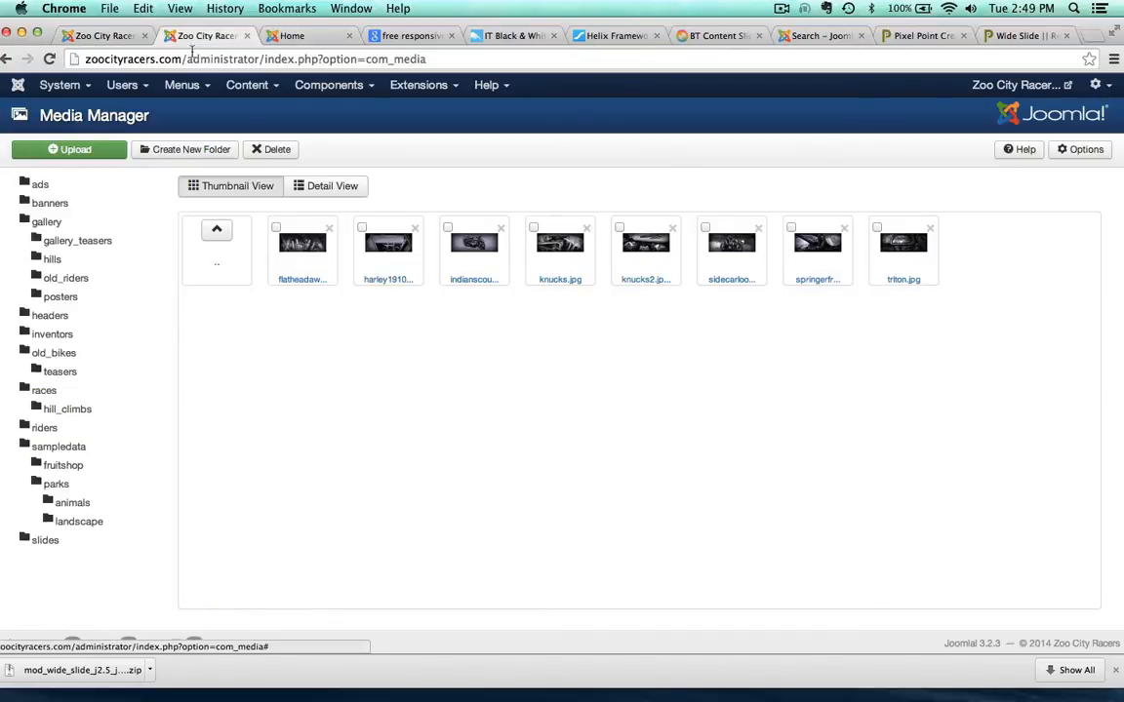
click(102, 35)
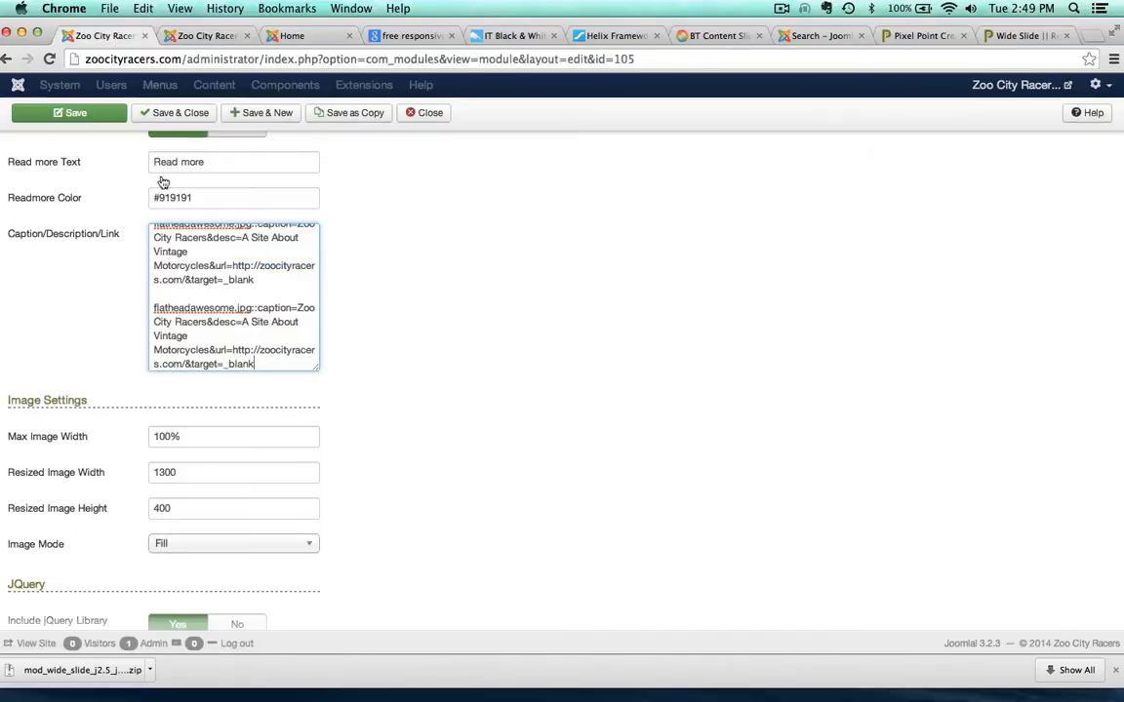
double_click(180, 310)
text(harley)
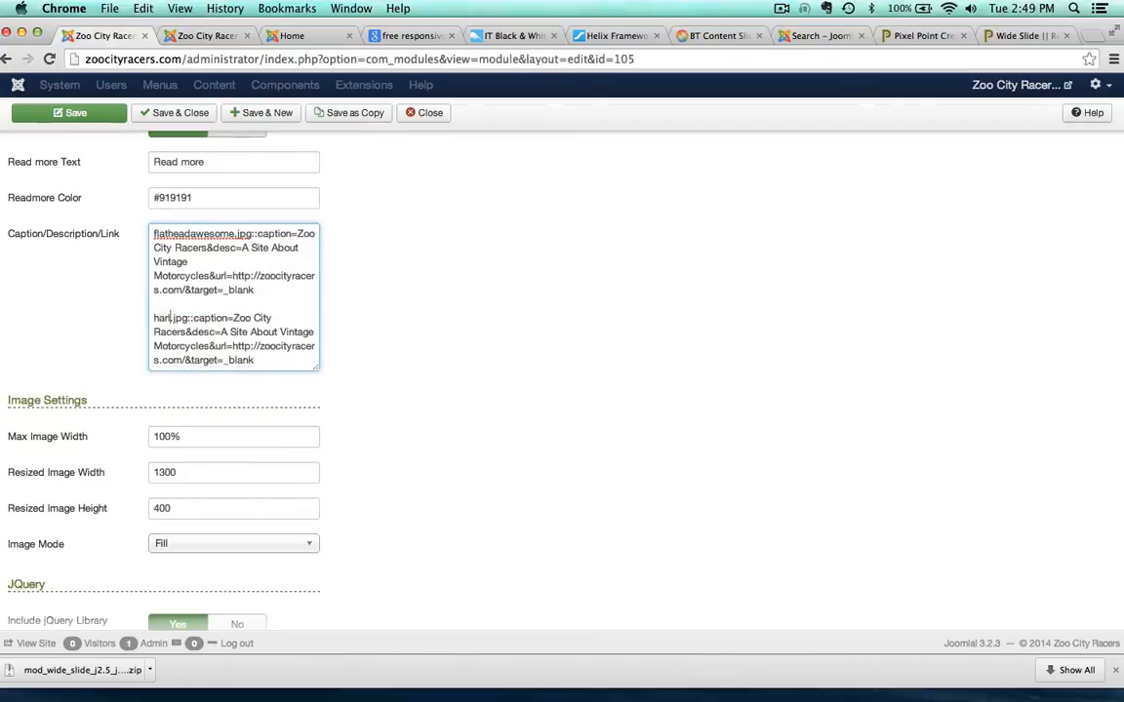
text(1910)
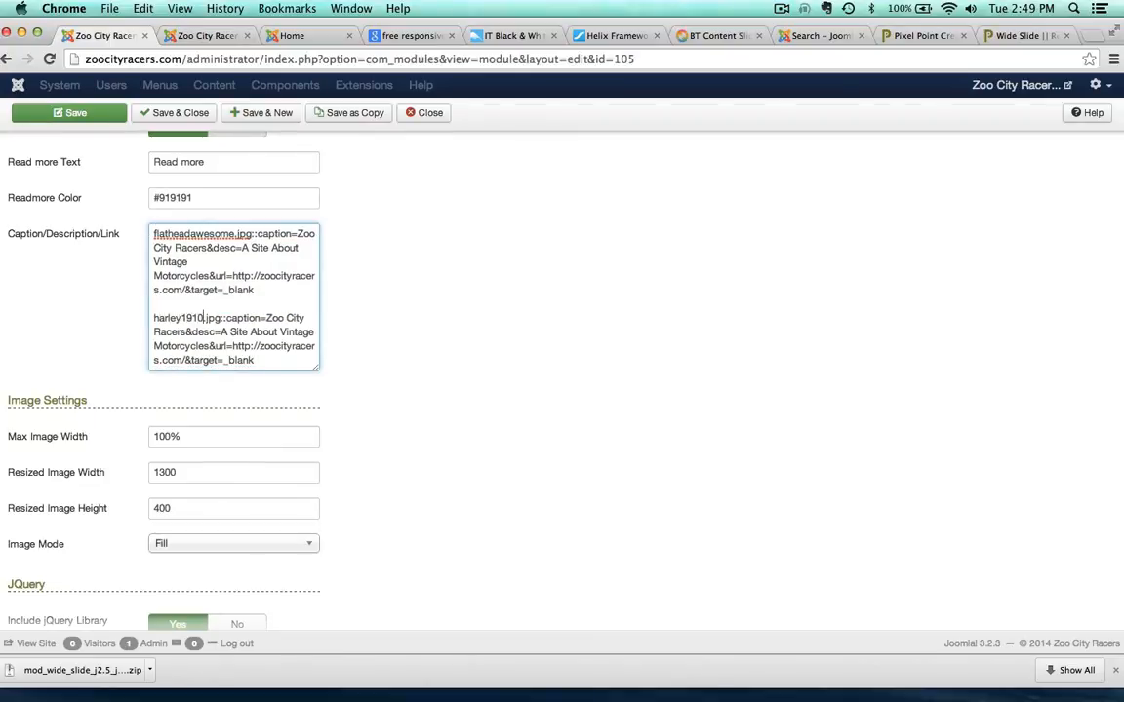
- Add a third caption entry with the same caption, description and link, using knucks.jpg as its image
key(Return)
key(Return)
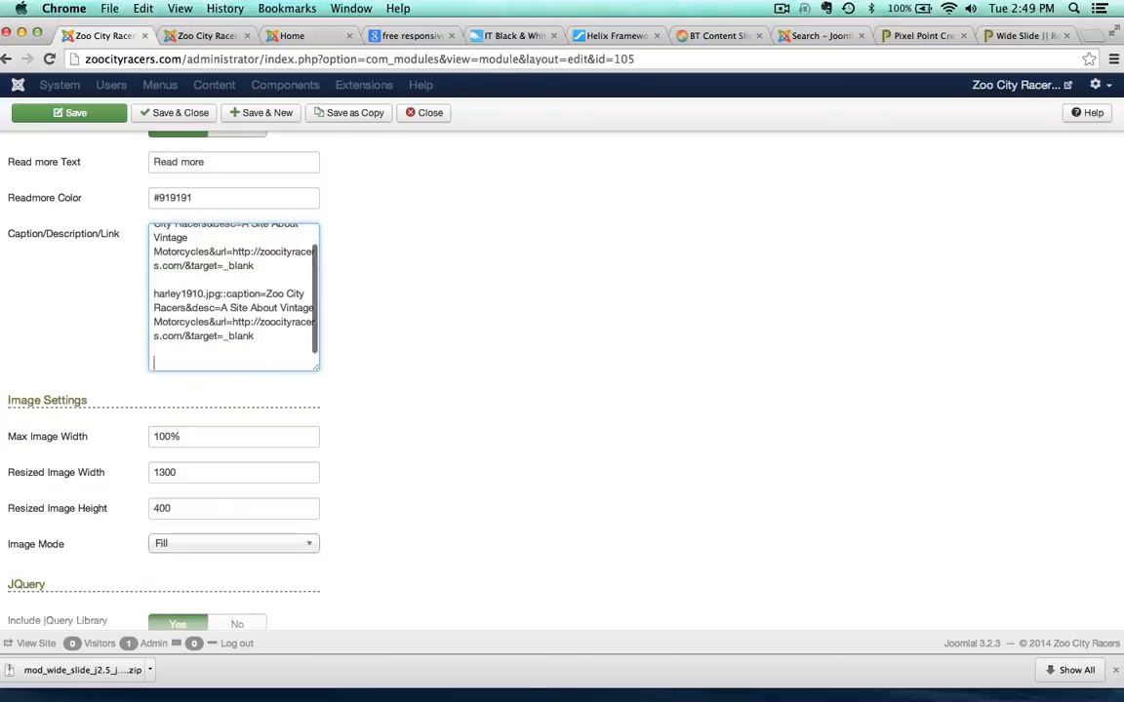
key(super+v)
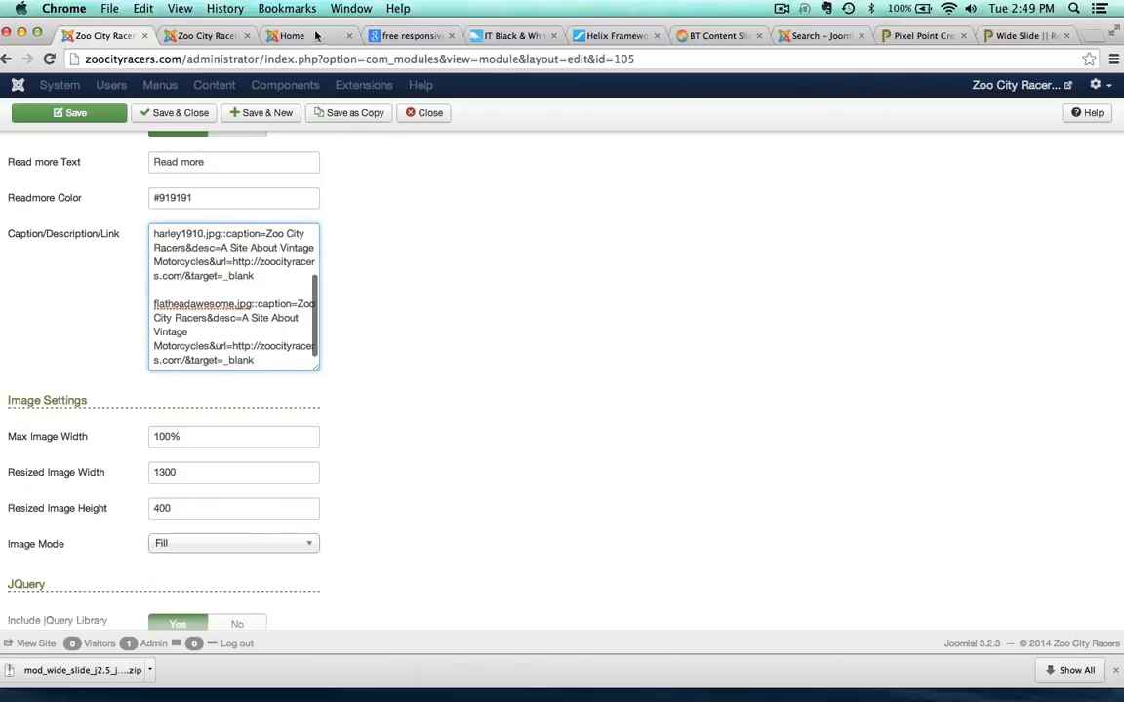
click(218, 36)
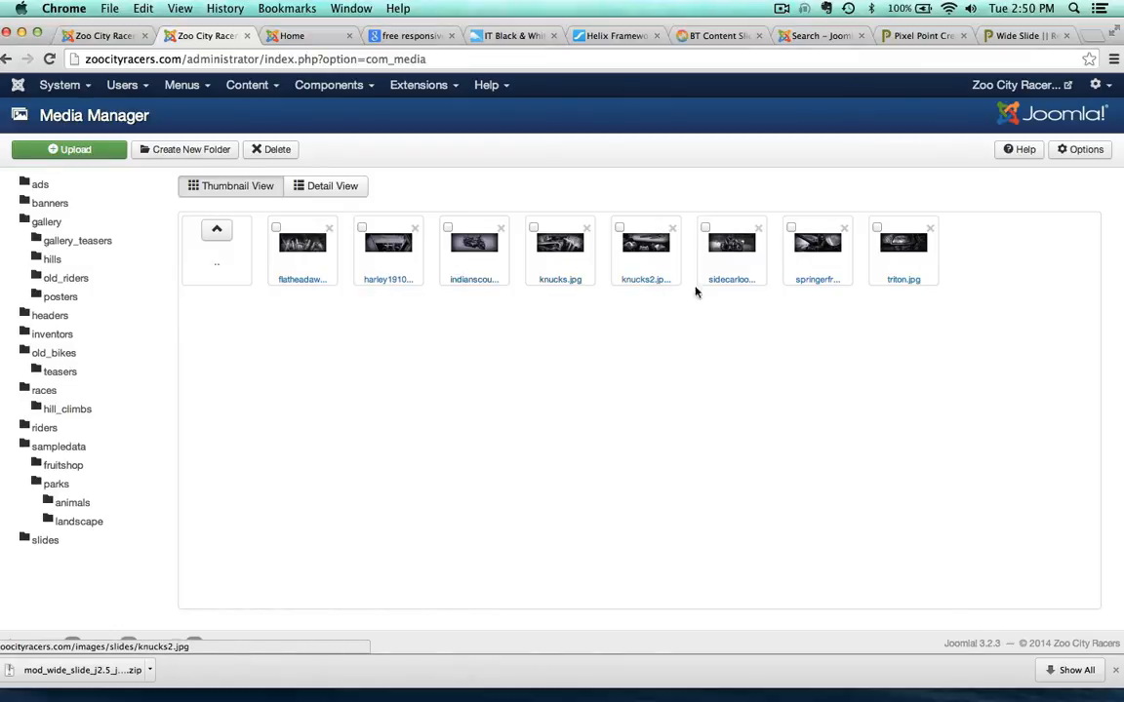
click(116, 36)
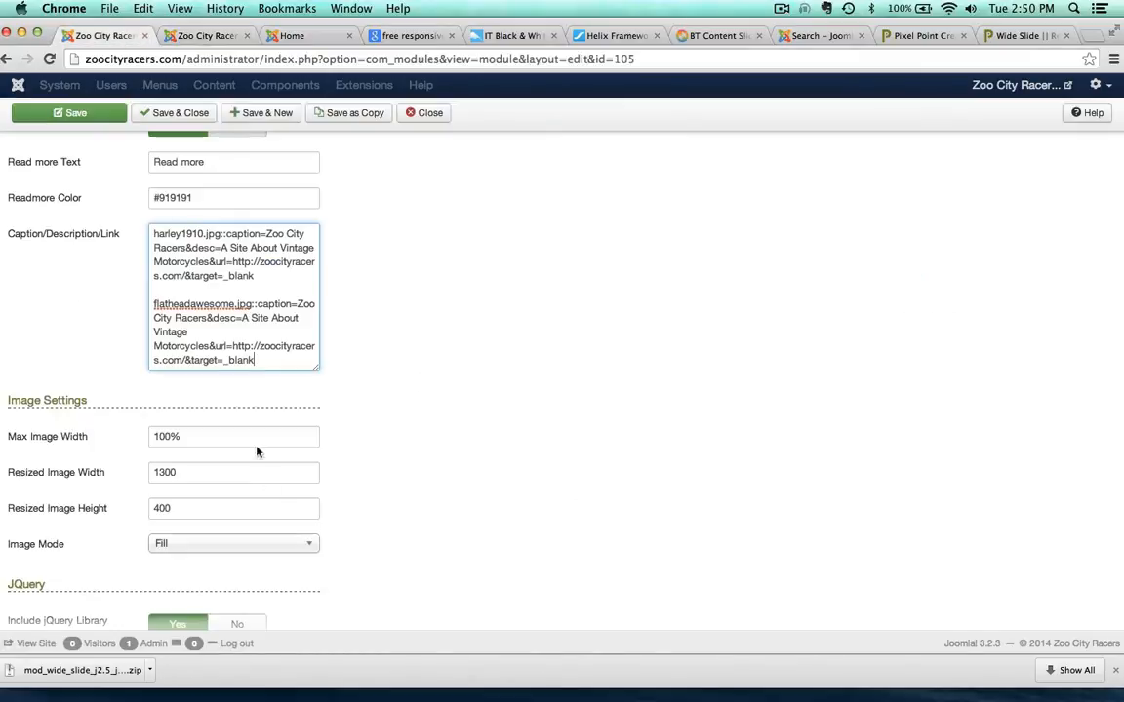
double_click(191, 305)
text(knucks)
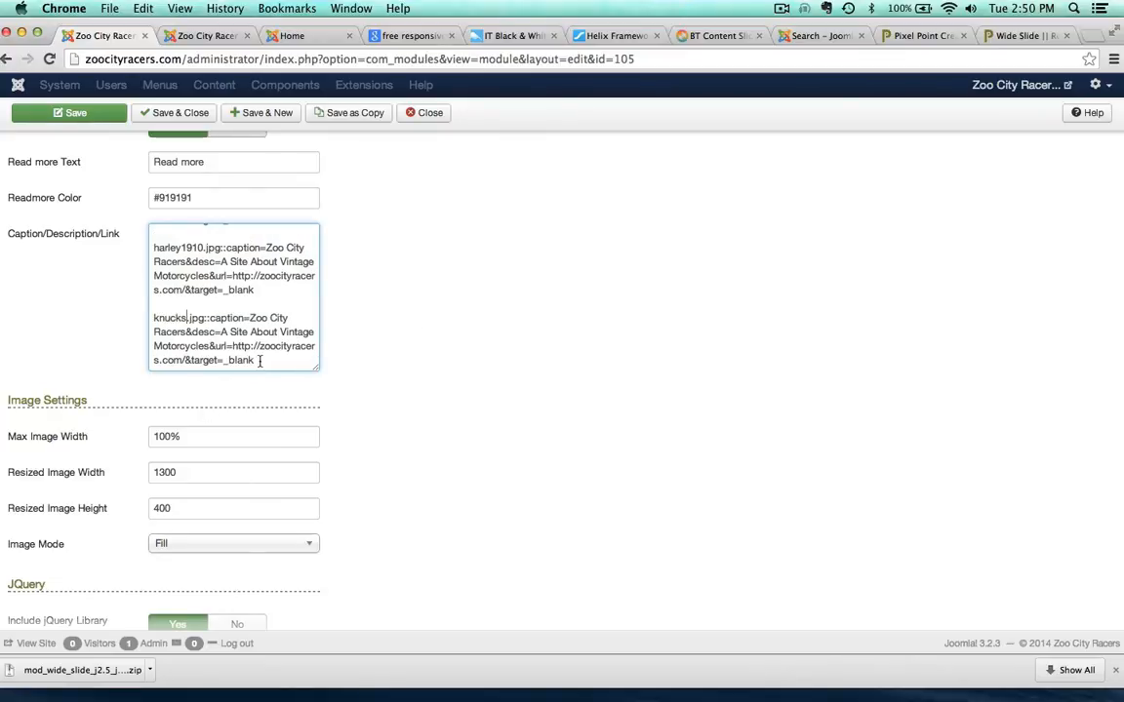
- Duplicate the knucks.jpg caption entry for knucks2.jpg and save the Wide Slide module
drag(259, 361, 132, 314)
key(super+c)
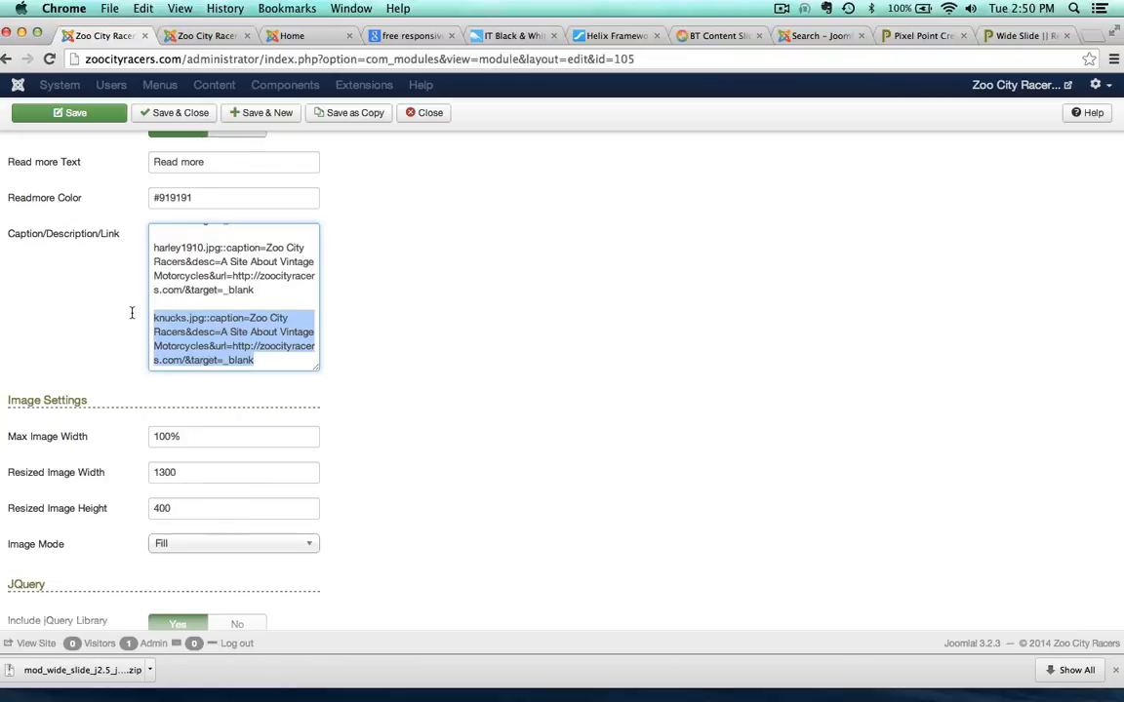
key(Right)
key(Return)
key(Return)
key(super+v)
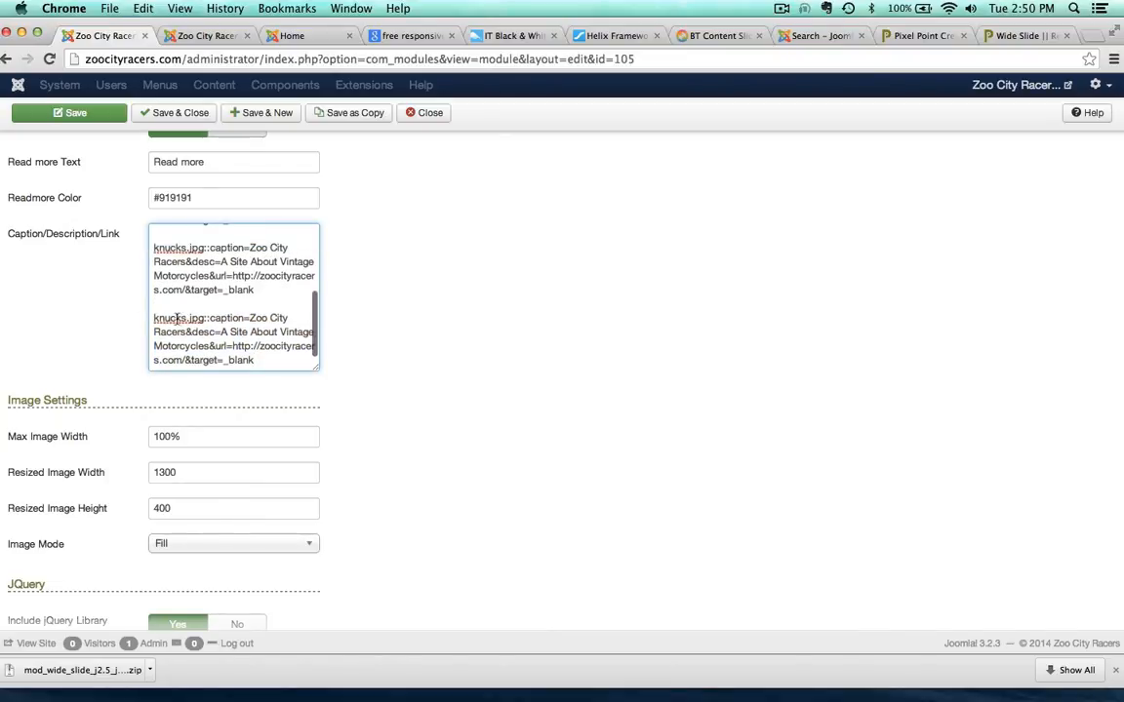
click(186, 318)
text(2)
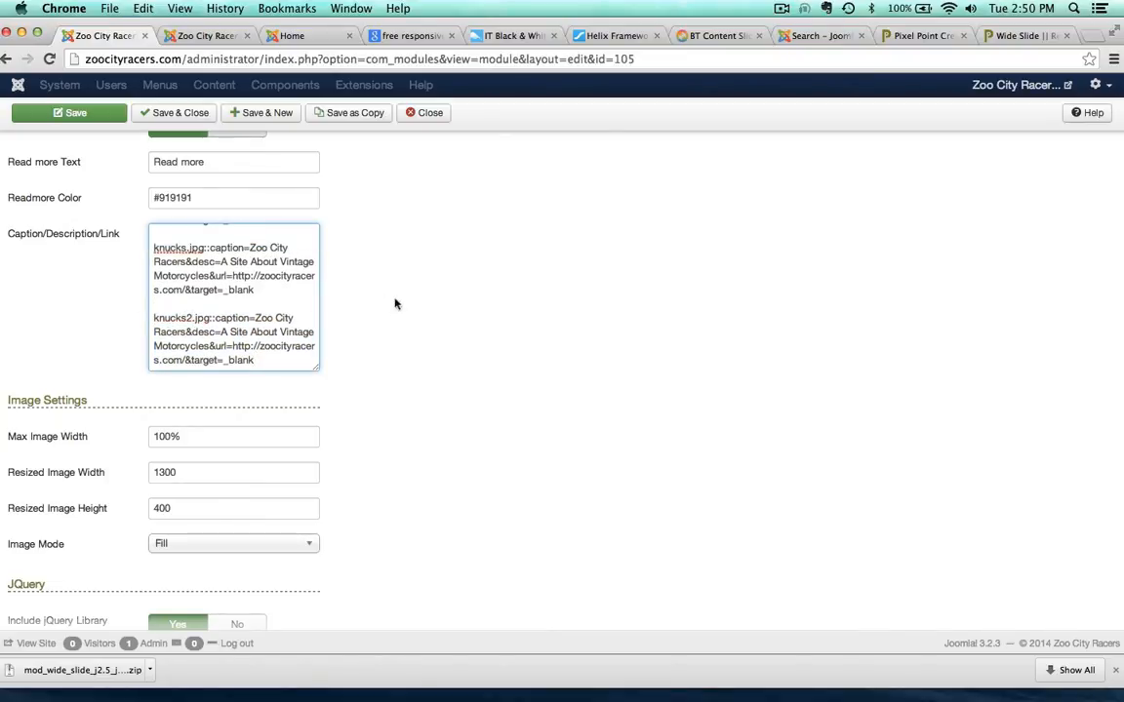
click(78, 113)
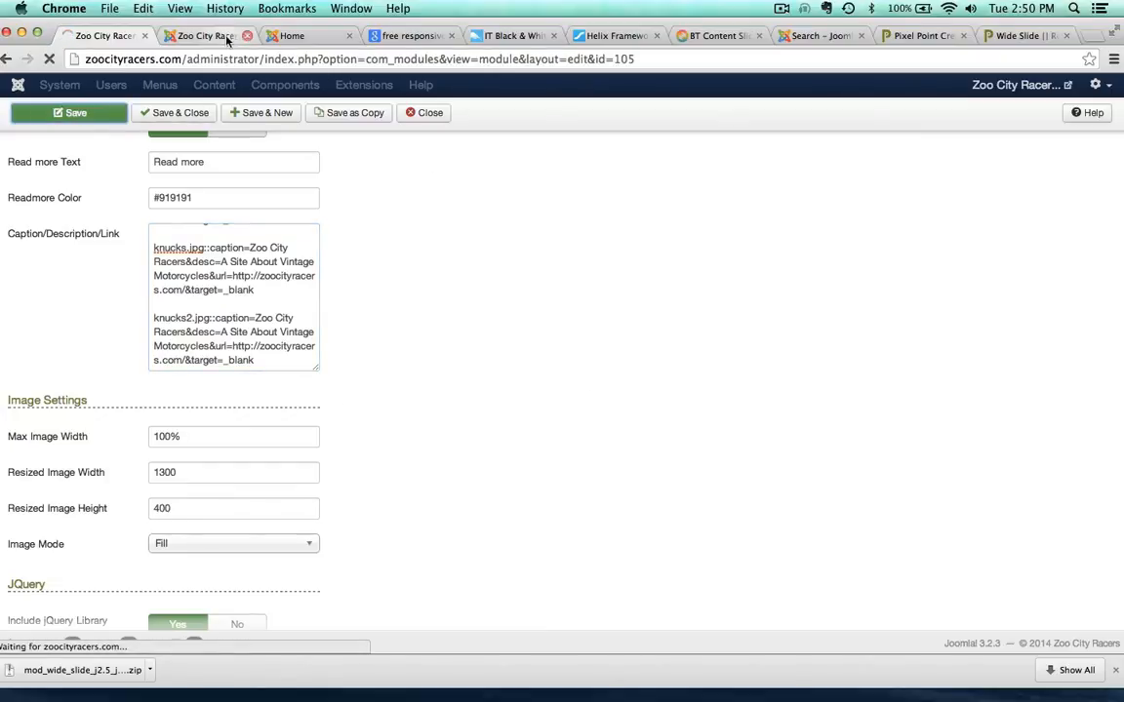
- Reload the Home page to check the slide captions, test the Read more link, and close the page it opens
click(227, 38)
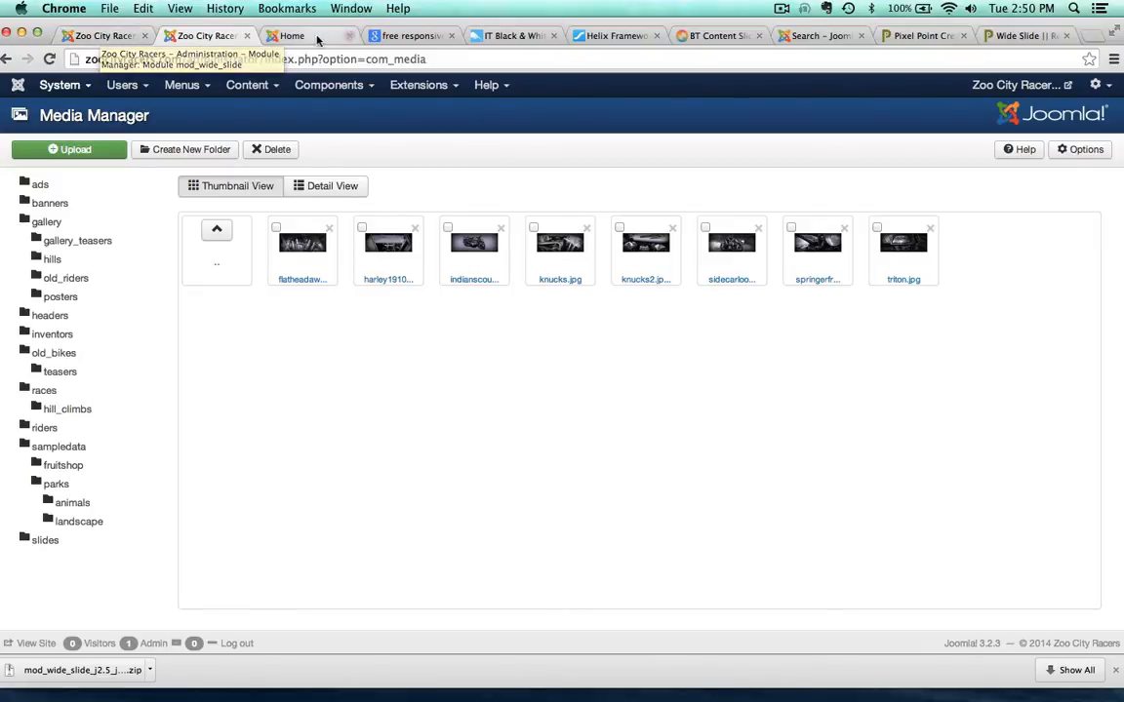
click(86, 36)
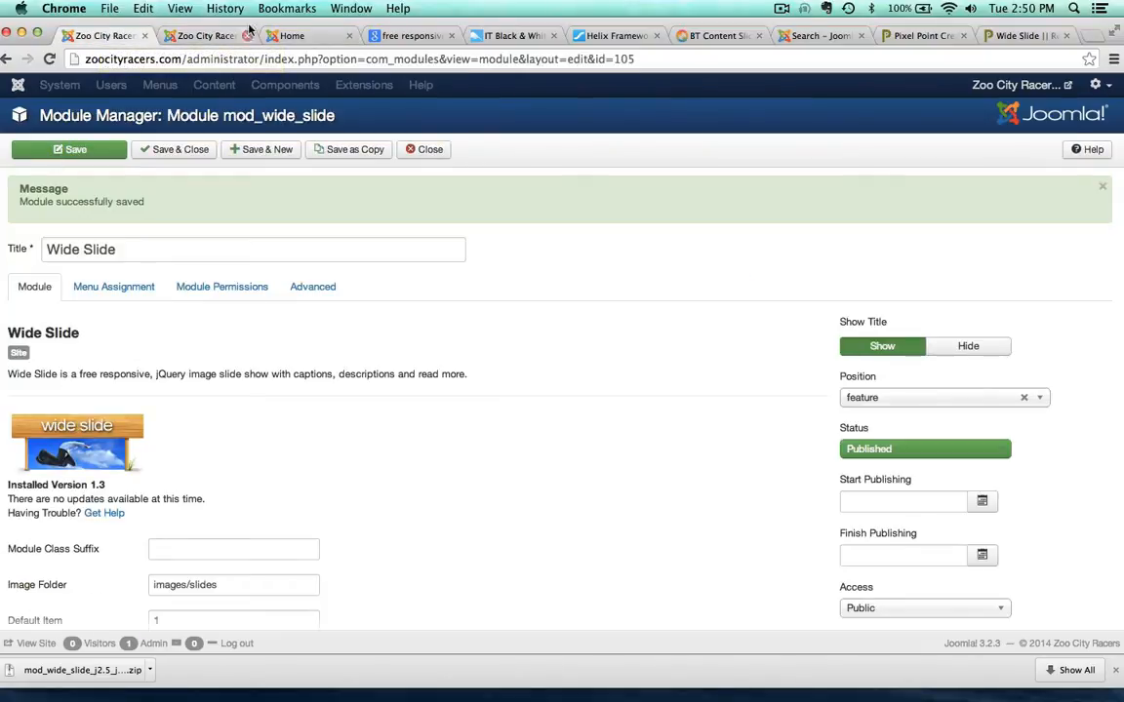
click(286, 37)
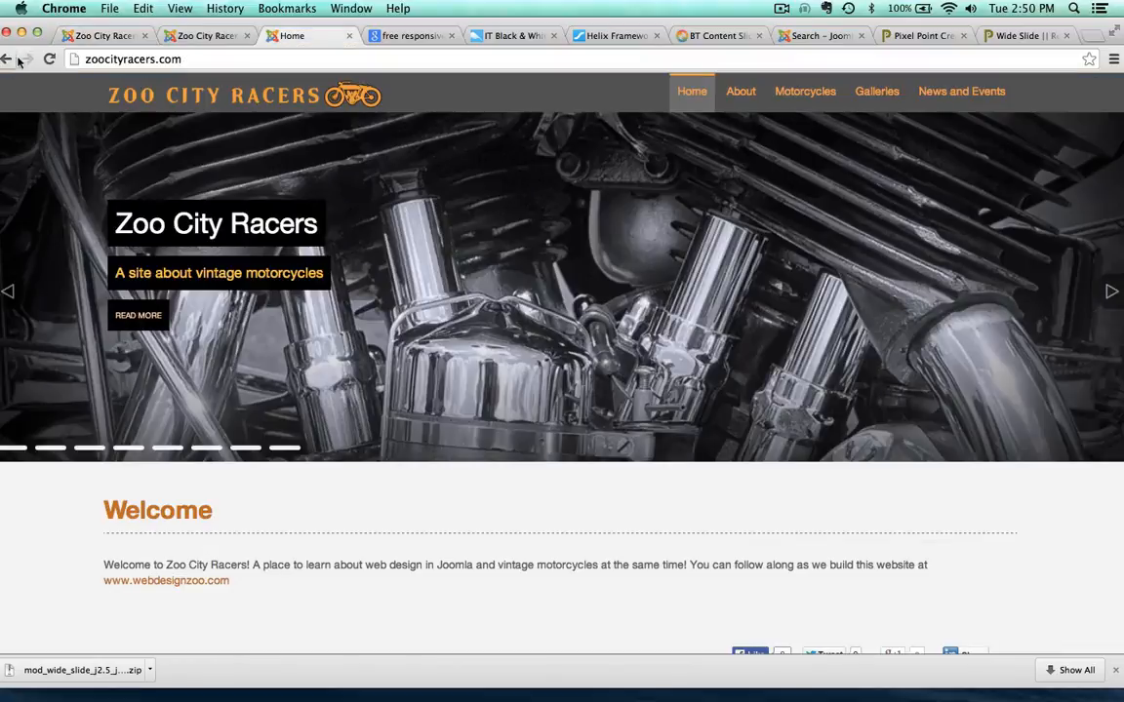
click(50, 60)
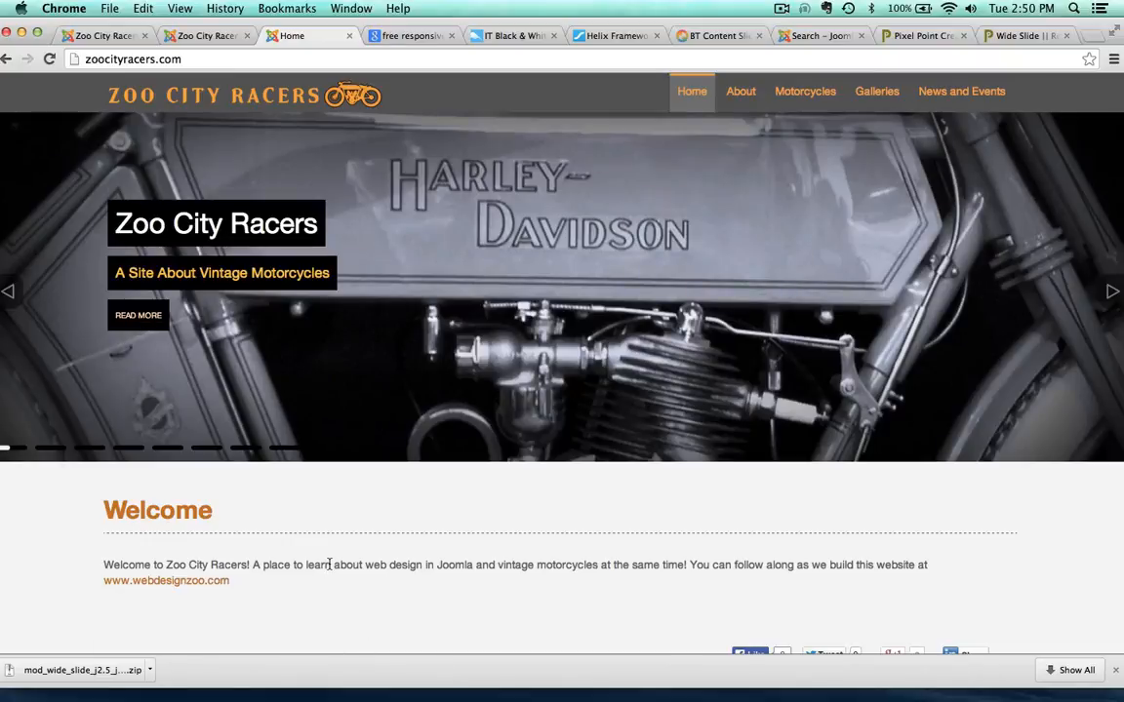
click(137, 317)
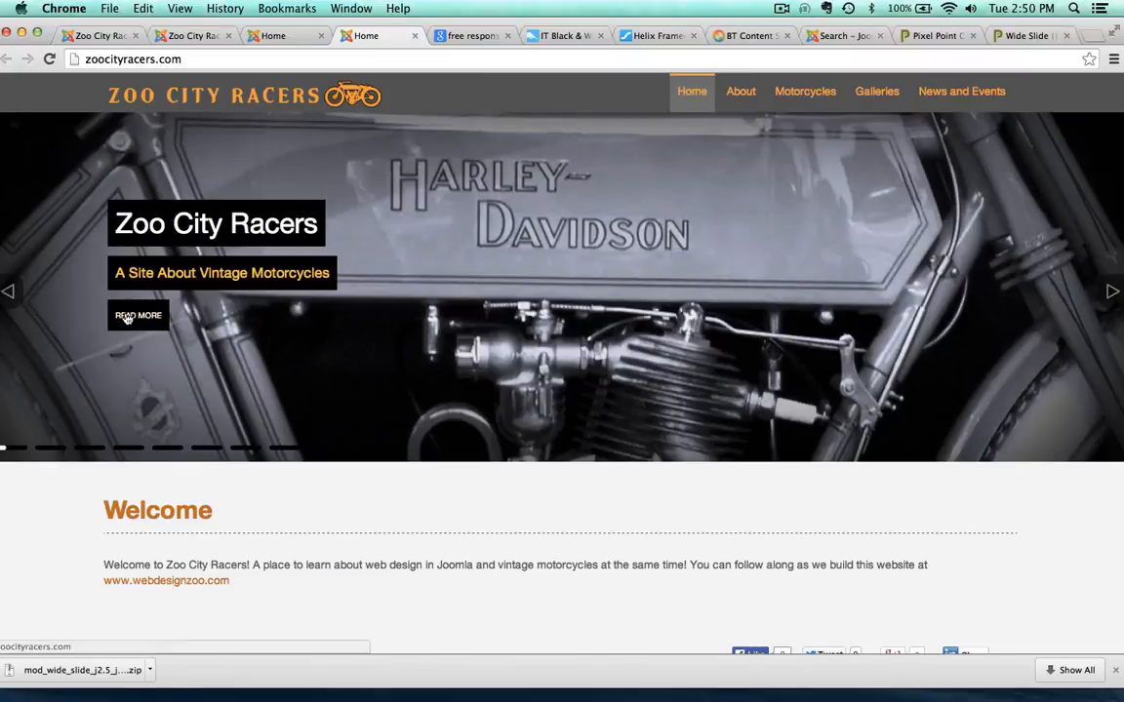
click(415, 35)
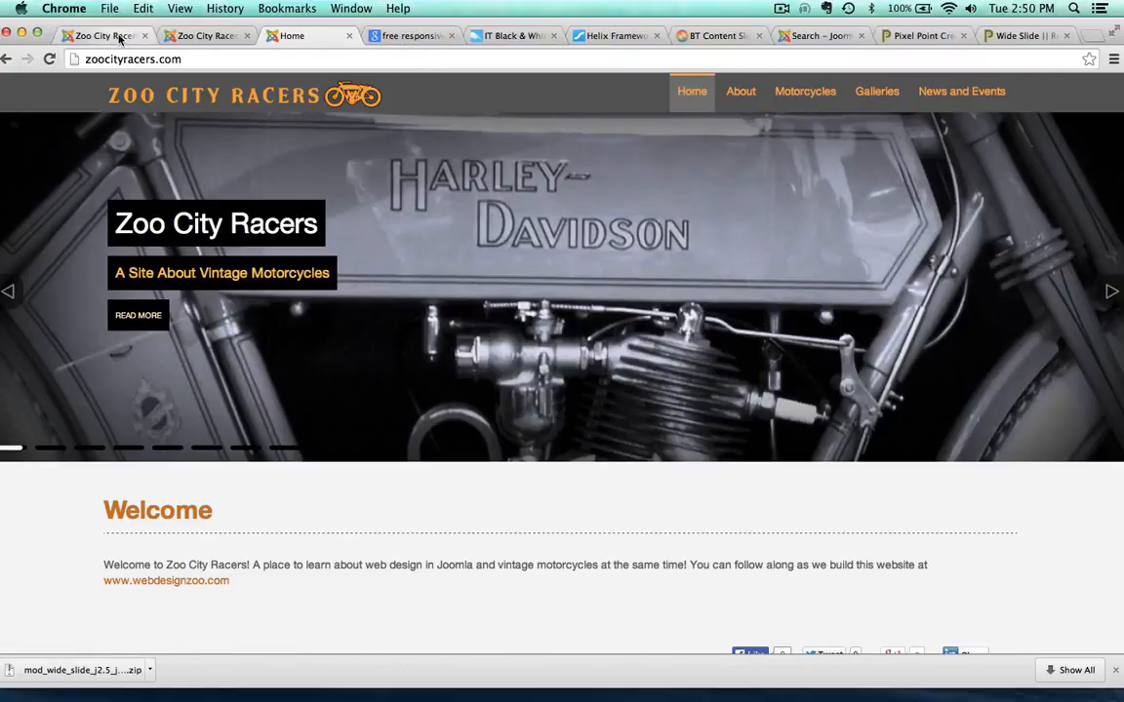
- In the Wide Slide module's caption settings, remove the url and target parameters from the flatheadawesome.jpg and harley1910.jpg entries
click(115, 36)
scroll(305, 455, down, 10)
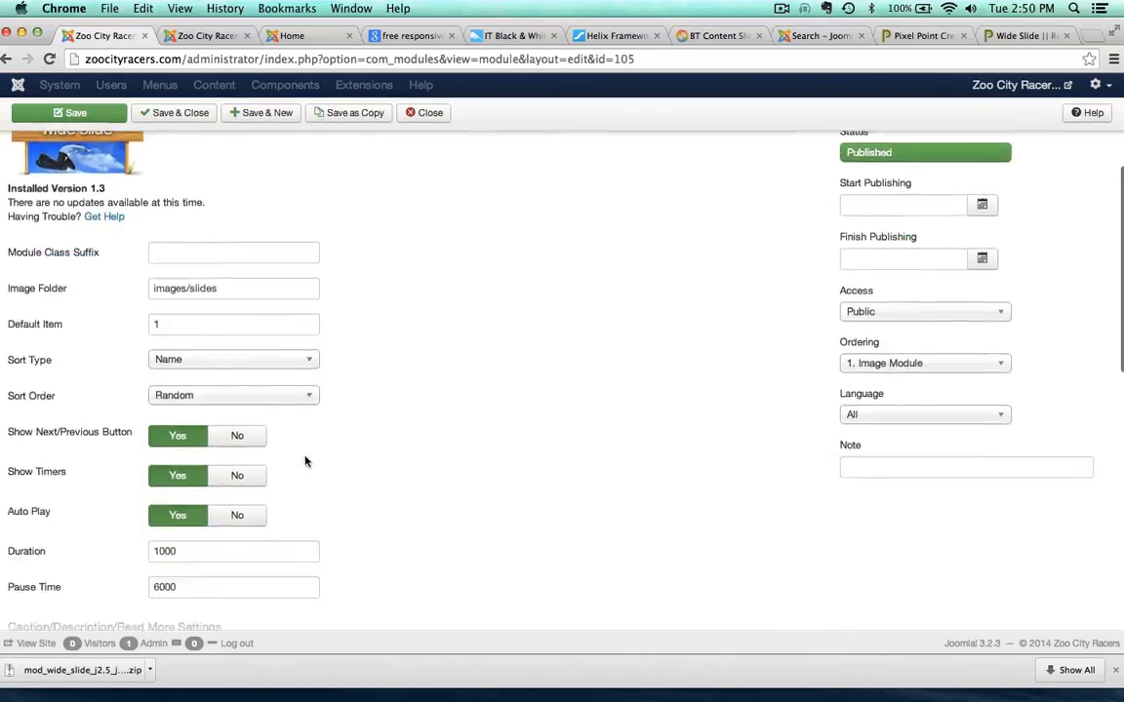
scroll(305, 456, down, 3)
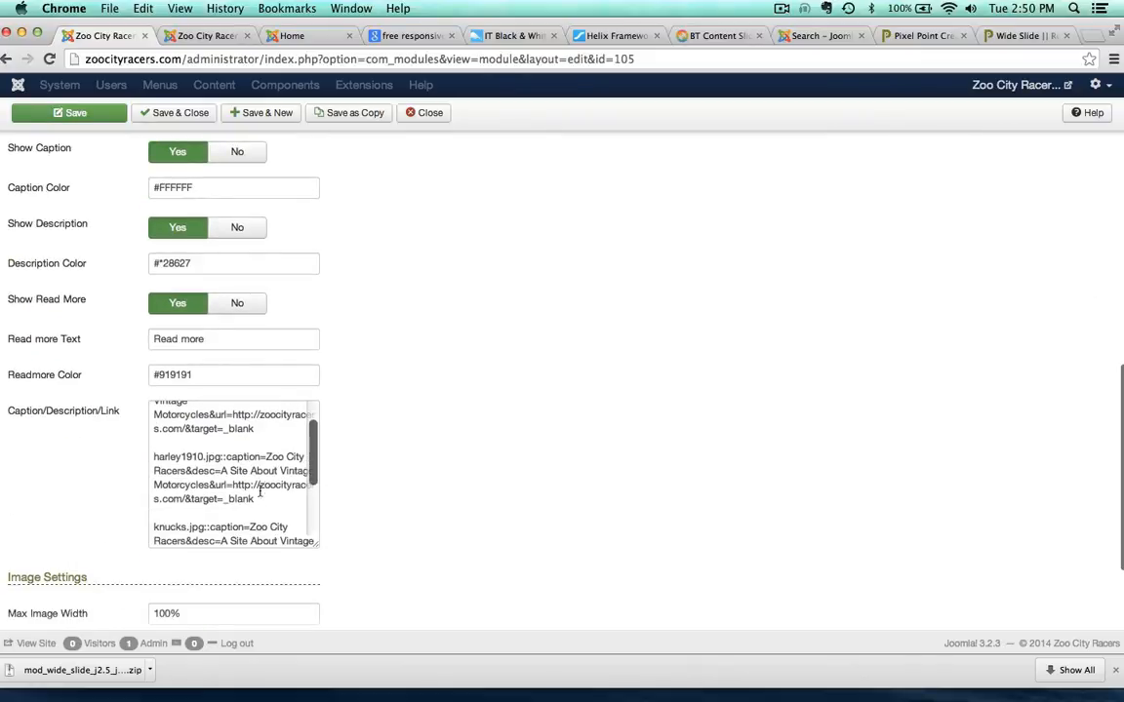
scroll(186, 463, up, 5)
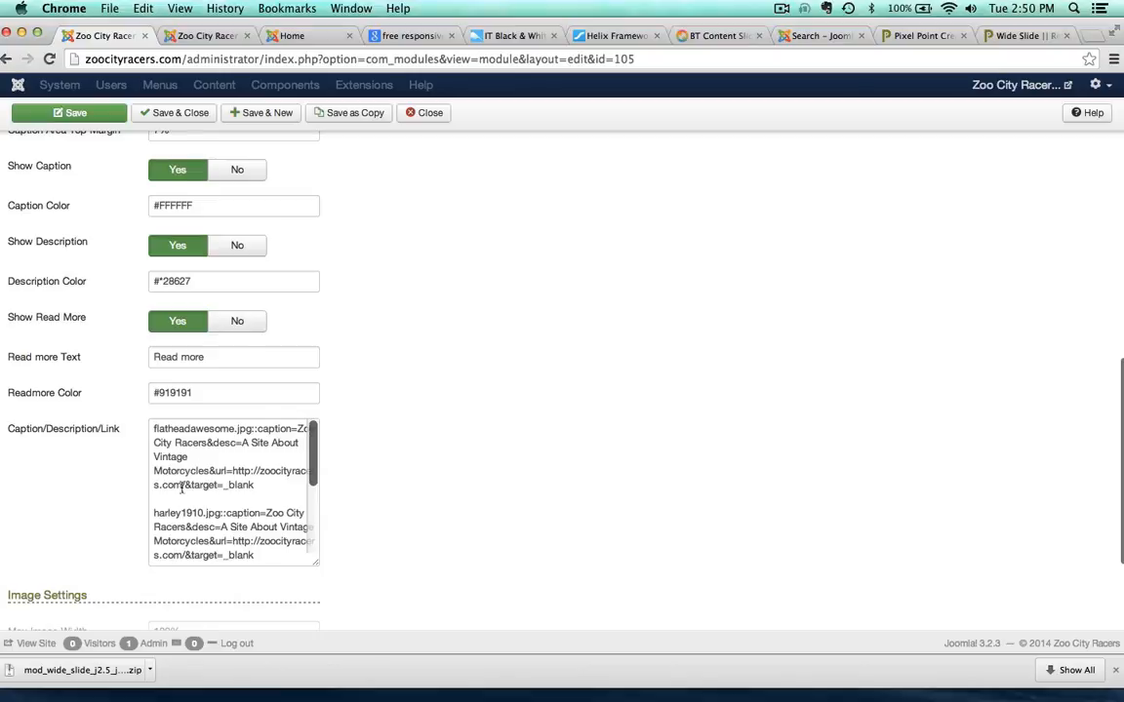
drag(210, 471, 261, 488)
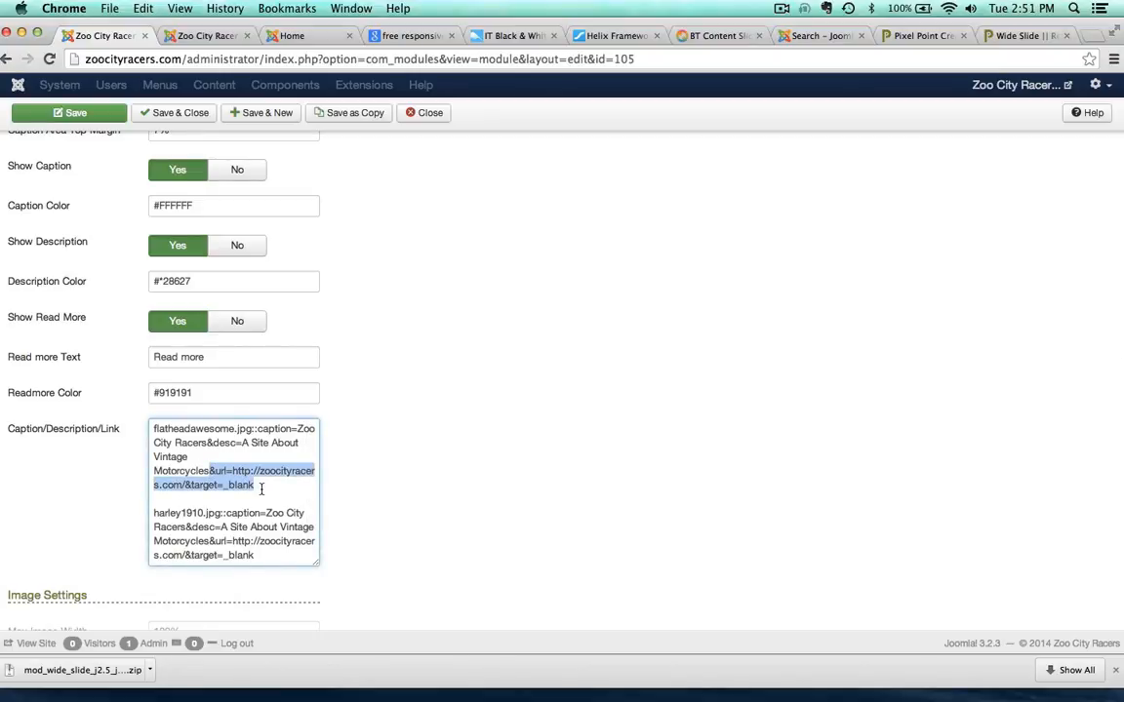
key(BackSpace)
scroll(261, 489, down, 1)
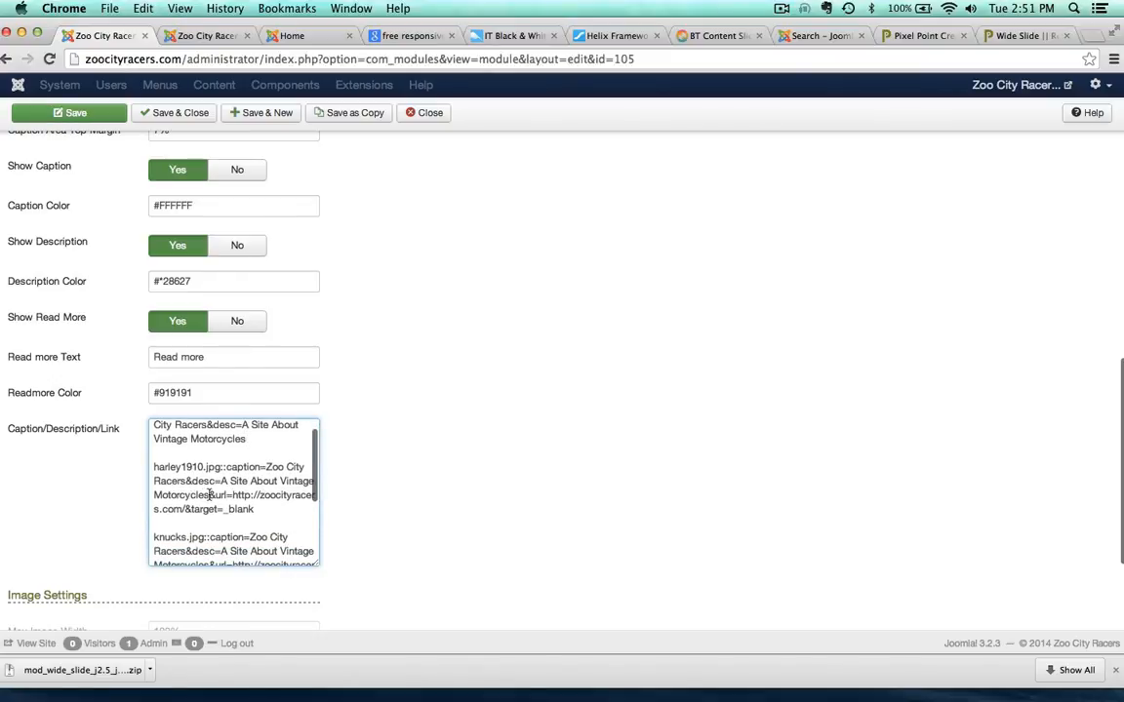
drag(210, 495, 257, 508)
key(super+x)
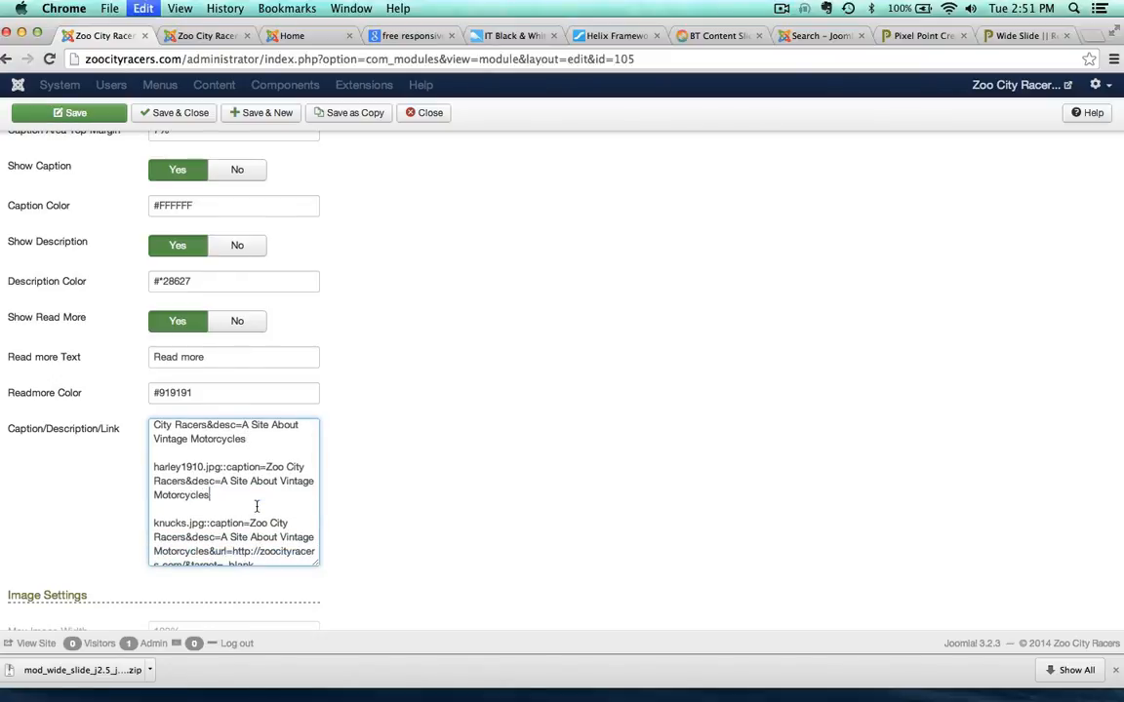
- Remove the url and target parameters from the knucks.jpg and knucks2.jpg caption entries and save the module
scroll(240, 509, down, 1)
scroll(240, 509, down, 1)
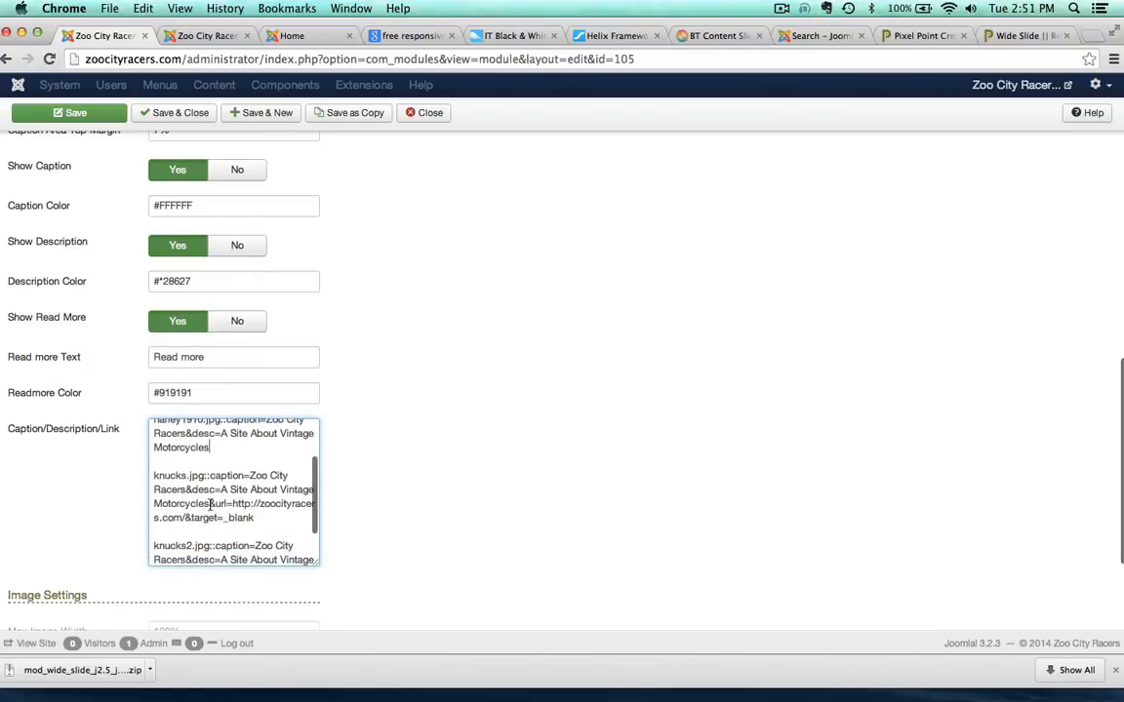
drag(210, 503, 257, 517)
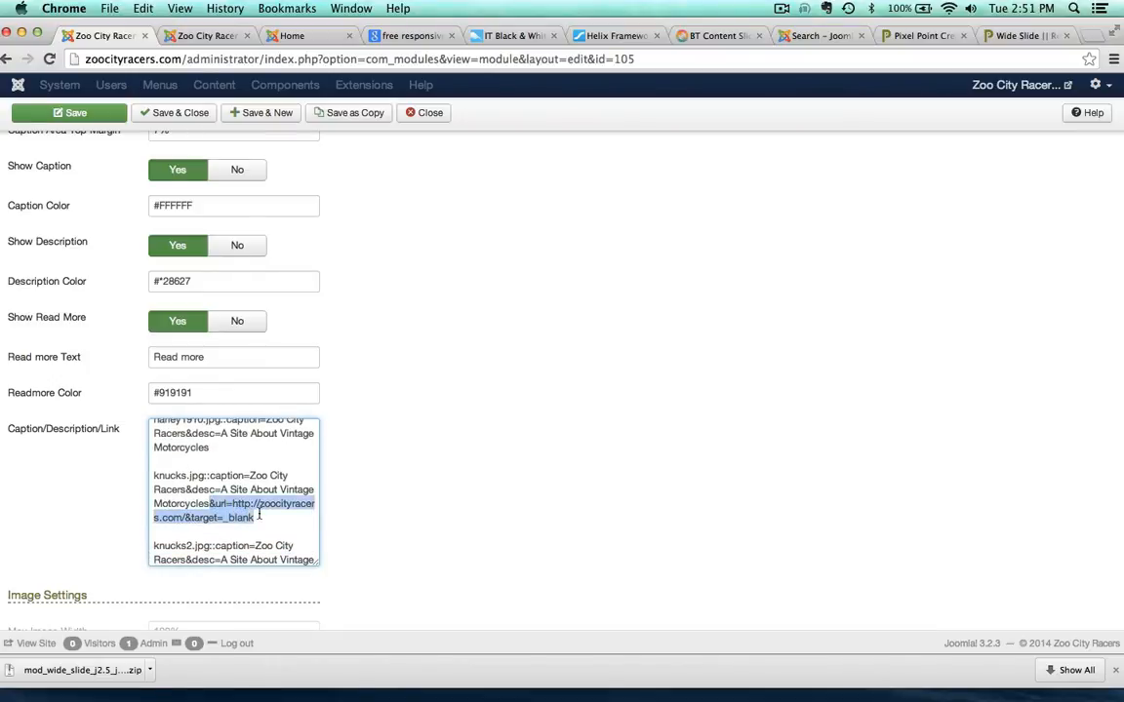
key(super+x)
scroll(244, 507, down, 5)
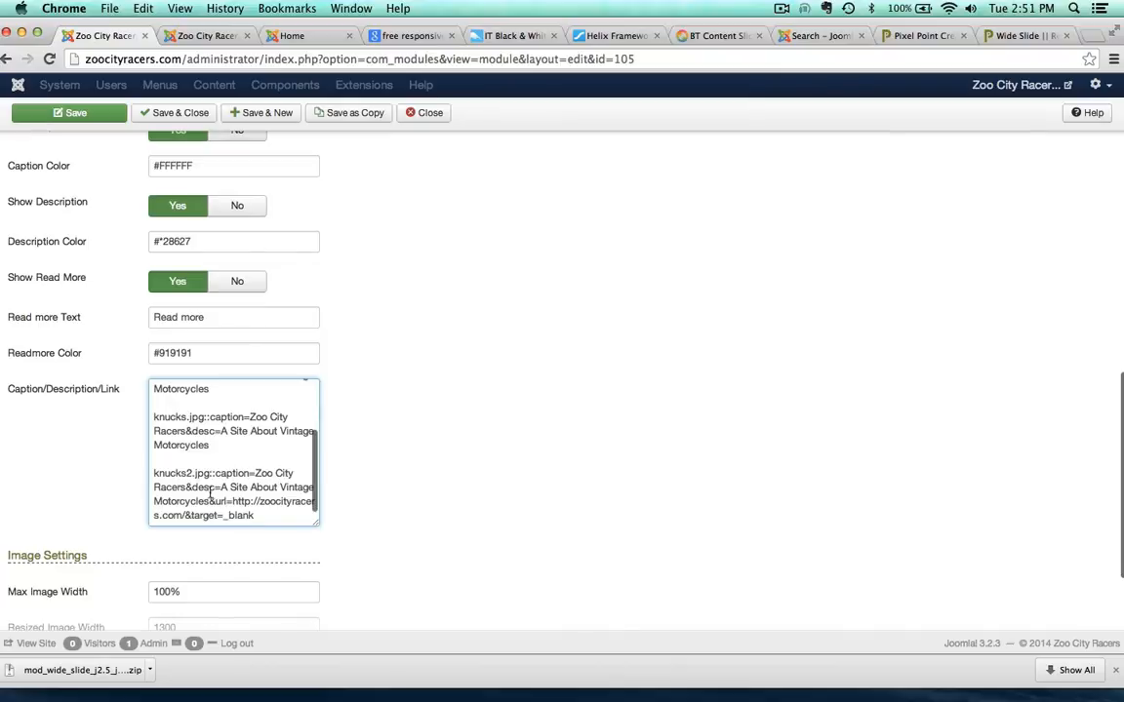
drag(210, 501, 259, 517)
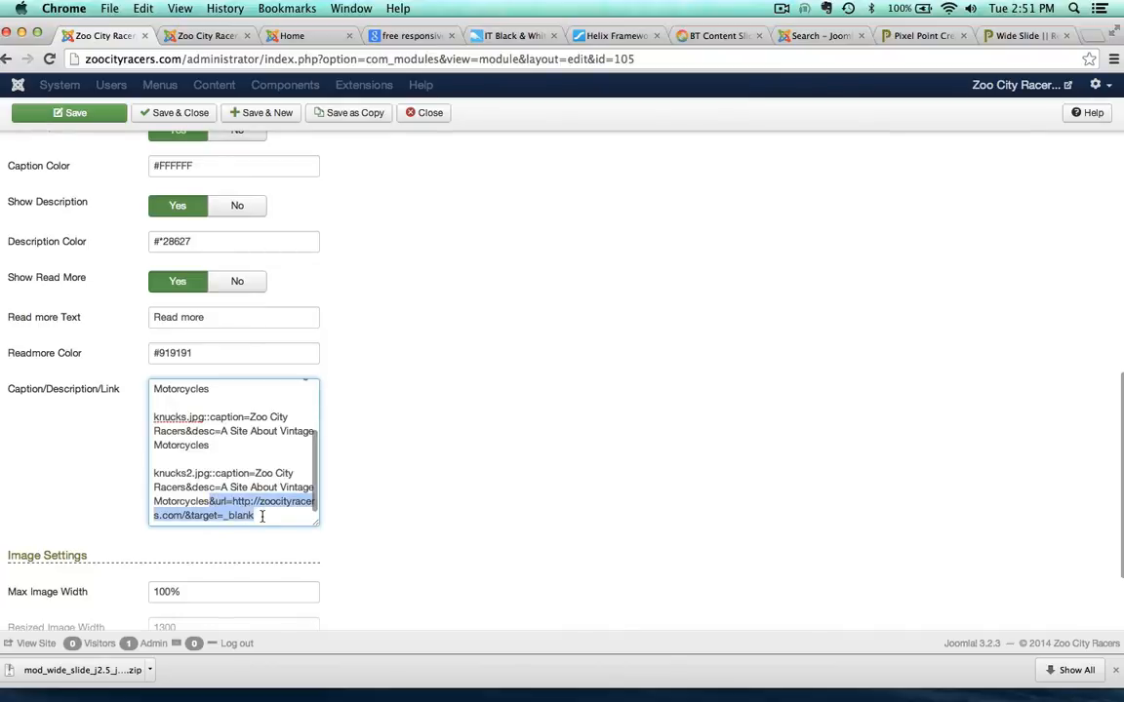
key(super+x)
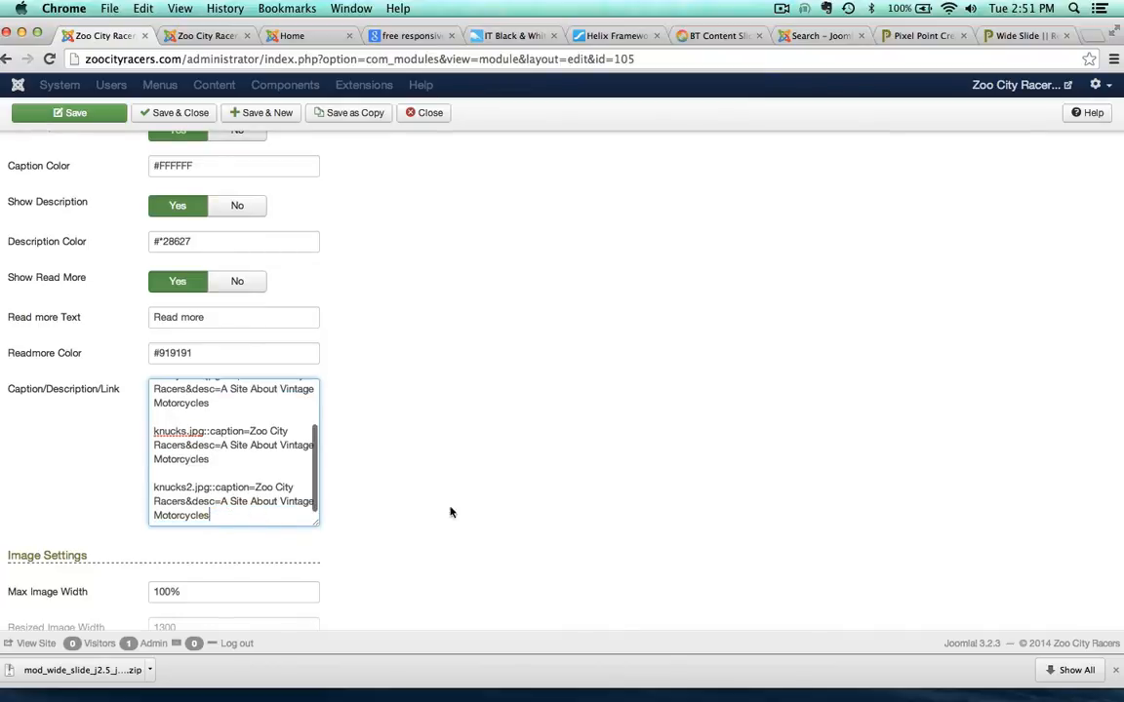
click(91, 112)
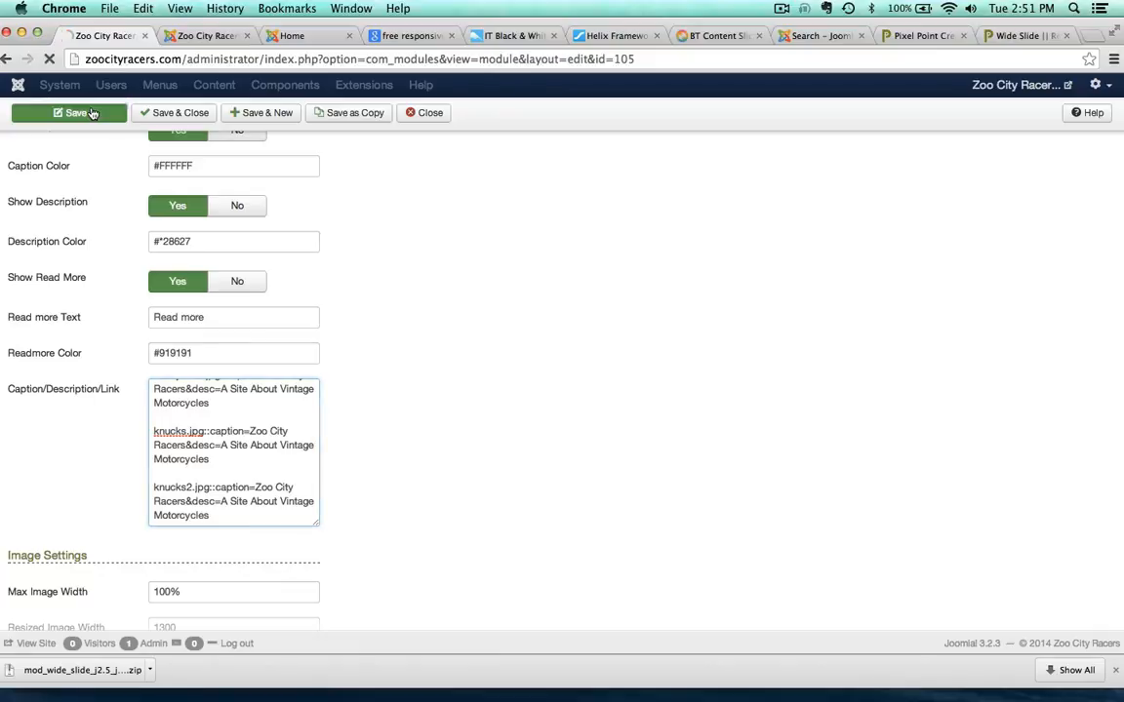
- Reload the Home page and advance through the slides to check the captions without Read more links
click(305, 35)
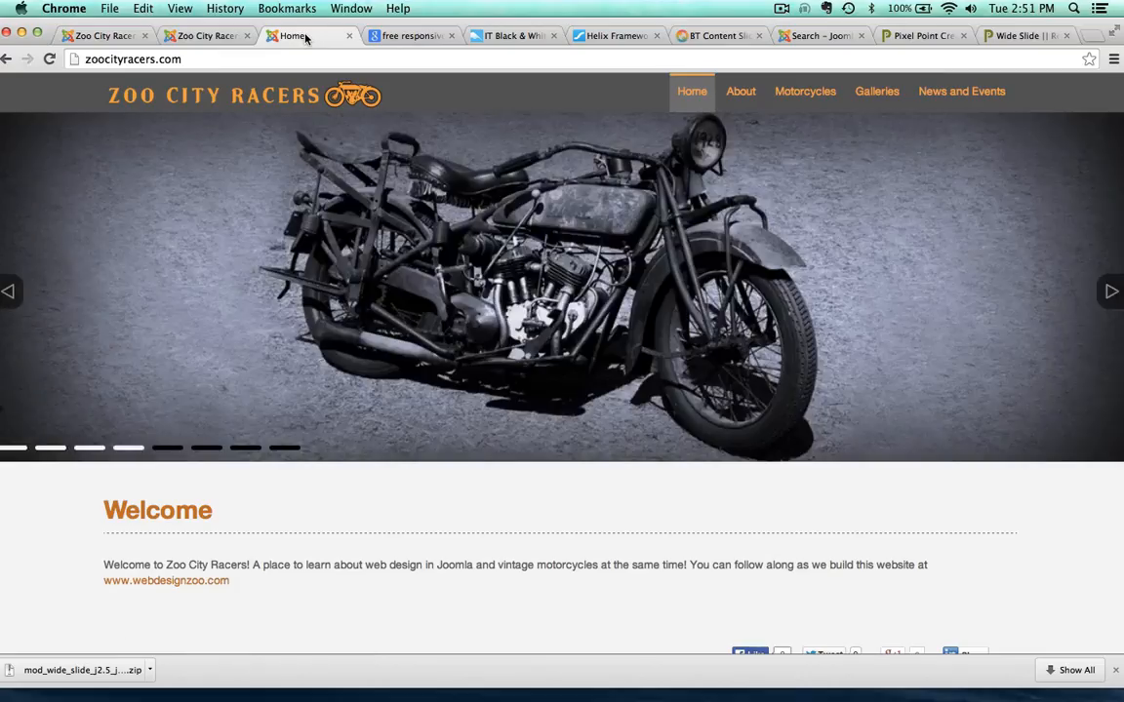
click(49, 58)
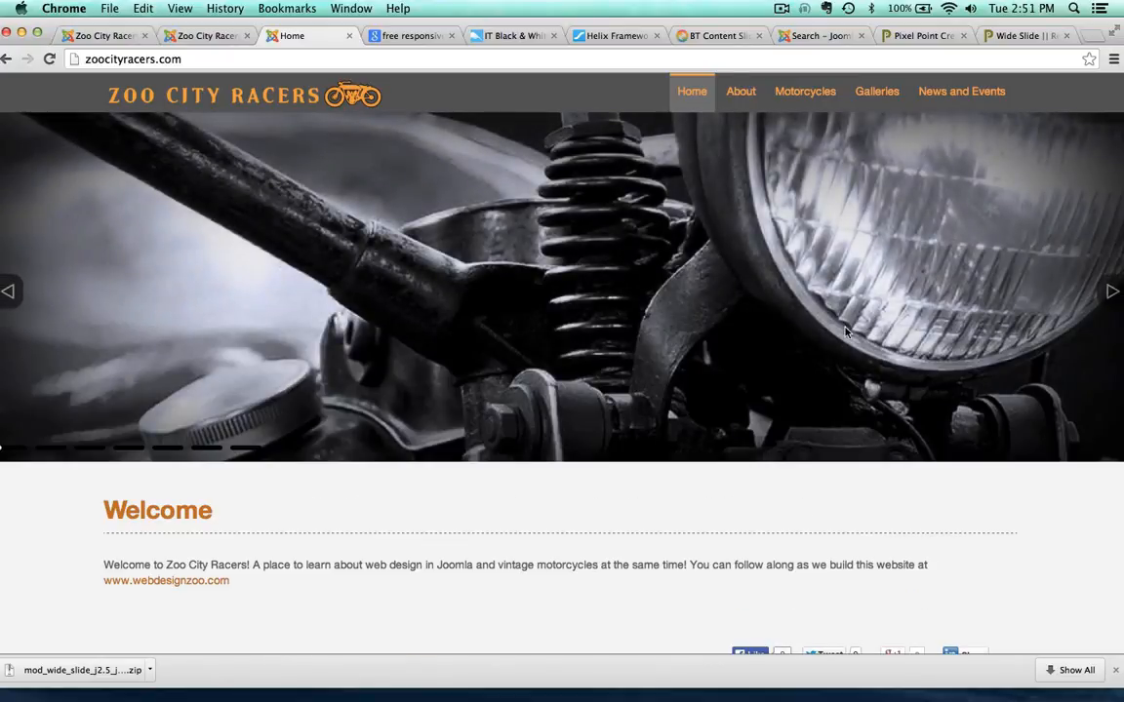
click(1110, 294)
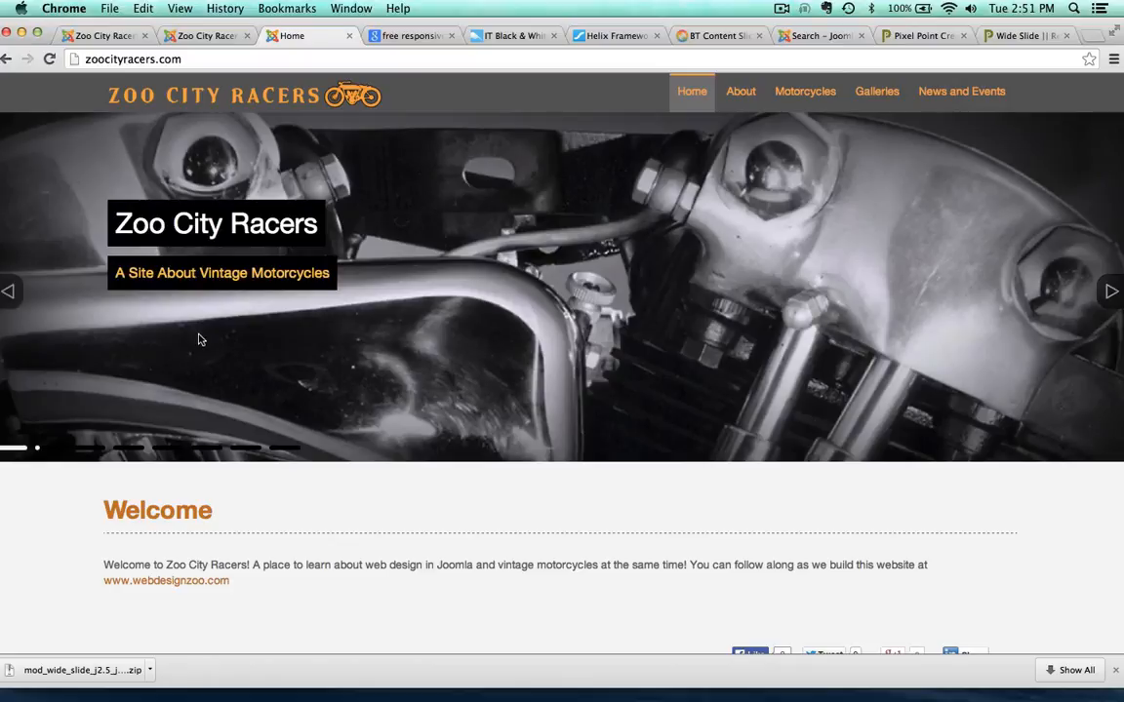
click(1112, 294)
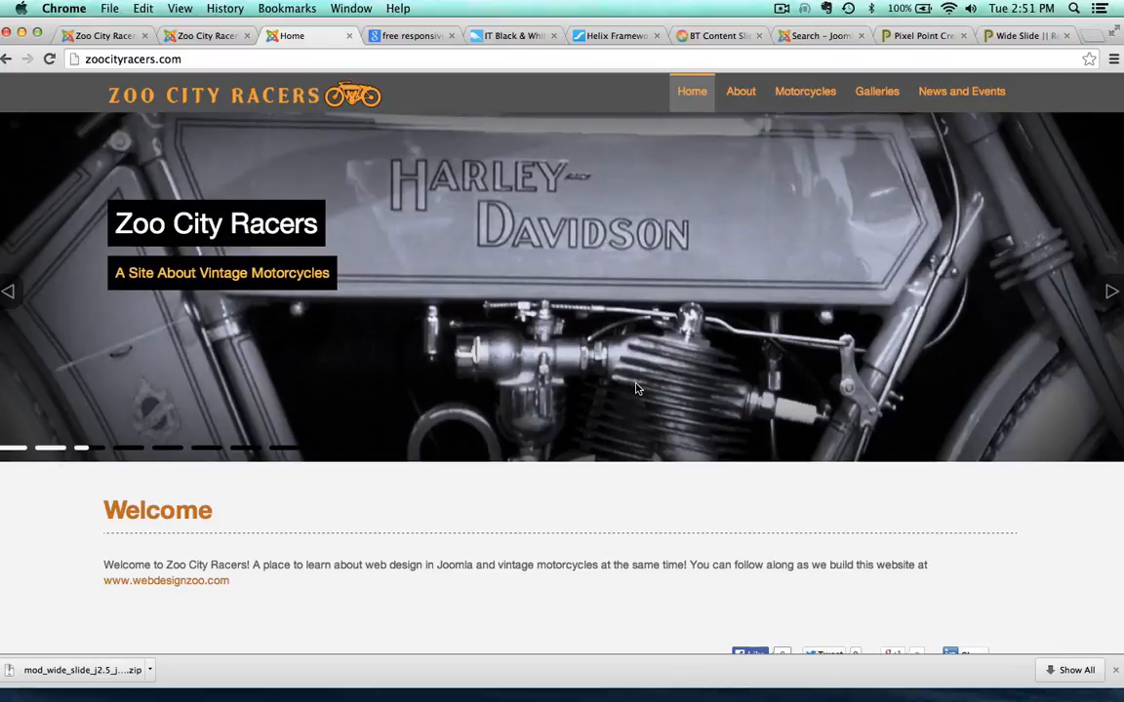
scroll(634, 388, down, 2)
scroll(634, 388, up, 2)
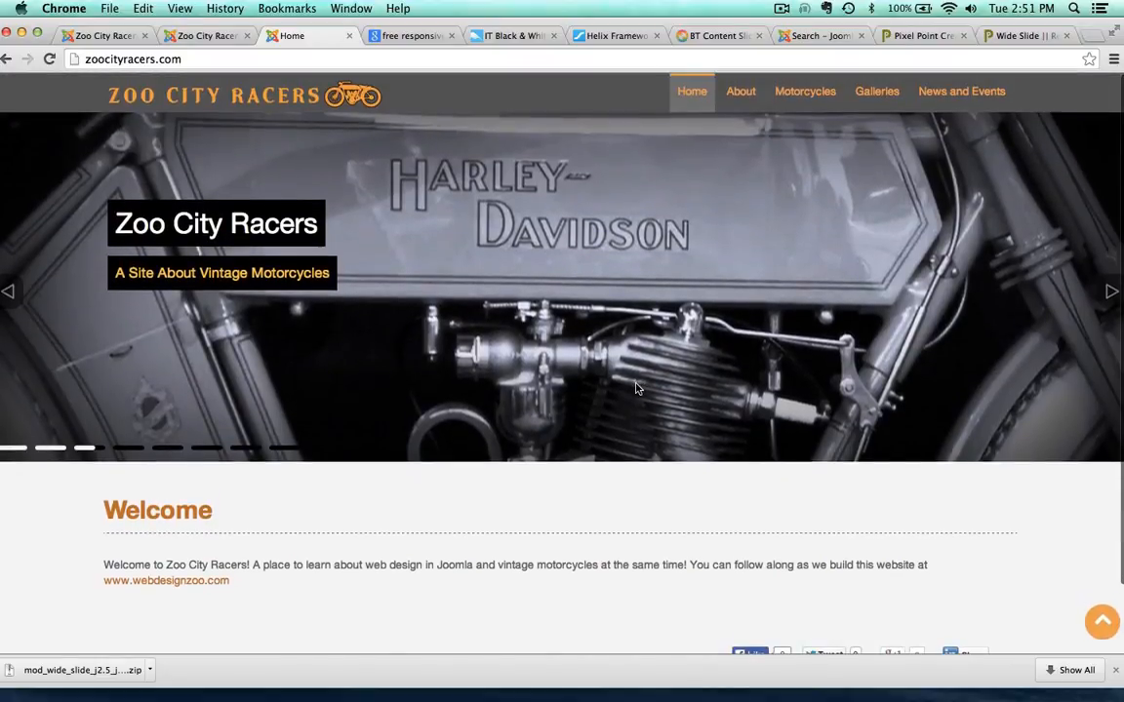